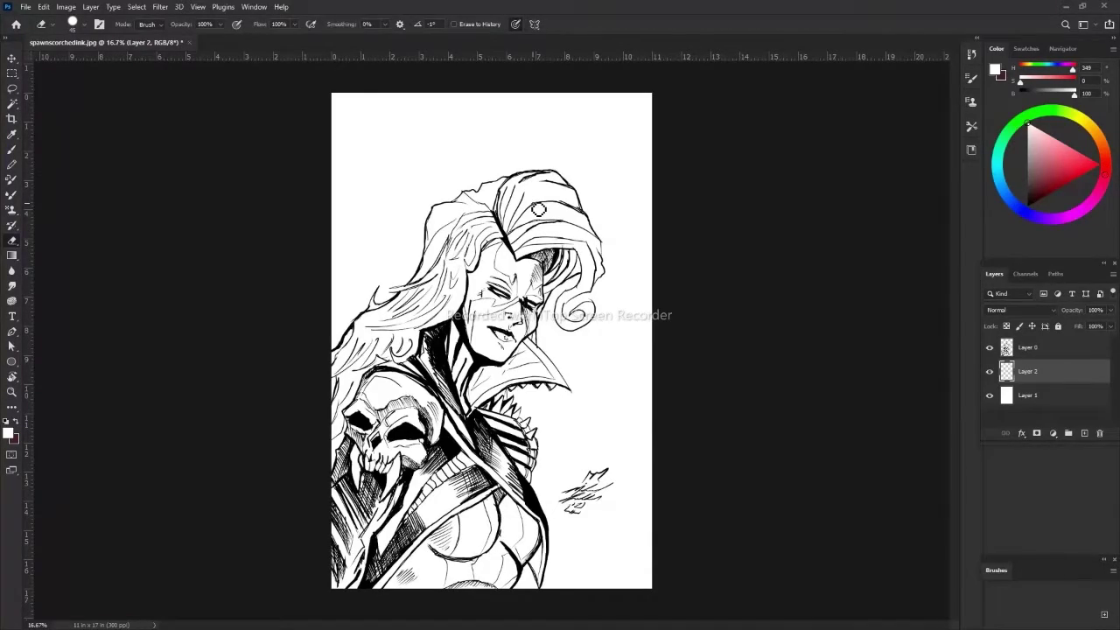
Zoom in on the face and lasso the mask from the nose and cheek down toward the collar.
key("z")
left_click_drag(381, 257, 370, 315)
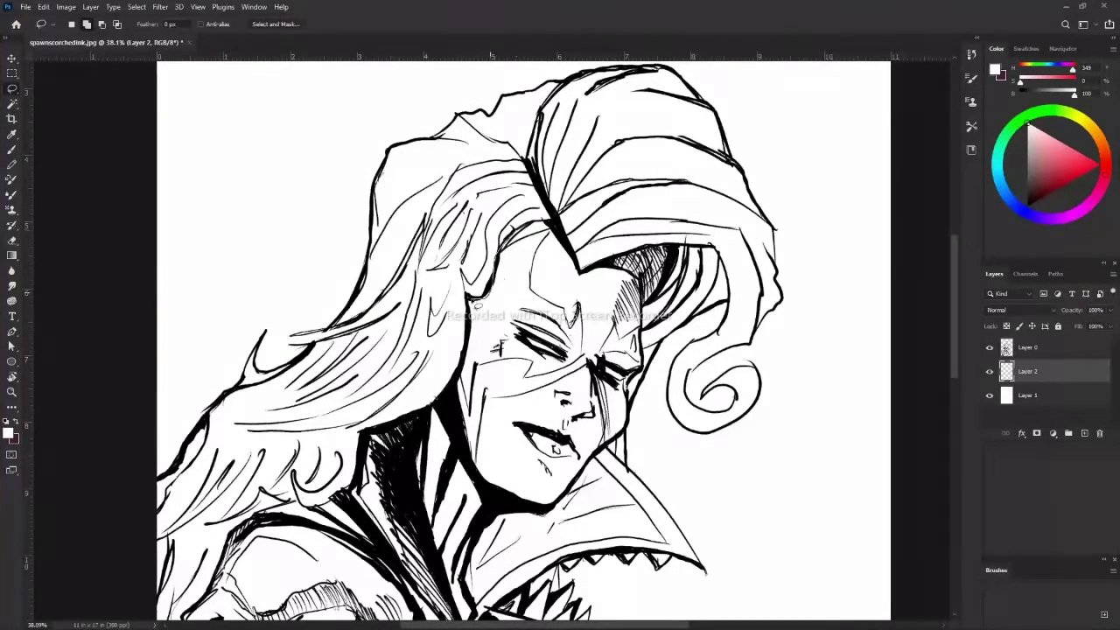
mouse_move(573, 302)
left_mouse_down()
mouse_move(613, 333)
mouse_move(561, 390)
left_mouse_up()
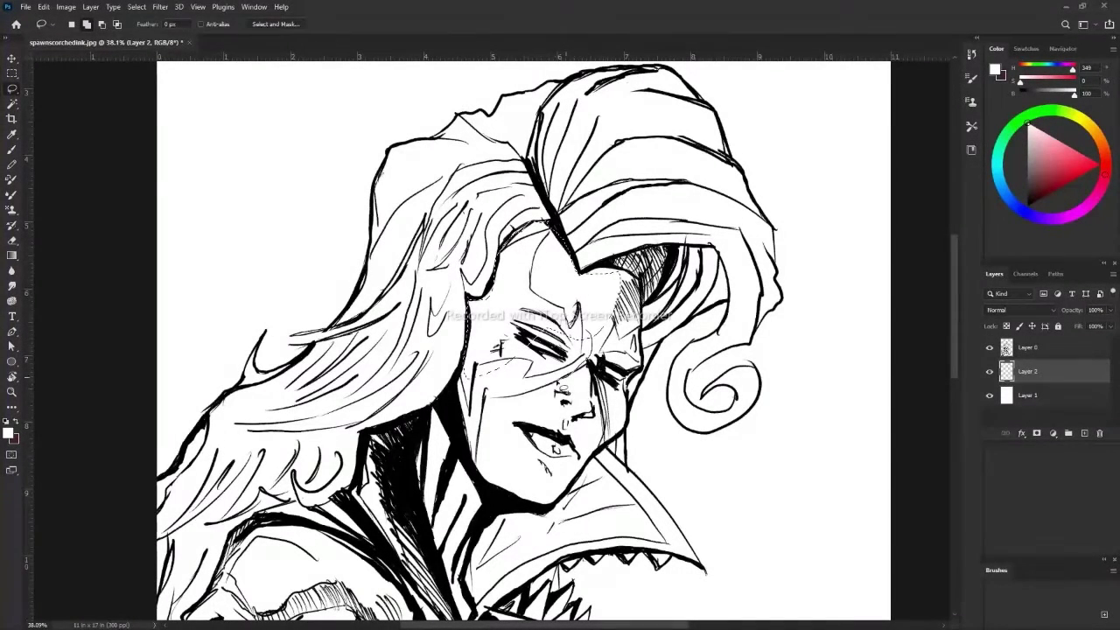
mouse_move(480, 366)
left_mouse_down()
mouse_move(460, 416)
mouse_move(635, 389)
left_mouse_up()
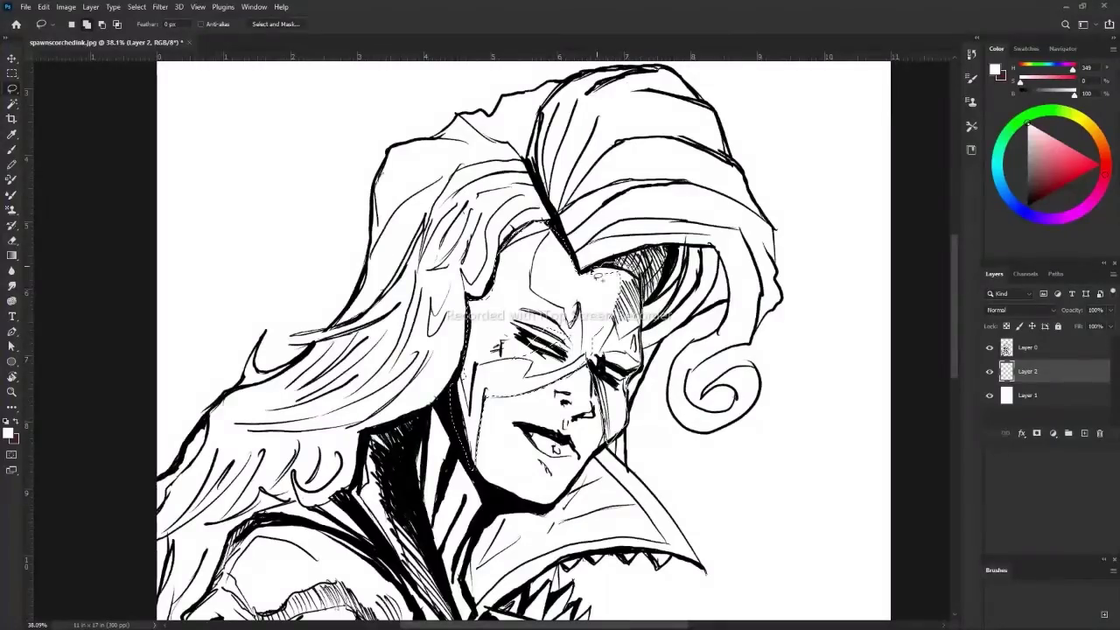
scroll(600, 275, "down", 5)
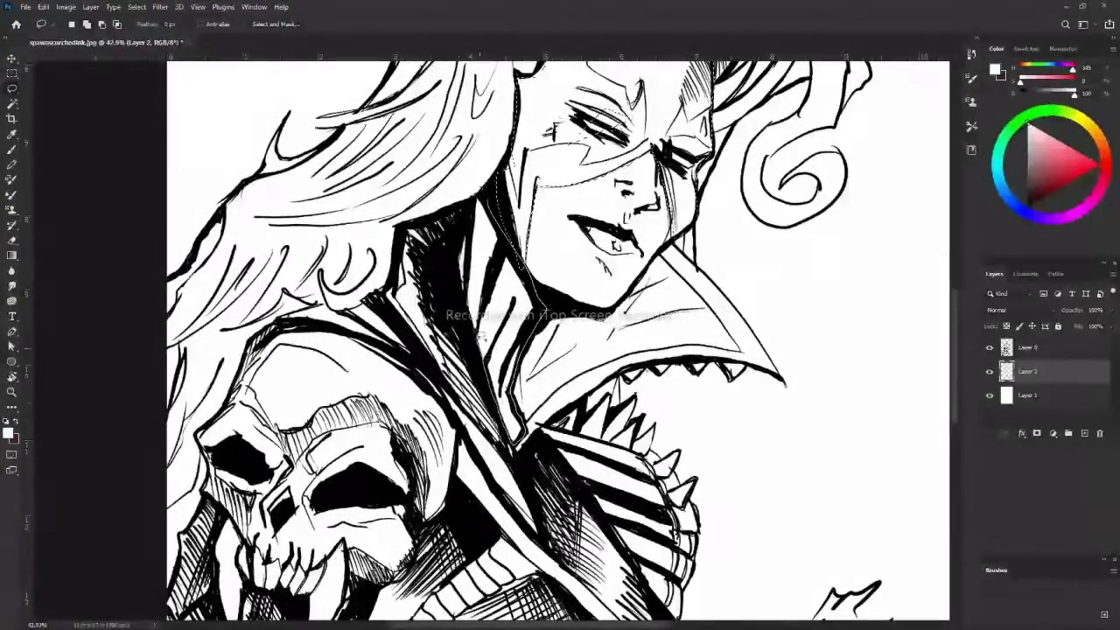
left_click_drag(480, 335, 539, 319)
Open and dismiss the Edit menu, then pick red as the fill colour.
left_click(41, 7)
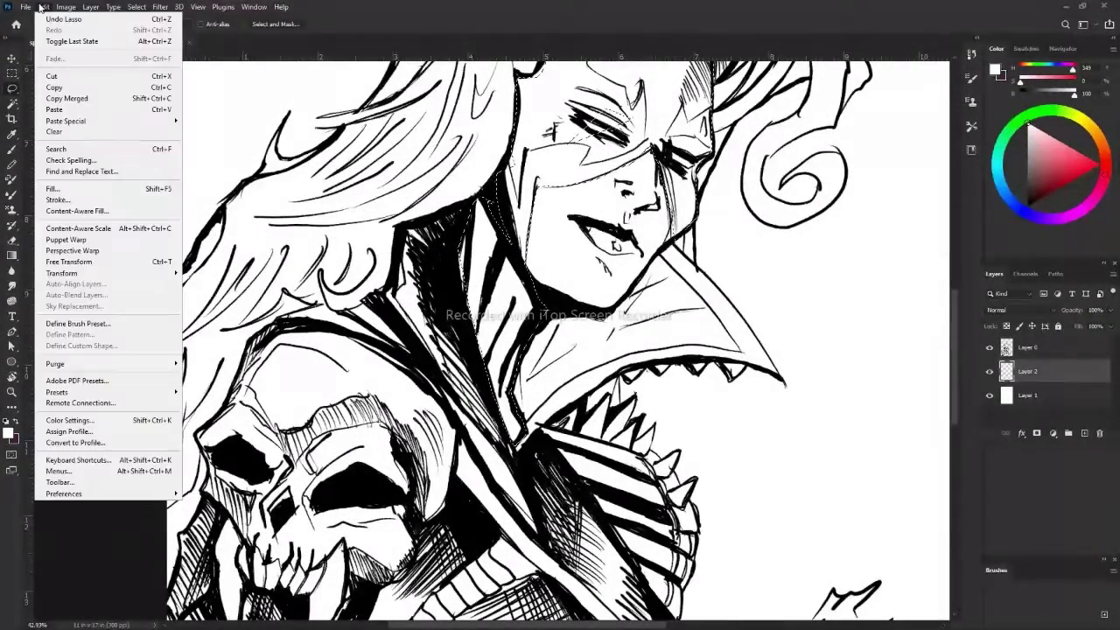
left_click(337, 6)
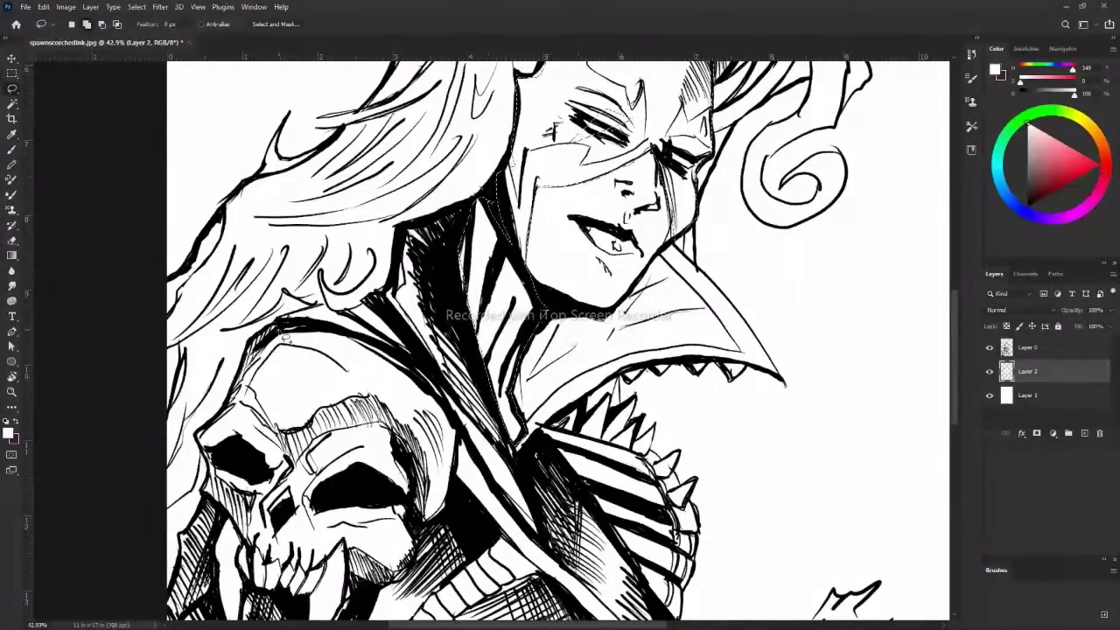
left_click(1082, 161)
Fill the mask selection with red, then zoom out and scroll down to the abdomen.
key("shift+F5")
key("Return")
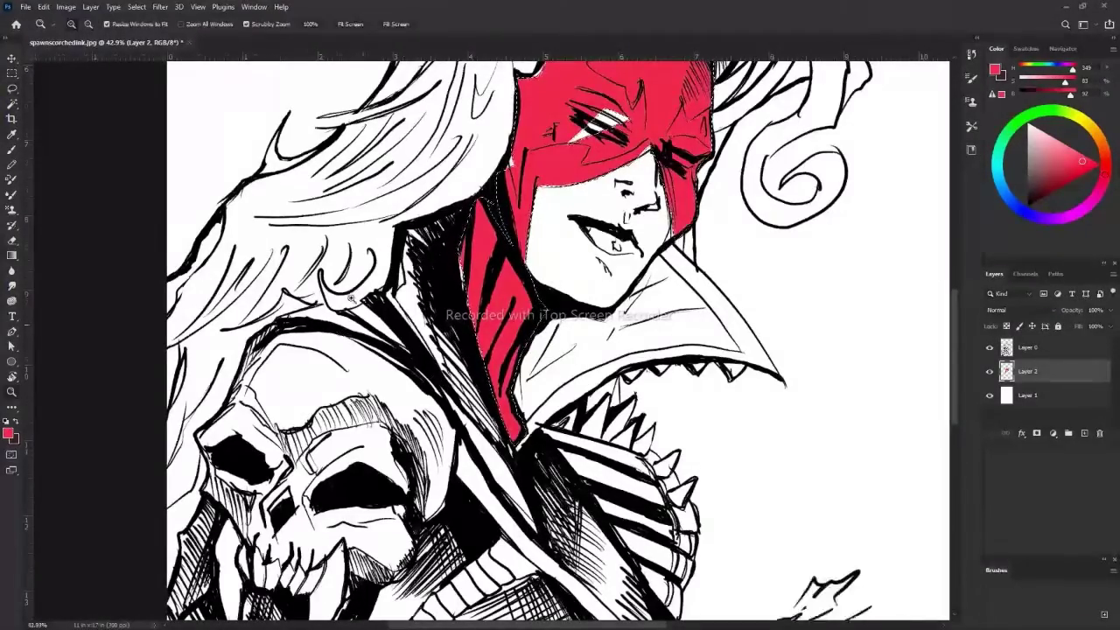
left_click(351, 299, "alt")
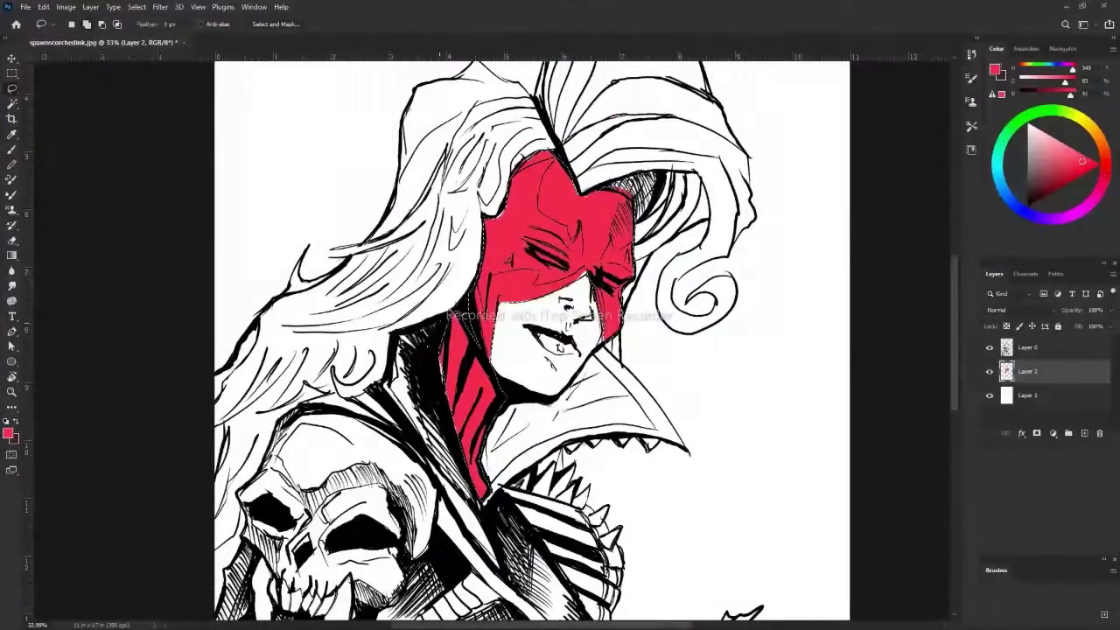
scroll(532, 341, "down", 3)
scroll(533, 341, "down", 3)
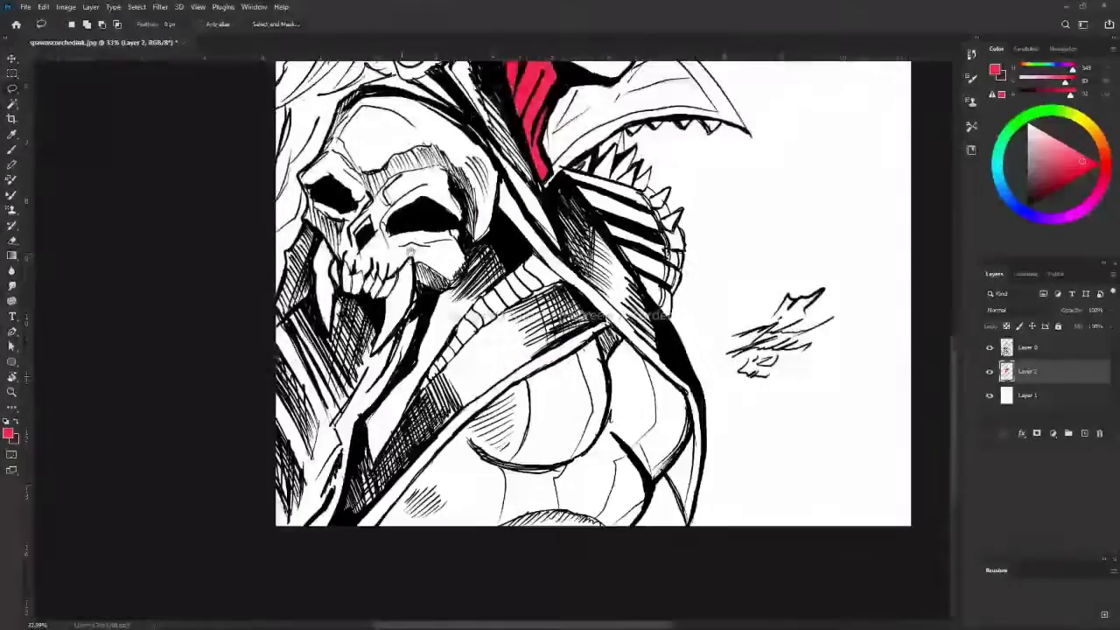
scroll(625, 330, "down", 3)
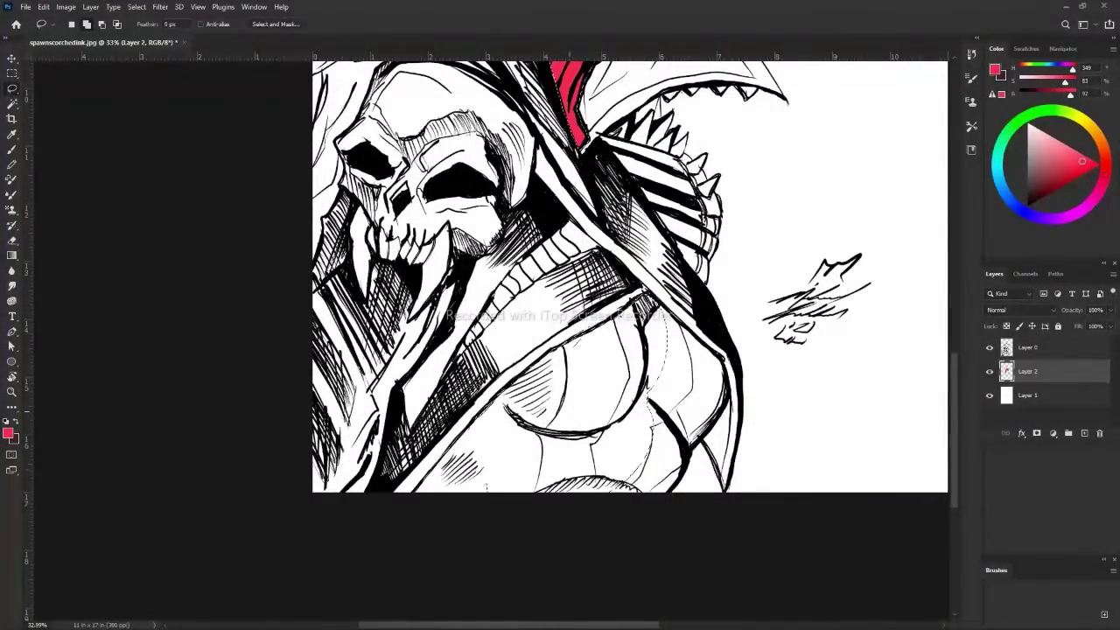
Lasso the abdomen armour, fill it with red, and zoom out to view the drawing.
mouse_move(630, 477)
left_mouse_down()
mouse_move(709, 429)
mouse_move(687, 343)
left_mouse_up()
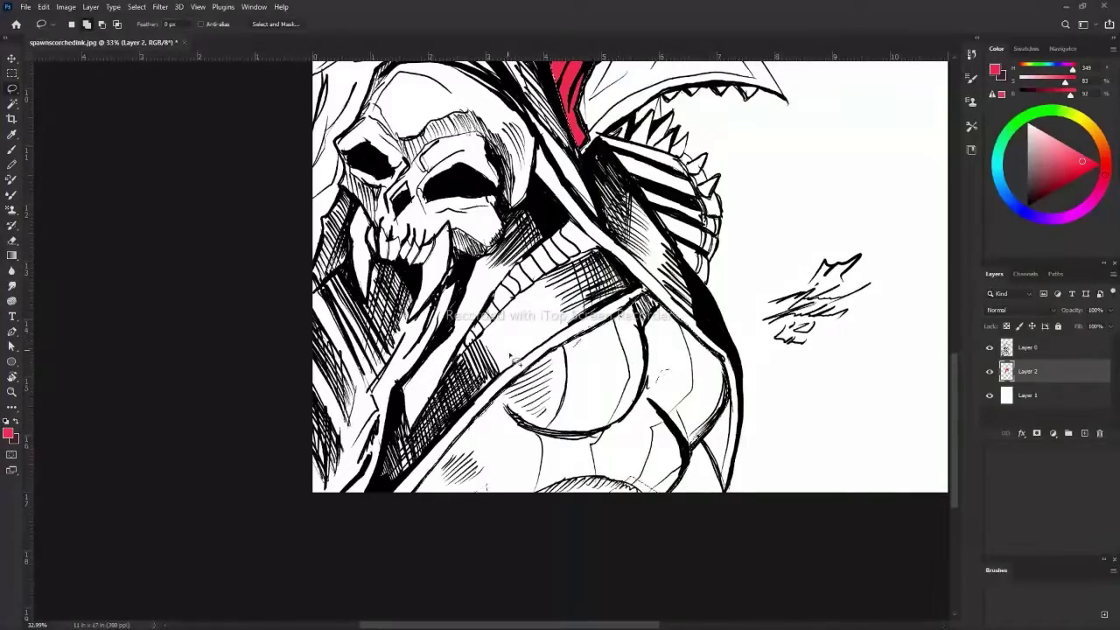
key("alt+BackSpace")
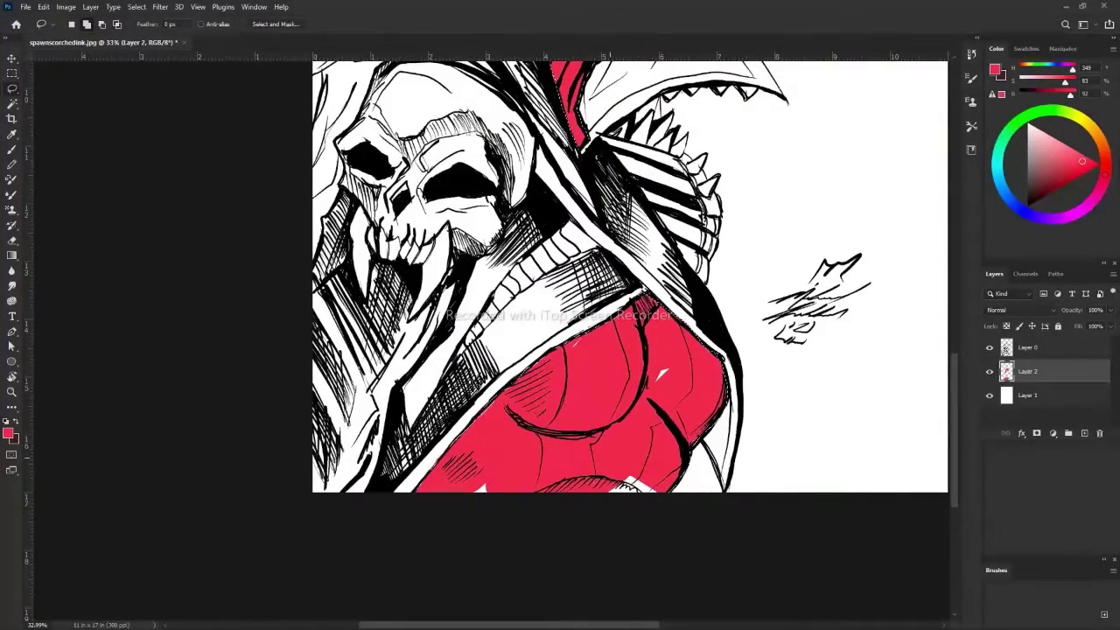
key("shift+BackSpace")
key("Return")
key("z")
mouse_move(490, 289)
left_mouse_down()
mouse_move(364, 264)
mouse_move(490, 289)
left_mouse_up()
key("l")
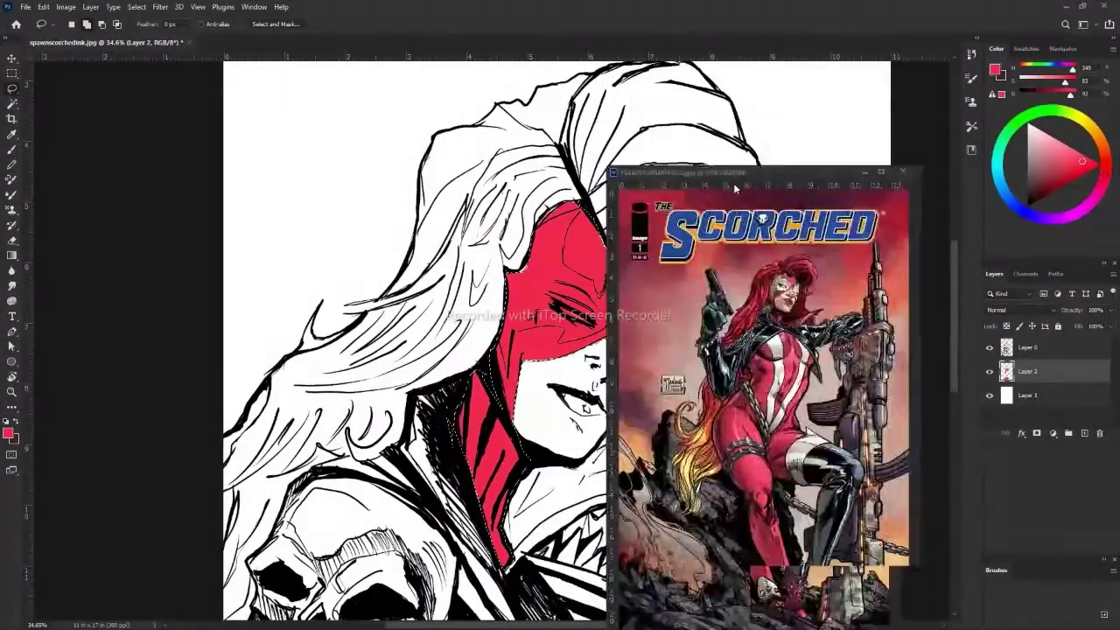
Bring up the Scorched cover reference image, then close it.
left_click_drag(733, 183, 791, 103)
left_click(853, 109)
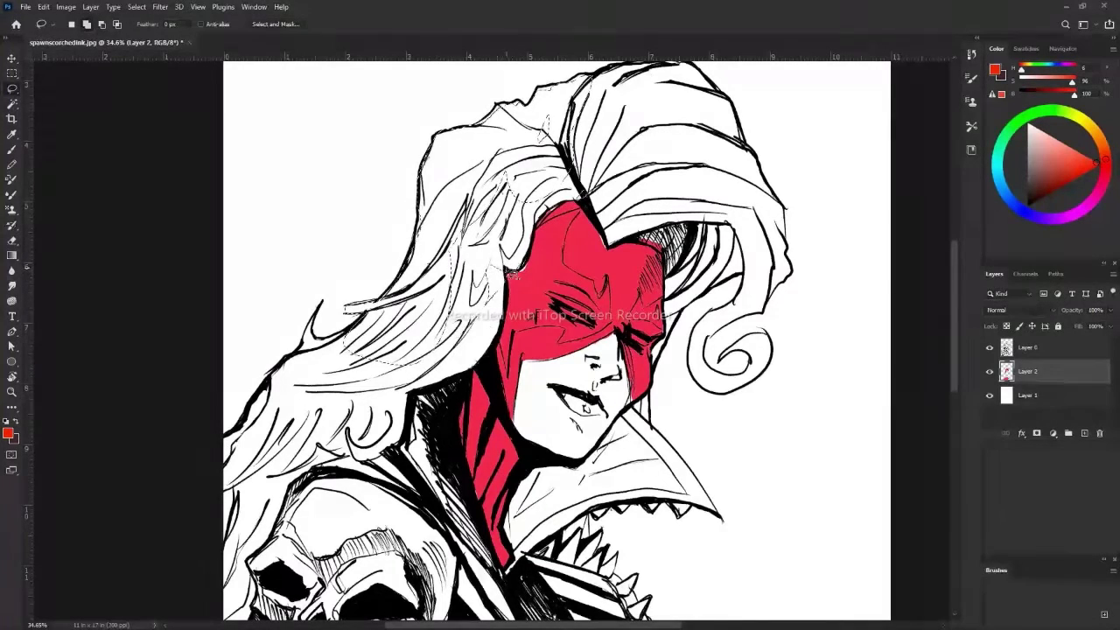
Lasso the hair from the mask edge, down the left side, around the right curl and over the top.
left_click_drag(505, 267, 411, 408)
left_click_drag(348, 438, 271, 376)
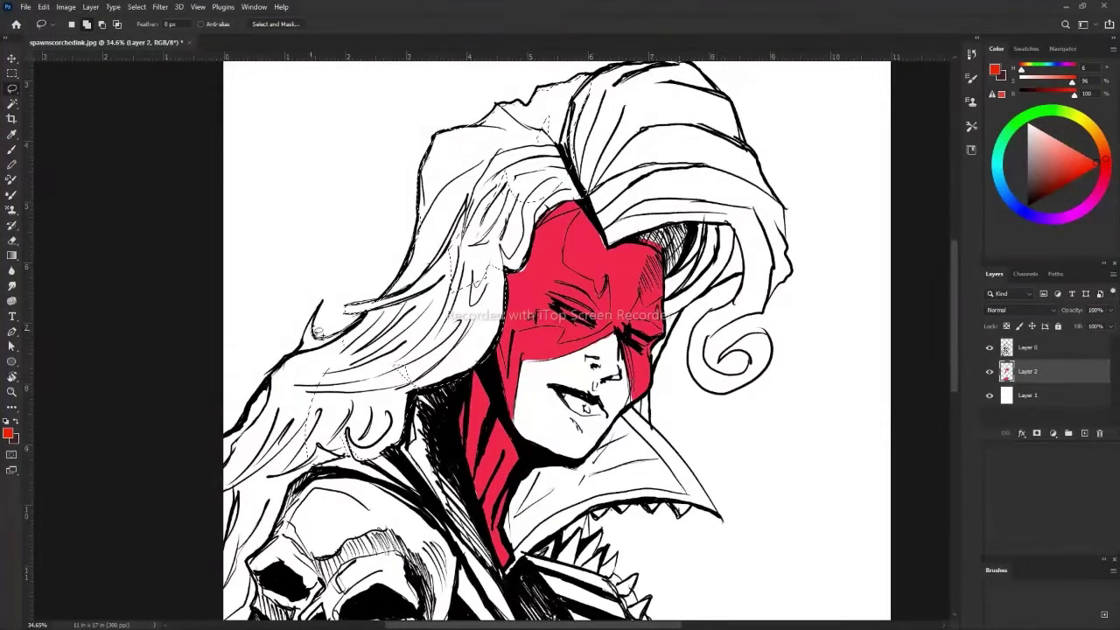
left_click_drag(292, 490, 271, 486)
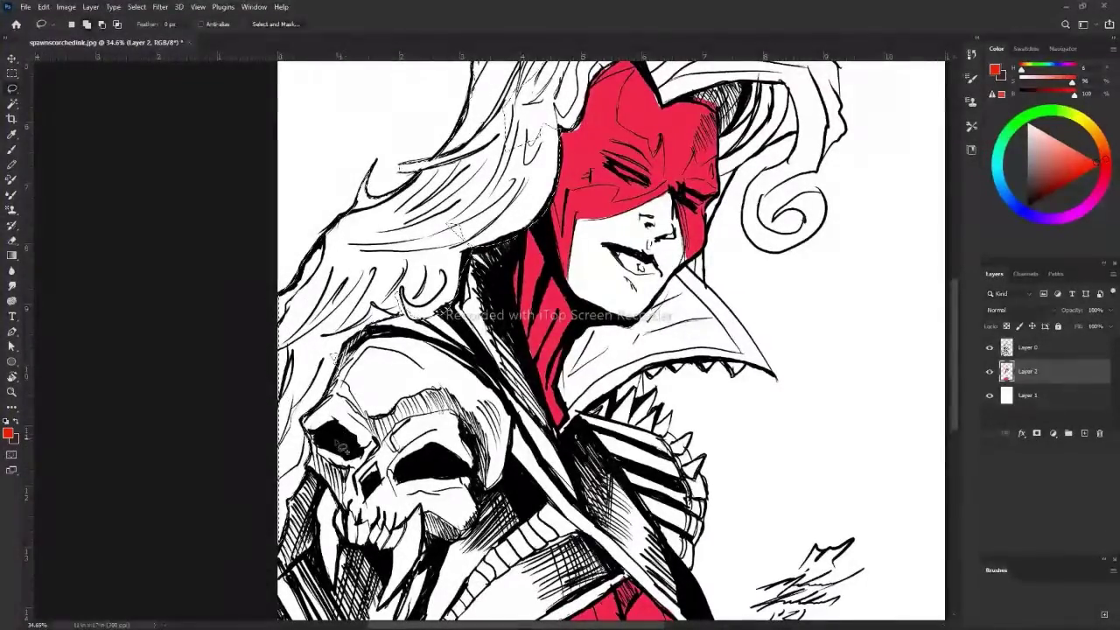
left_click_drag(269, 483, 277, 560)
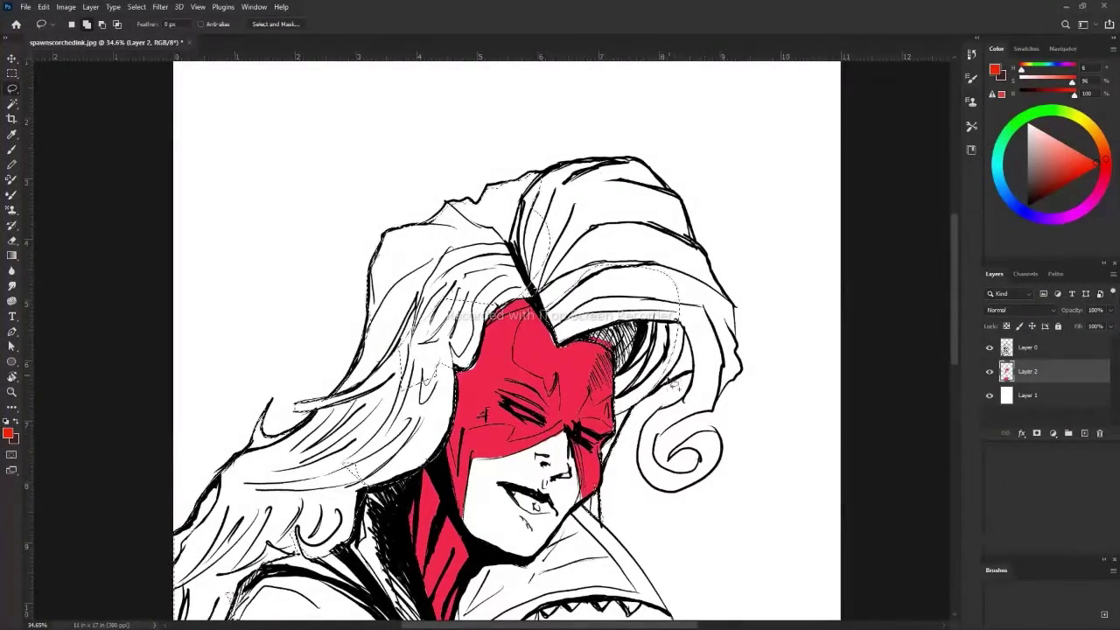
left_click_drag(674, 385, 654, 429)
left_click_drag(741, 348, 558, 212)
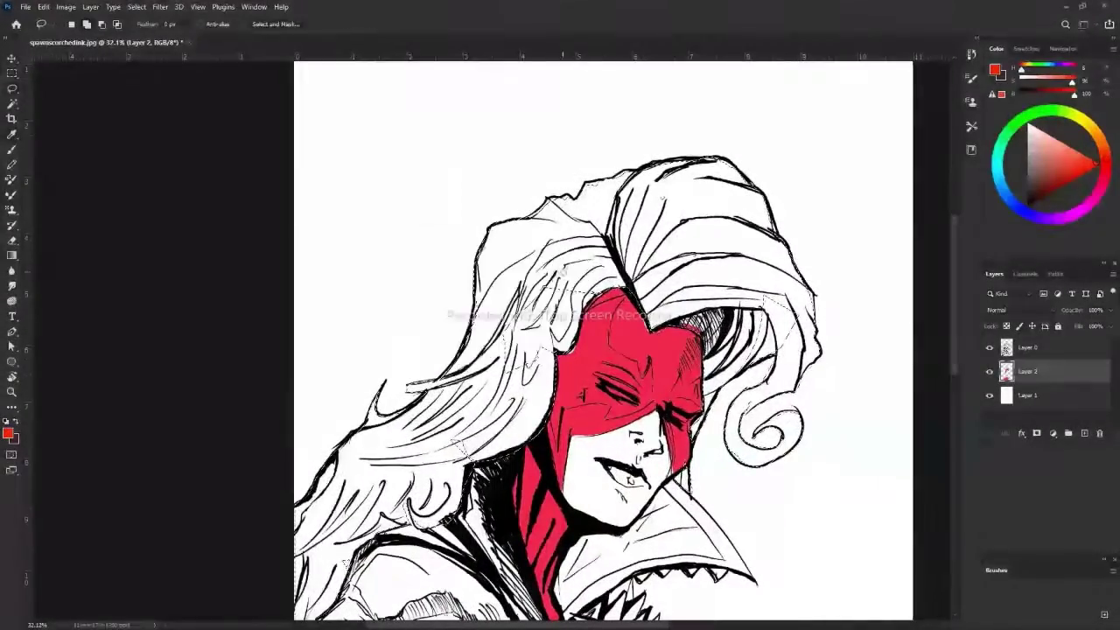
Fill the hair selection and the white gaps near the face and right hair with orange-red.
key("alt+BackSpace")
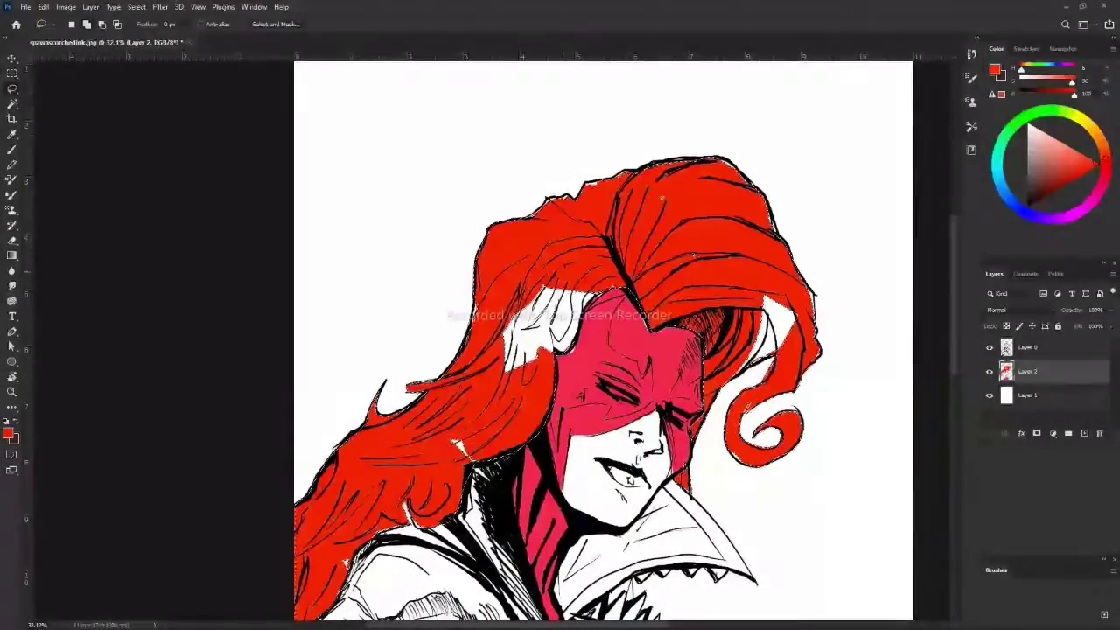
key("shift+BackSpace")
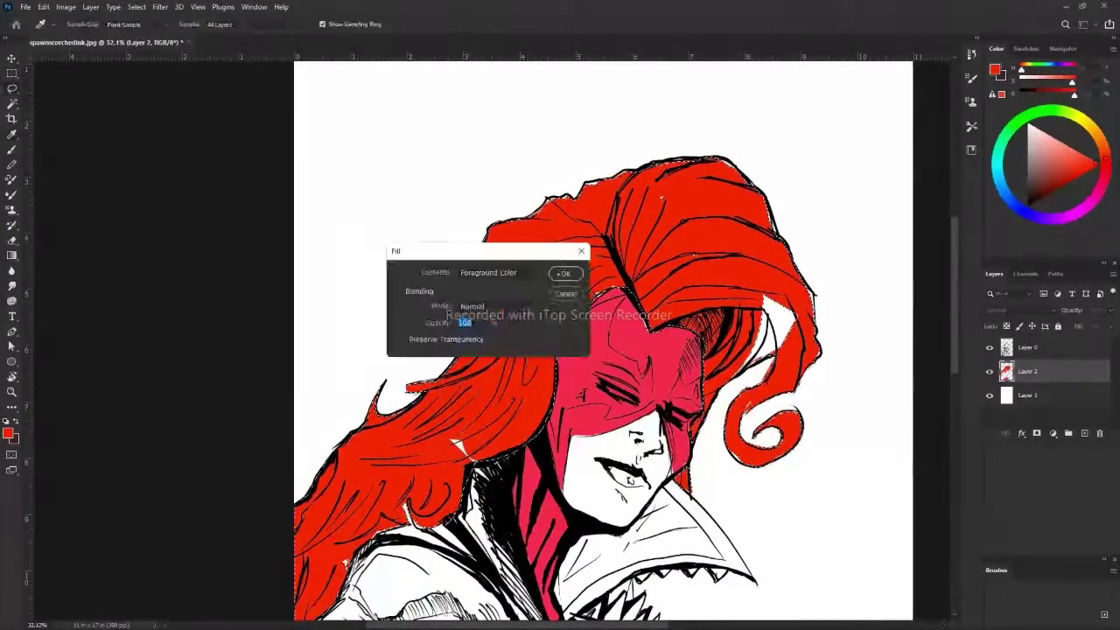
key("Return")
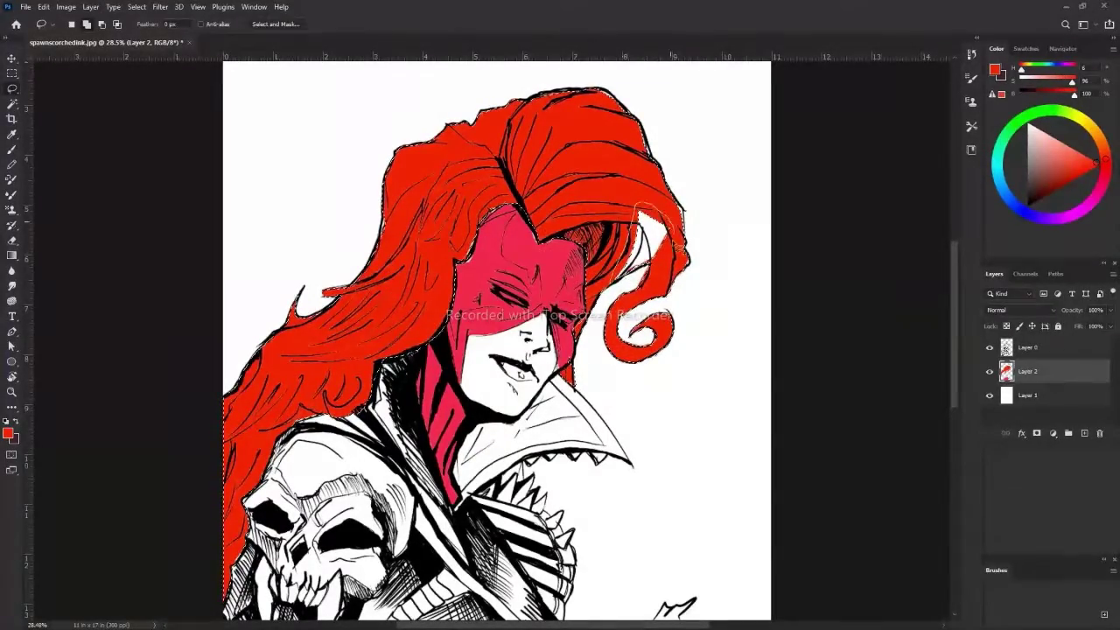
key("shift+F5")
key("Return")
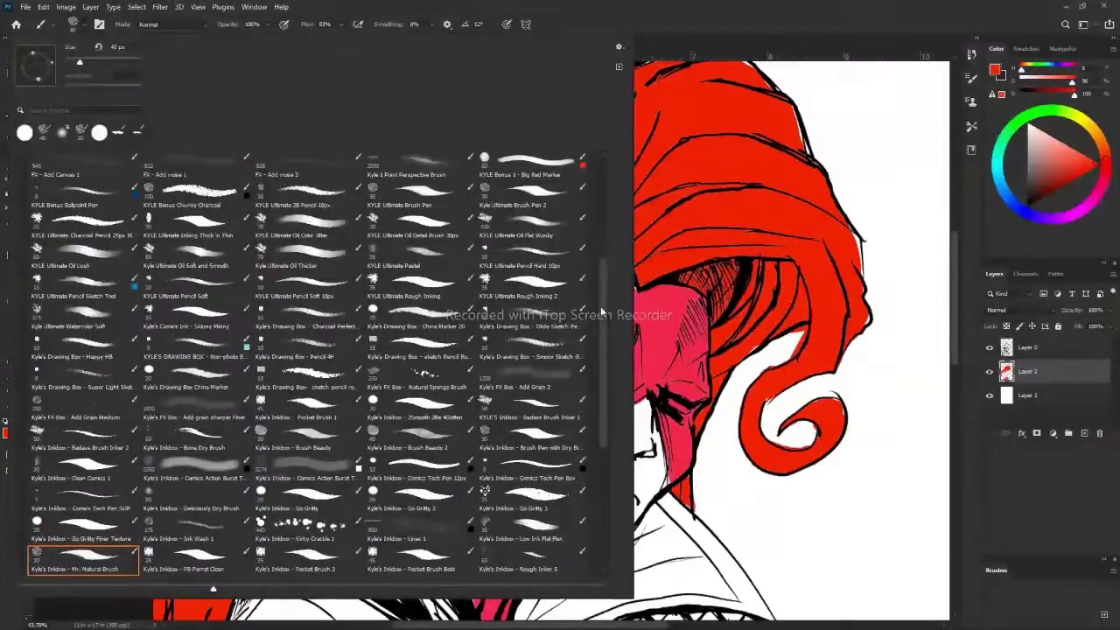
Browse the sketching, comic ink, painterly and Special Effects brush folders and load a square painting brush.
scroll(606, 426, "up", 5)
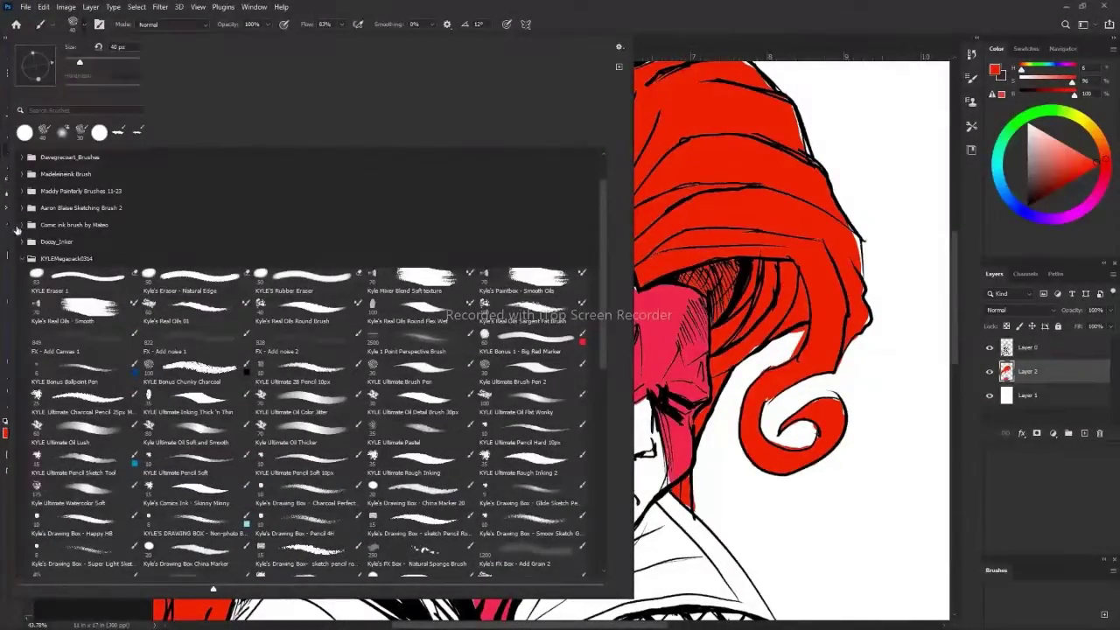
left_click(23, 208)
left_click(22, 255)
left_click(23, 191)
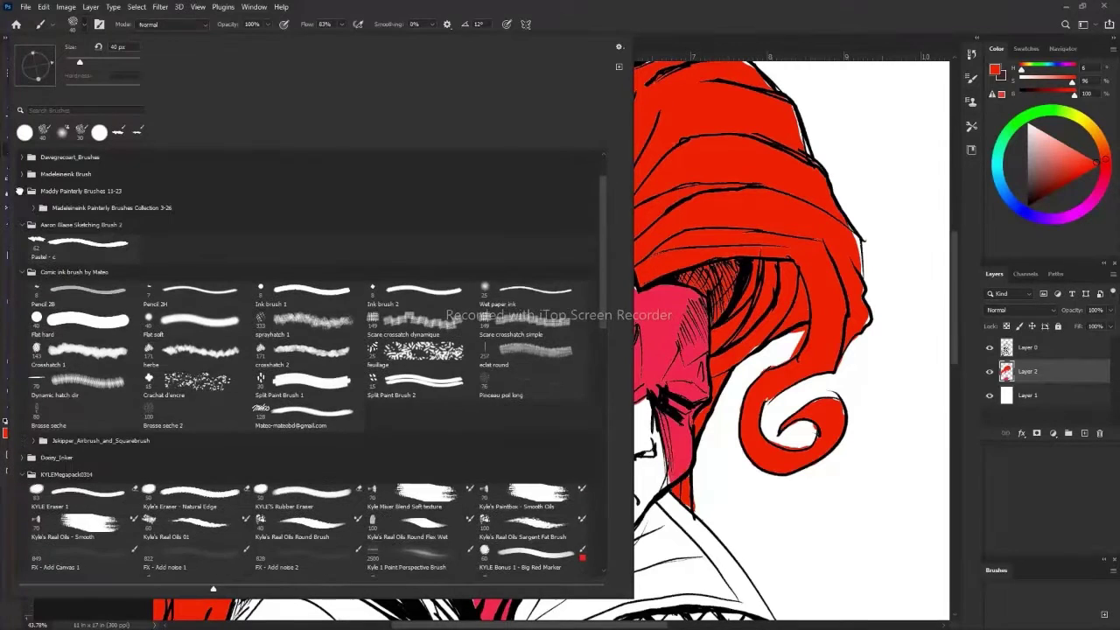
left_click(36, 407)
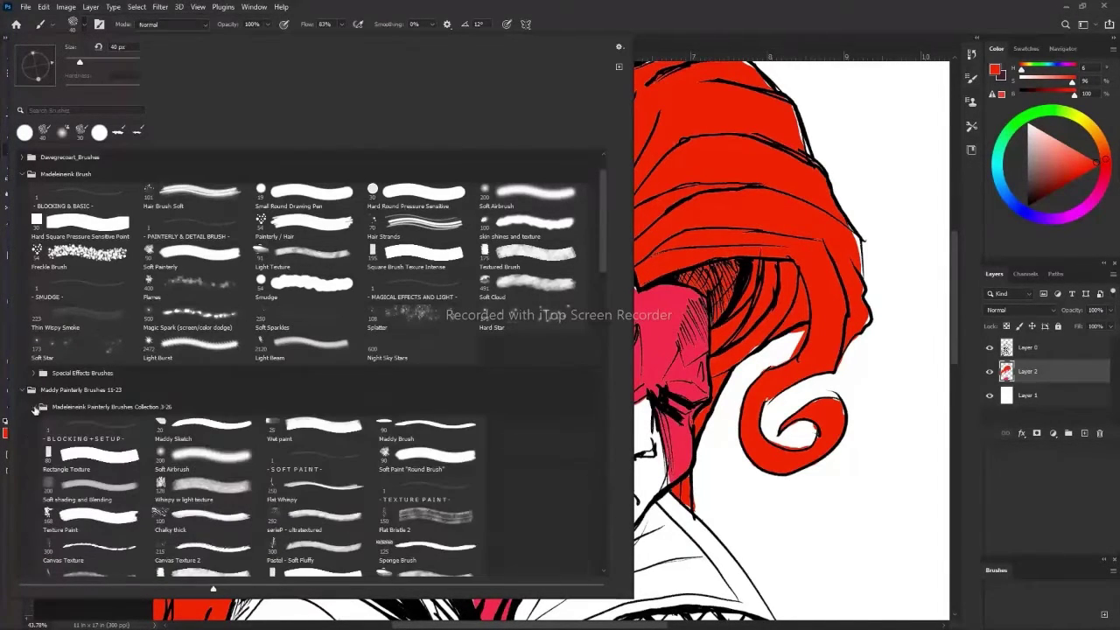
scroll(602, 246, "down", 3)
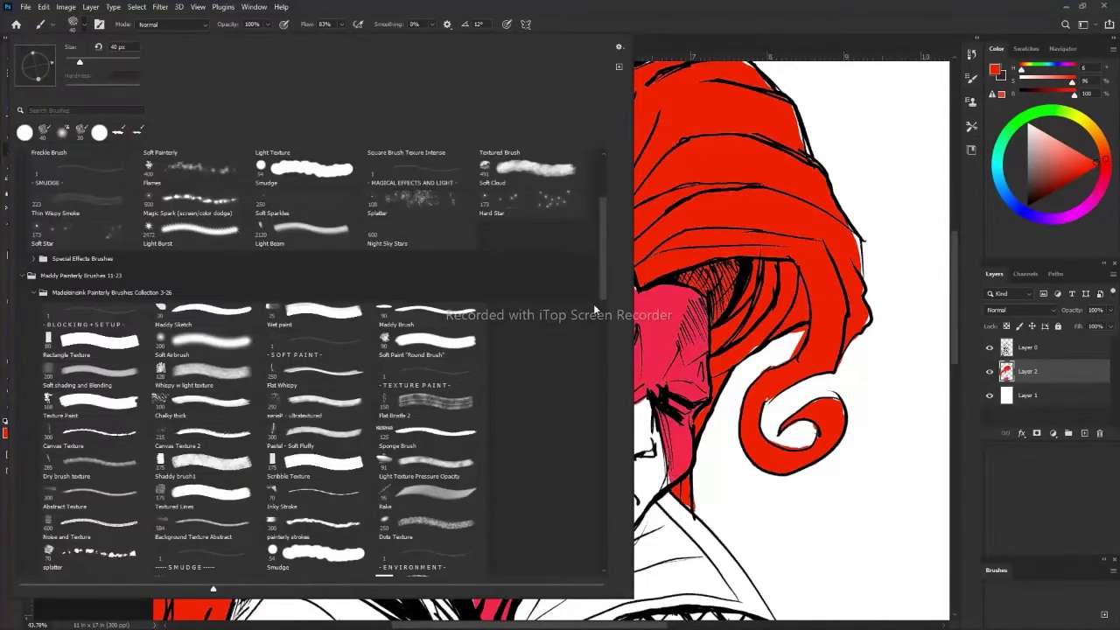
left_click(33, 259)
left_click_drag(599, 266, 599, 390)
left_click(33, 508)
double_click(37, 530)
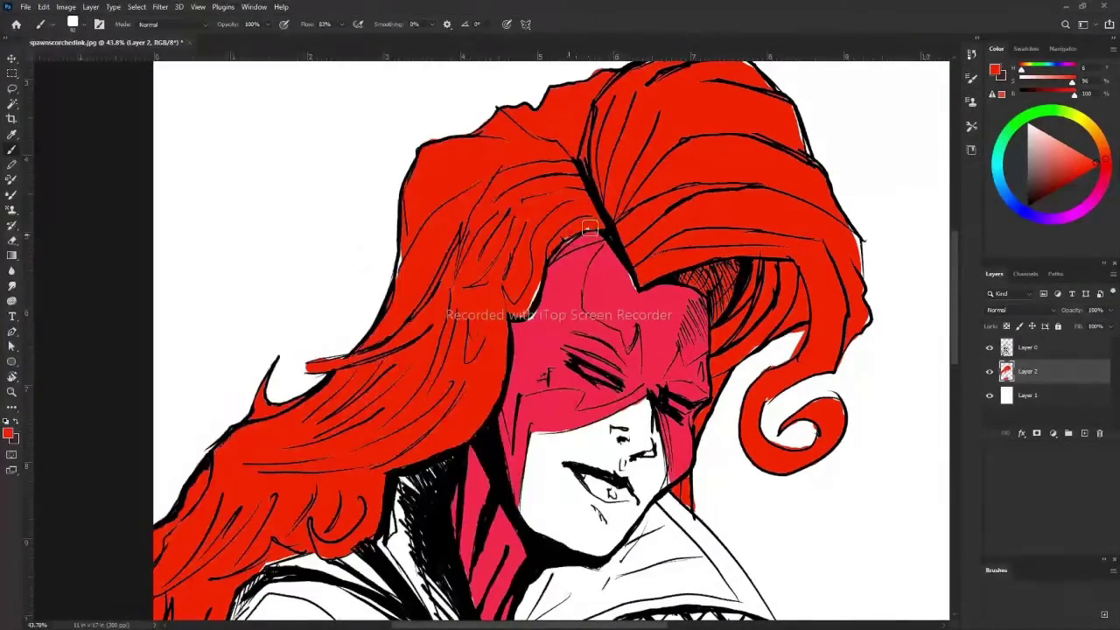
Sample the mask's pink and paint orange onto the lips.
left_click(553, 329, "alt")
scroll(442, 245, "down", 5)
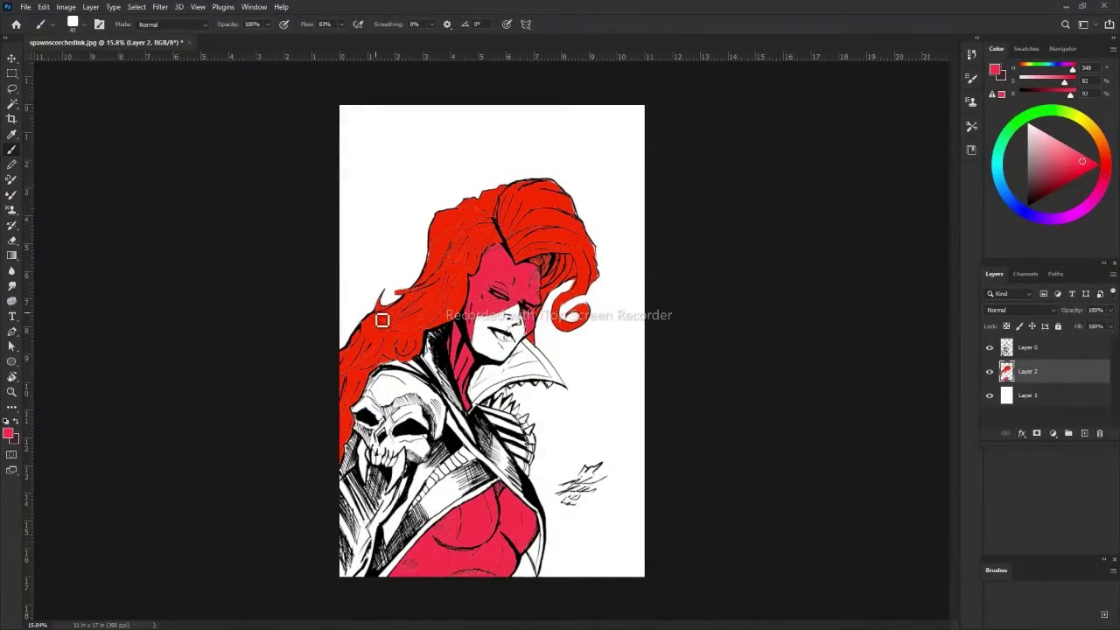
scroll(439, 299, "up", 5)
mouse_move(547, 374)
left_mouse_down()
mouse_move(569, 386)
mouse_move(547, 377)
left_mouse_up()
left_click(506, 295, "alt")
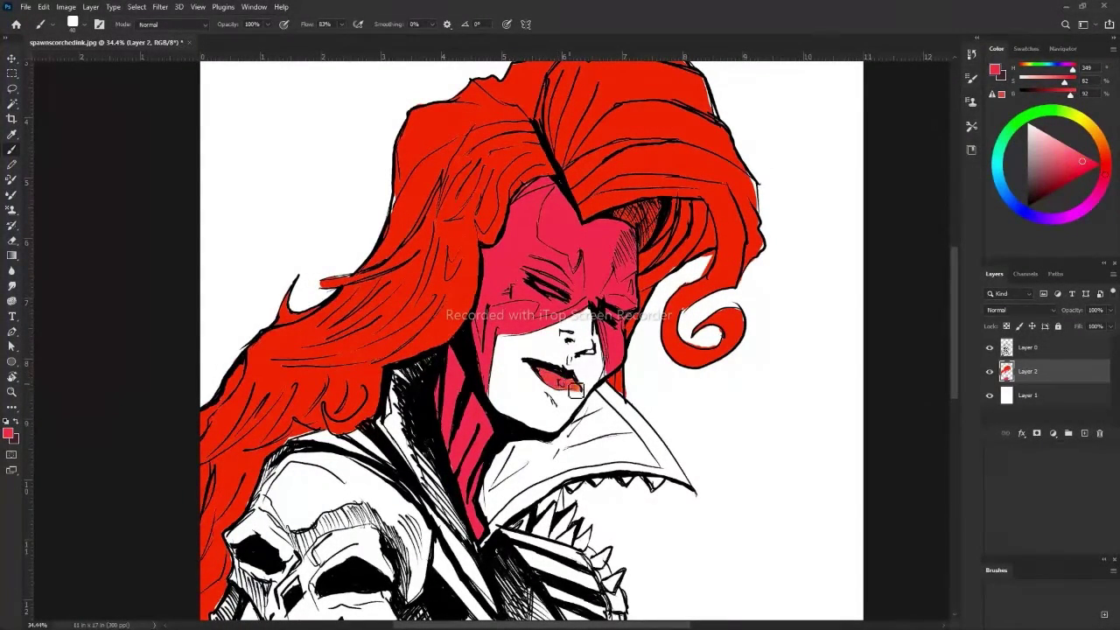
Brush a warm skin tone over the chin, cheek and the area under the nose.
left_click(1069, 154)
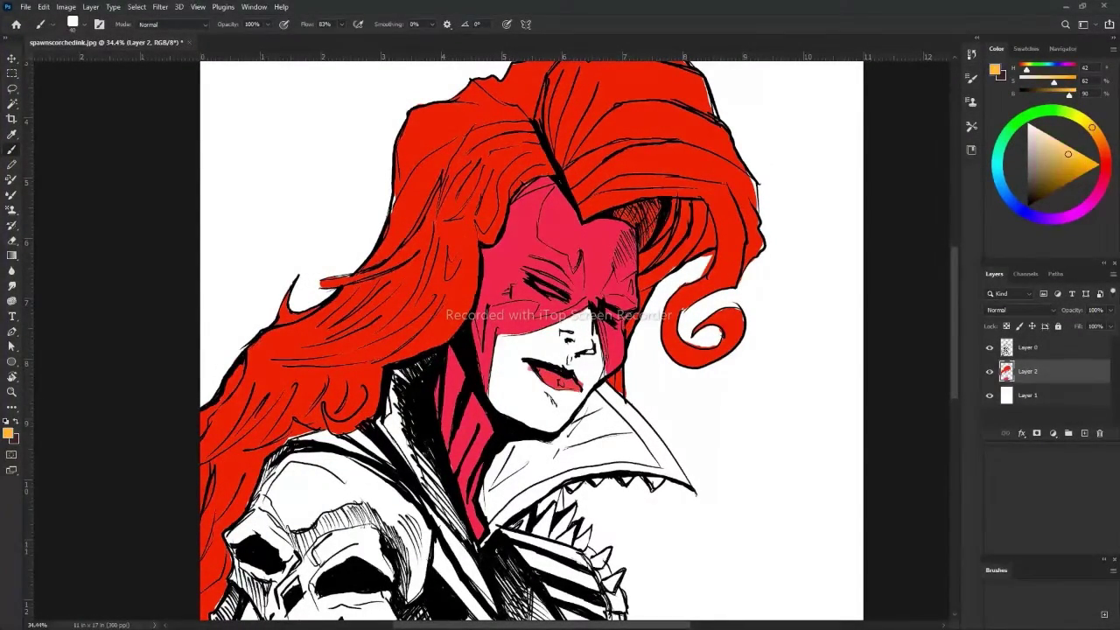
mouse_move(516, 368)
left_mouse_down()
mouse_move(538, 382)
mouse_move(505, 345)
mouse_move(526, 411)
mouse_move(570, 418)
mouse_move(554, 400)
left_mouse_up()
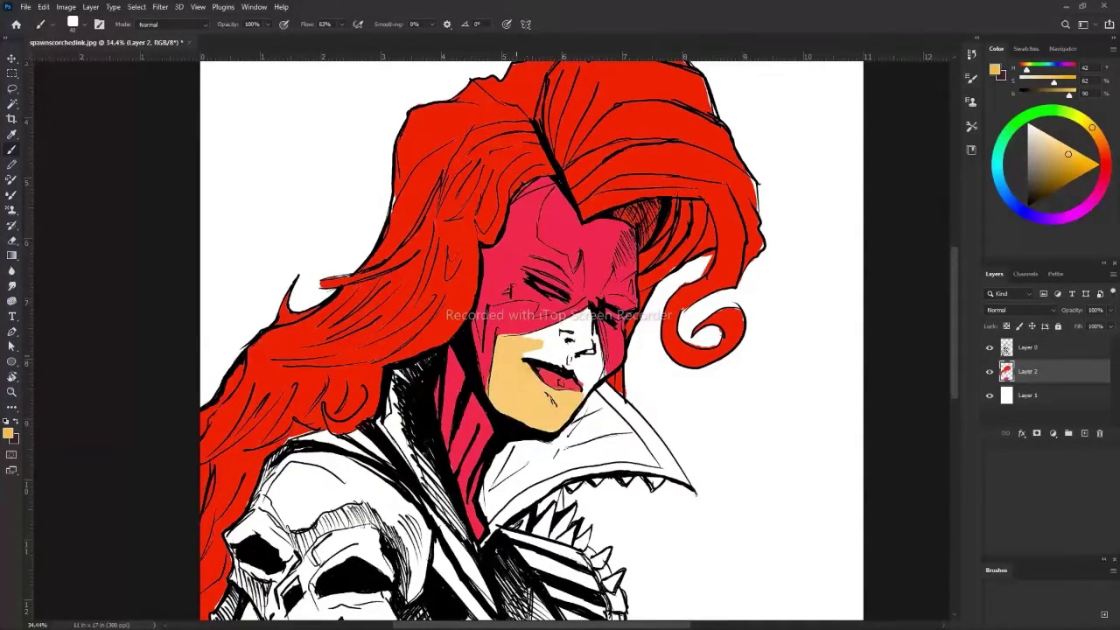
scroll(562, 344, "down", 2)
scroll(562, 343, "up", 3)
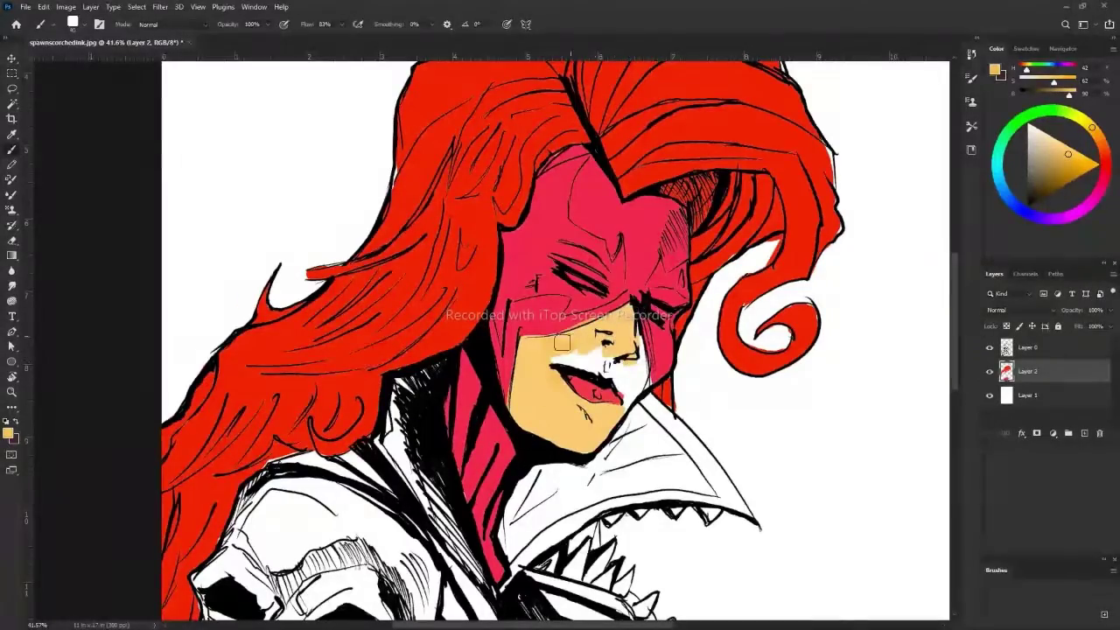
mouse_move(561, 344)
left_mouse_down()
mouse_move(630, 366)
mouse_move(632, 382)
left_mouse_up()
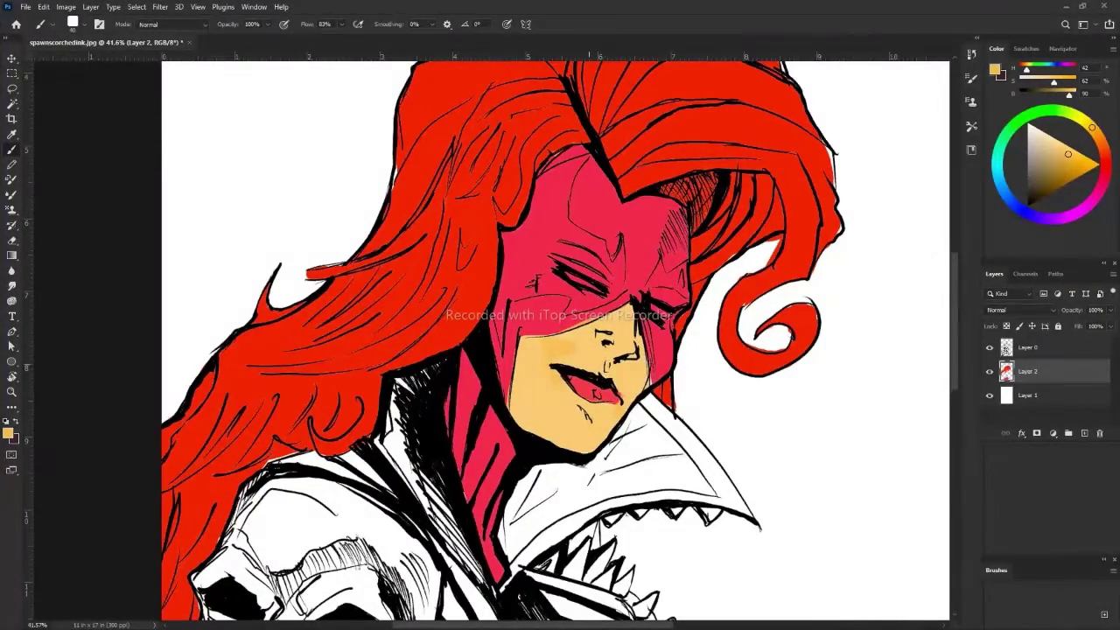
scroll(357, 285, "down", 3)
scroll(357, 286, "up", 4)
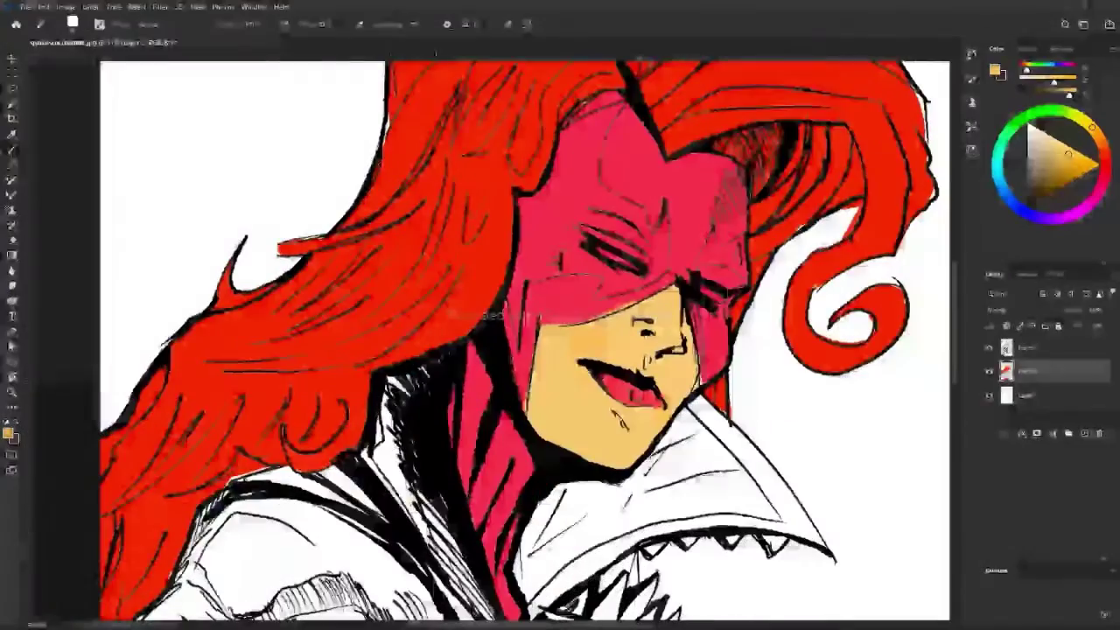
Switch to bright yellow for the eyes, re-pick the pink and skin tones, and view the skull.
left_click(1079, 117)
left_click(1094, 163)
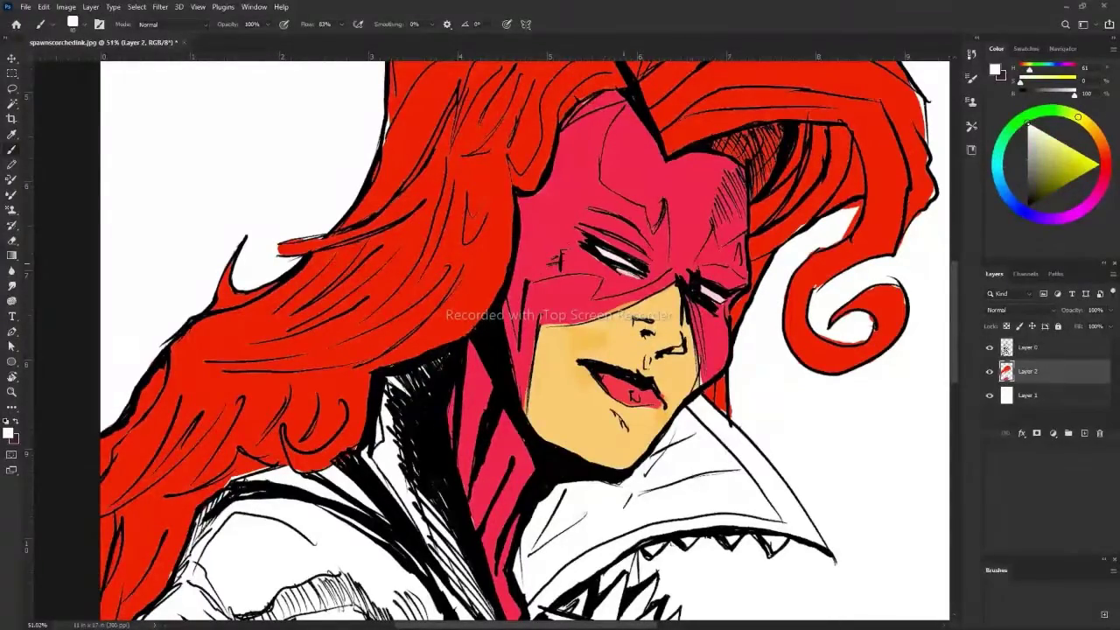
left_click(610, 285, "alt")
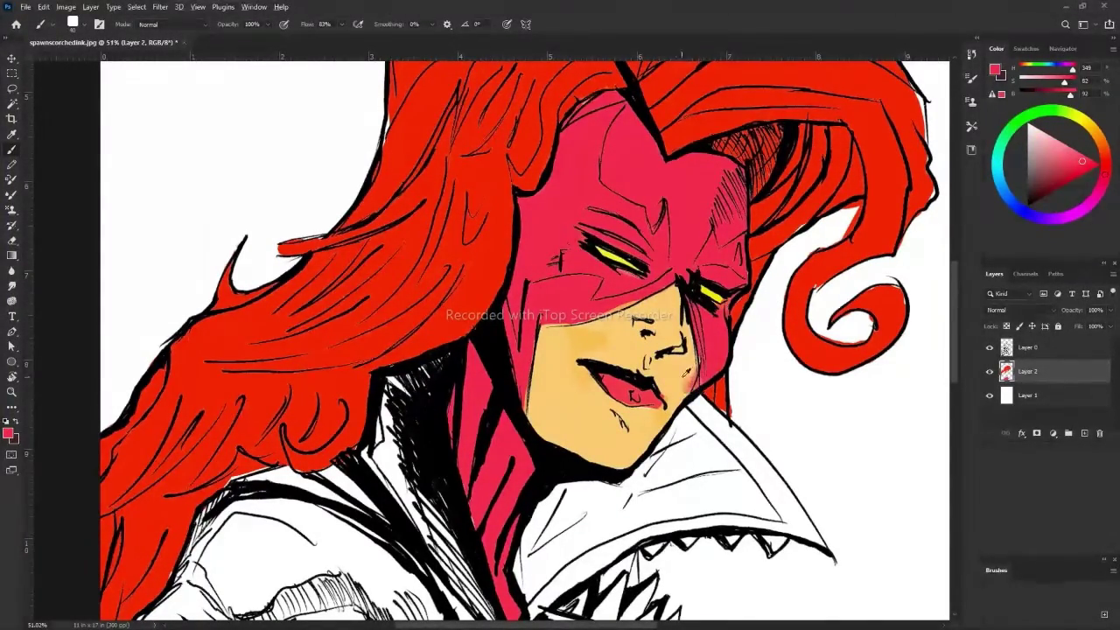
left_click(690, 385, "alt")
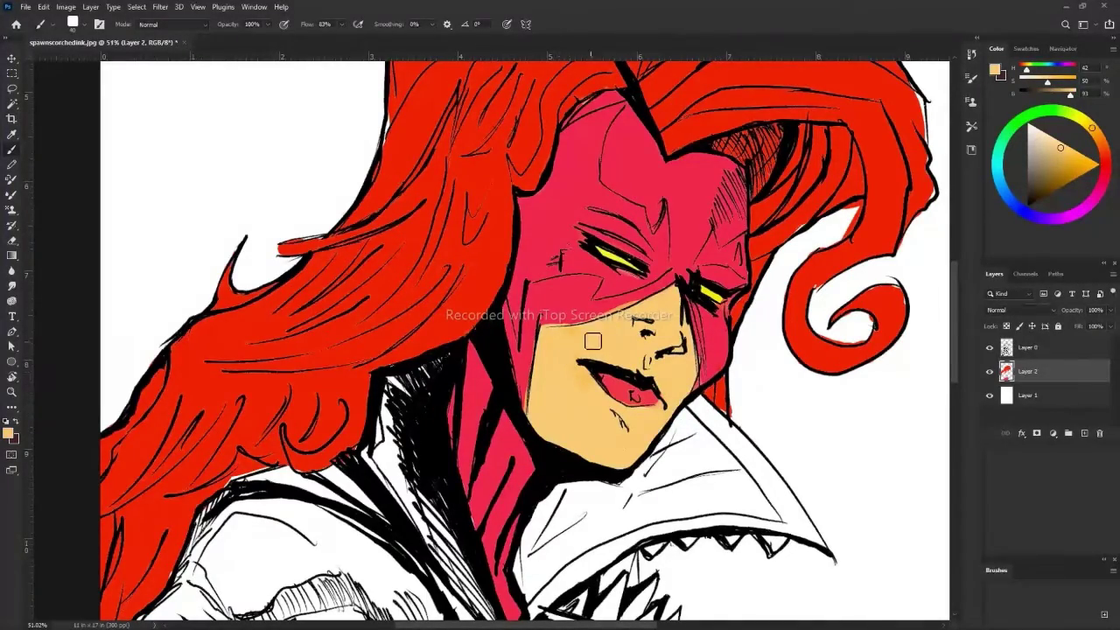
left_click(565, 304, "alt")
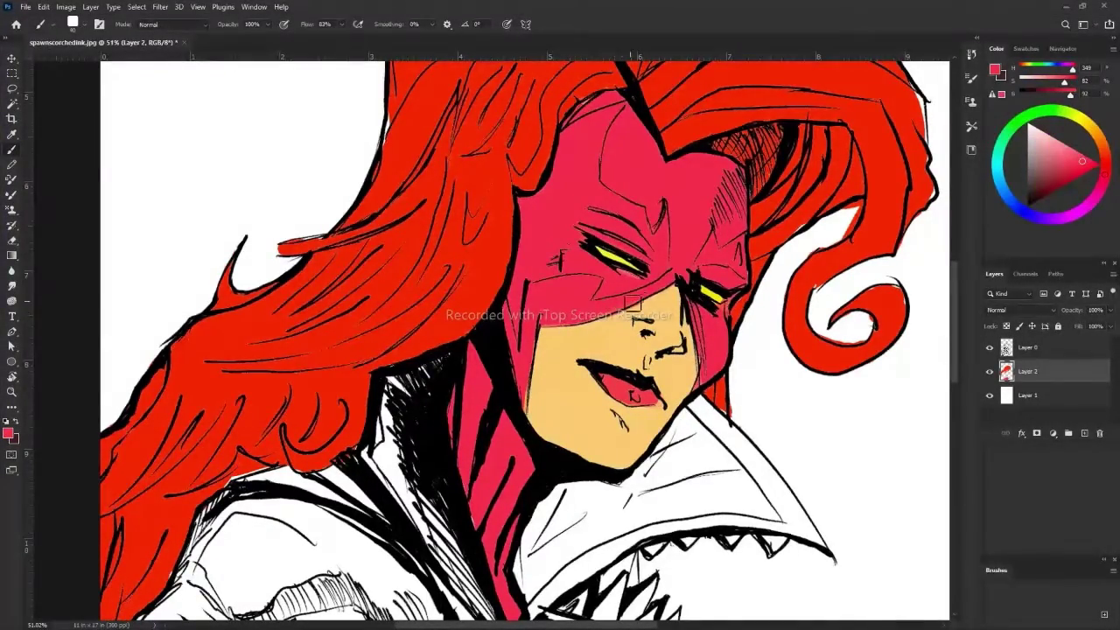
left_click_drag(557, 259, 774, 230)
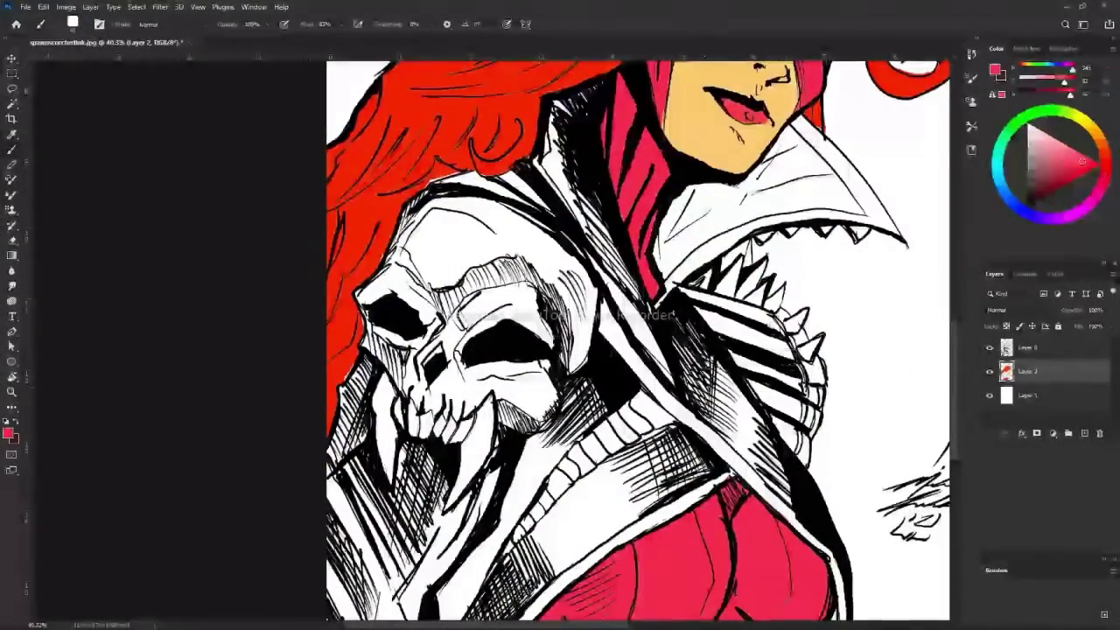
Shade the skull's jaw, forehead, teeth, cheek and eye sockets in grey-blue.
left_click(477, 377, "alt")
left_click_drag(483, 369, 462, 399)
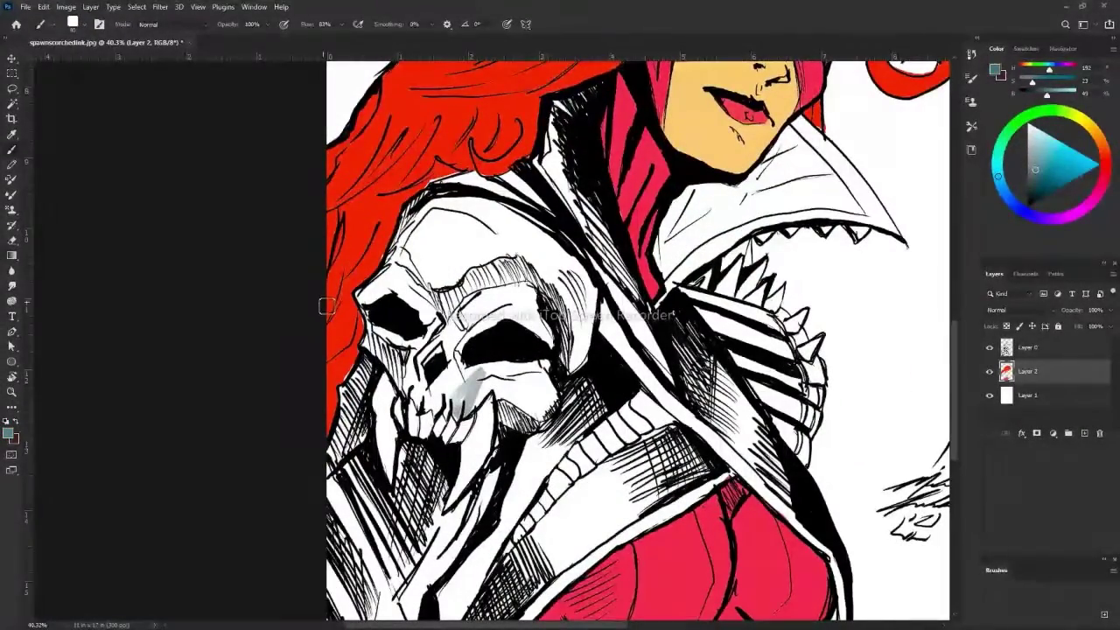
left_click_drag(468, 291, 429, 320)
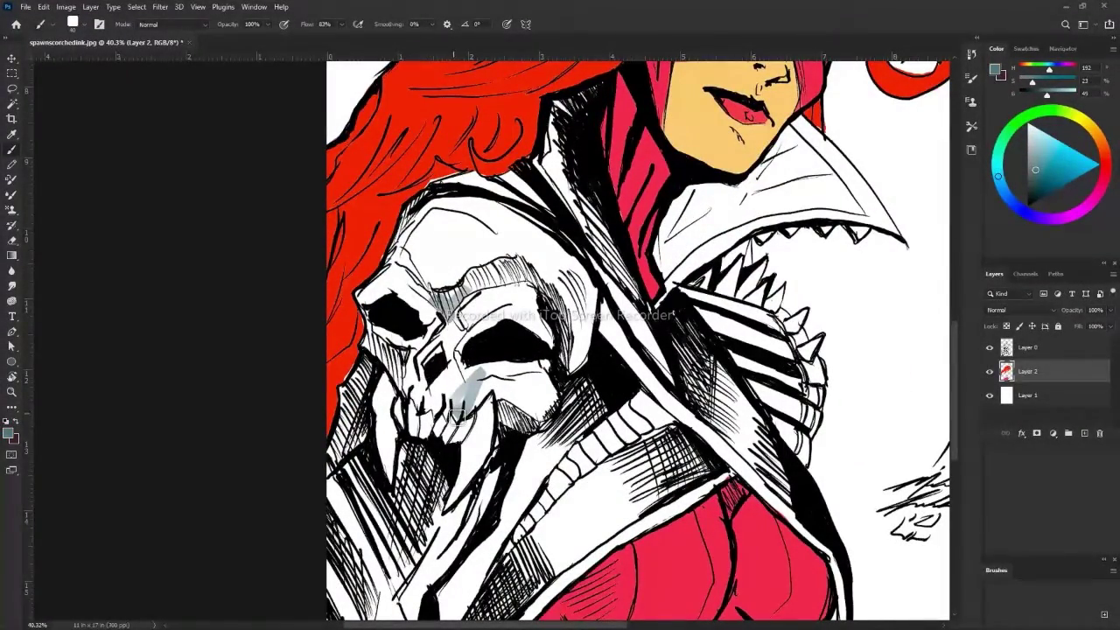
left_click_drag(457, 412, 477, 459)
mouse_move(481, 398)
left_mouse_down()
mouse_move(451, 512)
mouse_move(411, 433)
left_mouse_up()
mouse_move(390, 472)
left_mouse_down()
mouse_move(386, 401)
mouse_move(460, 350)
left_mouse_up()
left_click_drag(438, 403, 473, 499)
mouse_move(477, 367)
left_mouse_down()
mouse_move(508, 411)
mouse_move(536, 401)
left_mouse_up()
left_click_drag(398, 273, 369, 308)
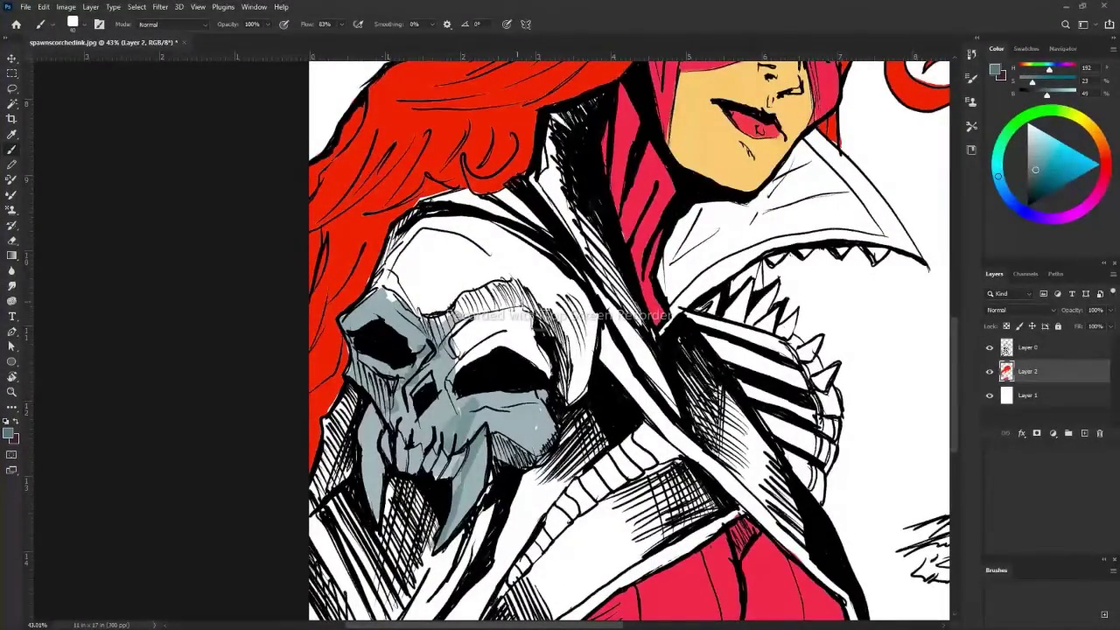
Tint the inside of the collar salmon red and paint the collar edge, strap, skull top and spikes grey-blue.
left_click(1082, 162)
mouse_move(735, 249)
left_mouse_down()
mouse_move(727, 226)
mouse_move(691, 263)
mouse_move(700, 227)
mouse_move(748, 219)
mouse_move(805, 153)
mouse_move(801, 210)
mouse_move(875, 231)
mouse_move(818, 179)
left_mouse_up()
left_click(425, 325, "alt")
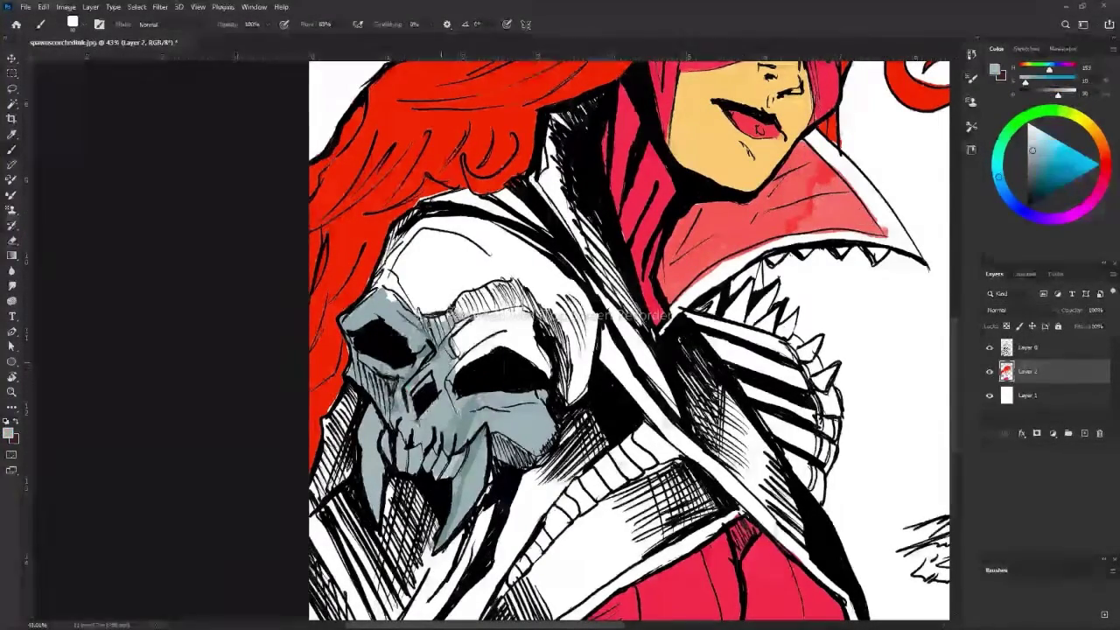
mouse_move(679, 302)
left_mouse_down()
mouse_move(735, 267)
mouse_move(879, 213)
mouse_move(799, 131)
left_mouse_up()
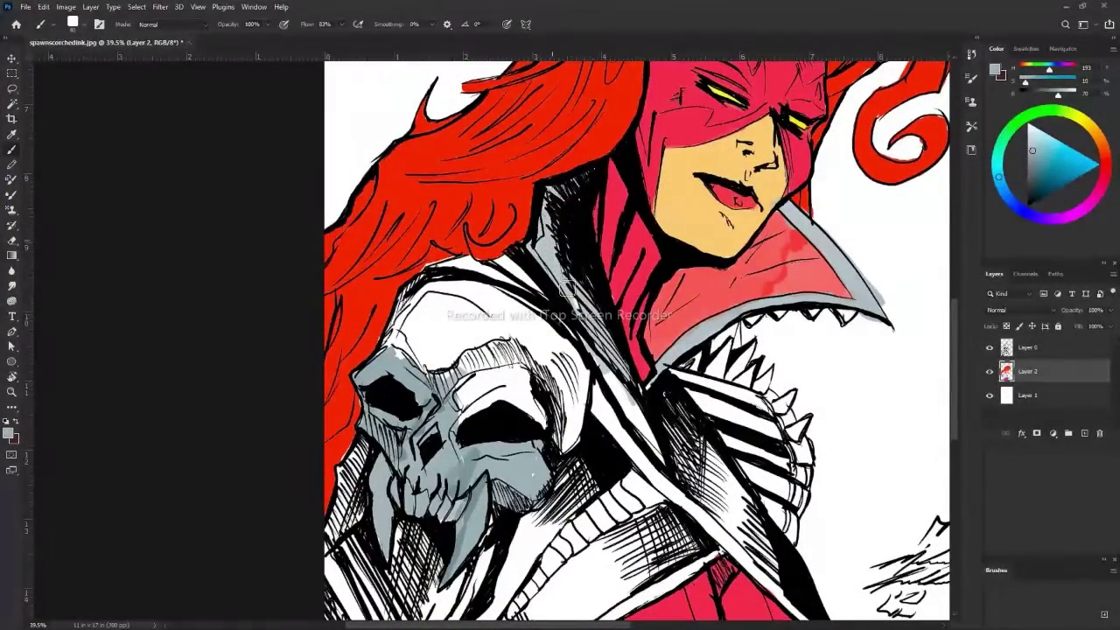
left_click_drag(611, 394, 656, 447)
left_click_drag(546, 341, 487, 411)
mouse_move(411, 359)
left_mouse_down()
mouse_move(437, 291)
mouse_move(521, 324)
mouse_move(494, 345)
left_mouse_up()
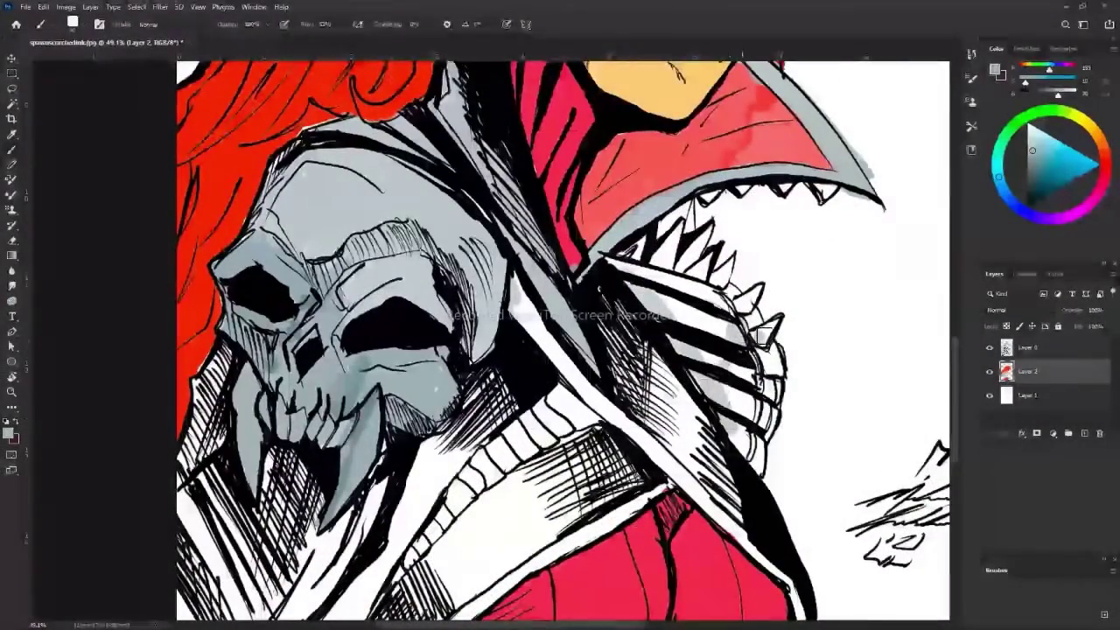
mouse_move(768, 350)
left_mouse_down()
mouse_move(735, 267)
mouse_move(758, 455)
mouse_move(733, 434)
left_mouse_up()
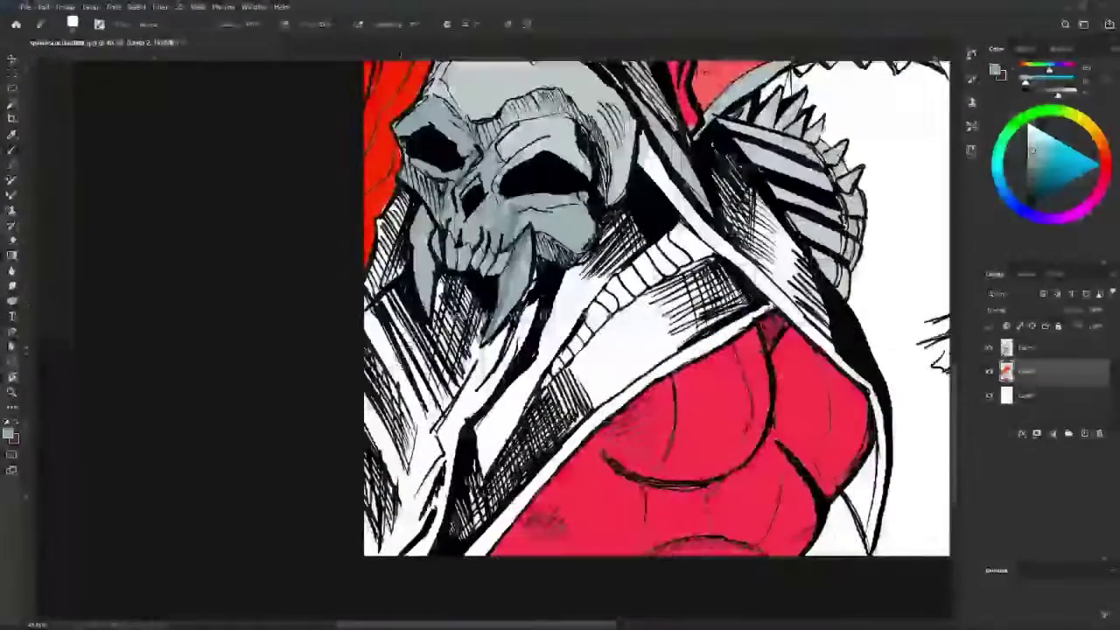
Lasso a selection around the skull area and lower armour, then zoom in on the skull and face.
key("l")
left_click_drag(424, 166, 471, 453)
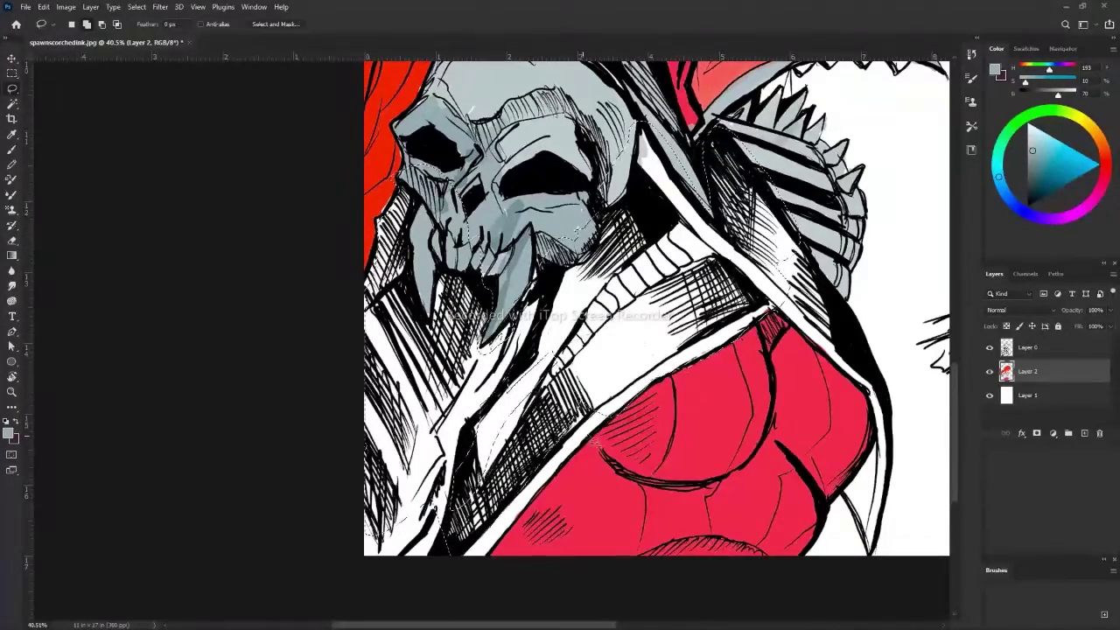
left_click_drag(535, 500, 490, 565)
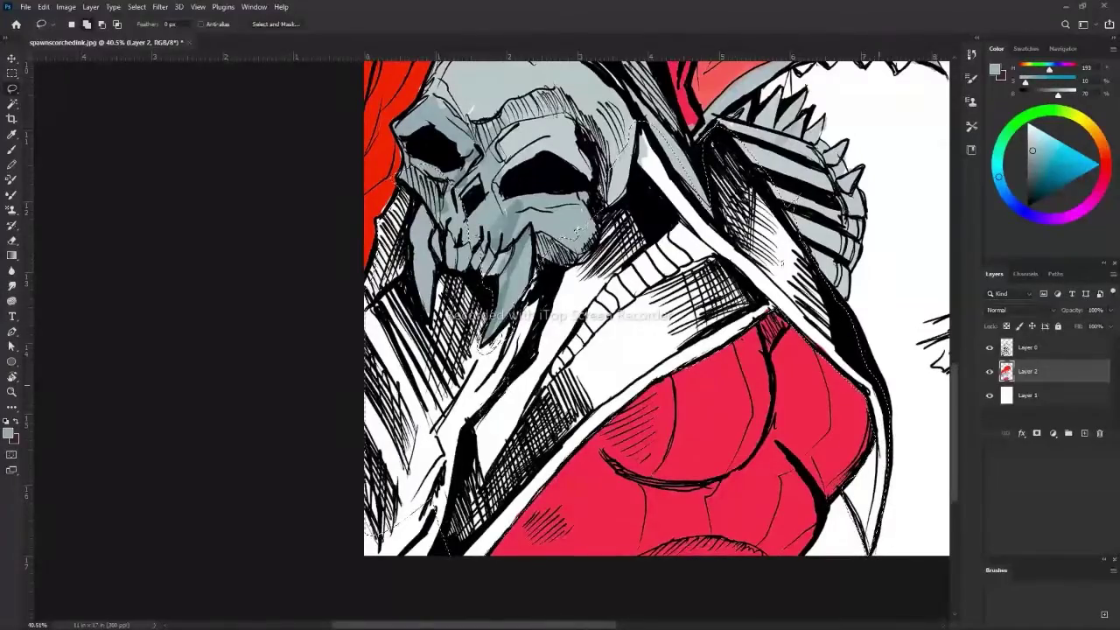
key("z")
left_click(362, 244, "alt")
left_click(463, 101)
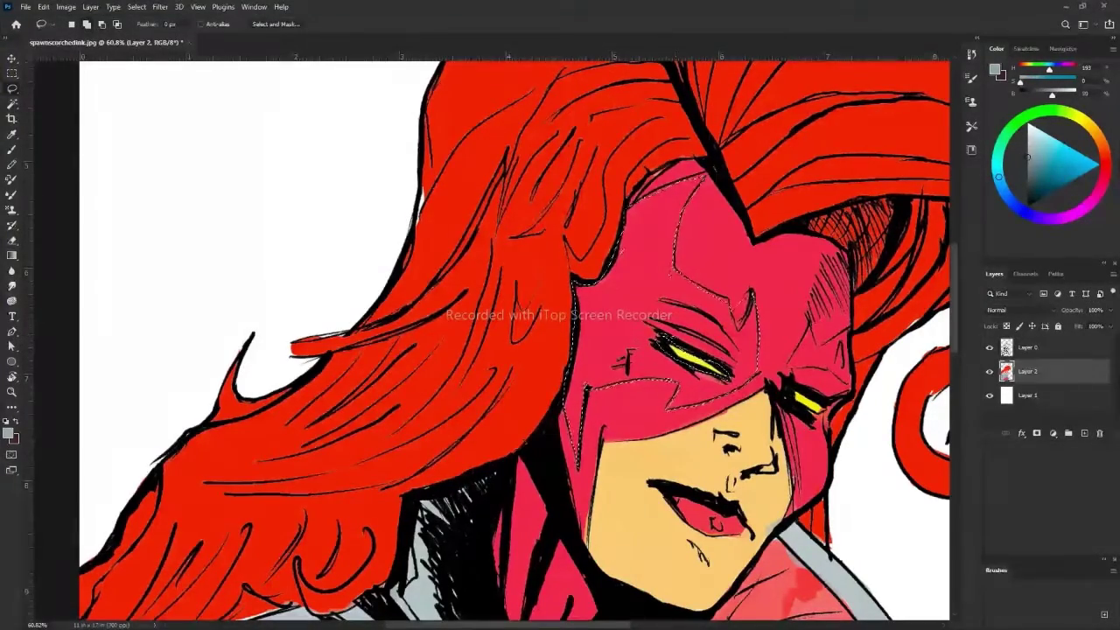
Fill the selected mask areas around both eyes grey, deselect, and pick the mask's pink-red for touch-ups.
key("shift+F5")
key("Return")
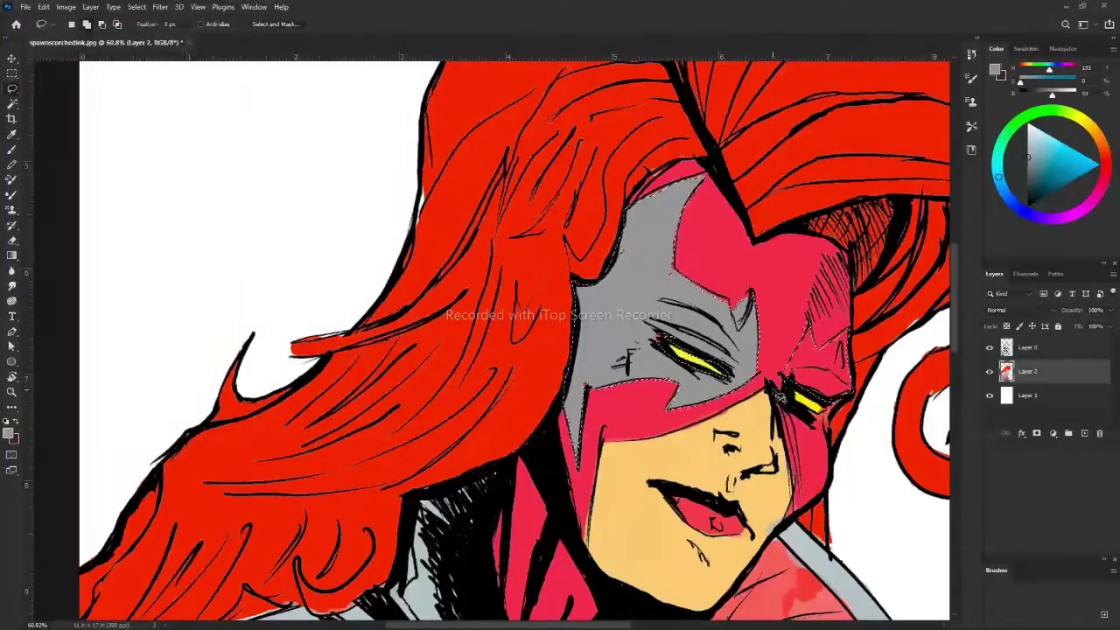
key("shift+F5")
key("Return")
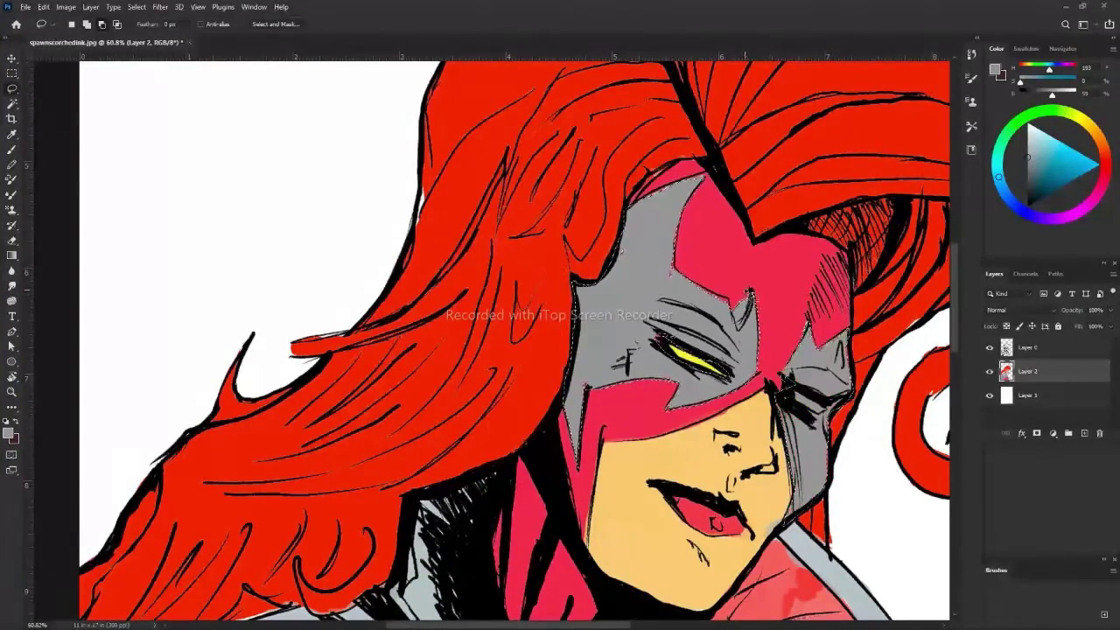
key("b")
key("ctrl+d")
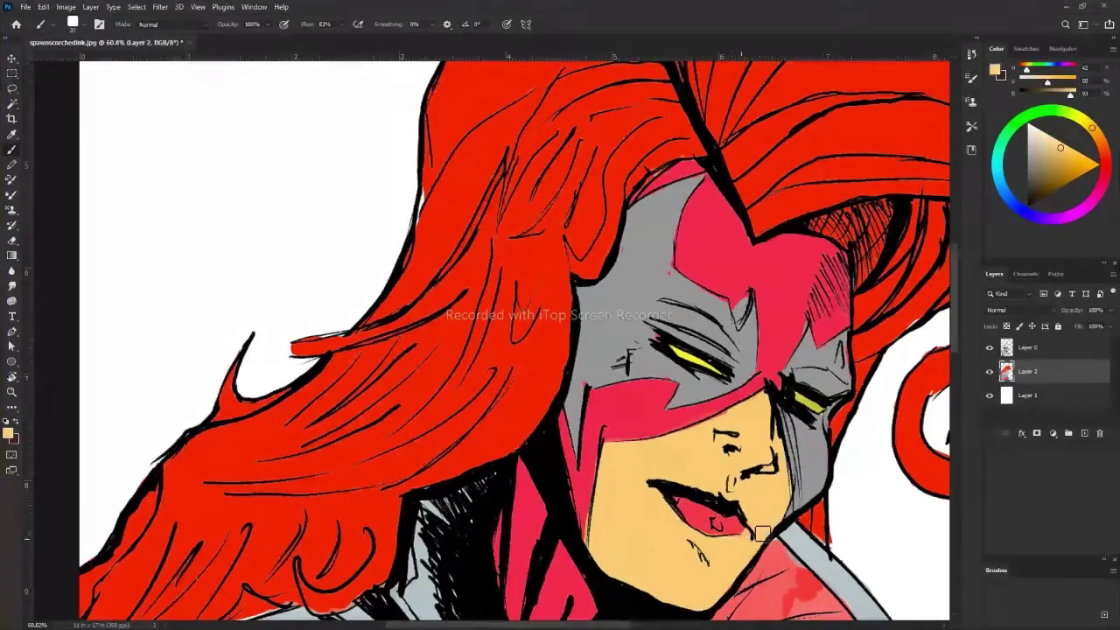
left_click(745, 293, "alt")
Zoom in on the illustration and add a new empty layer beneath the artwork.
scroll(340, 280, "down", 3)
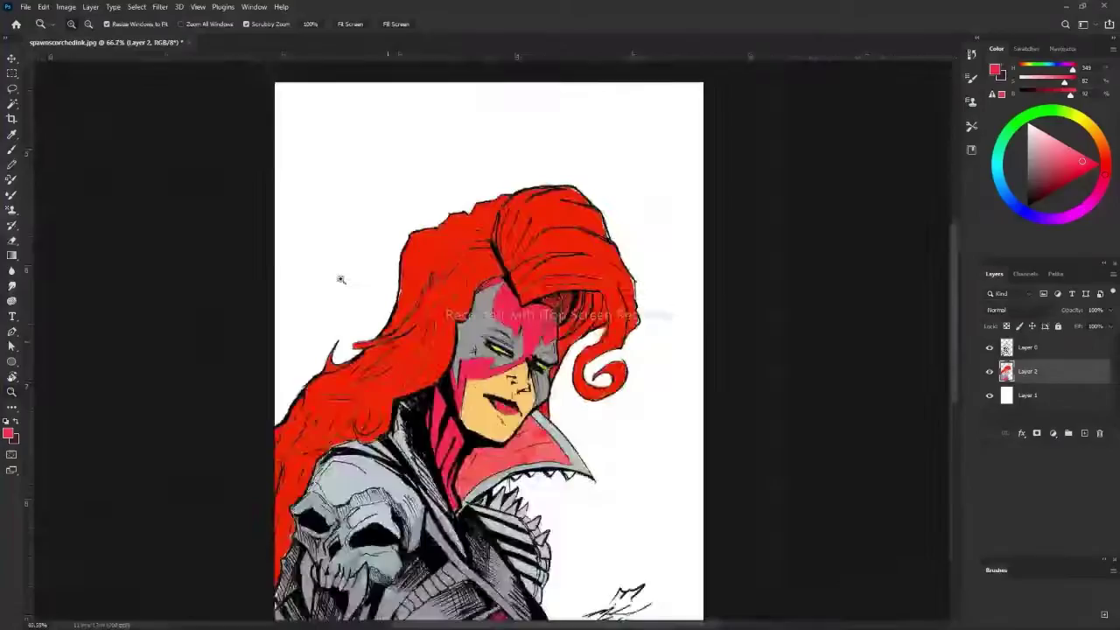
scroll(362, 327, "down", 4)
scroll(362, 327, "up", 2)
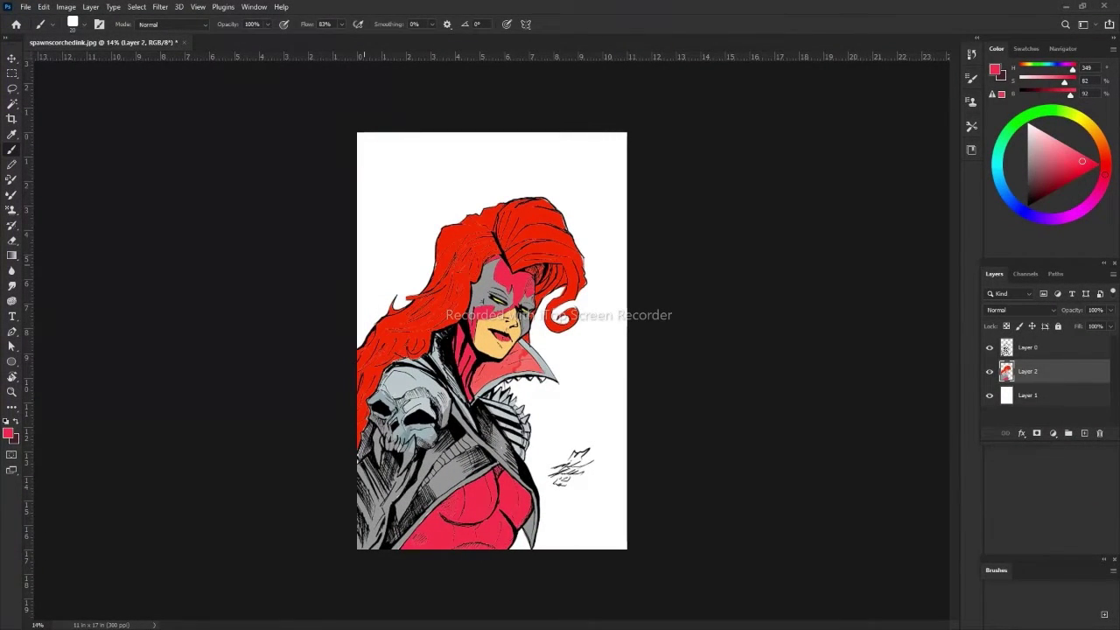
key("z")
left_click_drag(492, 341, 525, 342)
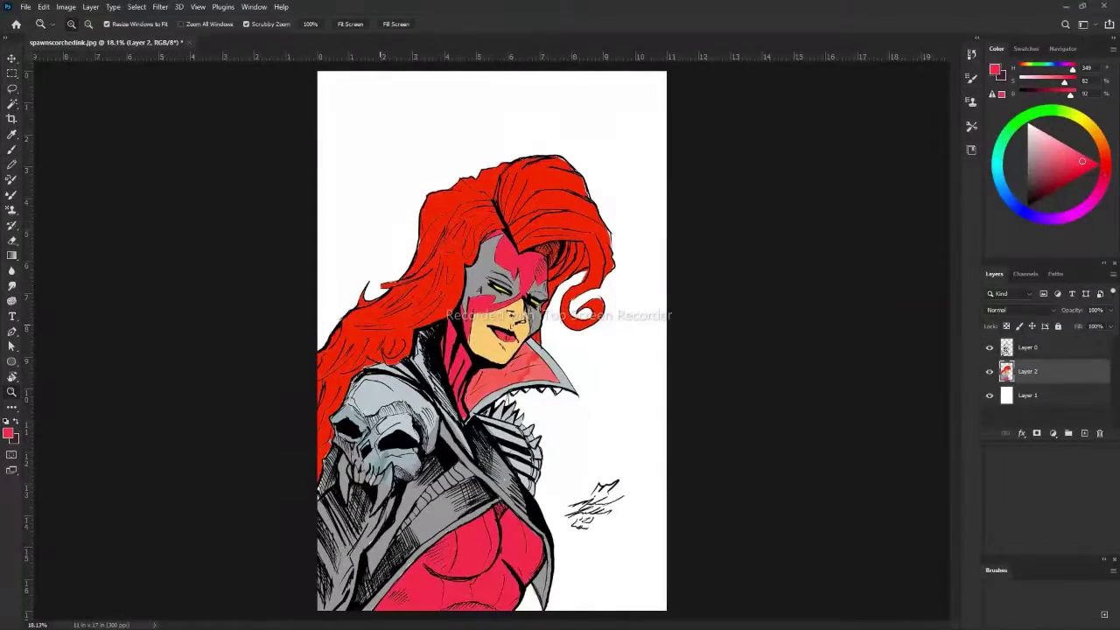
key("b")
key("alt+bracketleft")
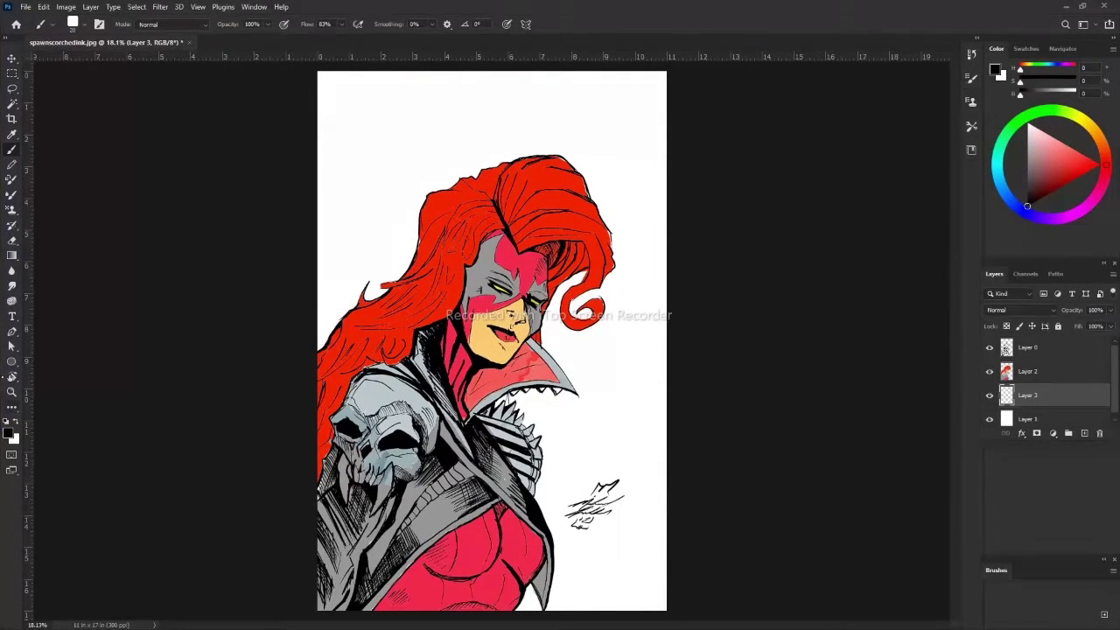
key("ctrl+e")
Set red and pale yellow as the colours and drag a yellow-to-red gradient across the background.
left_click(43, 6)
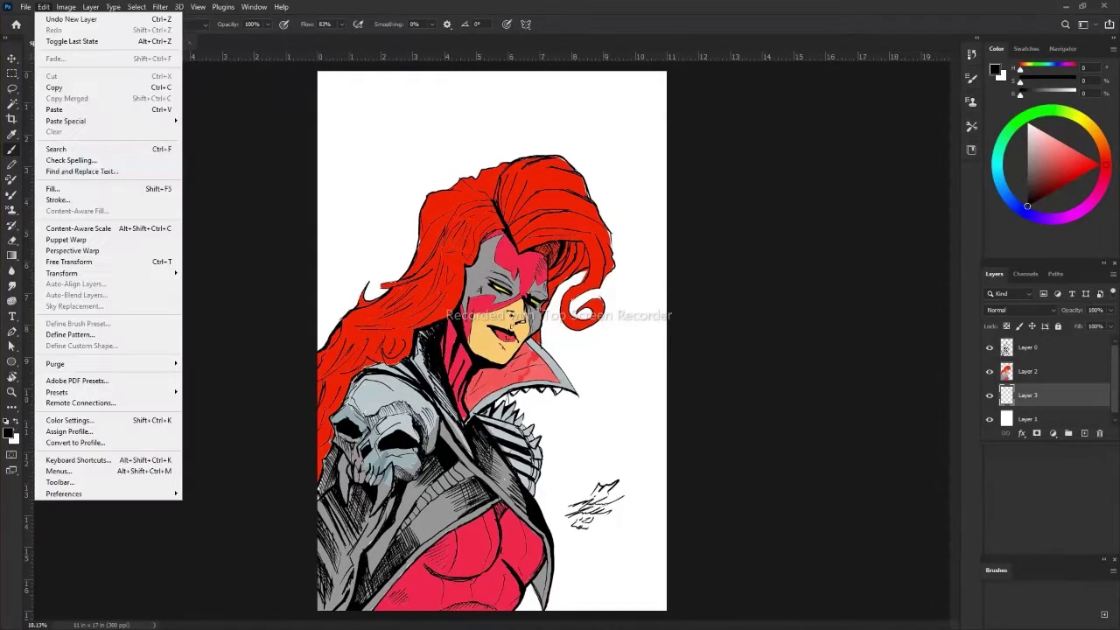
key("i")
left_click(9, 432)
left_click(313, 106)
key("g")
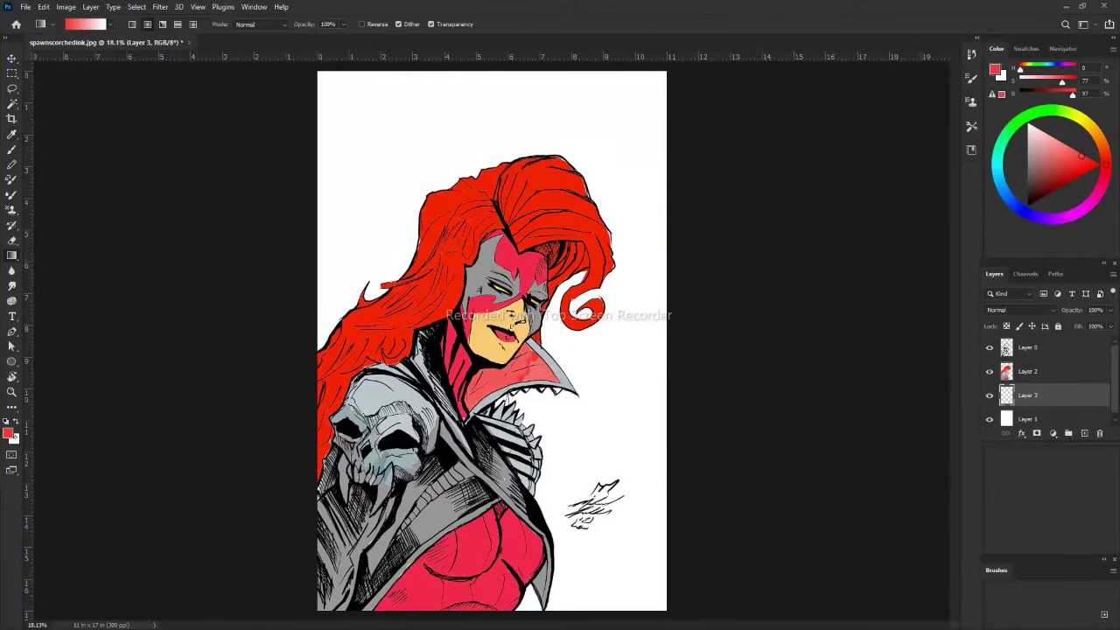
left_click(14, 438)
left_click(209, 235)
left_click(100, 115)
left_click(312, 106)
mouse_move(290, 113)
left_mouse_down()
mouse_move(498, 525)
mouse_move(462, 542)
mouse_move(630, 140)
left_mouse_up()
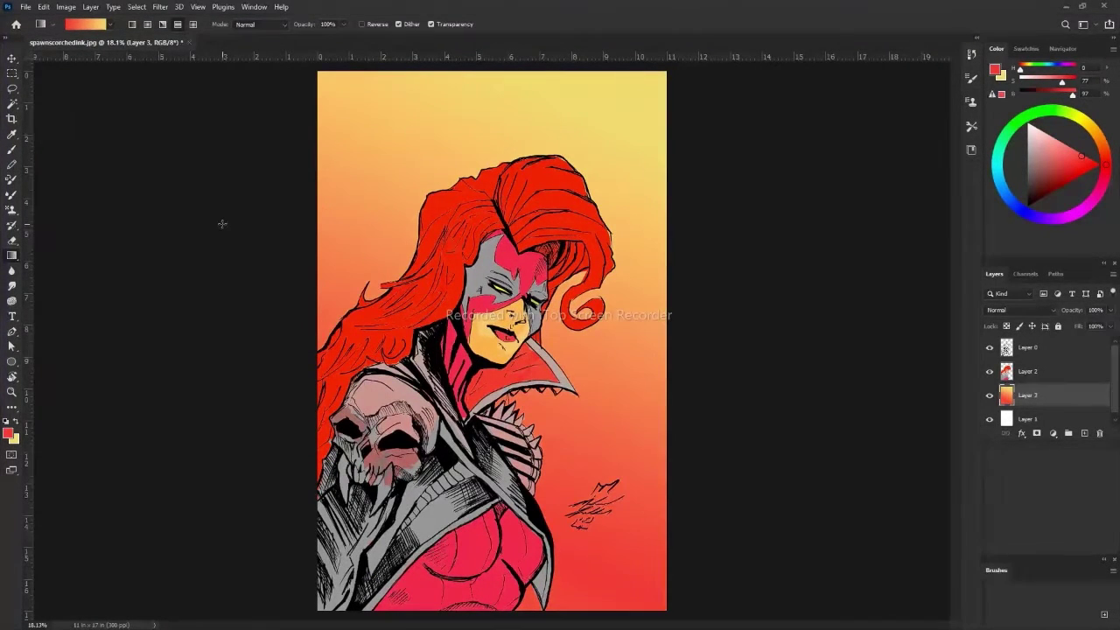
Choose a darker red and redraw the gradient vertically, darker at the bottom.
left_click(8, 431)
left_click(313, 105)
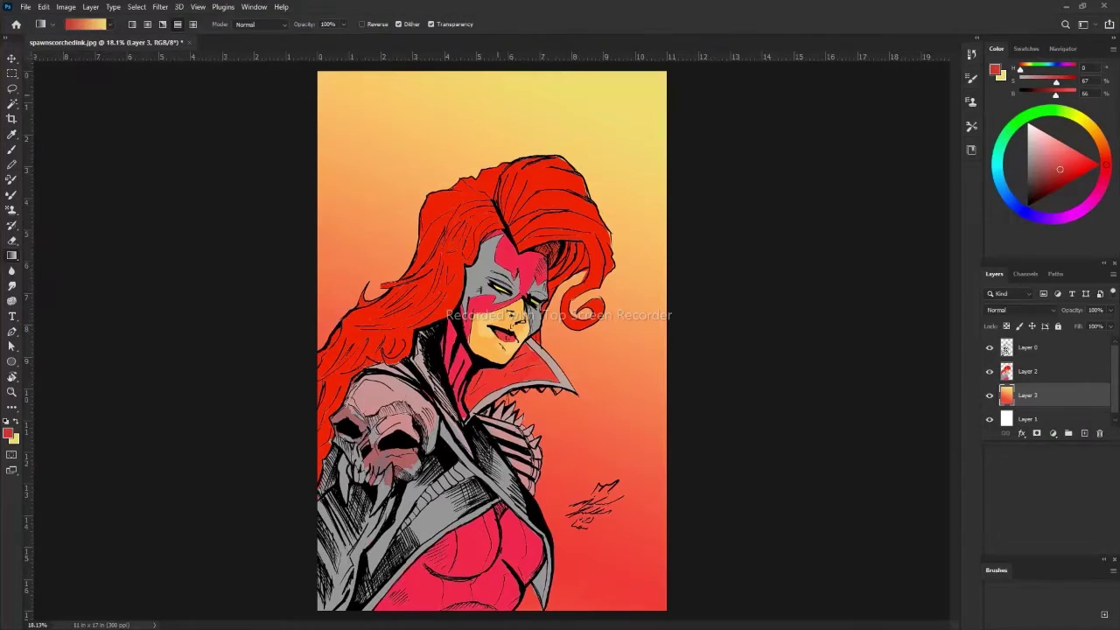
mouse_move(490, 604)
left_mouse_down()
mouse_move(242, 261)
mouse_move(339, 298)
mouse_move(534, 92)
left_mouse_up()
left_click_drag(525, 542, 595, 131)
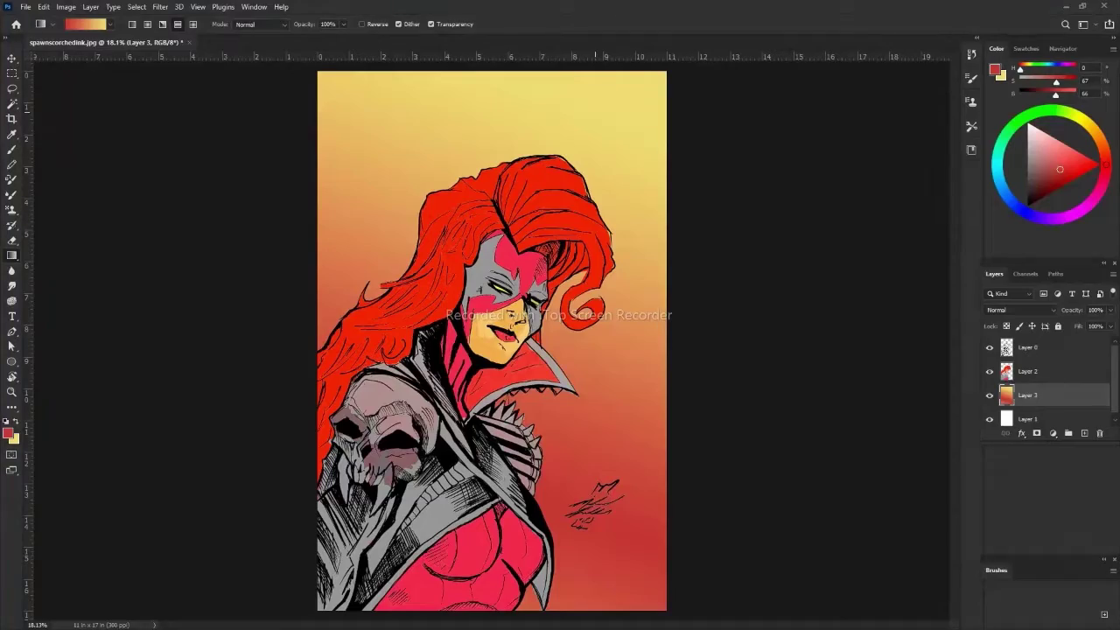
On Layer 2, brush grey over the pink shading on the skull.
left_click(1019, 371)
key("b")
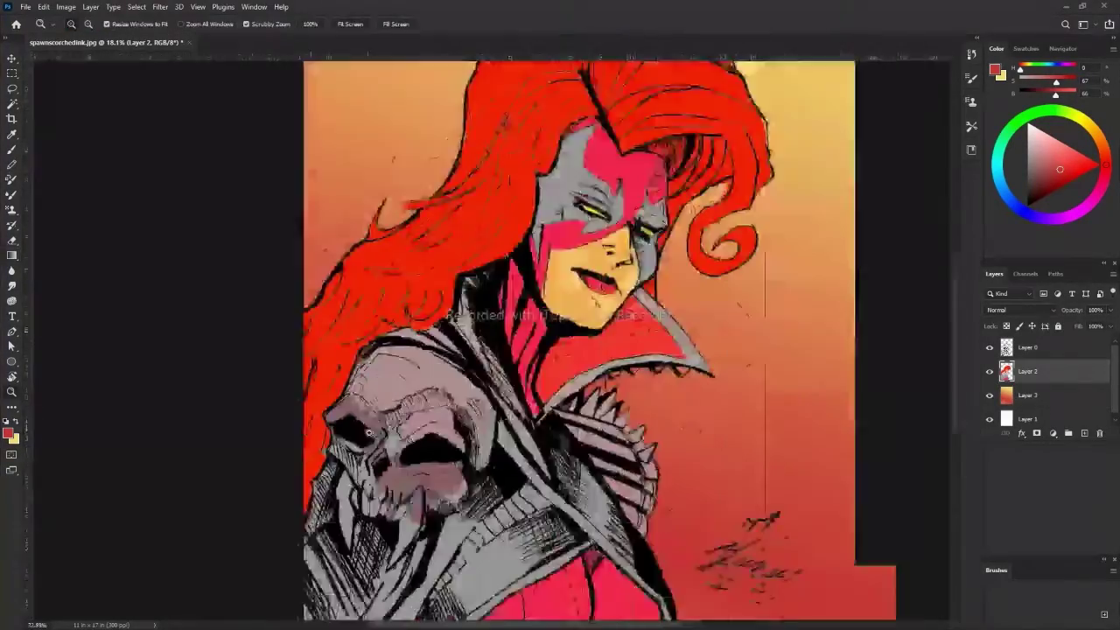
scroll(435, 407, "up", 5)
mouse_move(435, 407)
left_mouse_down()
mouse_move(516, 420)
mouse_move(411, 315)
mouse_move(374, 353)
left_mouse_up()
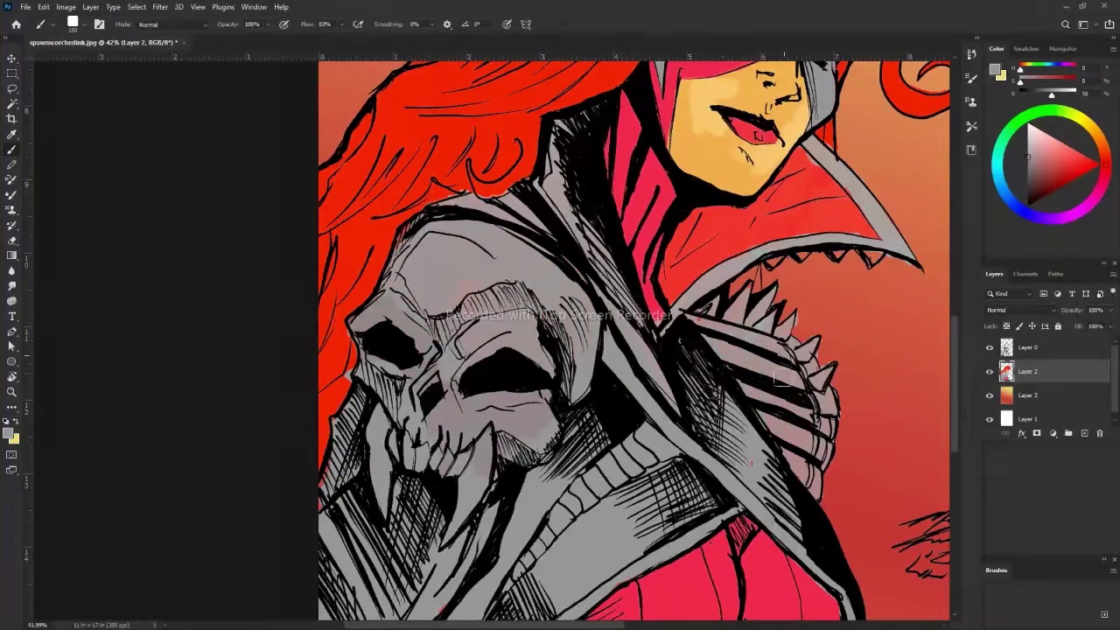
Try a peach stroke over the mouth area, then undo it.
scroll(421, 300, "down", 5)
scroll(420, 300, "down", 2)
scroll(420, 300, "down", 2)
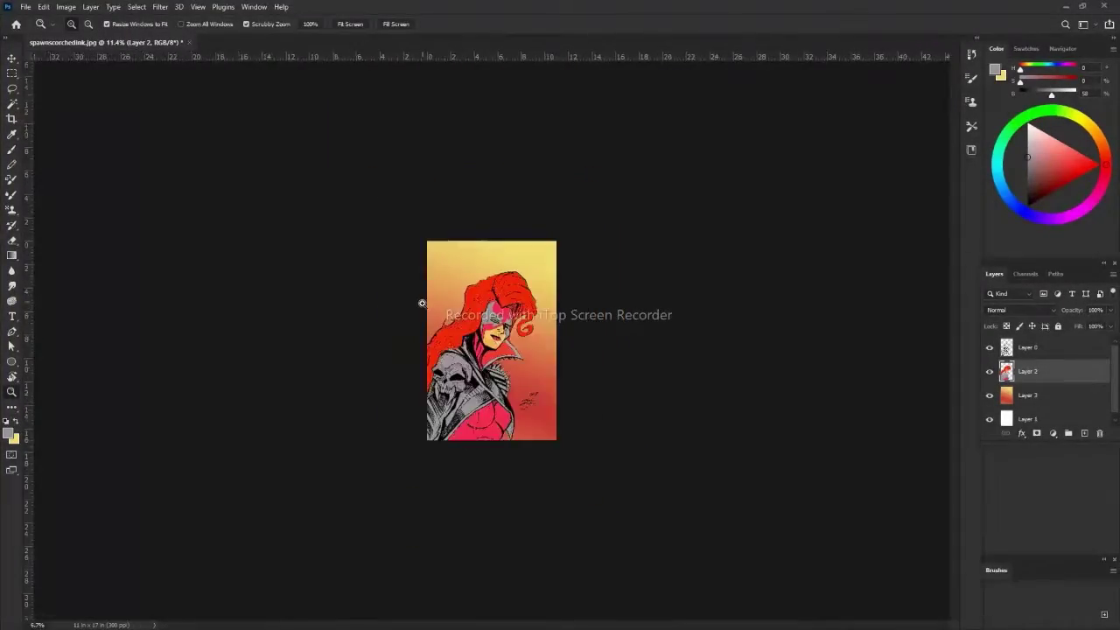
scroll(420, 300, "up", 8)
left_click_drag(613, 468, 628, 483)
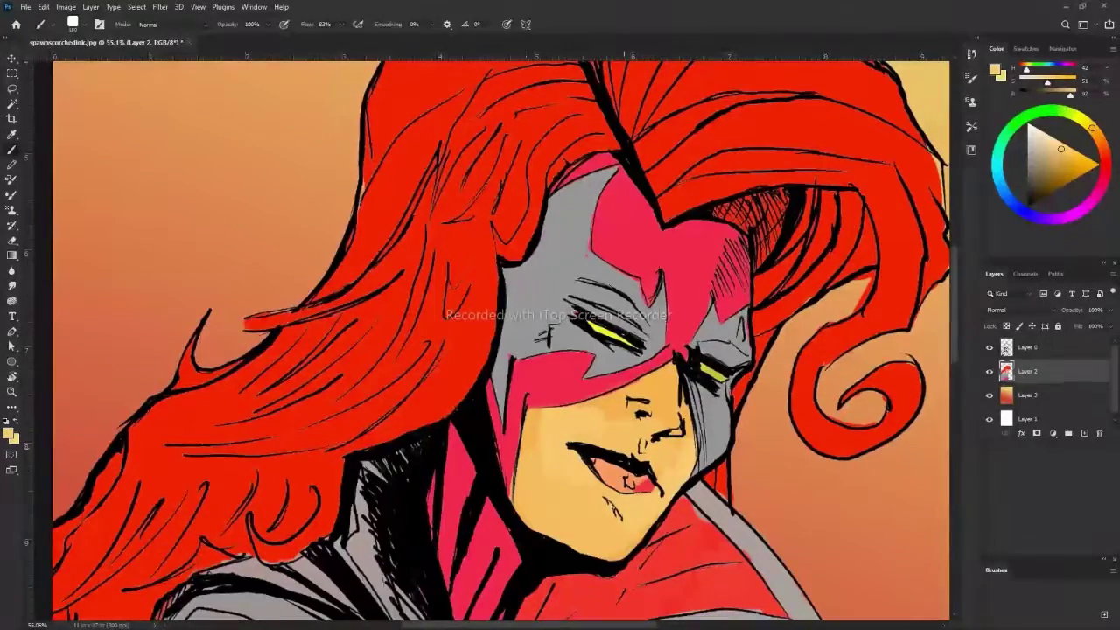
key("ctrl+z")
Sample colours from the face and red artwork, then grey from the collar.
left_click(557, 495, "alt")
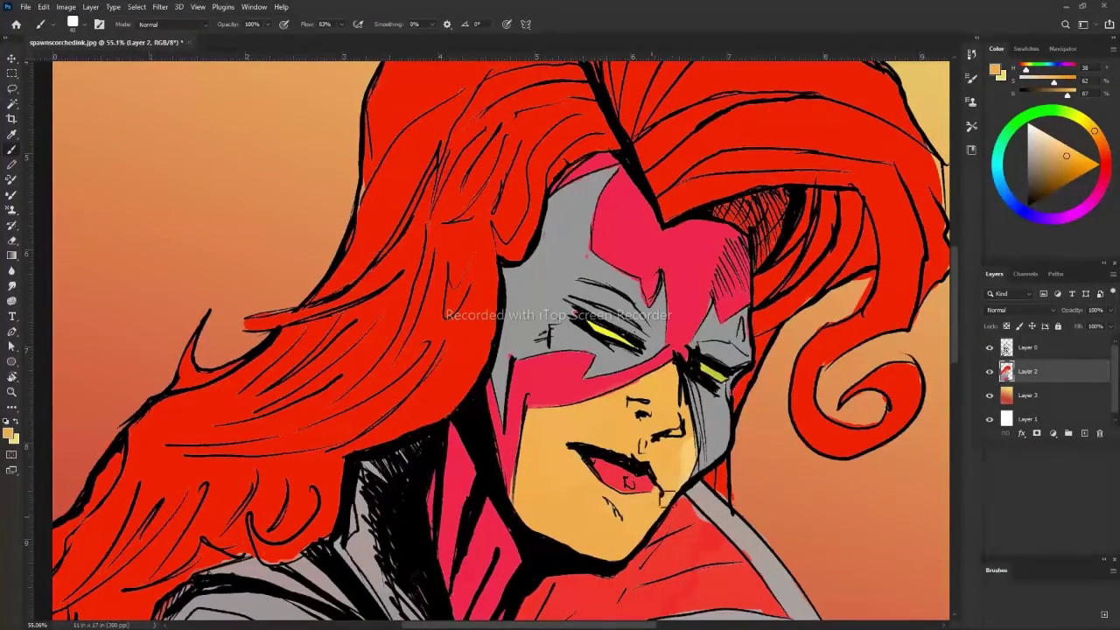
left_click(685, 506, "alt")
left_click_drag(696, 515, 647, 322)
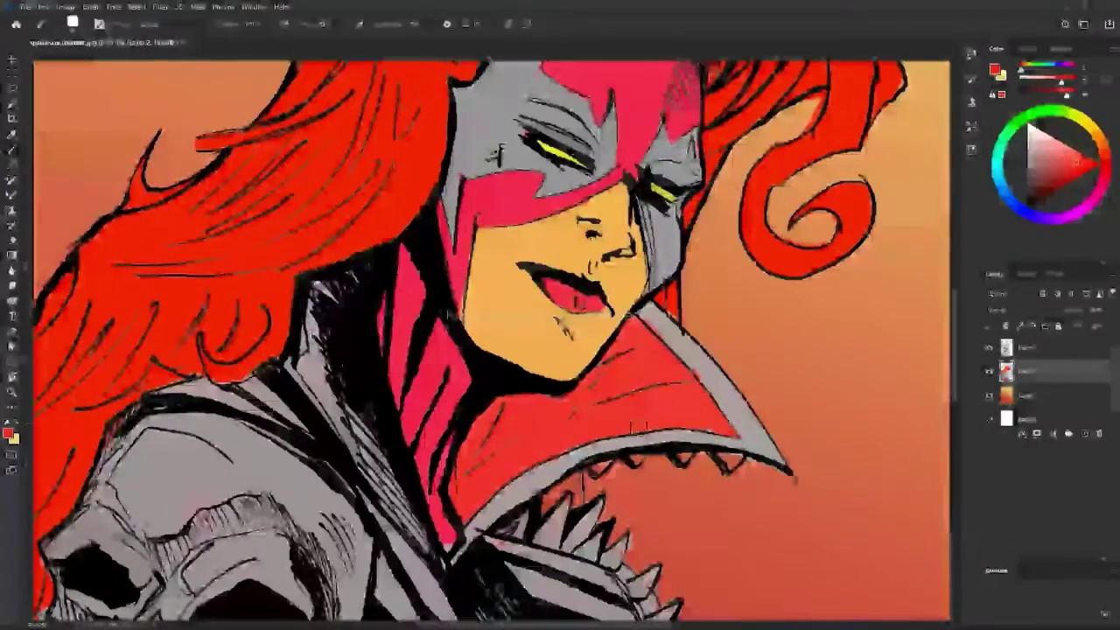
left_click(598, 472, "alt")
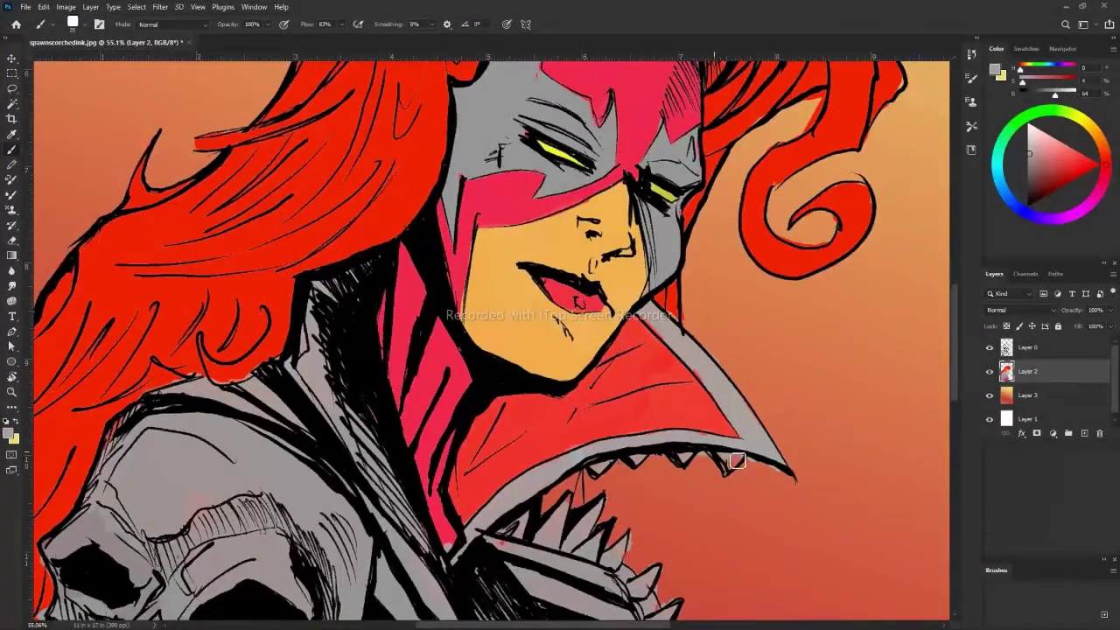
Zoom out to view the whole page and add a new empty layer.
key("z")
left_click(274, 305, "alt")
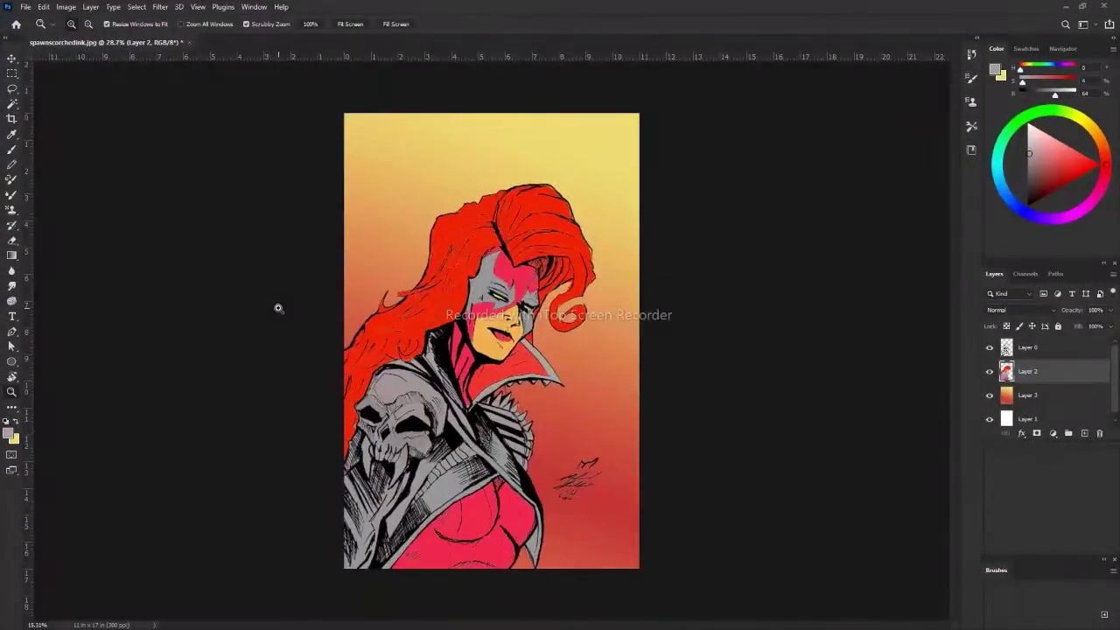
left_click_drag(274, 304, 332, 308)
key("b")
key("ctrl+shift+alt+n")
left_click(43, 6)
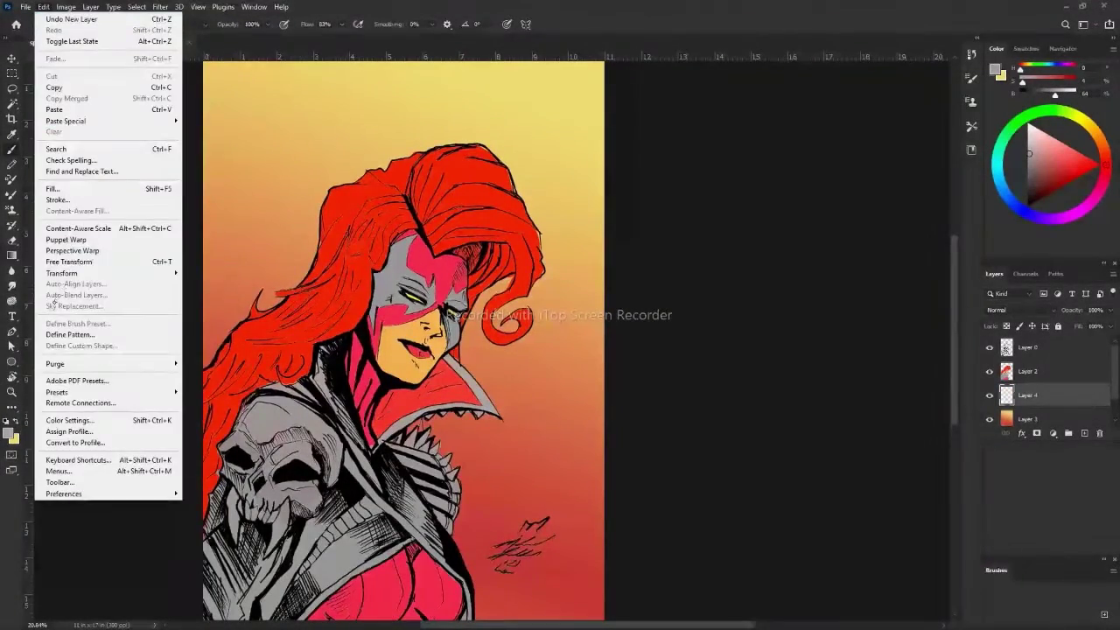
Search the brush presets for 'cloud'.
key("Escape")
right_click(68, 85)
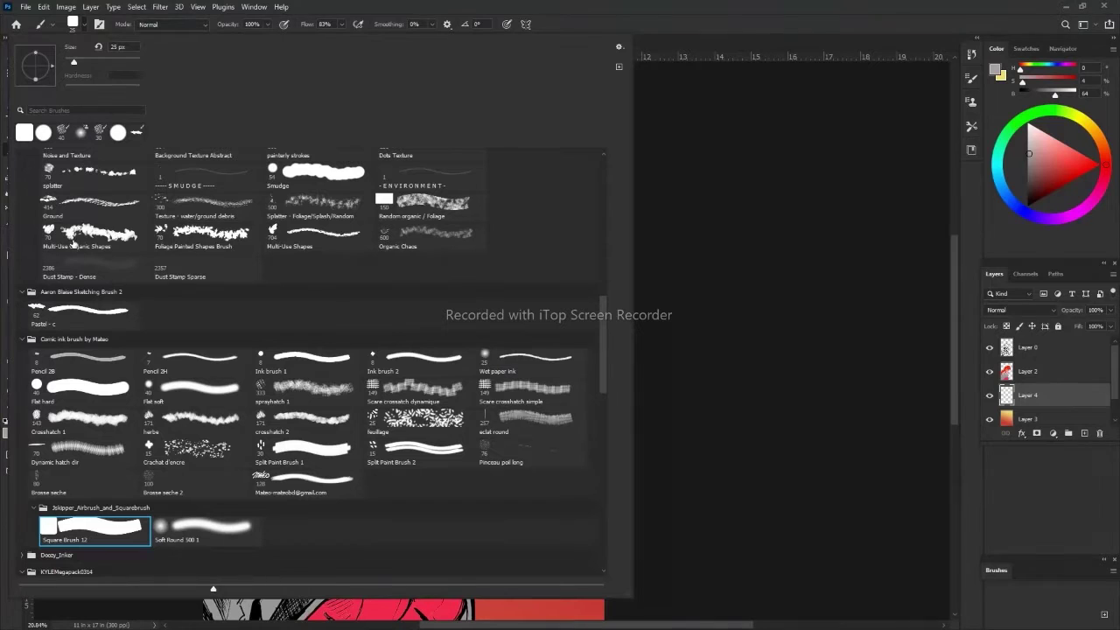
scroll(599, 317, "up", 2)
scroll(599, 302, "up", 2)
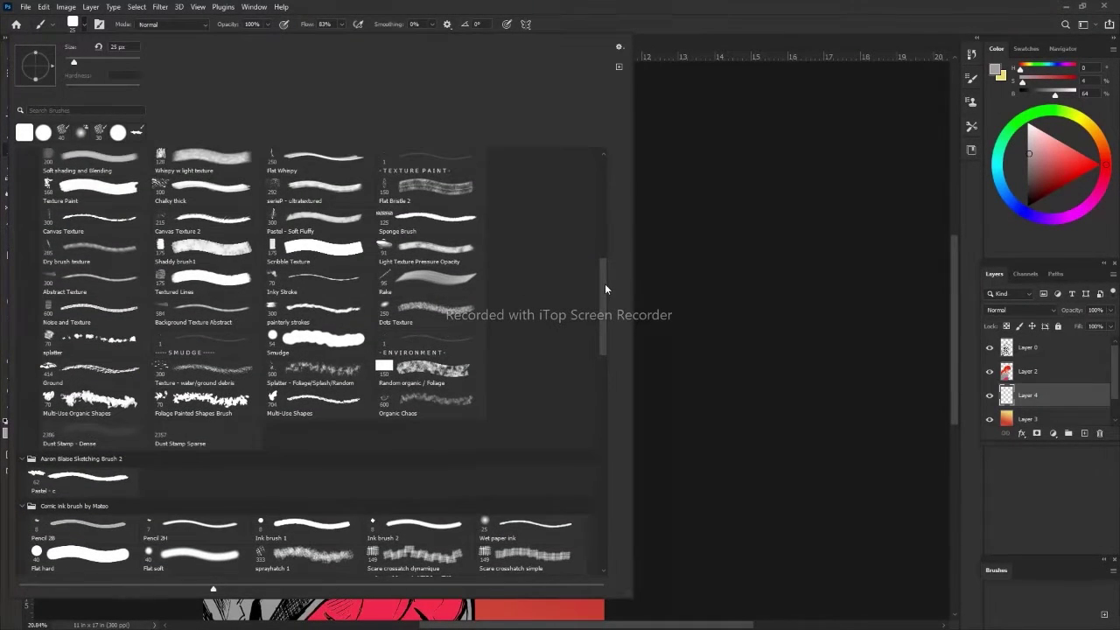
left_click_drag(604, 280, 595, 203)
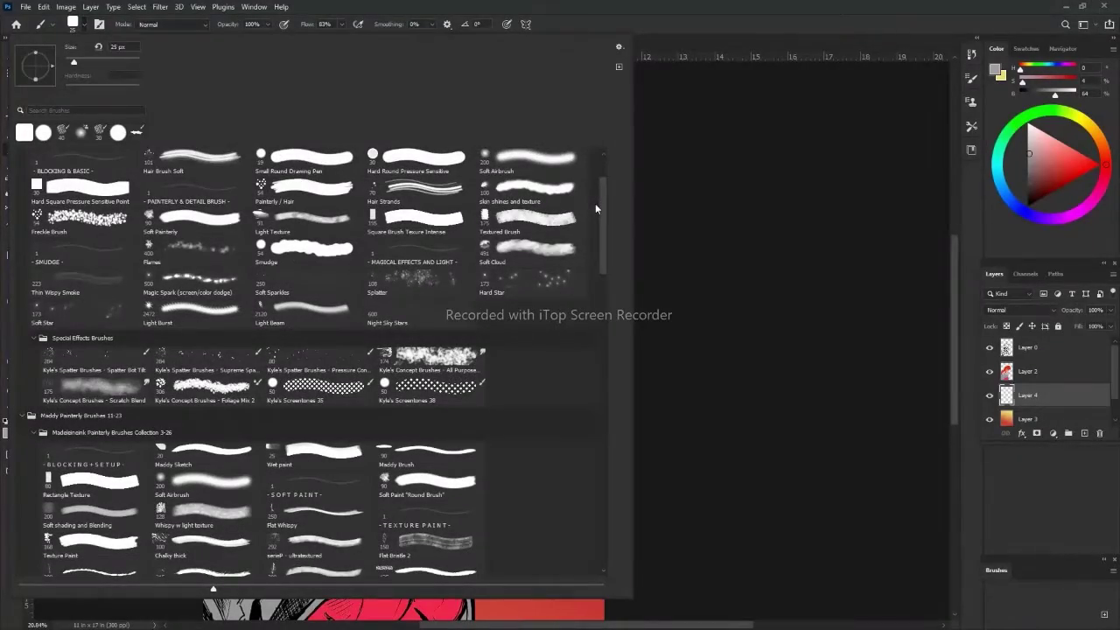
mouse_move(604, 250)
left_mouse_down()
mouse_move(603, 222)
mouse_move(623, 317)
mouse_move(597, 426)
mouse_move(617, 218)
left_mouse_up()
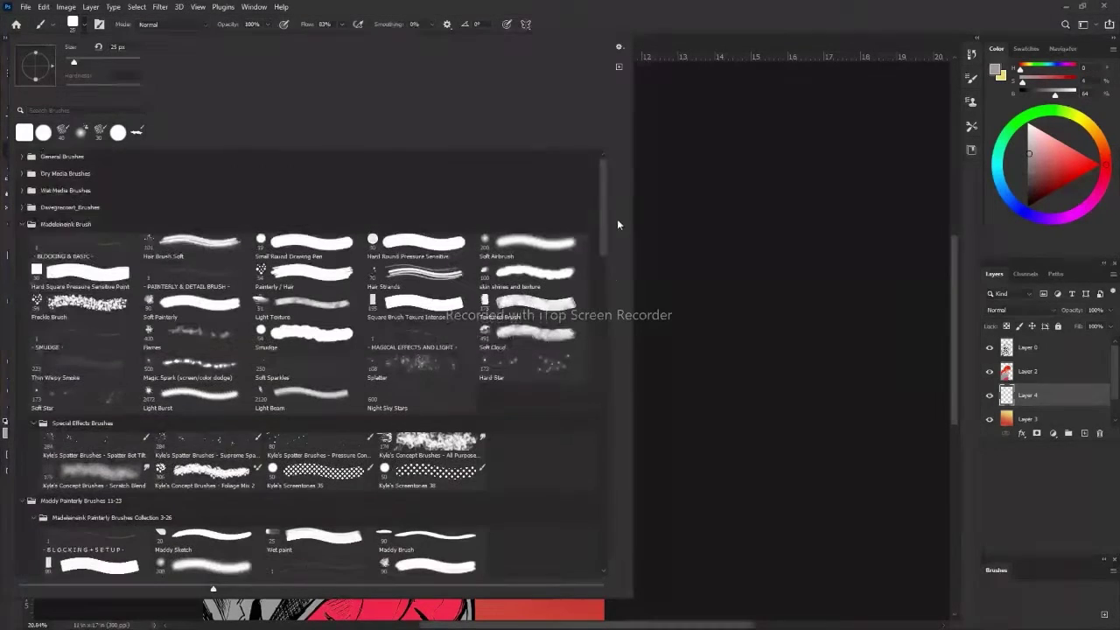
type("cloud")
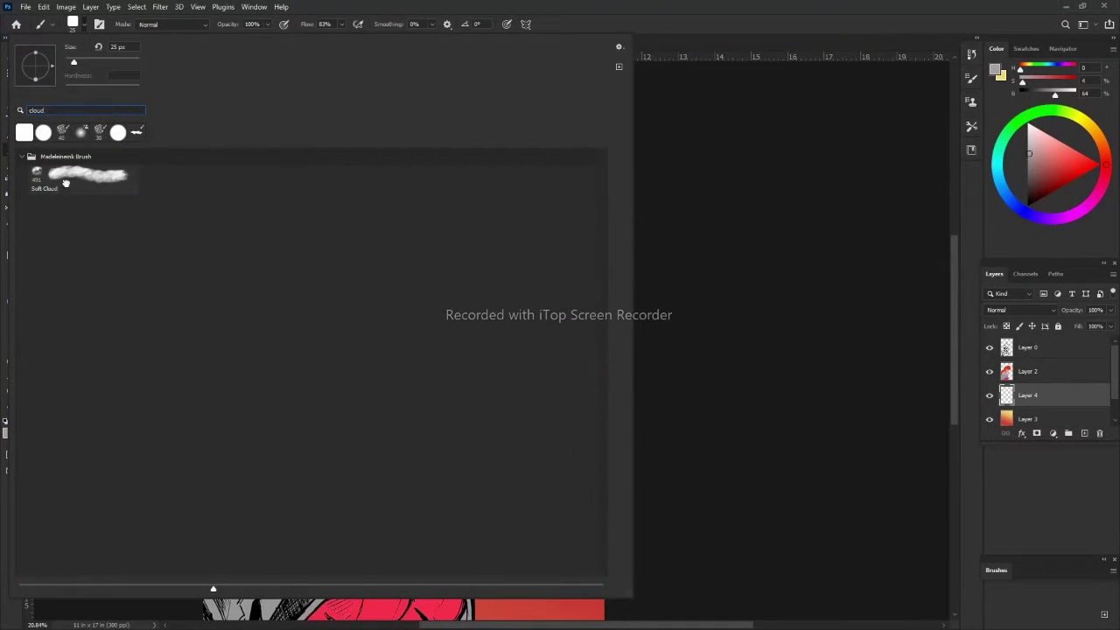
Choose the Soft Cloud brush and paint a grey puff beside the signature.
double_click(66, 182)
left_click_drag(506, 438, 473, 507)
left_click(43, 6)
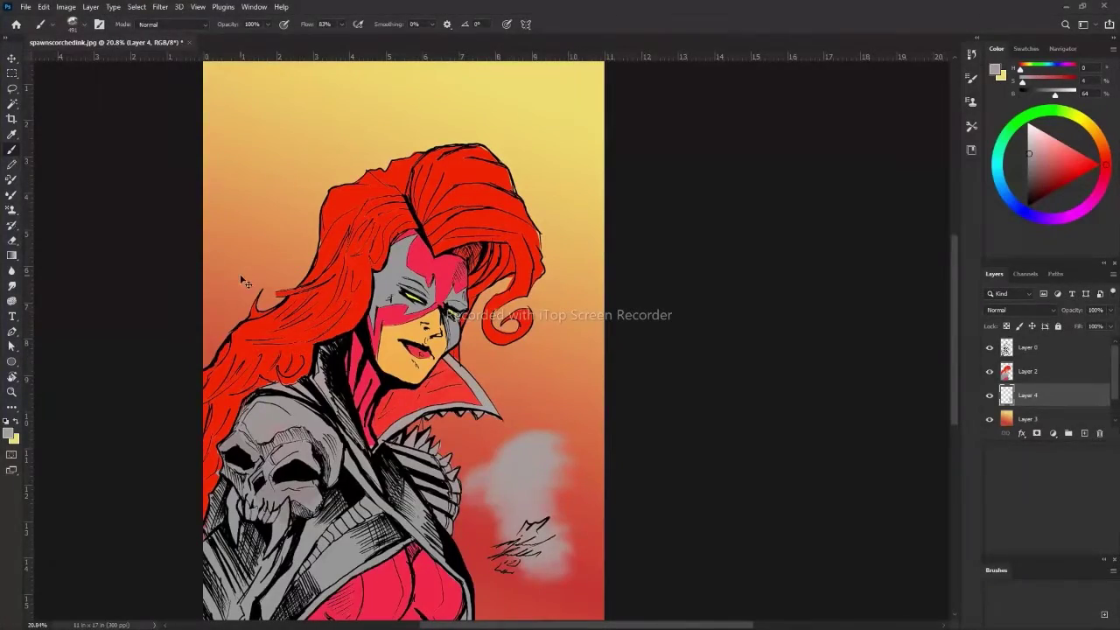
Undo the grey puff and paint reddish clouds across the upper-left sky.
key("ctrl+z")
key("ctrl+z")
left_click_drag(437, 351, 472, 267)
left_click(525, 525, "alt")
left_click_drag(517, 411, 525, 534)
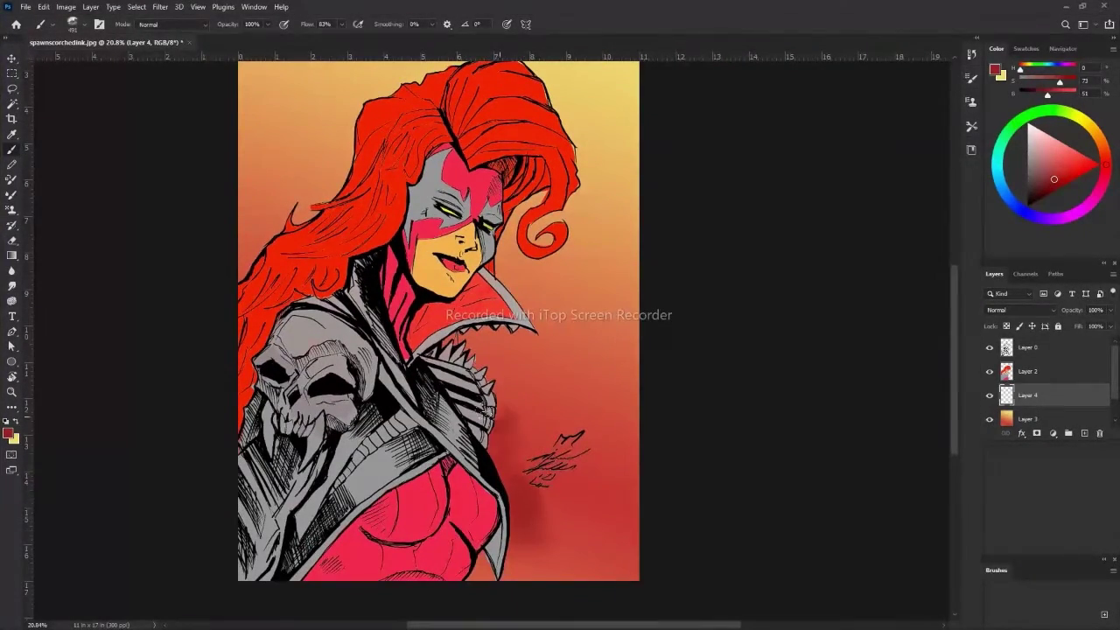
left_click_drag(257, 166, 306, 215)
mouse_move(333, 367)
left_mouse_down()
mouse_move(315, 219)
mouse_move(437, 201)
mouse_move(473, 166)
mouse_move(408, 113)
mouse_move(544, 118)
mouse_move(472, 131)
mouse_move(472, 103)
mouse_move(458, 210)
left_mouse_up()
Deepen the upper-left clouds with darker and muted reds.
left_click(1047, 181)
left_click(387, 299, "alt")
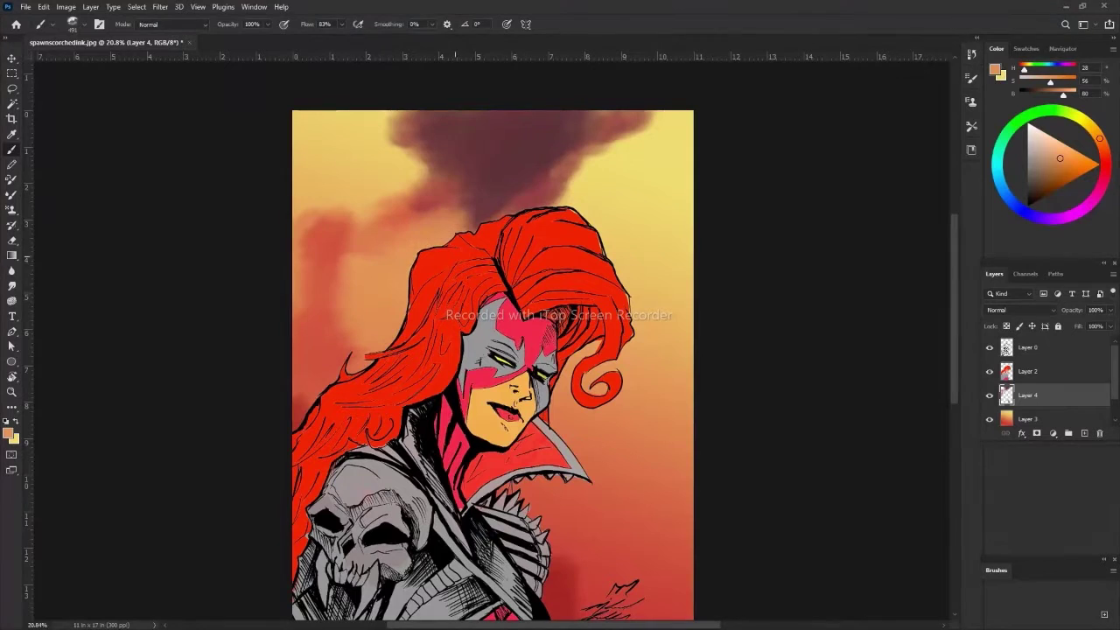
mouse_move(398, 231)
left_mouse_down()
mouse_move(429, 181)
mouse_move(302, 210)
left_mouse_up()
left_click(378, 175, "alt")
left_click_drag(411, 175, 298, 263)
left_click_drag(420, 132, 322, 148)
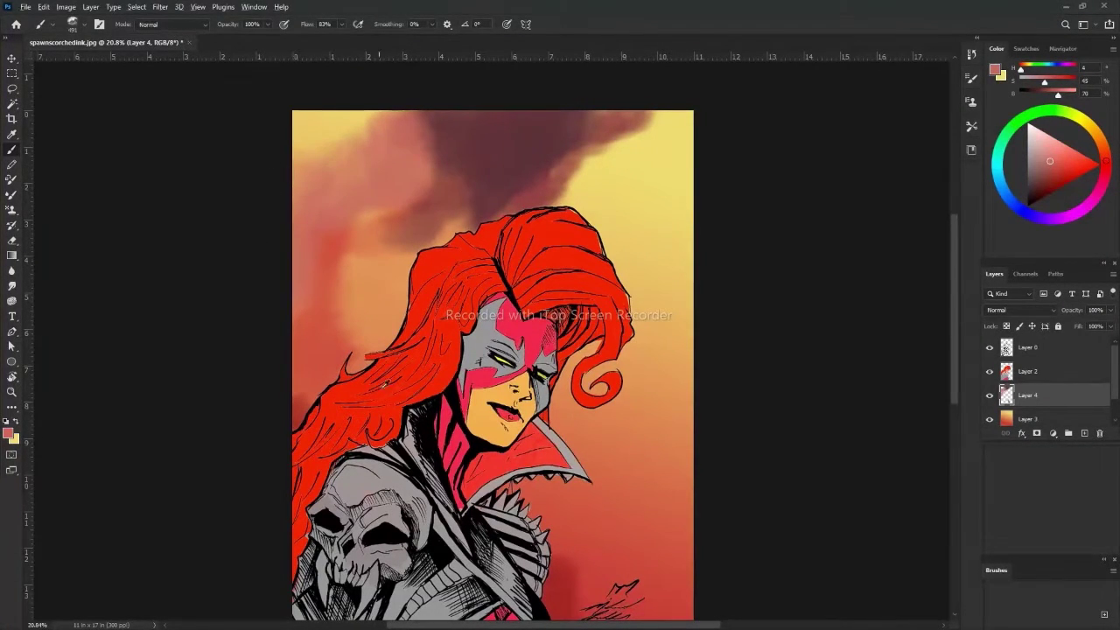
Add bright red and pinkish cloud strokes into the top-left corner.
left_click(350, 140, "alt")
left_click_drag(381, 114, 298, 184)
left_click_drag(309, 275, 368, 274)
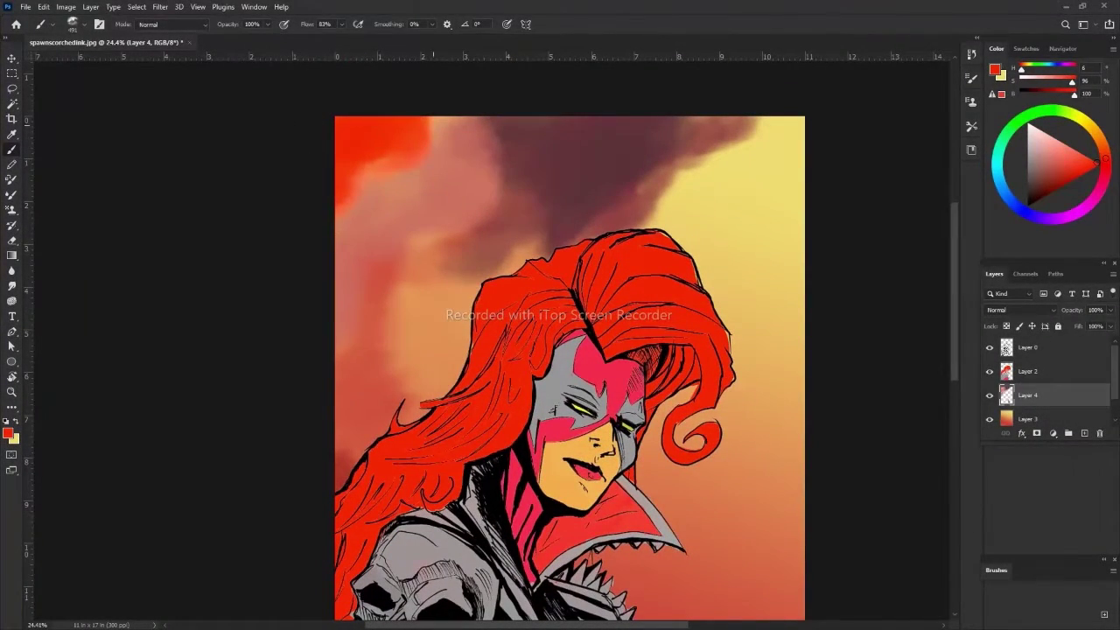
left_click_drag(385, 167, 342, 210)
left_click_drag(434, 122, 350, 254)
Lighten and blend the sky behind the hair with salmon and peach clouds.
left_click(411, 289, "alt")
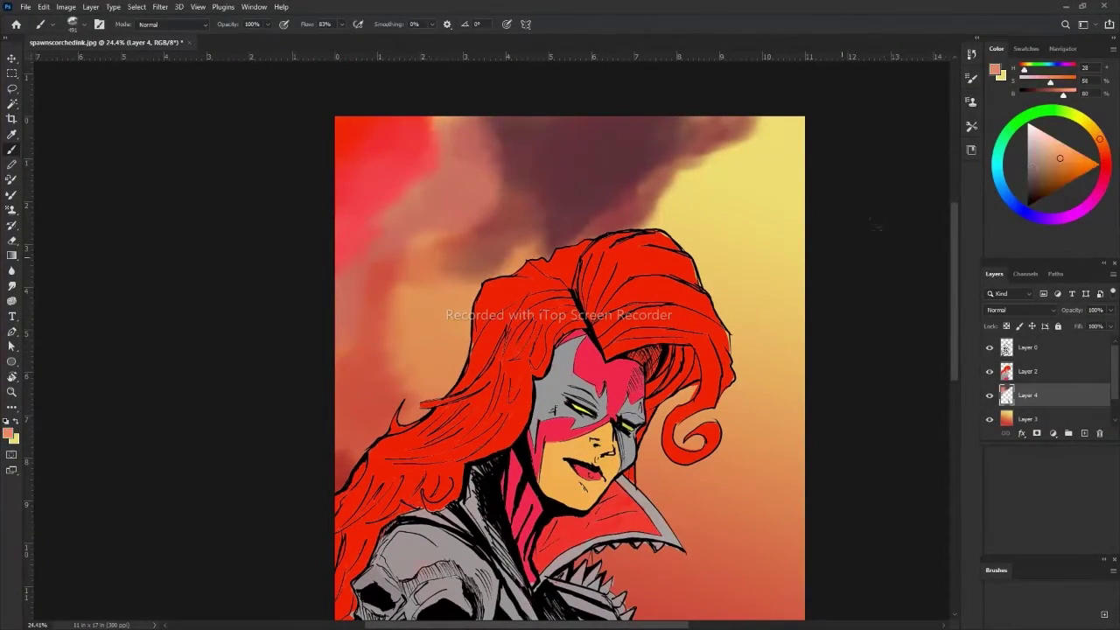
left_click(490, 280, "alt")
left_click_drag(494, 271, 393, 359)
left_click_drag(547, 245, 390, 411)
left_click_drag(416, 372, 345, 442)
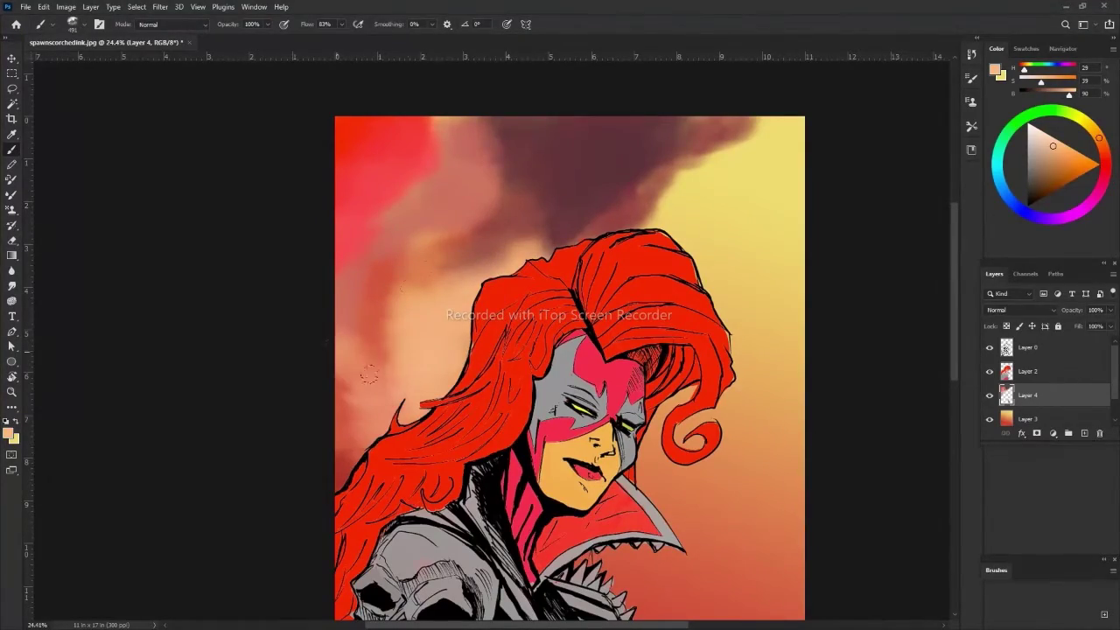
left_click_drag(451, 280, 621, 223)
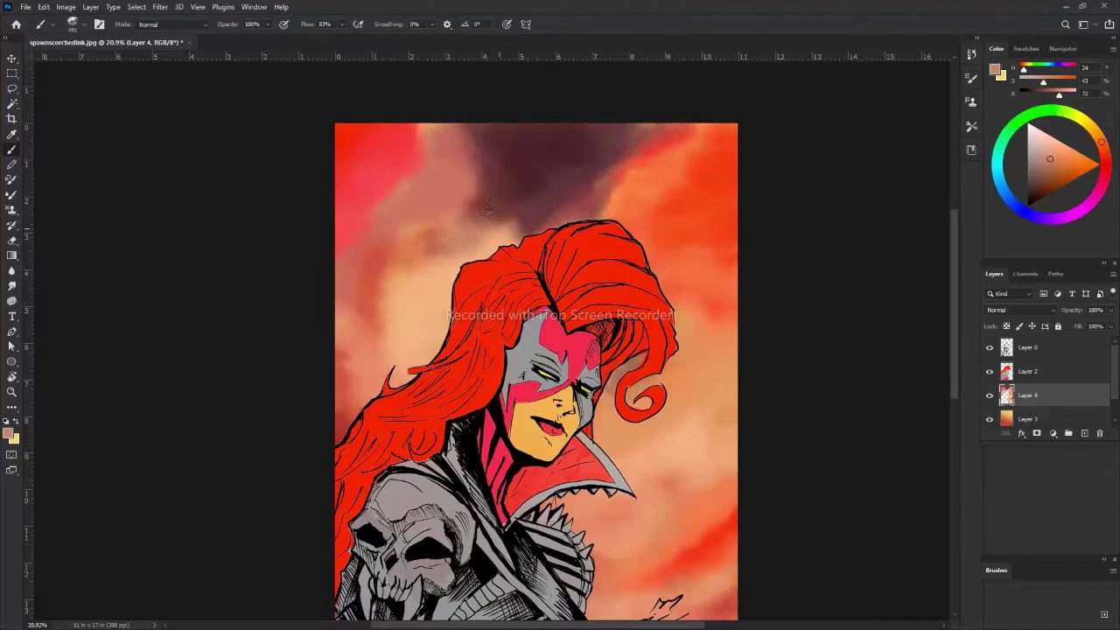
left_click_drag(487, 207, 530, 196)
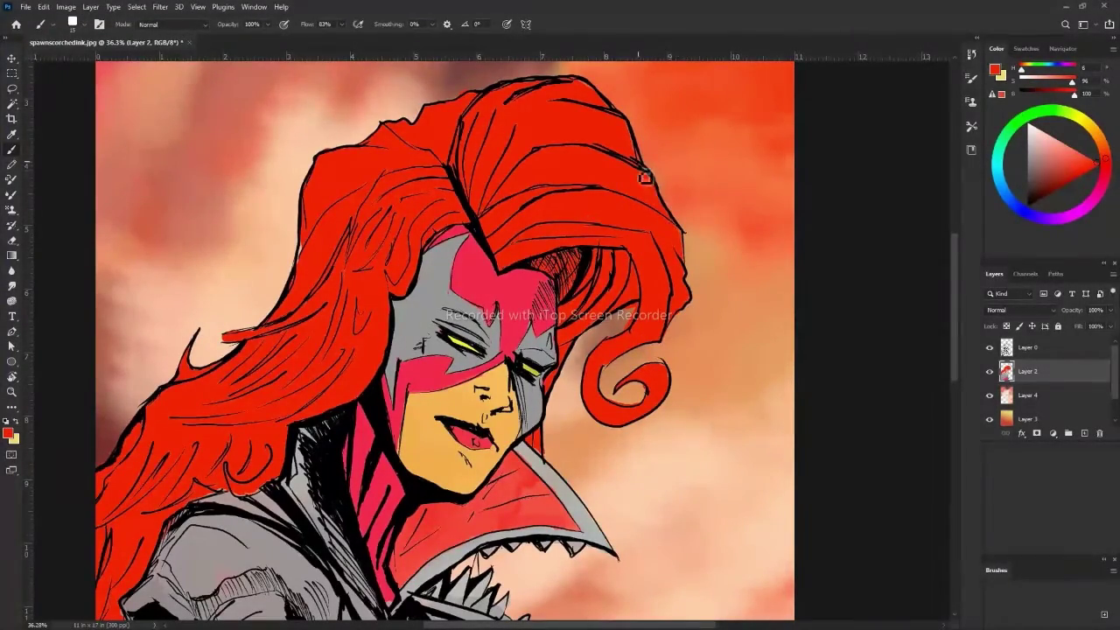
Make Layer 5 active and set its blend mode to Multiply.
key("e")
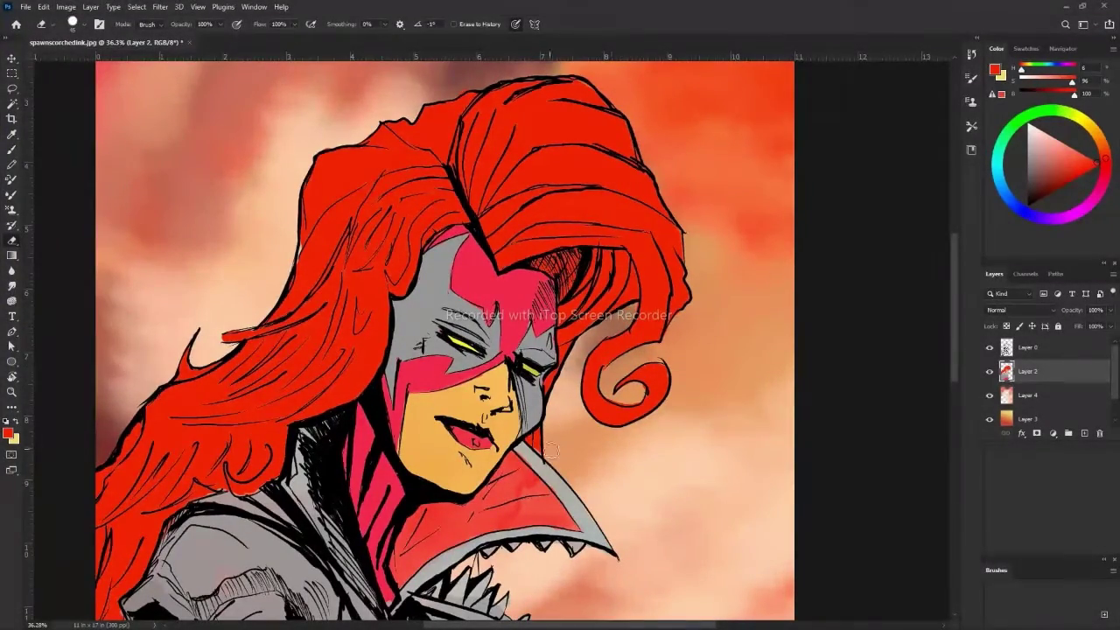
key("z")
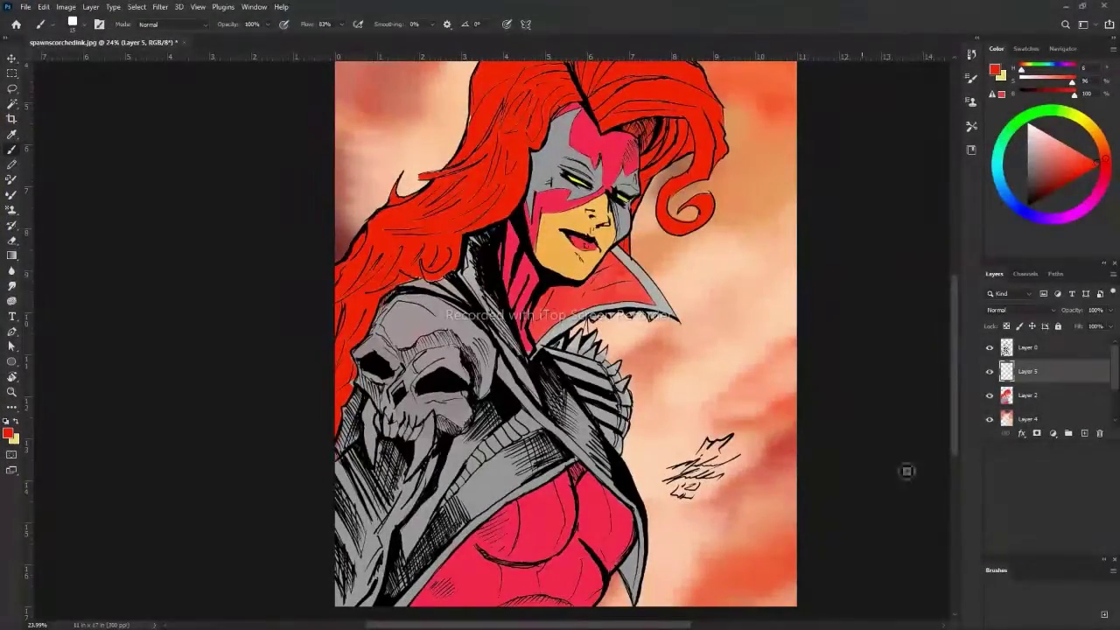
left_click(1028, 395)
left_click(12, 103)
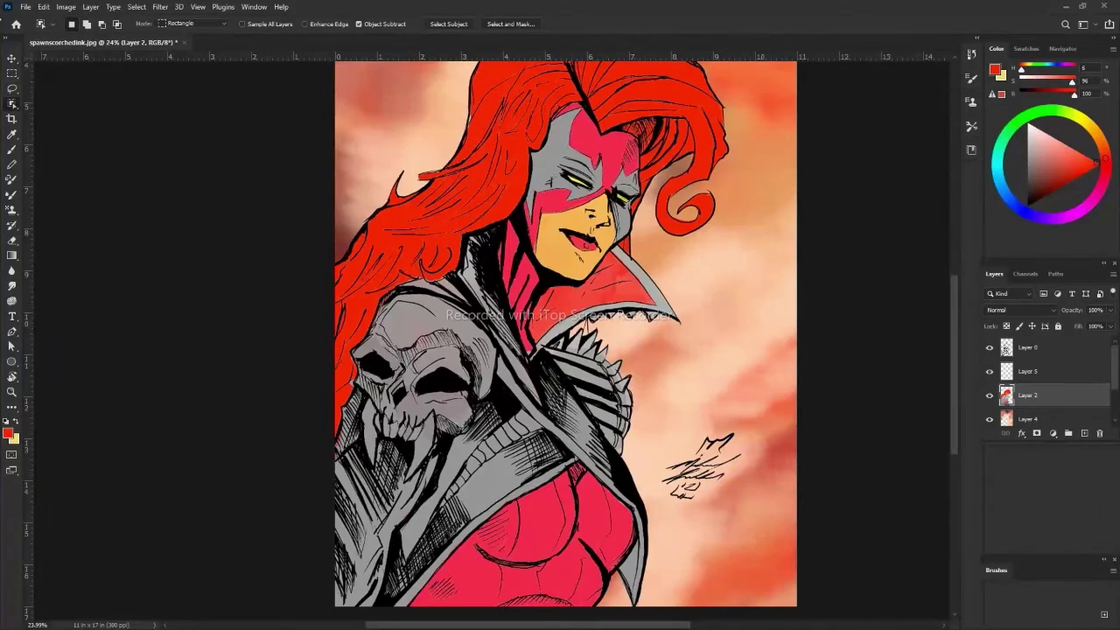
left_click(13, 149)
key("alt+bracketright")
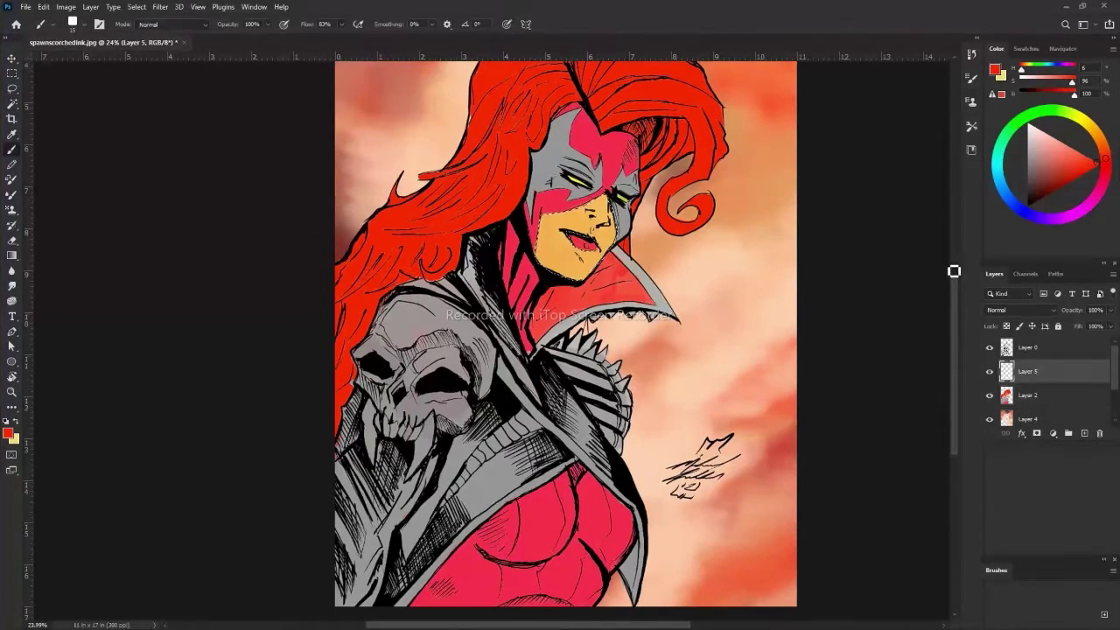
left_click(1020, 310)
left_click(1007, 347)
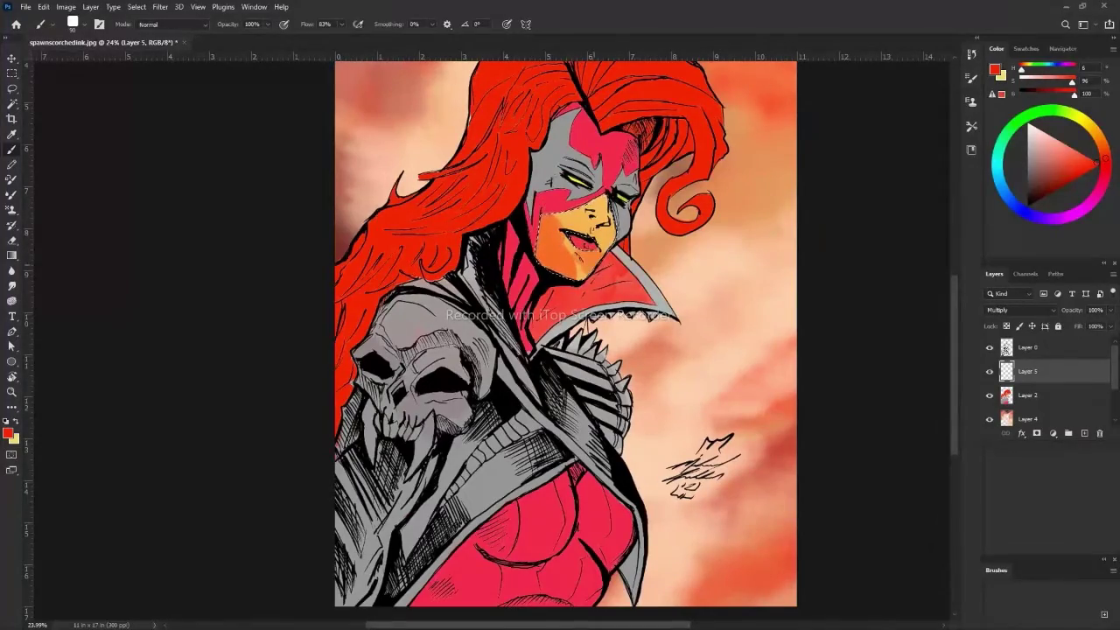
Sample the tan skin tone from the face for shading the jaw.
left_click(569, 238, "alt")
scroll(569, 238, "up", 2)
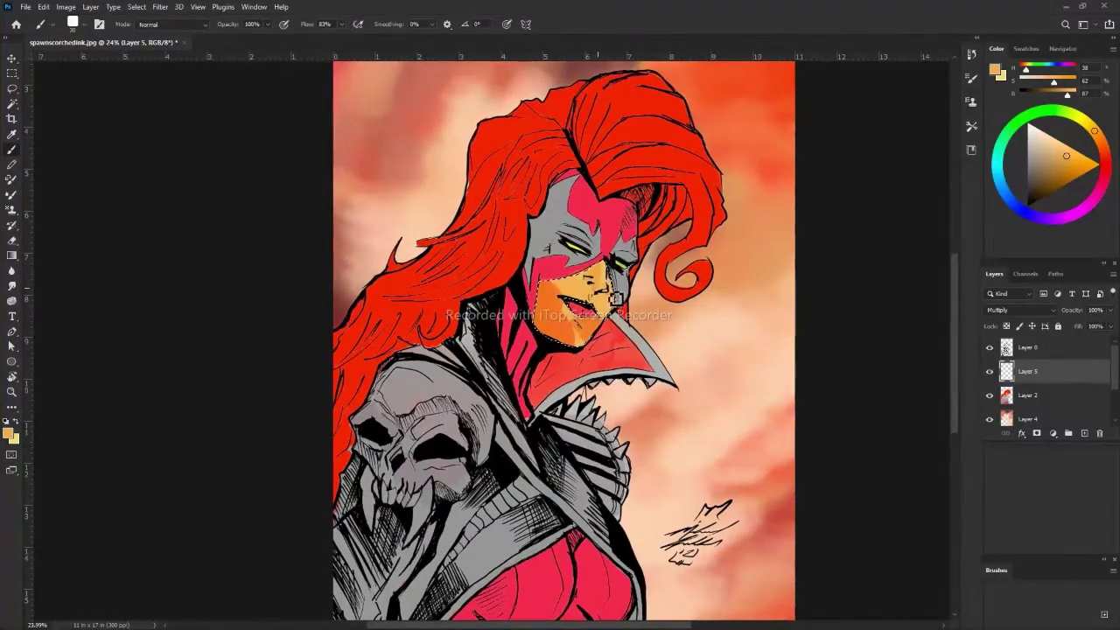
scroll(370, 193, "down", 5)
scroll(371, 193, "up", 5)
scroll(420, 248, "down", 3)
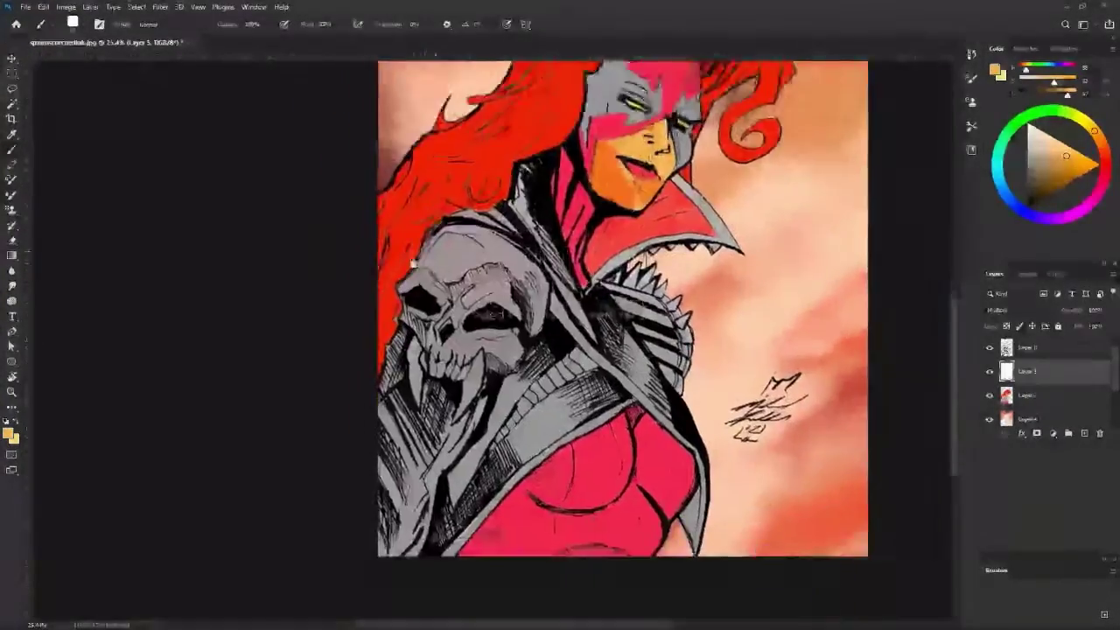
scroll(411, 262, "up", 2)
key("alt+bracketleft")
Lasso a section of the red torso, fill it with grey, and deselect.
key("l")
scroll(560, 315, "down", 3)
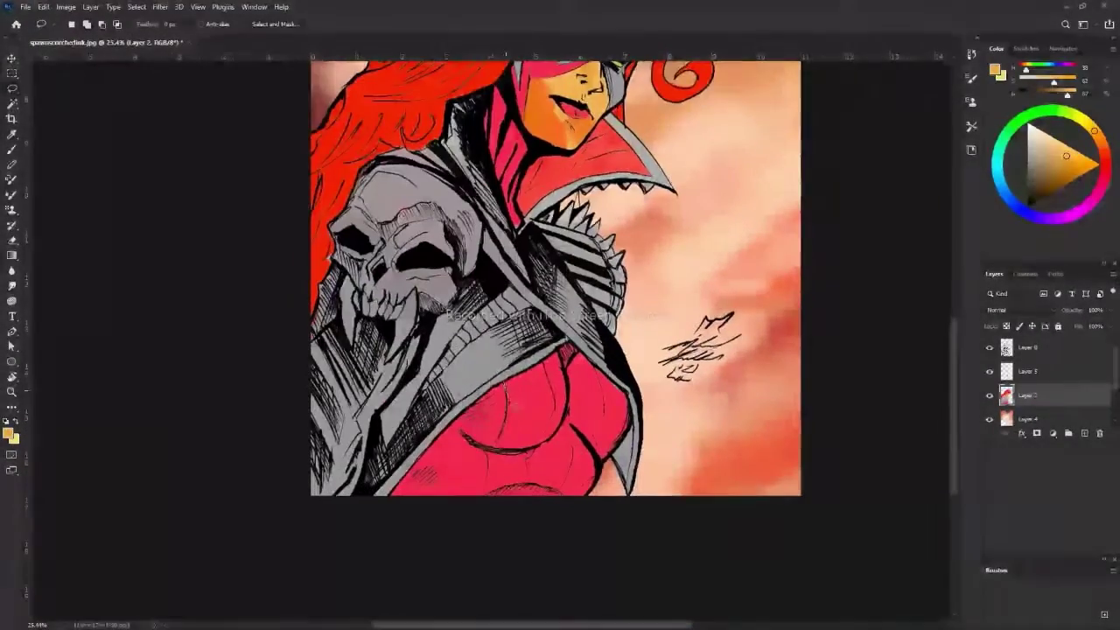
left_click_drag(505, 385, 480, 494)
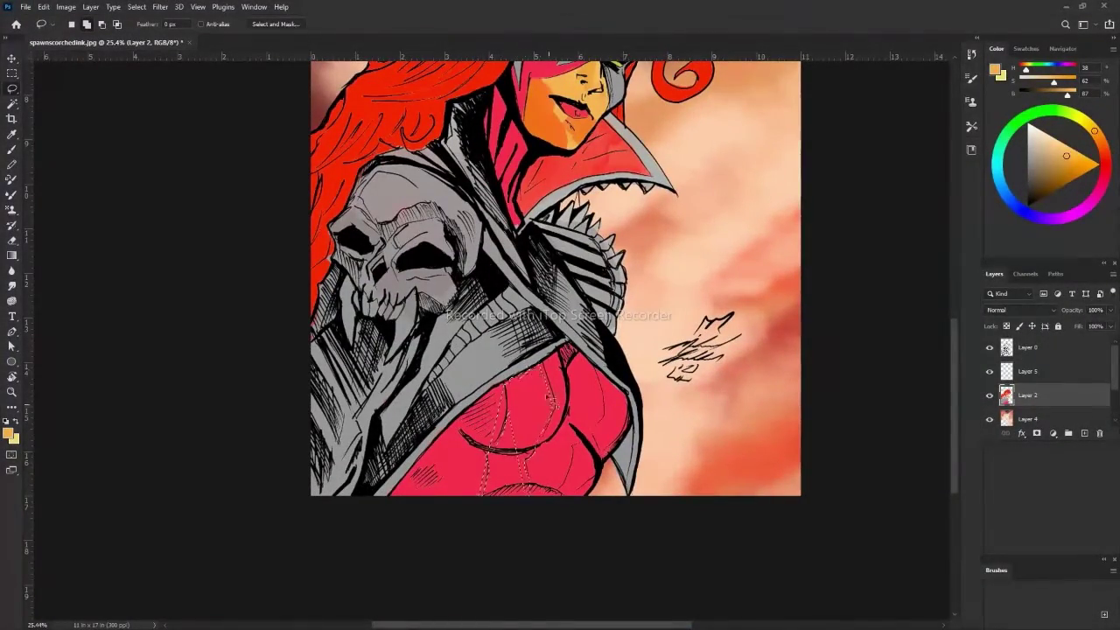
left_click_drag(483, 495, 547, 506)
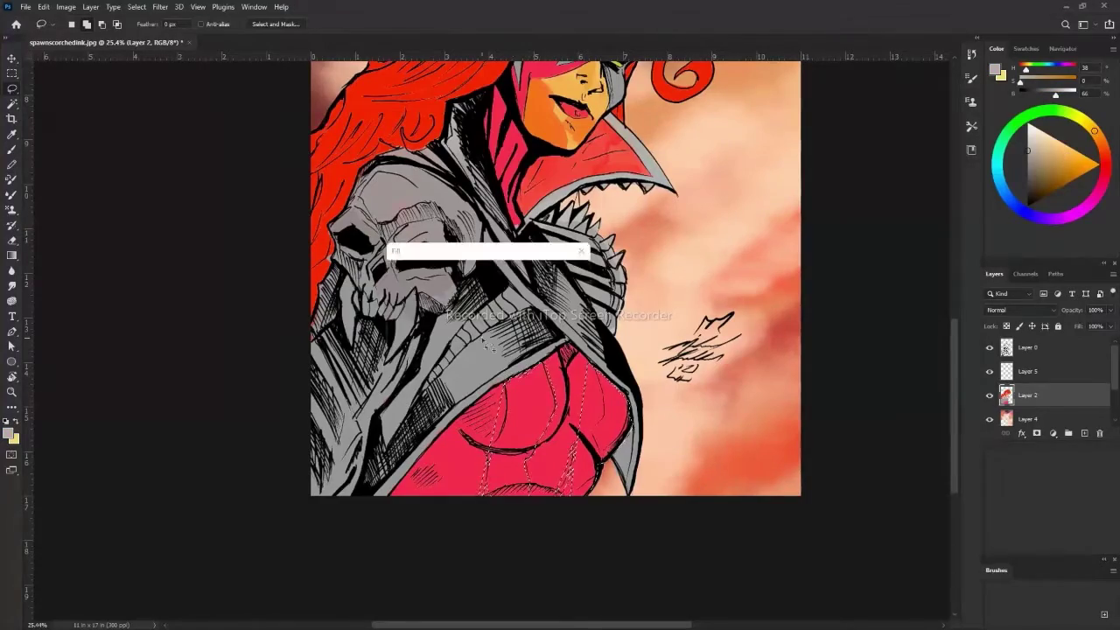
key("alt+BackSpace")
key("ctrl+d")
Tidy the torso stripe edges by brushing red and grey alternately.
key("b")
scroll(526, 476, "up", 2)
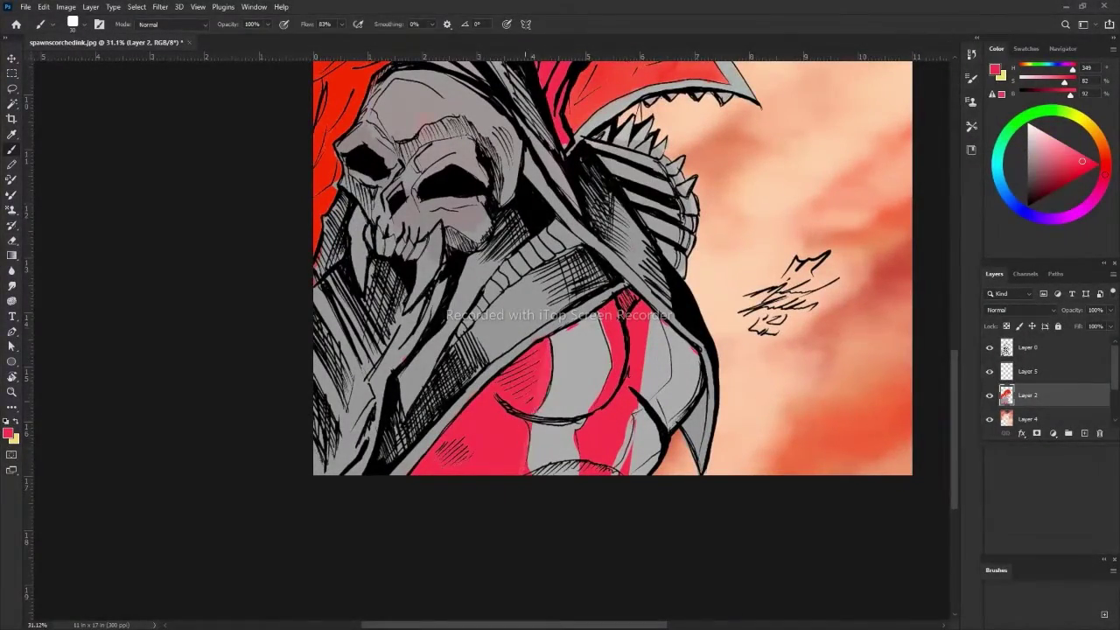
left_click(622, 368, "alt")
left_click(611, 471, "alt")
left_click_drag(610, 471, 624, 458)
left_click(639, 458, "alt")
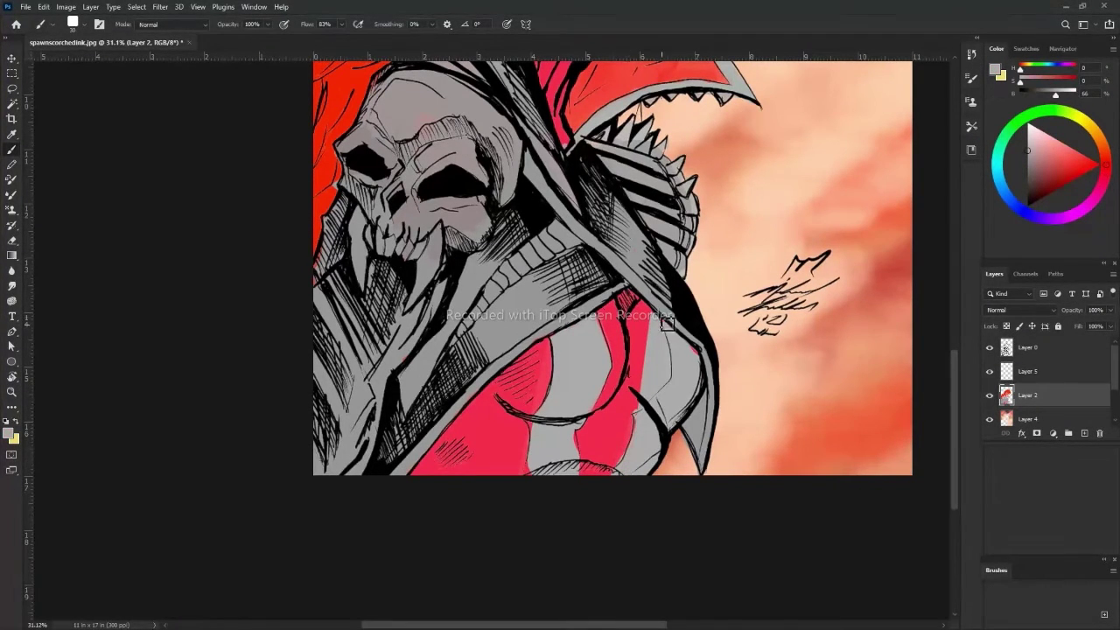
left_click(634, 368, "alt")
left_click_drag(658, 385, 655, 316)
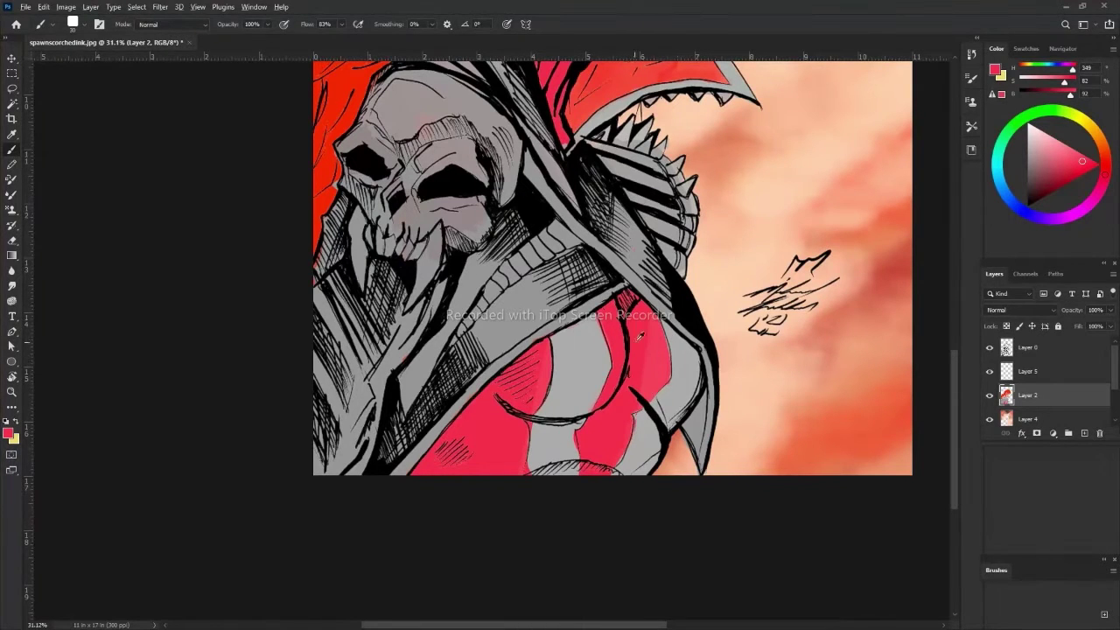
left_click(632, 431, "alt")
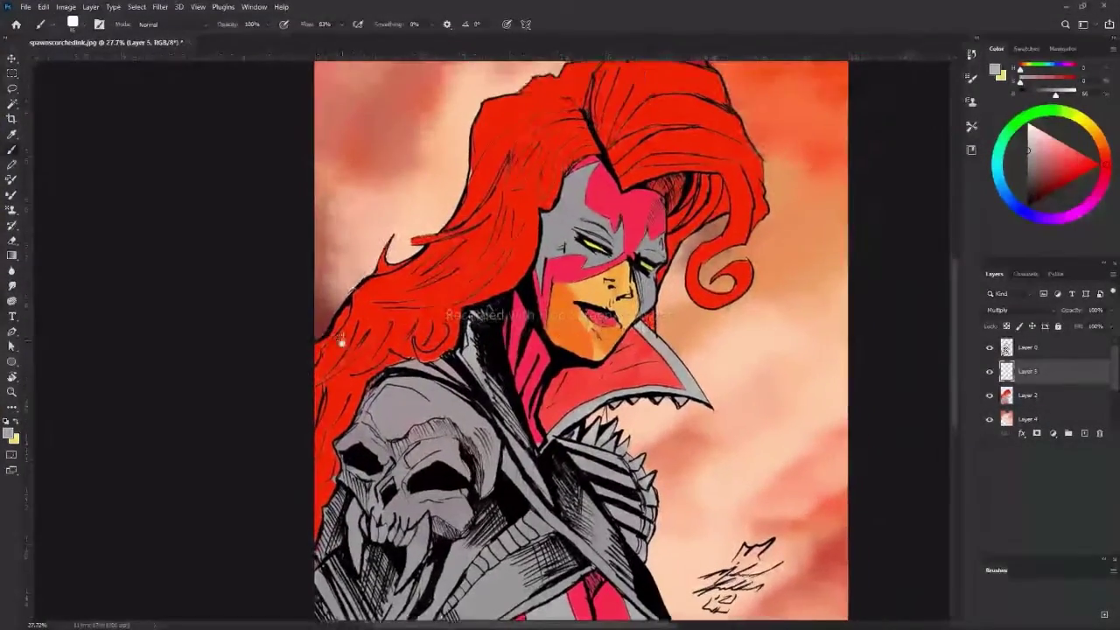
Magic Wand-select the grey armour and paint a blue-purple shadow on it.
left_click(1028, 394)
key("w")
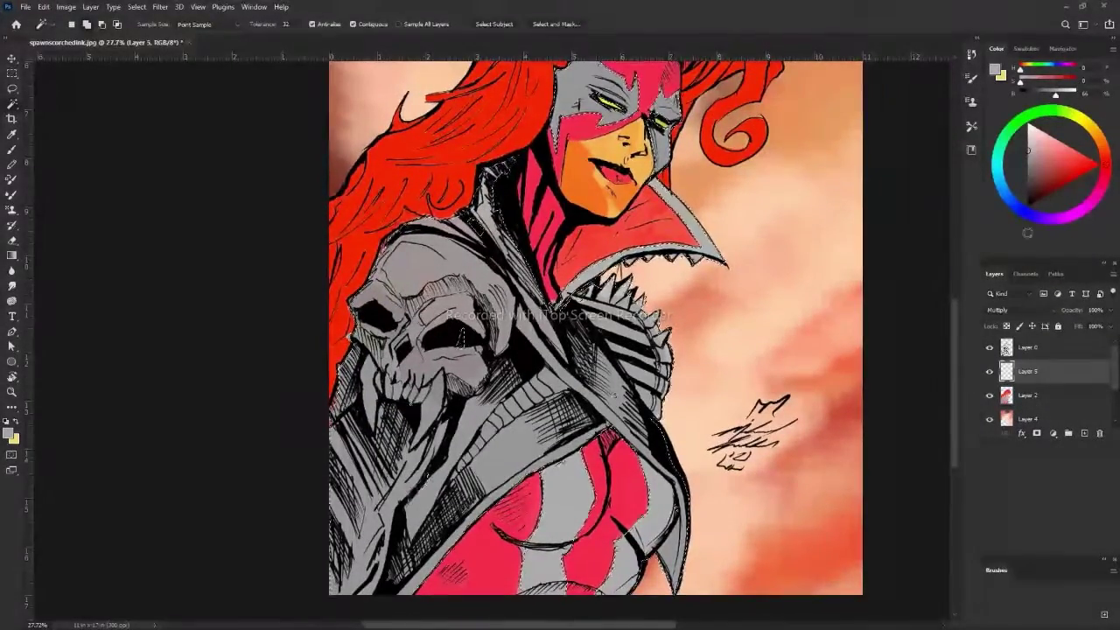
left_click(1027, 168)
key("b")
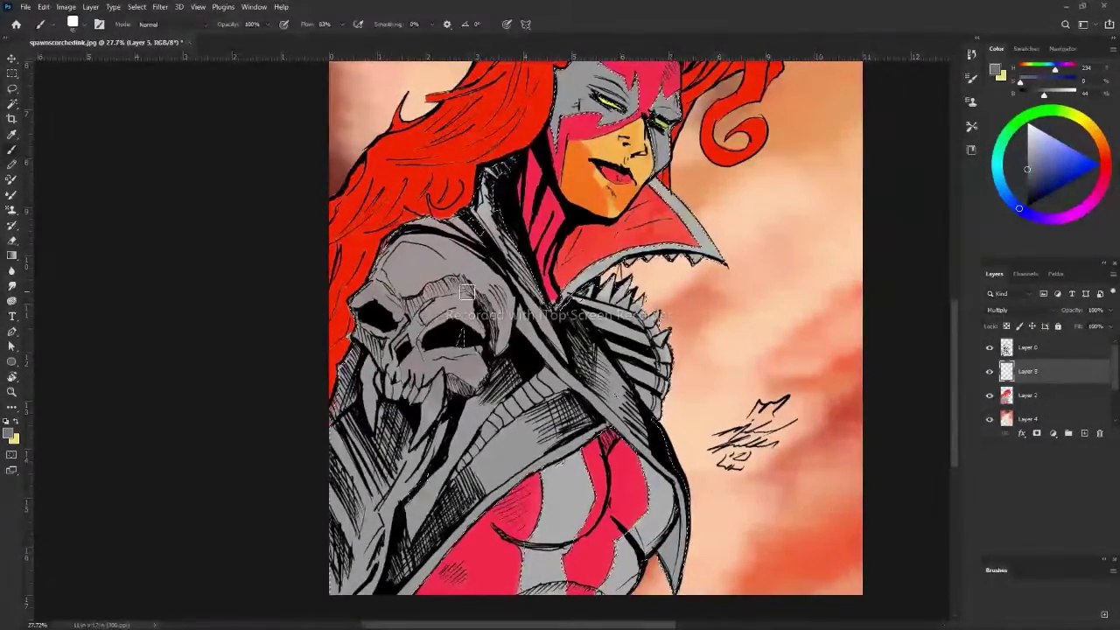
left_click(1049, 168)
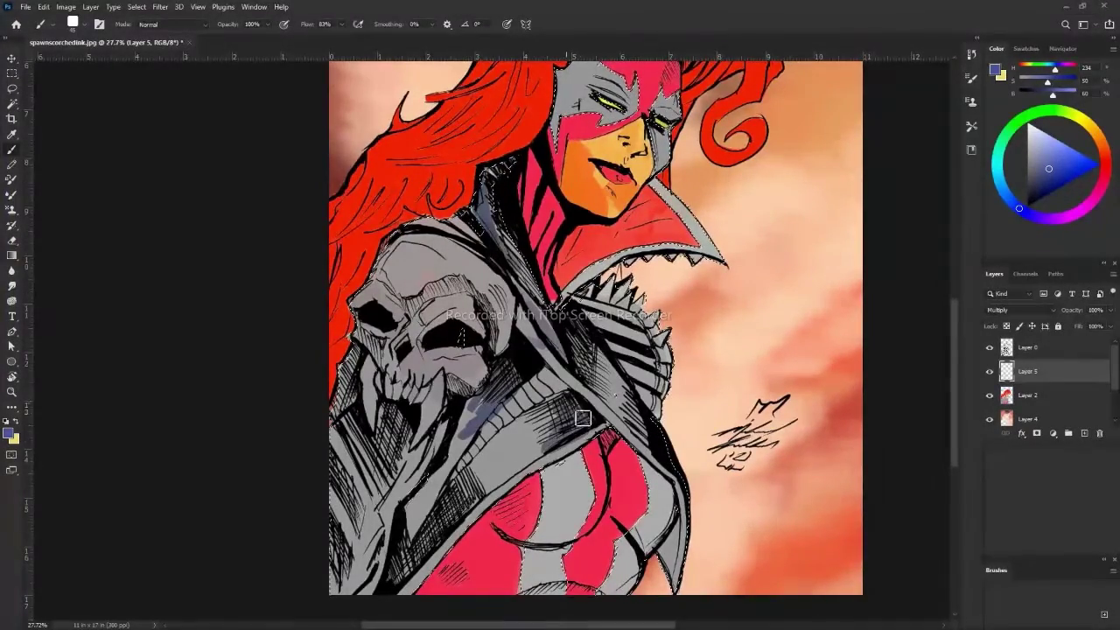
left_click_drag(596, 385, 577, 347)
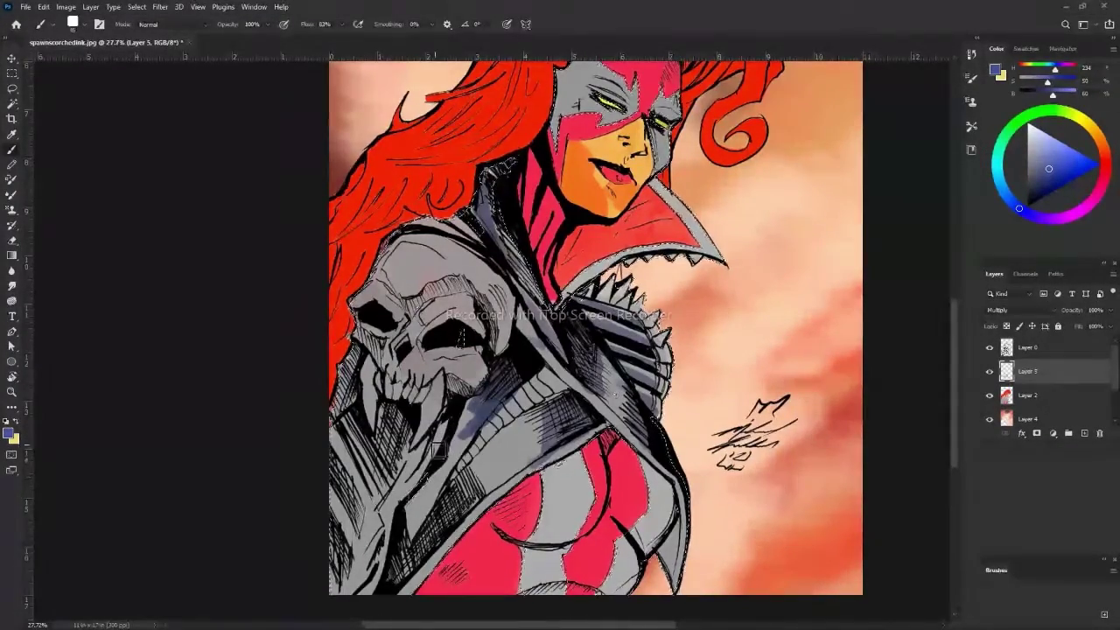
Check the whole drawing, pick a darker shading colour and erase stray shading.
key("b")
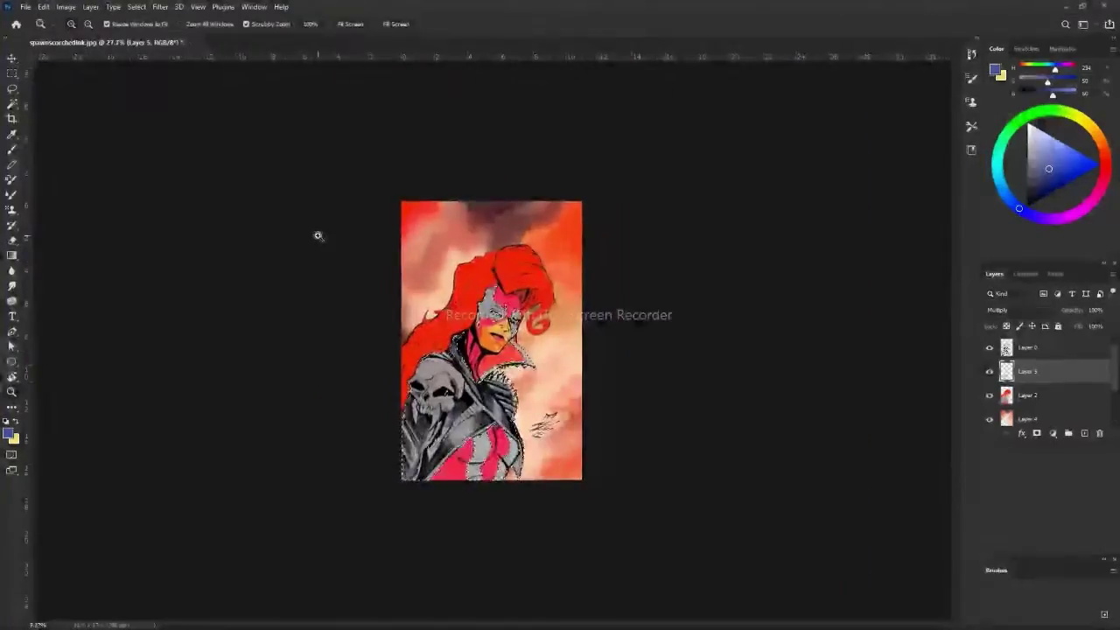
left_click_drag(315, 234, 368, 234)
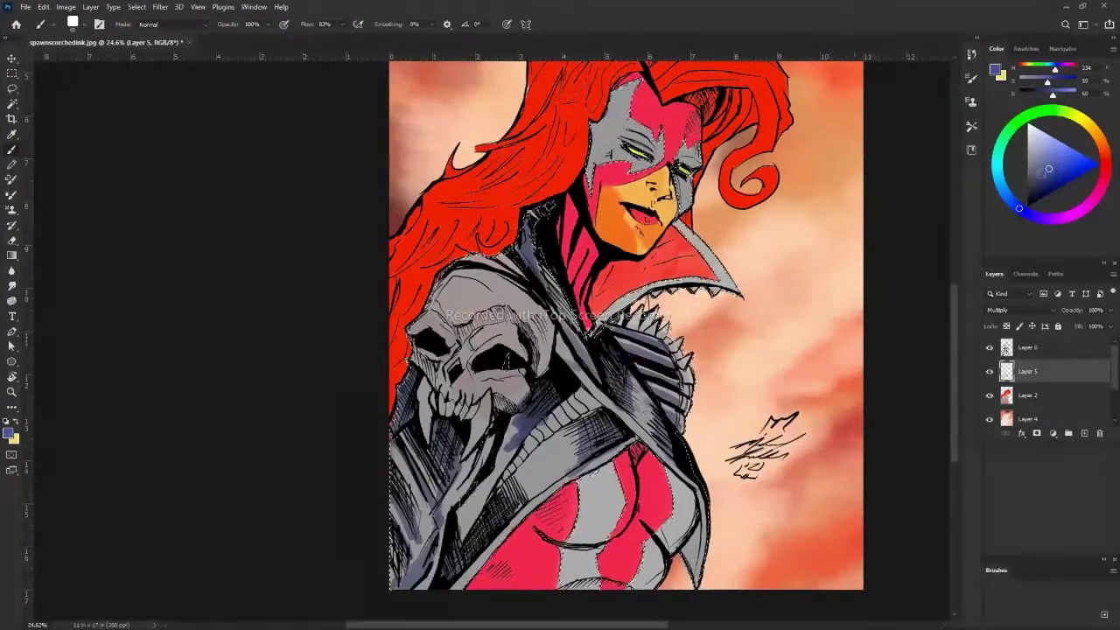
left_click(541, 398, "alt")
key("e")
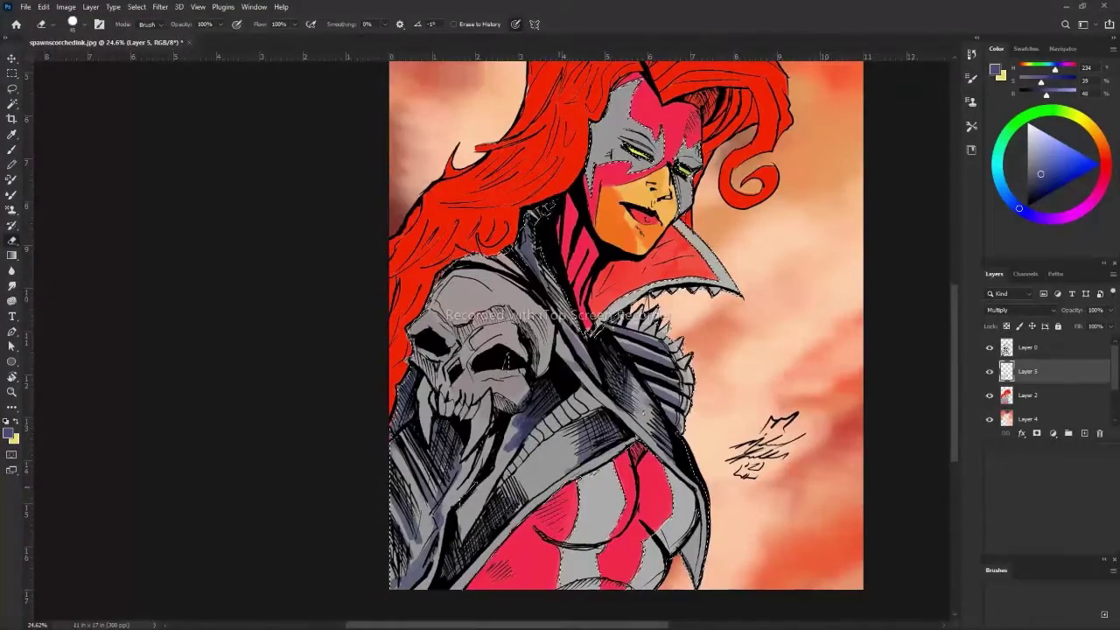
key("b")
Sample a dark reddish grey from the artwork for further shadows.
scroll(626, 324, "up", 2, "alt")
scroll(625, 324, "down", 3)
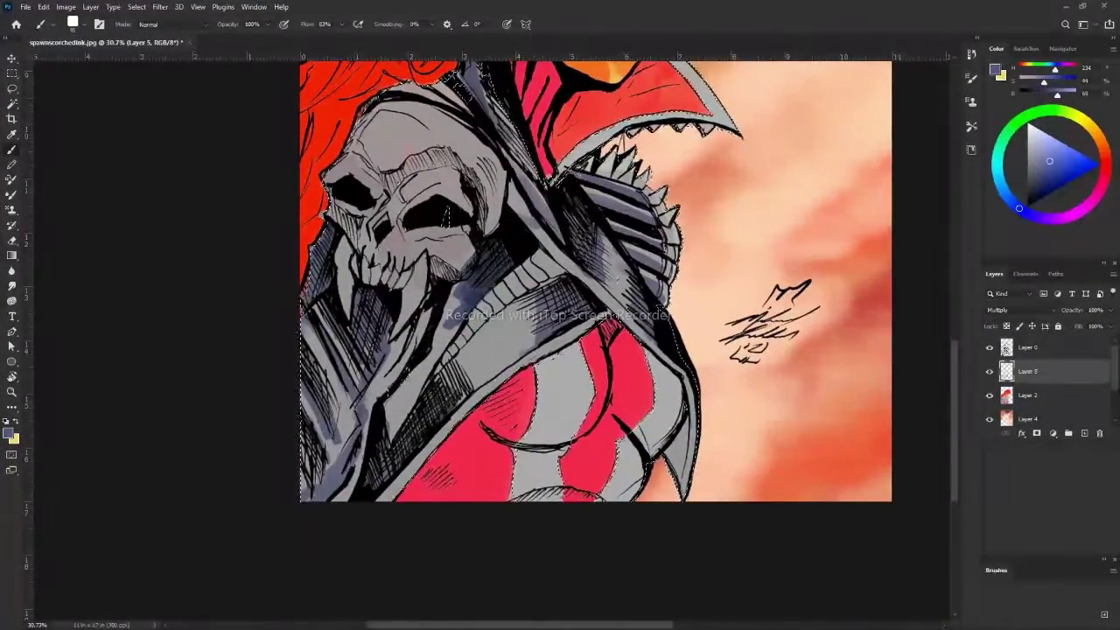
scroll(420, 398, "up", 3)
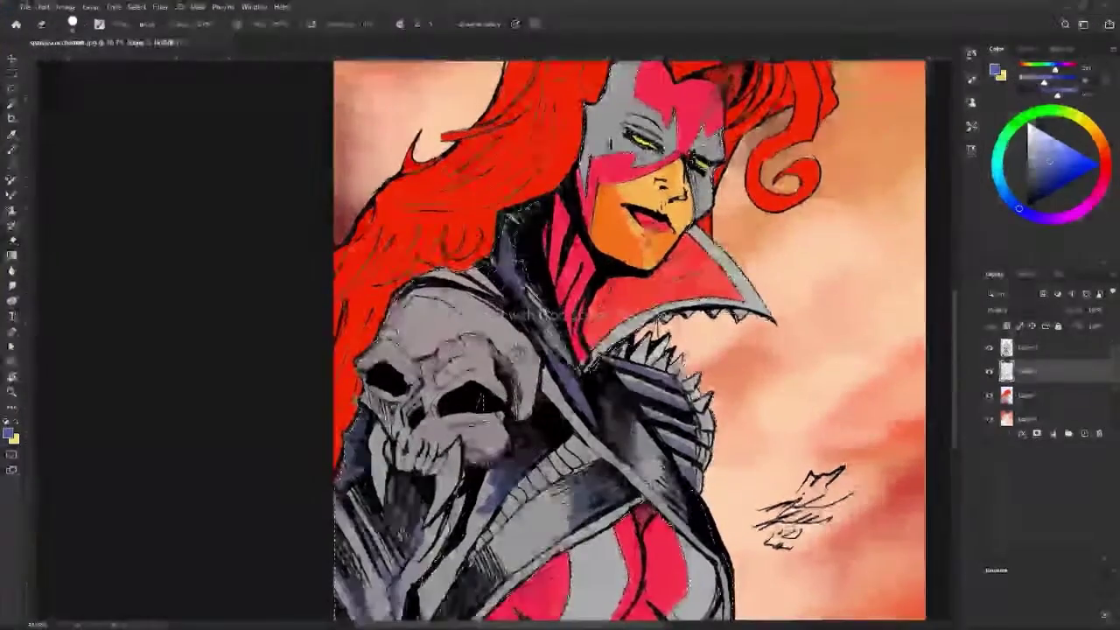
scroll(420, 398, "up", 2)
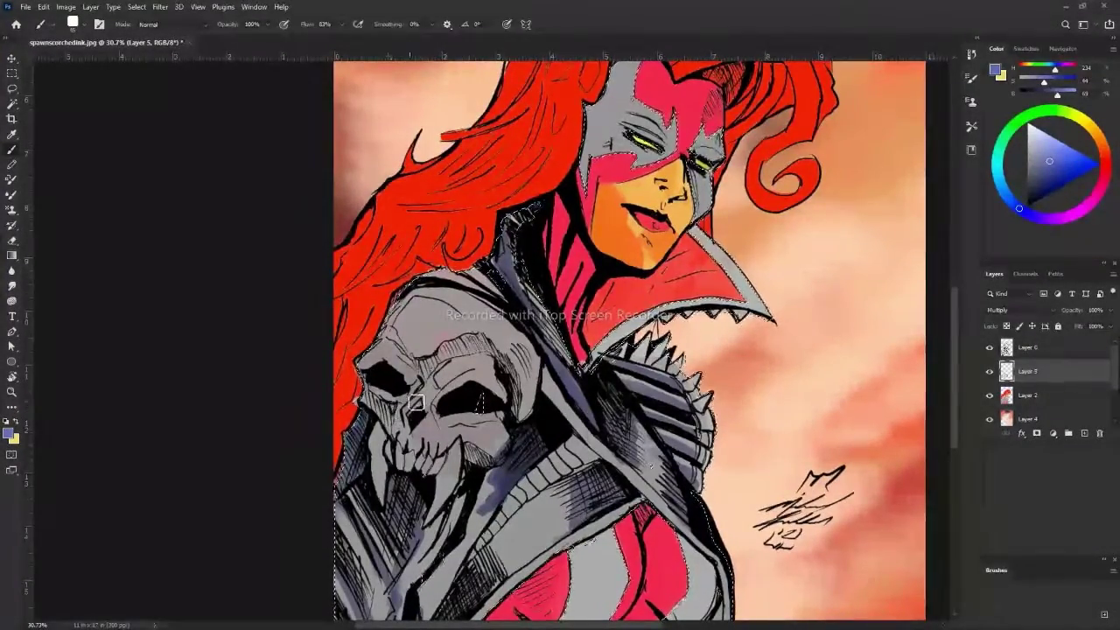
left_click(416, 402, "alt")
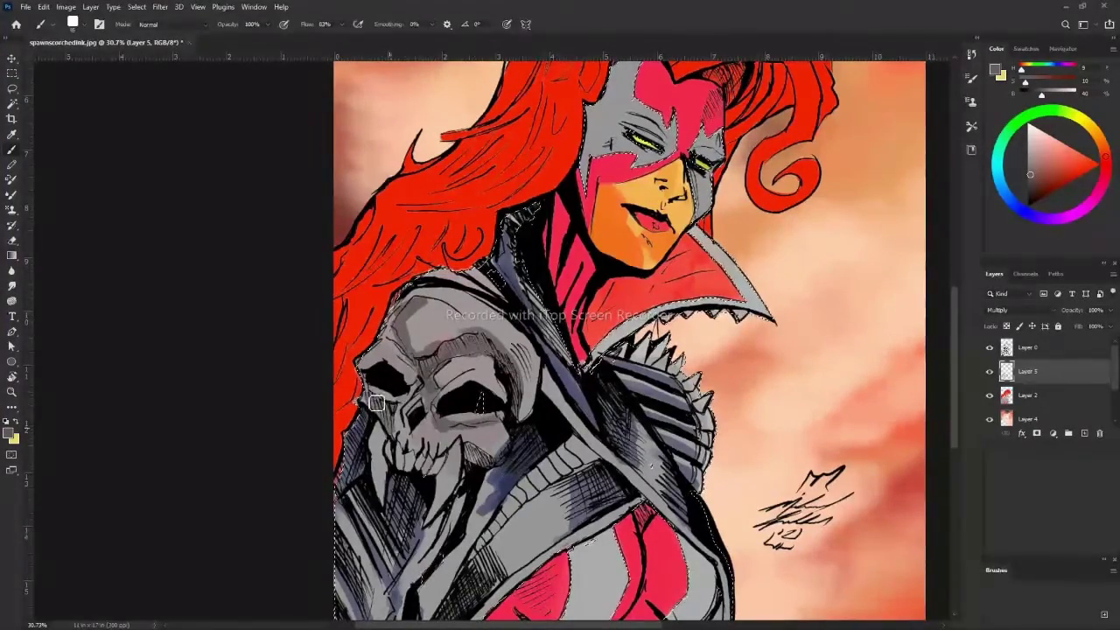
scroll(371, 370, "down", 5)
scroll(560, 333, "up", 6)
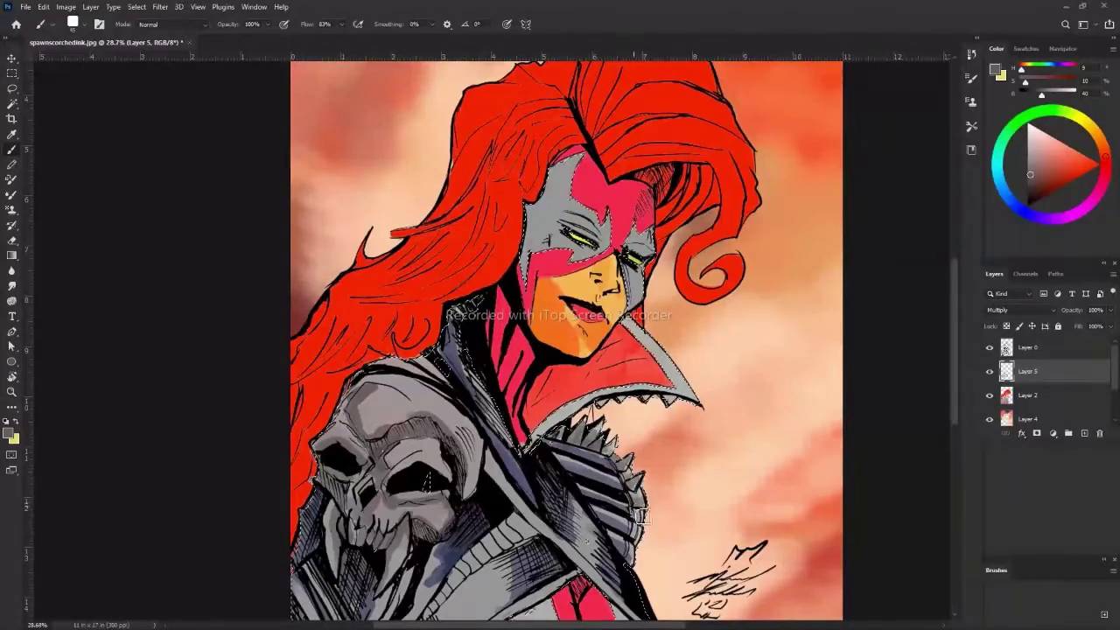
Erase stray strokes on the skull and armour, then zoom out to review.
key("e")
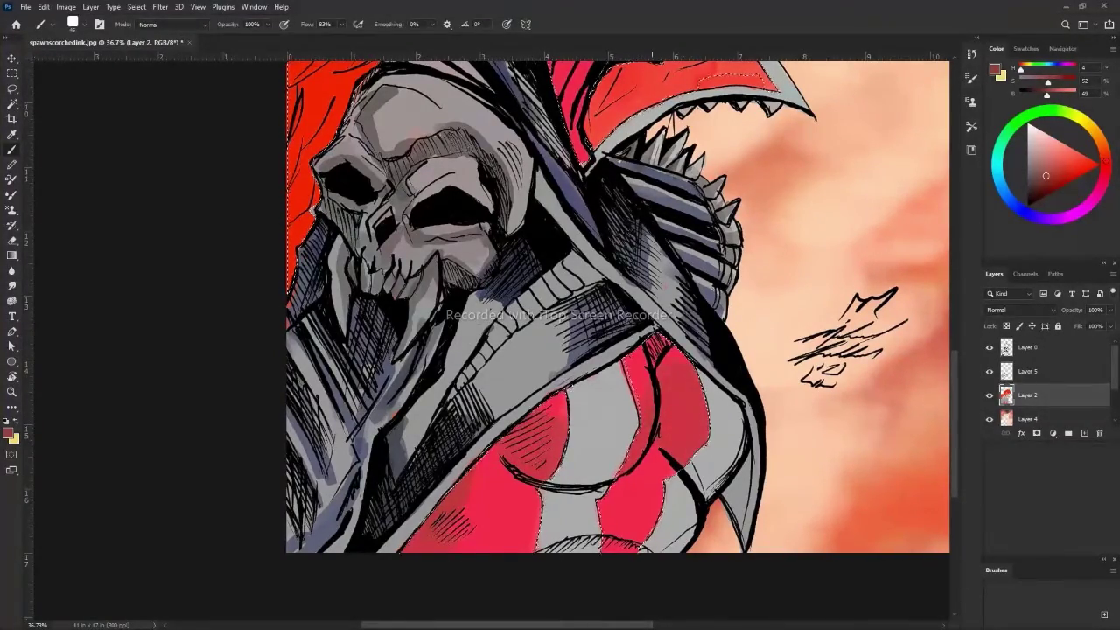
scroll(511, 518, "down", 2)
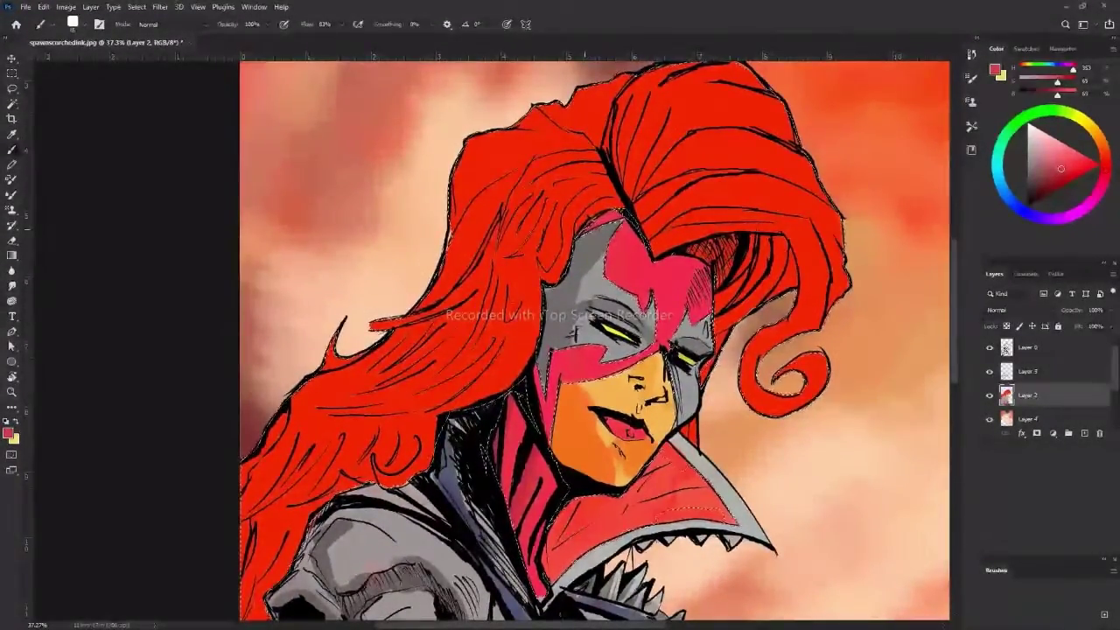
key("z")
mouse_move(472, 344)
left_mouse_down()
mouse_move(411, 343)
mouse_move(459, 344)
left_mouse_up()
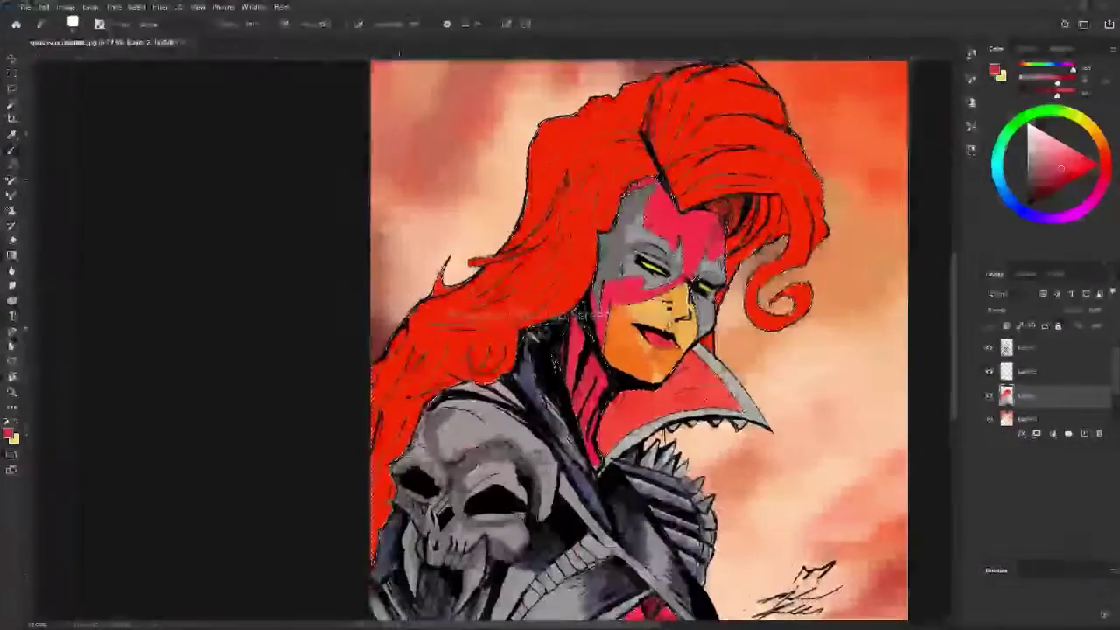
On the Multiply shading layer, pick a darker red and shade the hair.
key("b")
left_click(1028, 372)
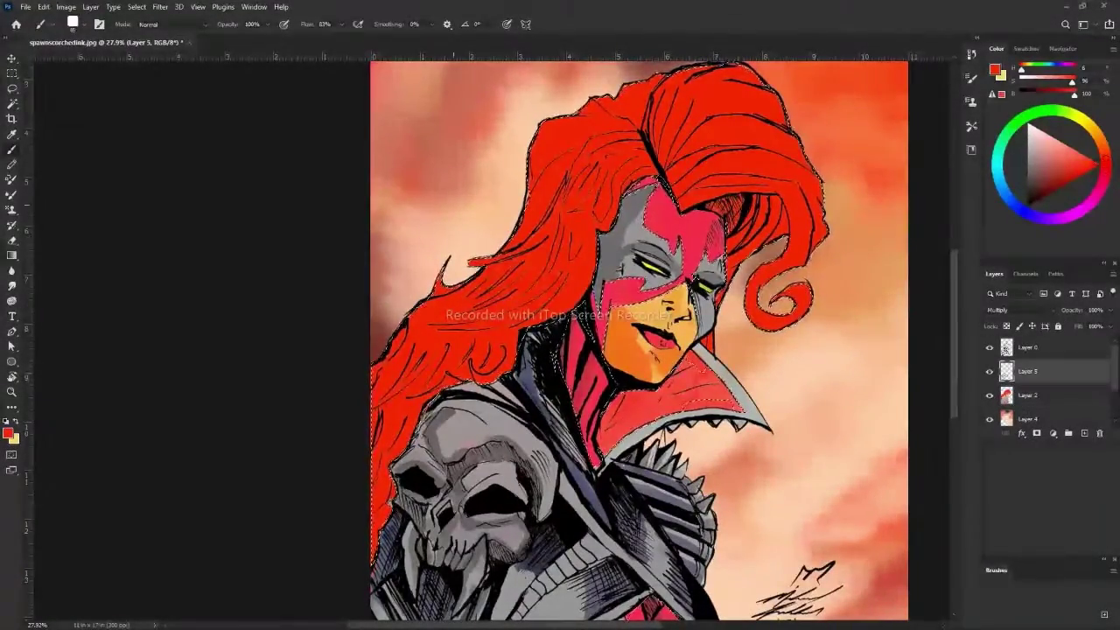
left_click(1044, 180)
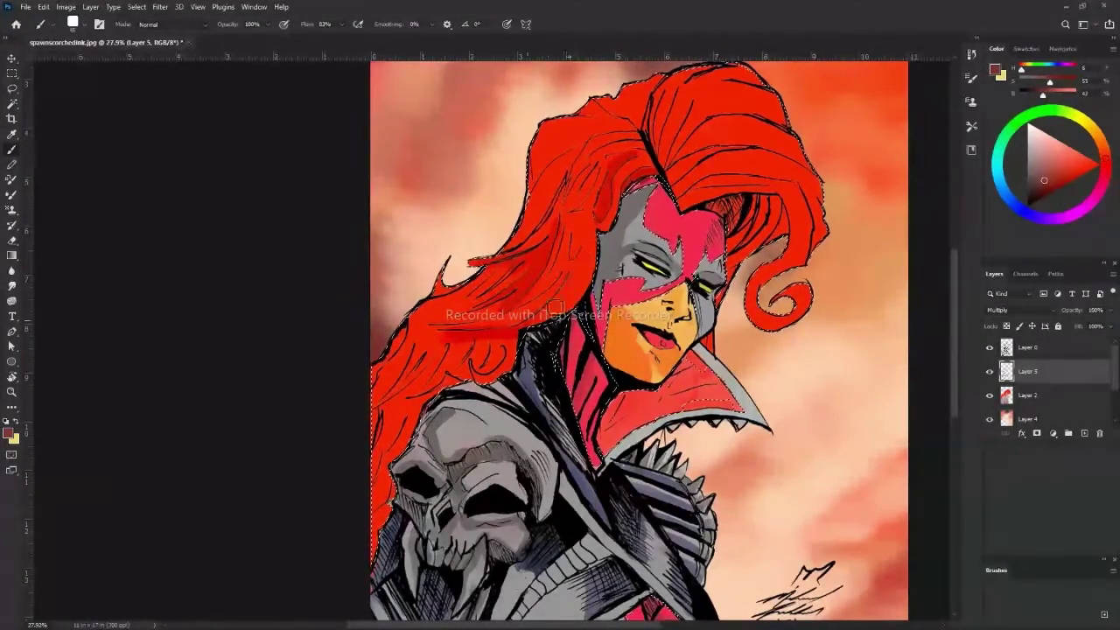
scroll(471, 345, "down", 3)
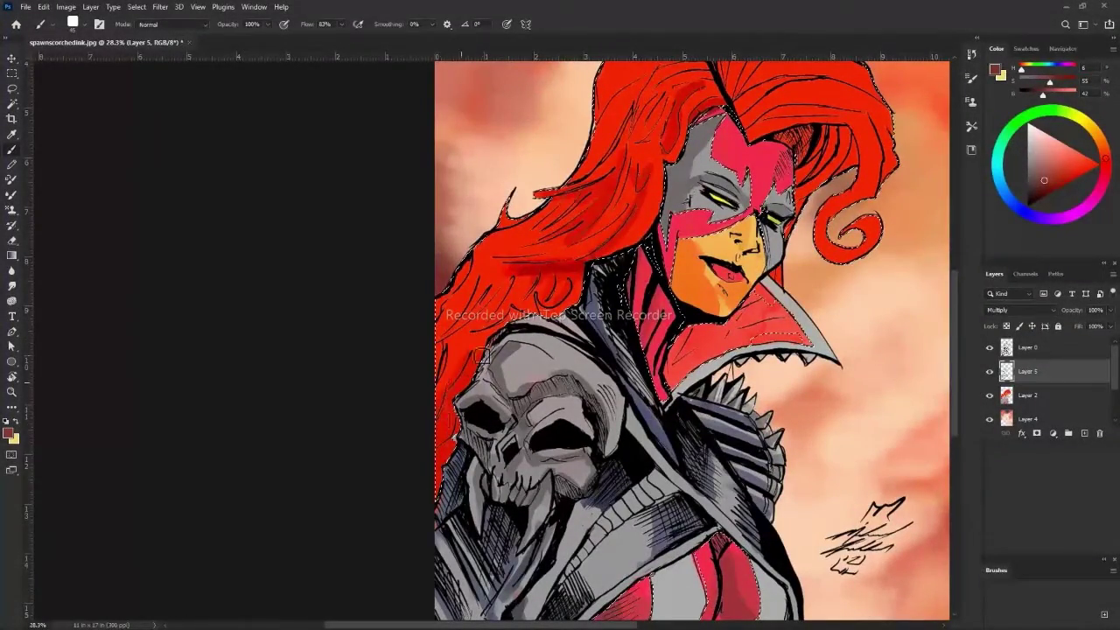
scroll(560, 333, "down", 3)
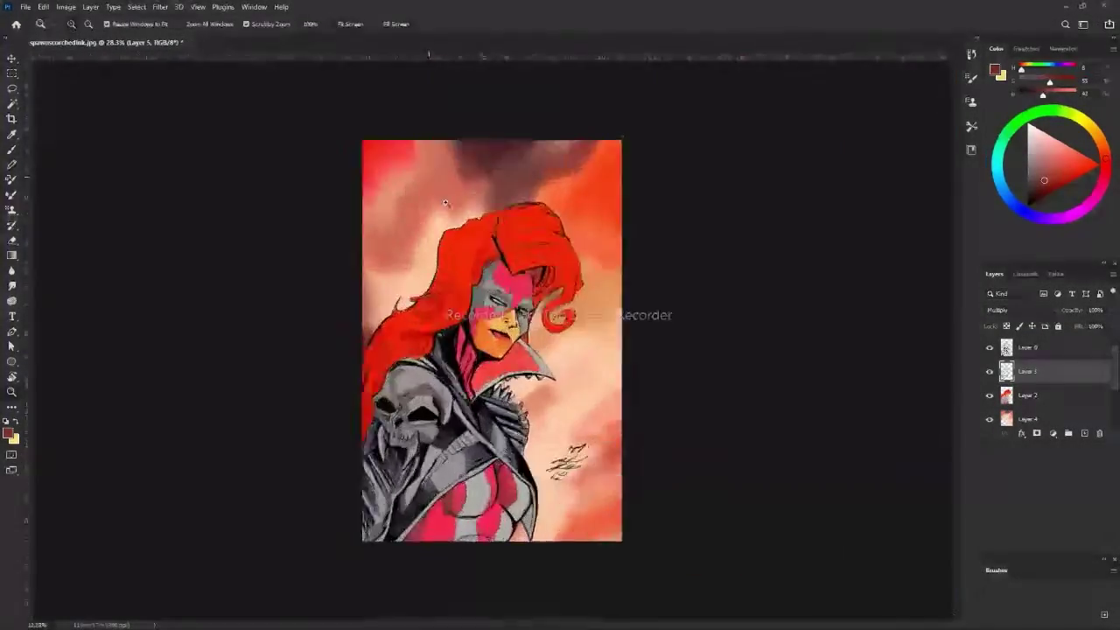
scroll(560, 332, "up", 4)
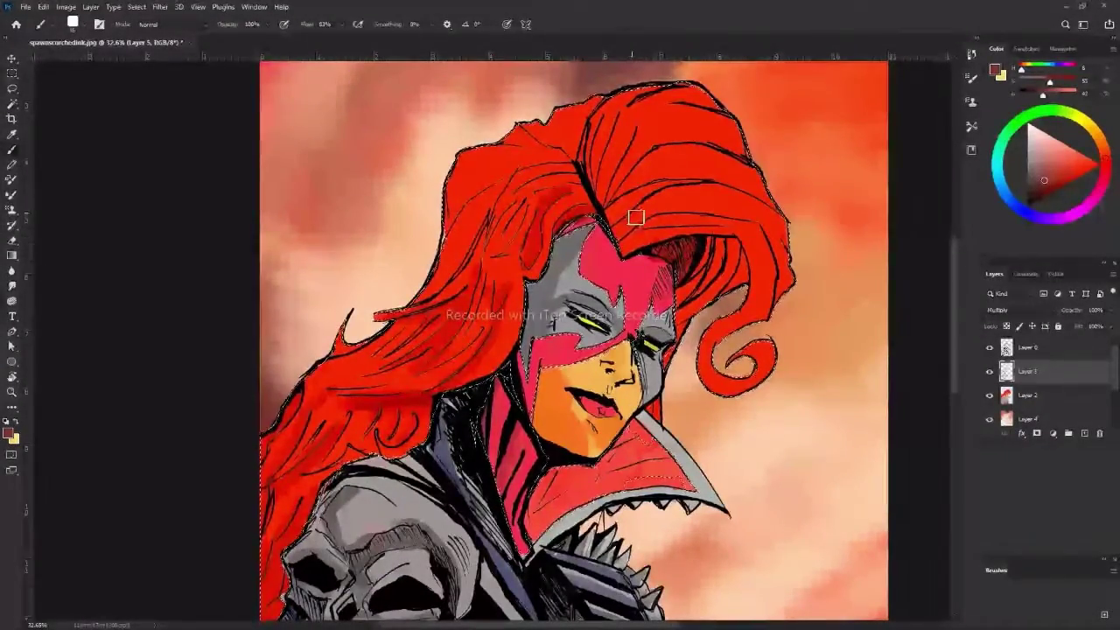
Erase excess paint and add more dark red shading through the hair.
key("e")
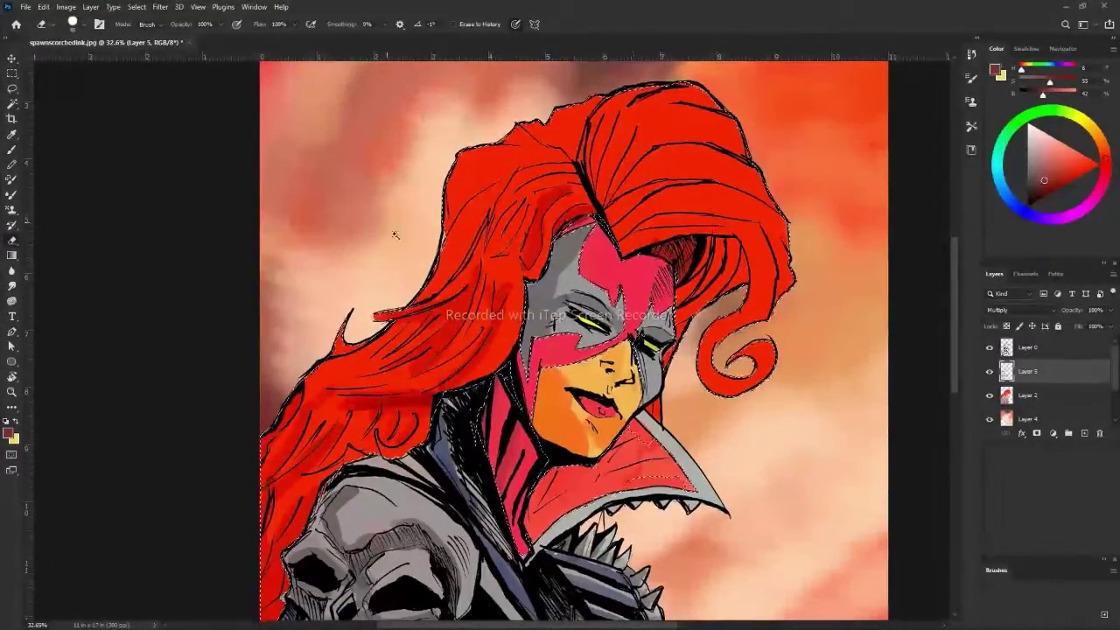
scroll(437, 263, "up", 1)
key("b")
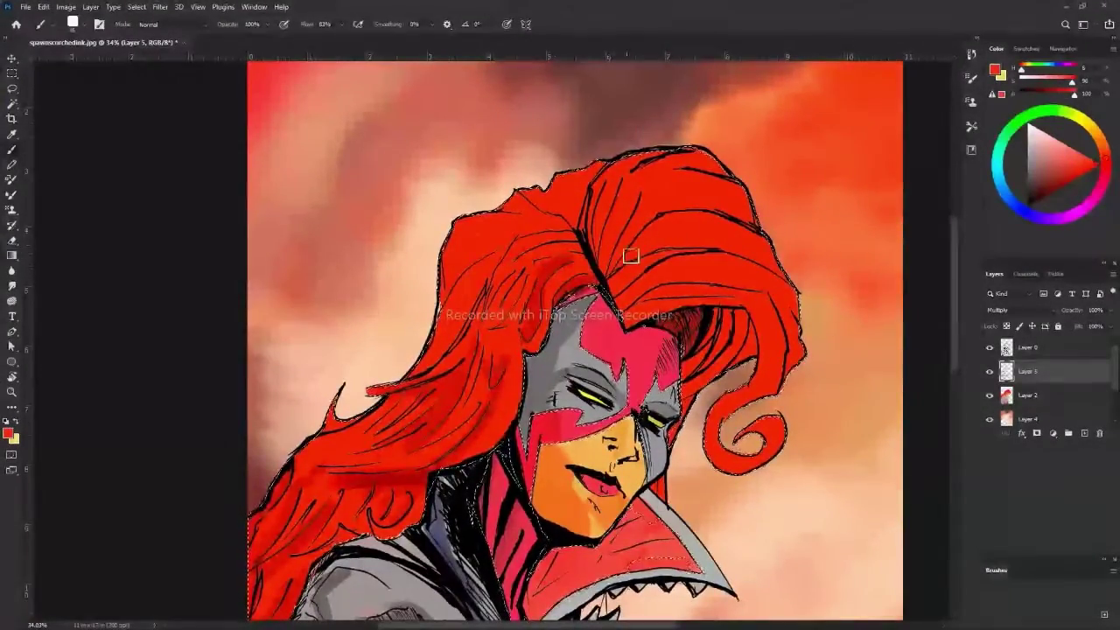
left_click(1057, 180)
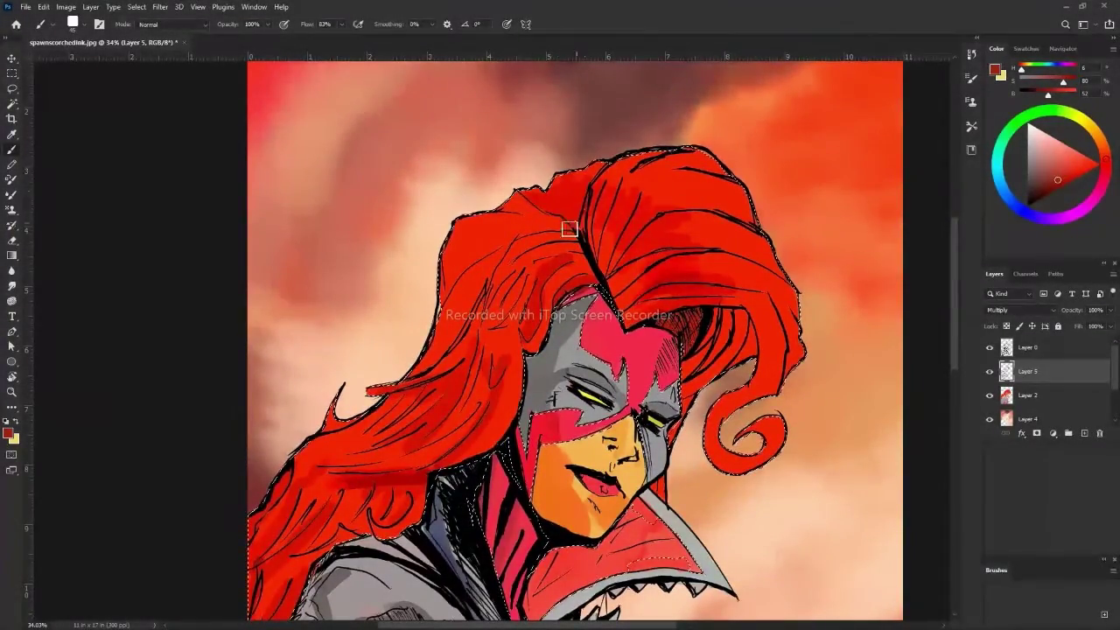
scroll(569, 229, "down", 5)
scroll(370, 240, "up", 3)
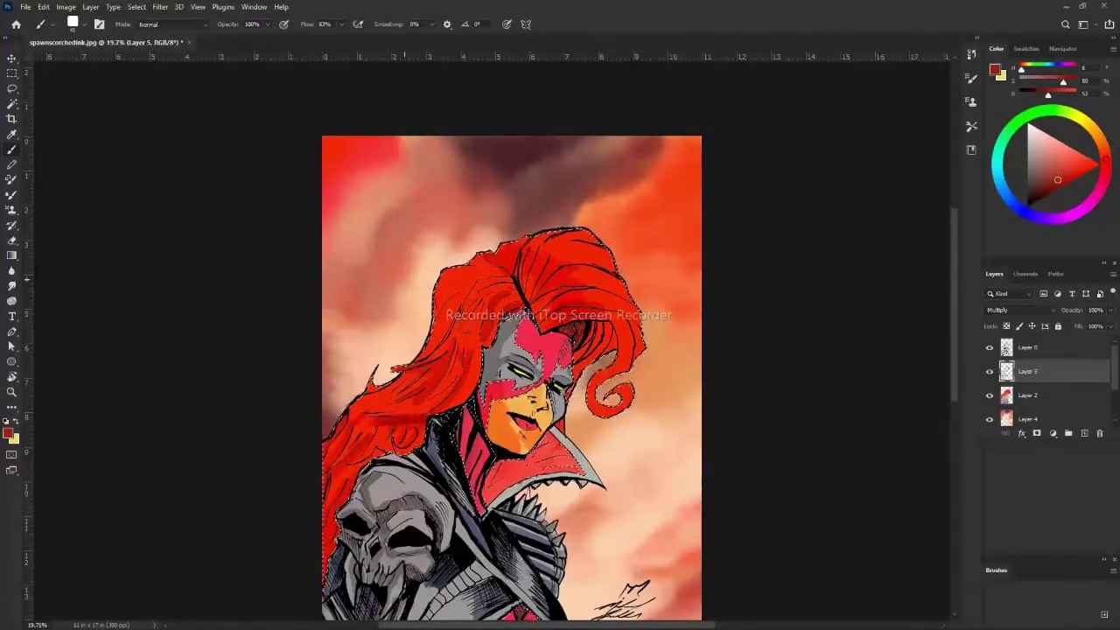
scroll(418, 392, "down", 2)
scroll(418, 392, "up", 5)
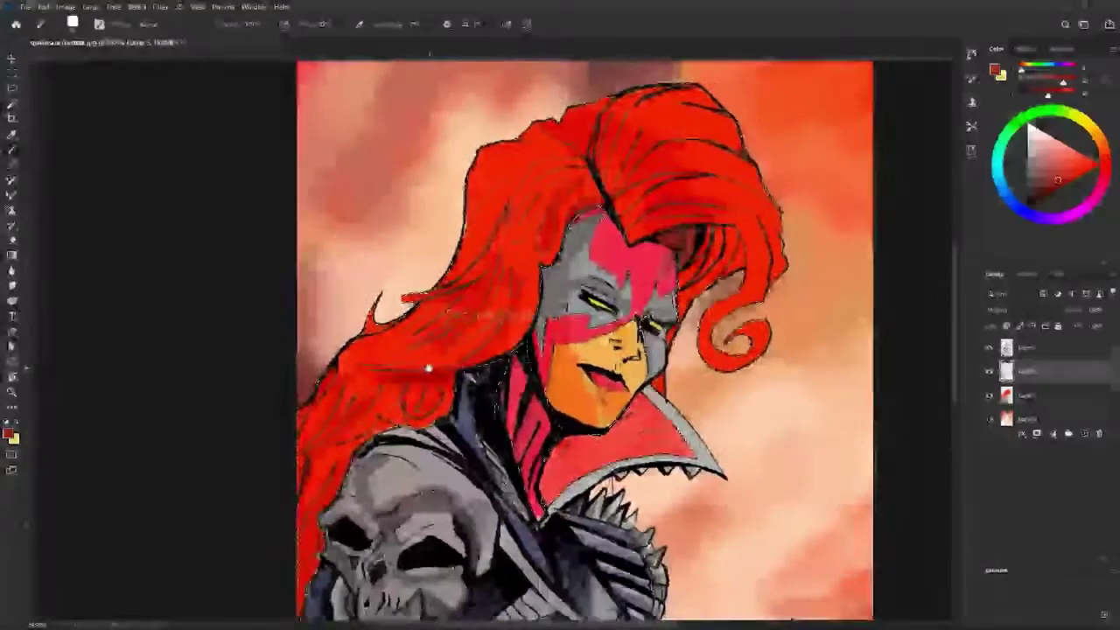
scroll(418, 392, "down", 2)
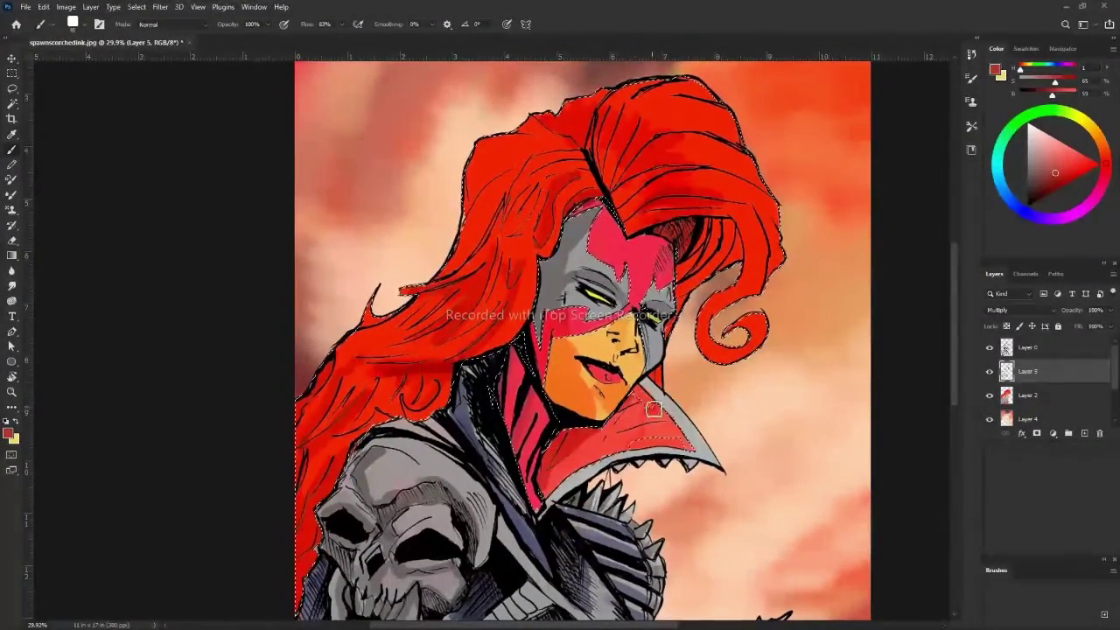
Undo the stray red stroke over the mask's forehead and resample the hair red.
key("z")
scroll(348, 299, "down", 3)
scroll(347, 299, "up", 5)
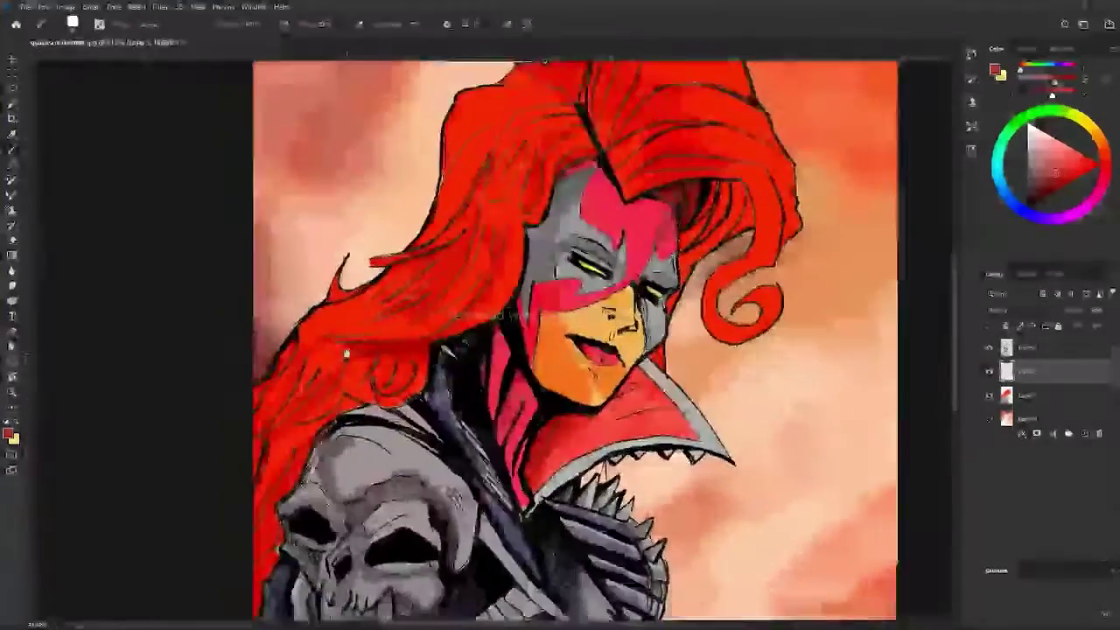
key("b")
key("ctrl+z")
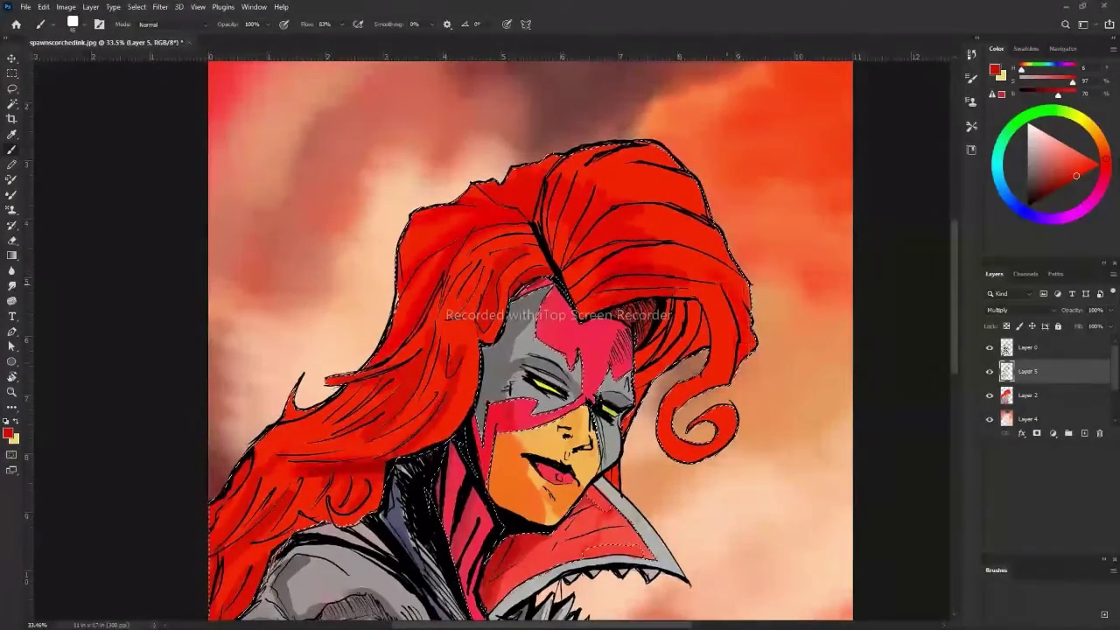
left_click(684, 248, "alt")
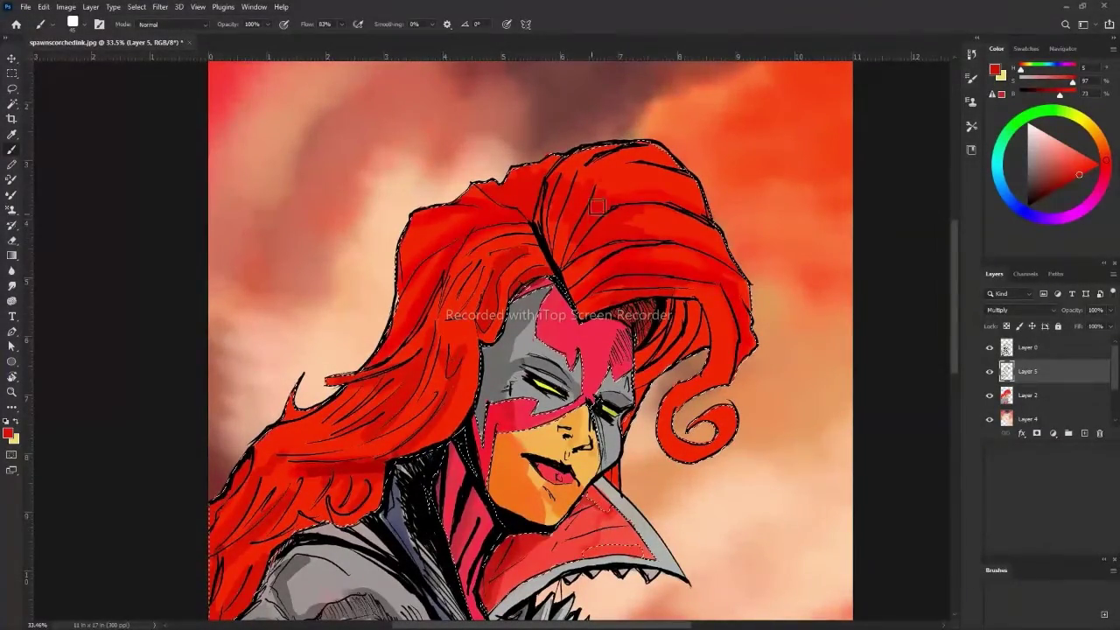
key("z")
scroll(313, 320, "down", 5)
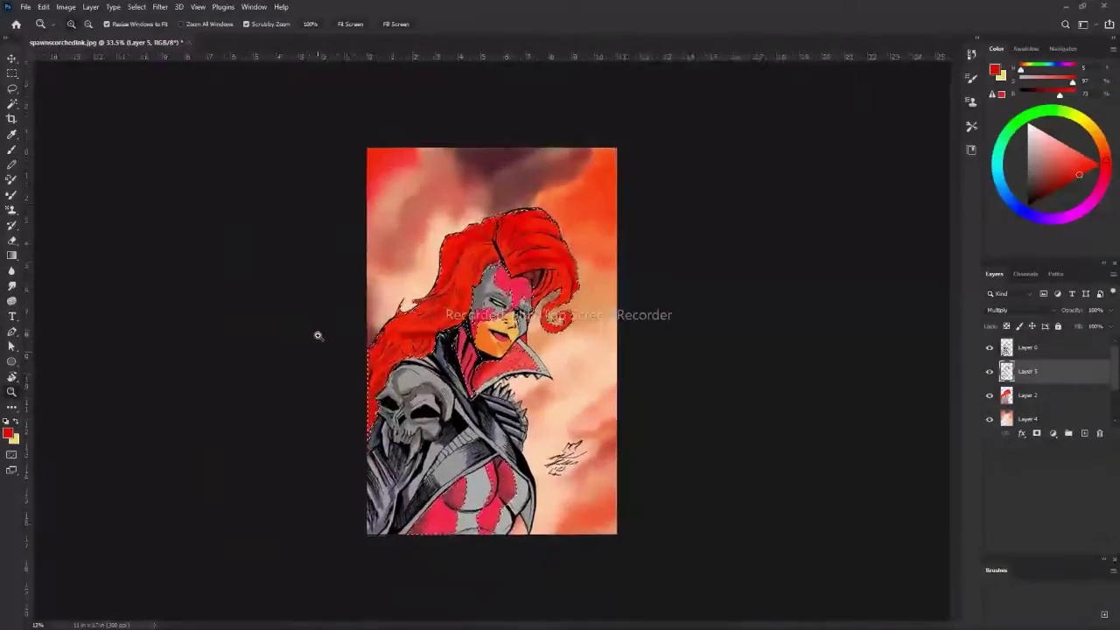
scroll(312, 324, "up", 2)
scroll(305, 335, "down", 3)
scroll(304, 335, "up", 5)
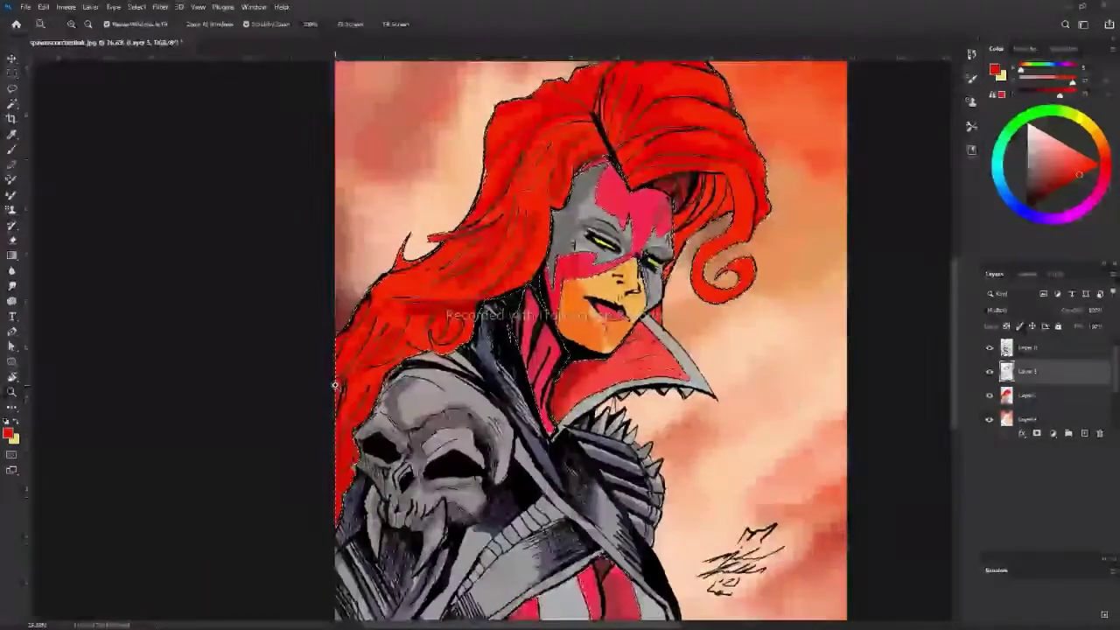
scroll(324, 394, "down", 3)
Sample greys from the jacket and brush grey shading onto the armour.
key("b")
left_click(342, 395, "alt")
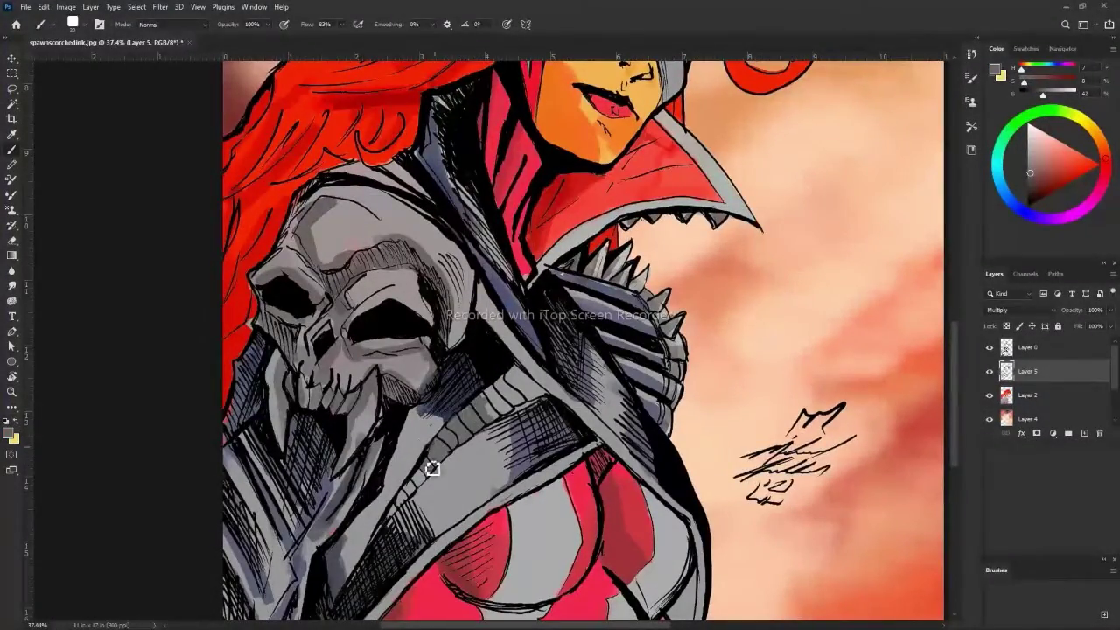
scroll(677, 517, "down", 3)
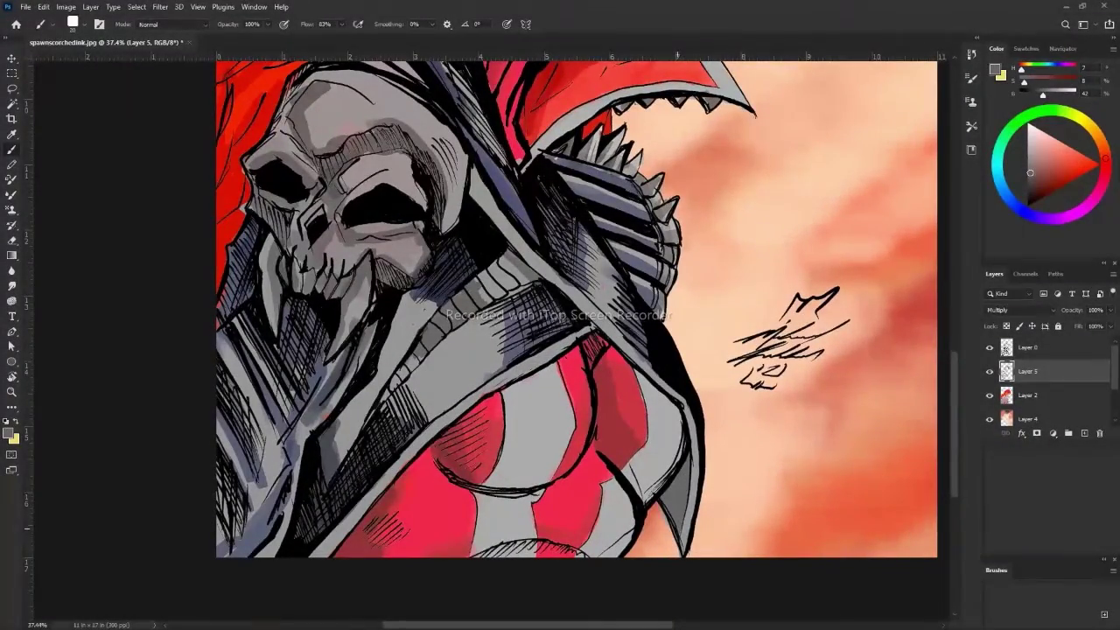
left_click(687, 514, "alt")
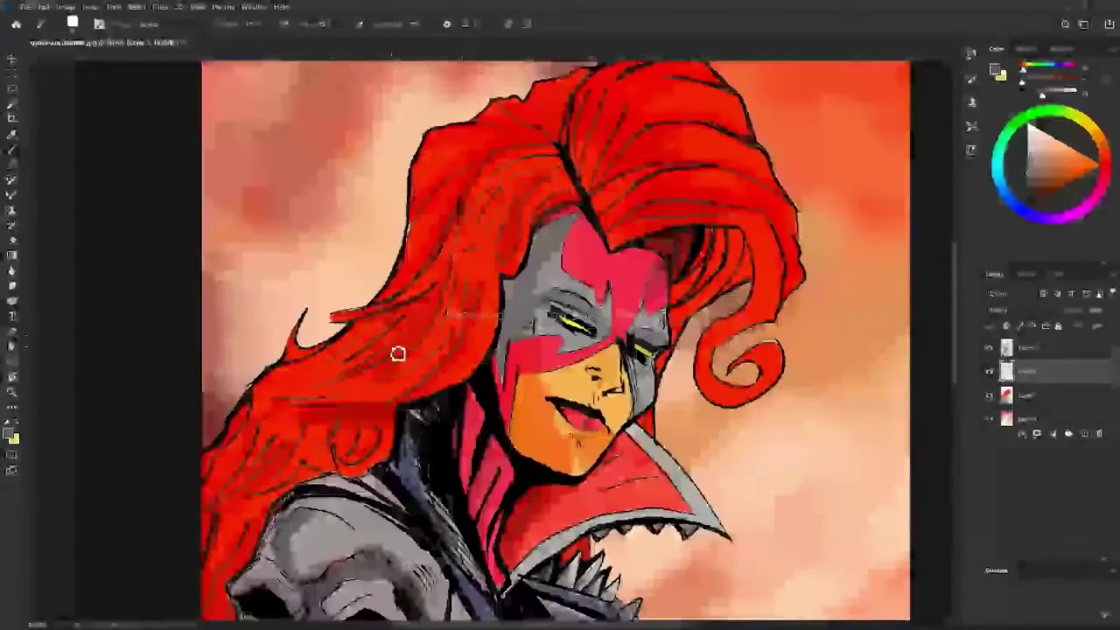
Darken a patch of the hair with red on Layer 5.
left_click(1020, 396)
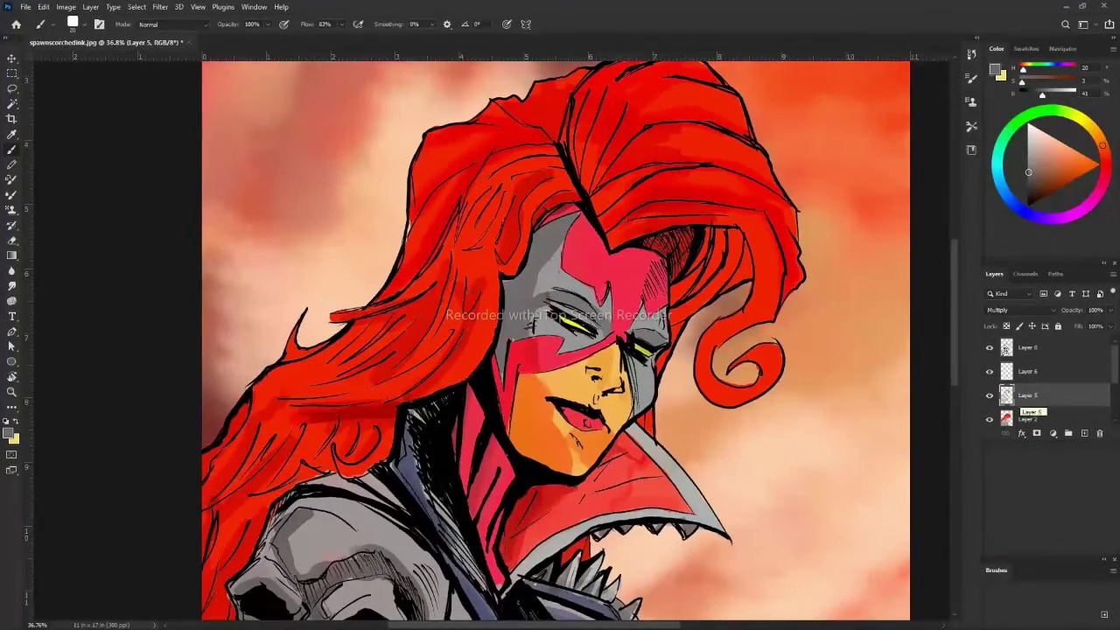
left_click(701, 307, "alt")
left_click_drag(685, 311, 742, 274)
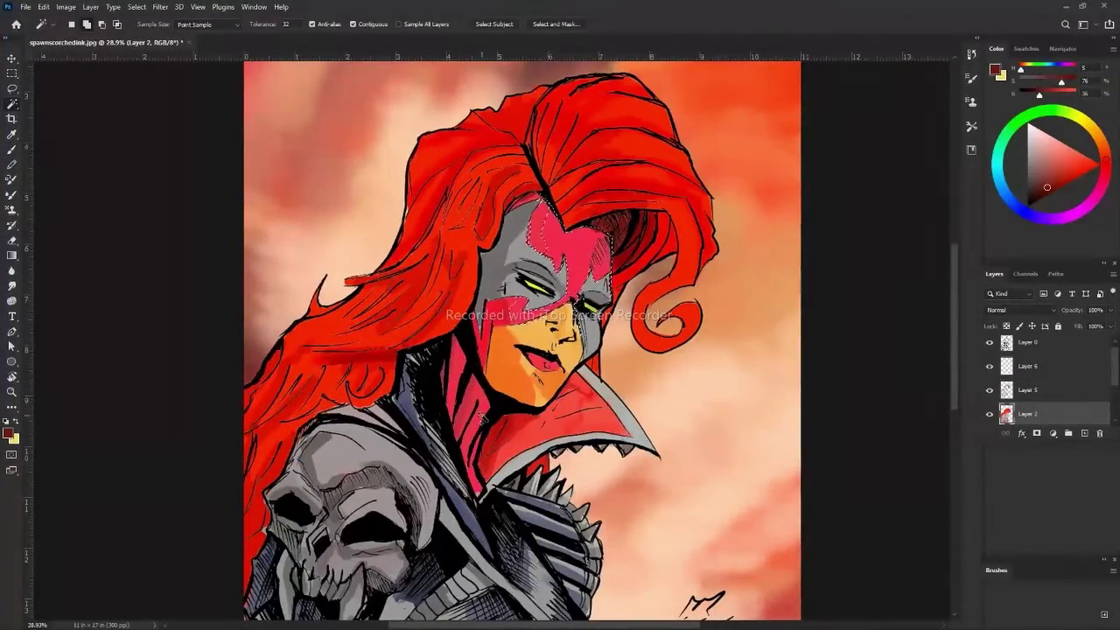
scroll(490, 427, "down", 5)
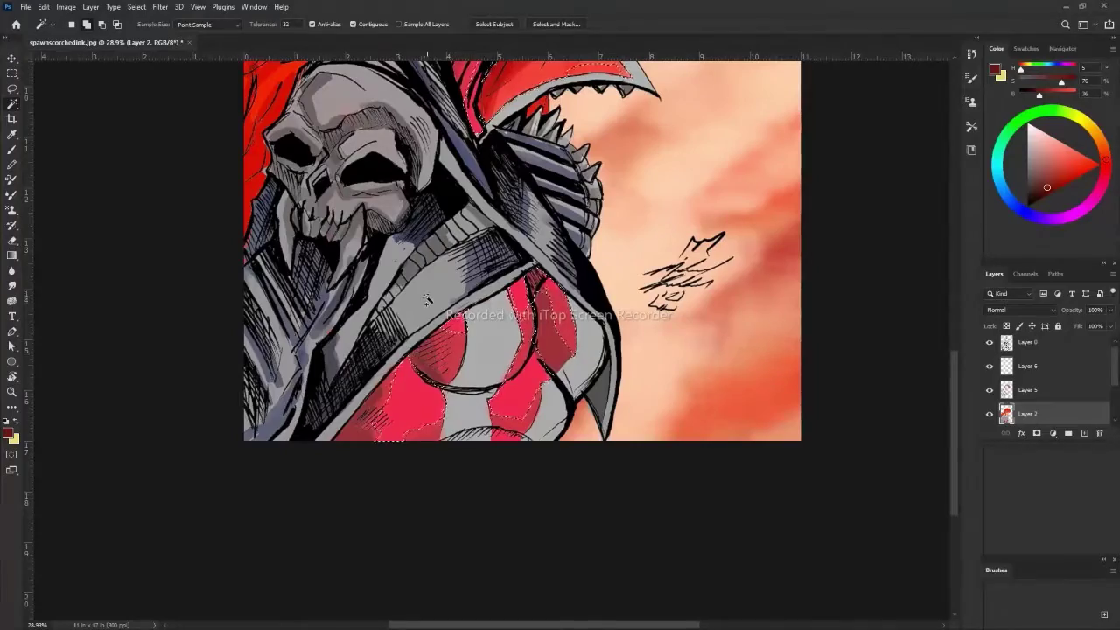
scroll(428, 300, "up", 5)
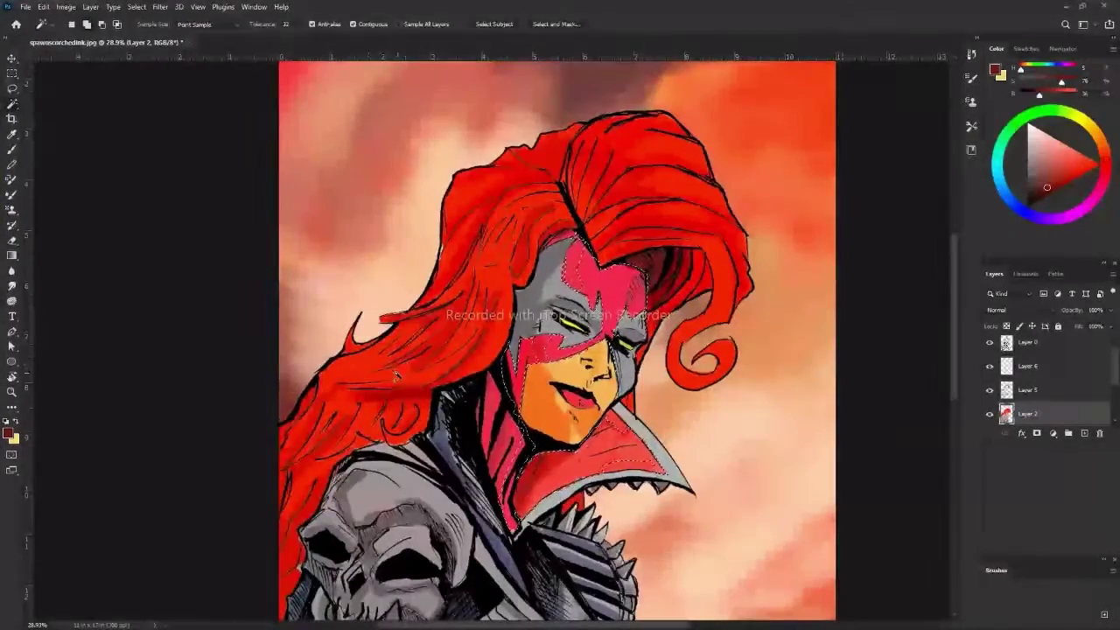
Set Layer 6 to Hard Light blending and pick a bright pink-red for highlights.
left_click(1028, 366)
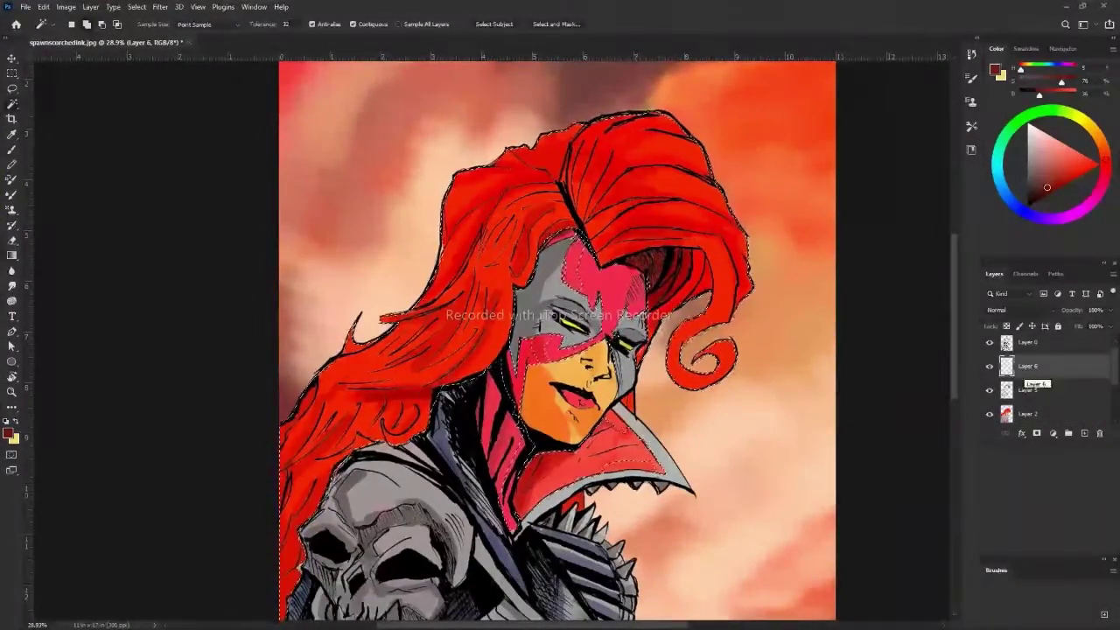
key("b")
left_click(1015, 309)
left_click(998, 468)
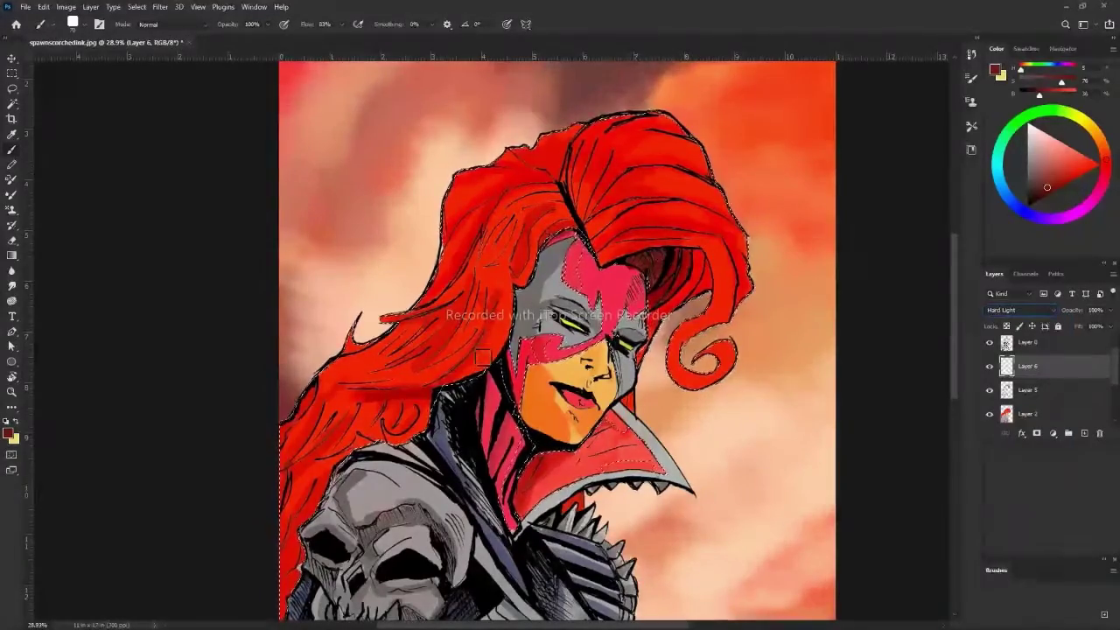
left_click(610, 306, "alt")
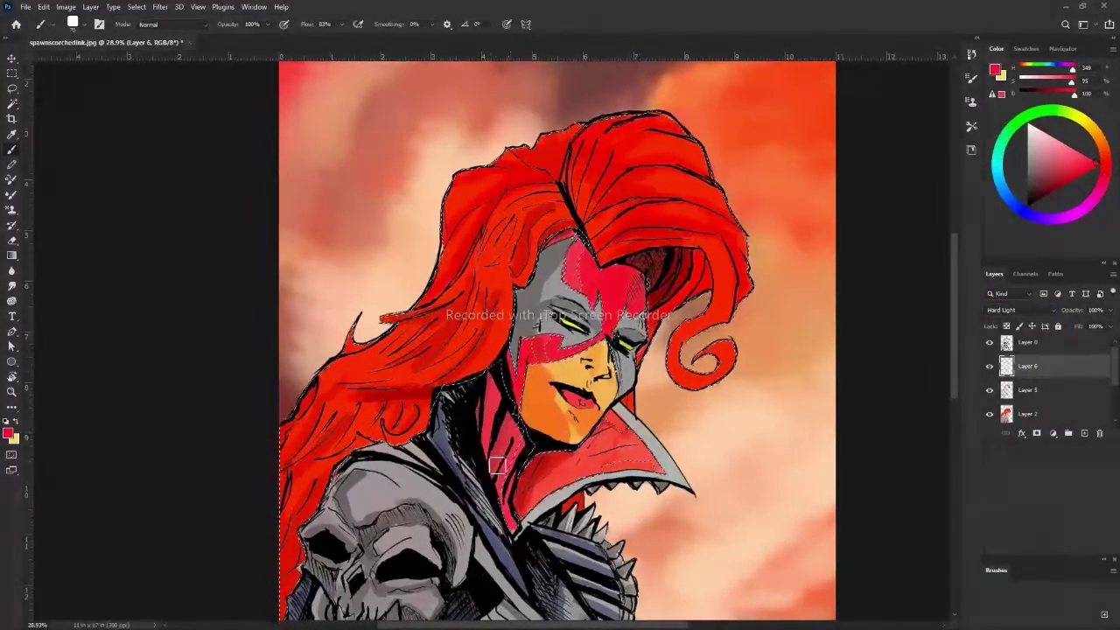
Clear the selection around the hair and face.
scroll(610, 307, "down", 3)
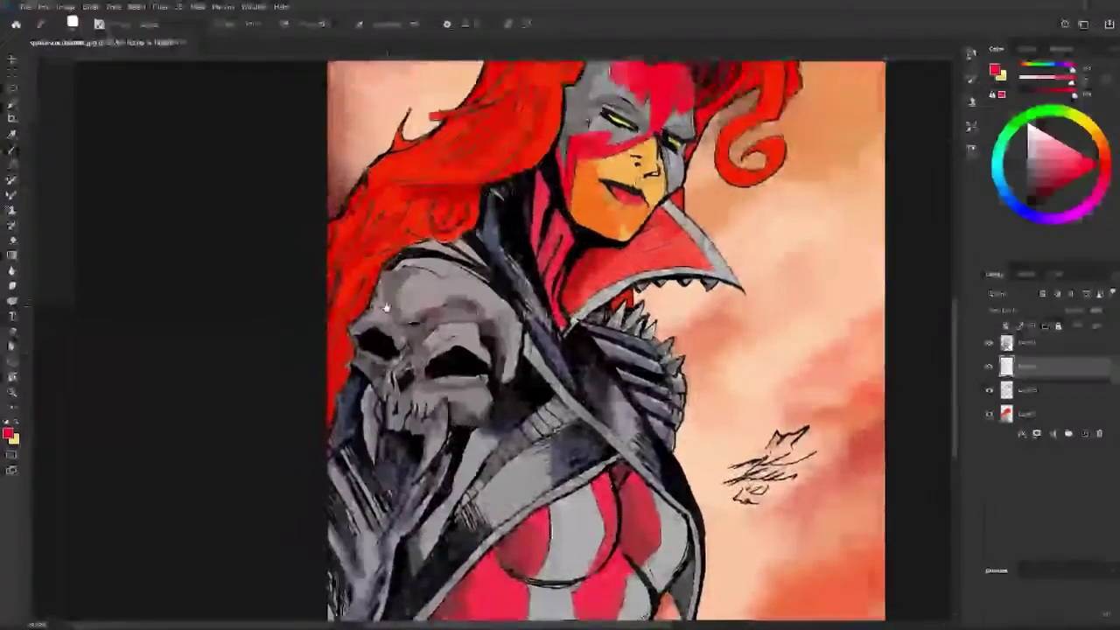
scroll(654, 432, "down", 2)
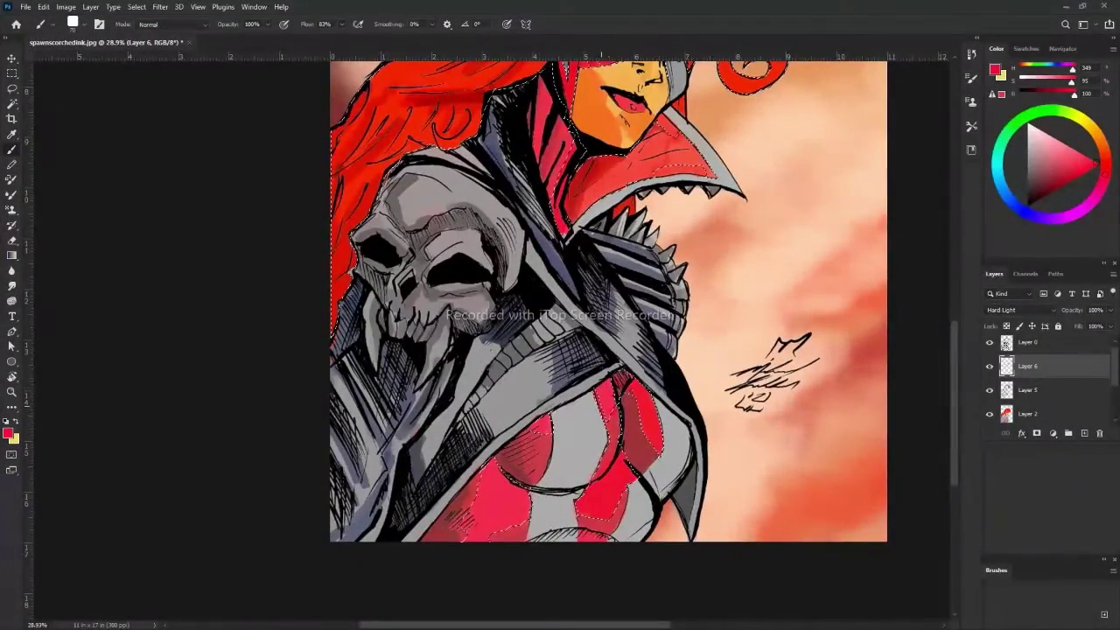
scroll(513, 499, "up", 5)
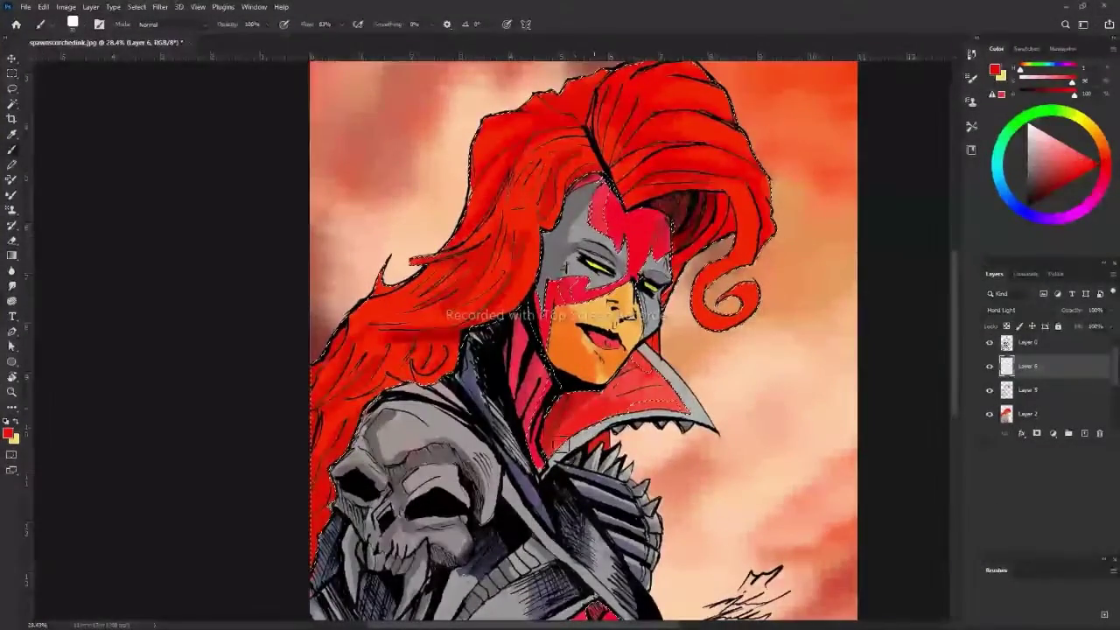
key("ctrl+d")
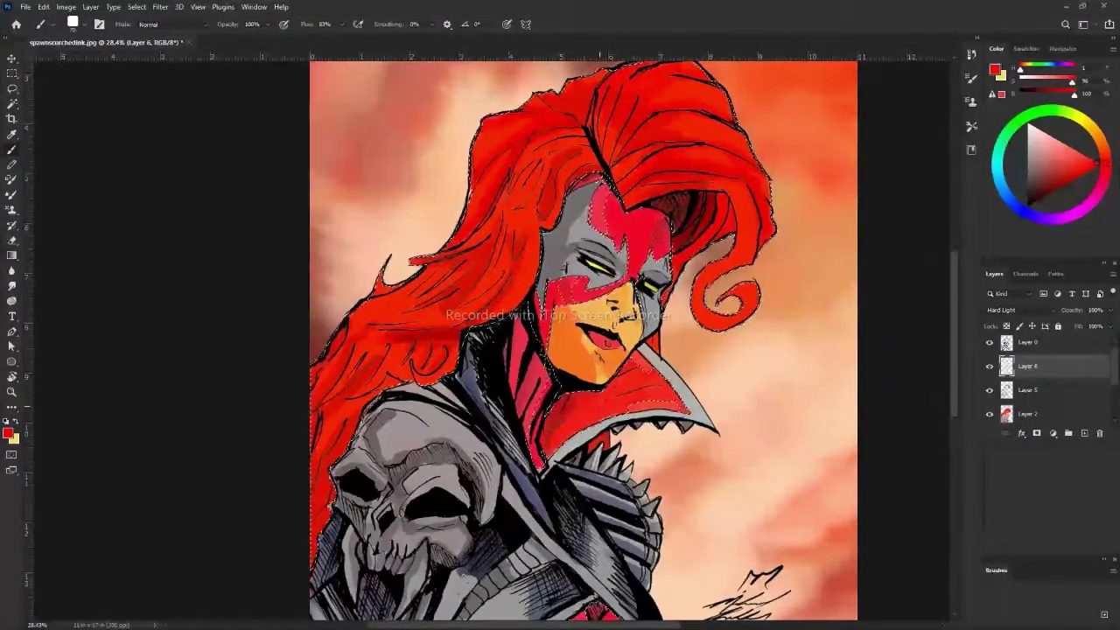
scroll(374, 286, "up", 2)
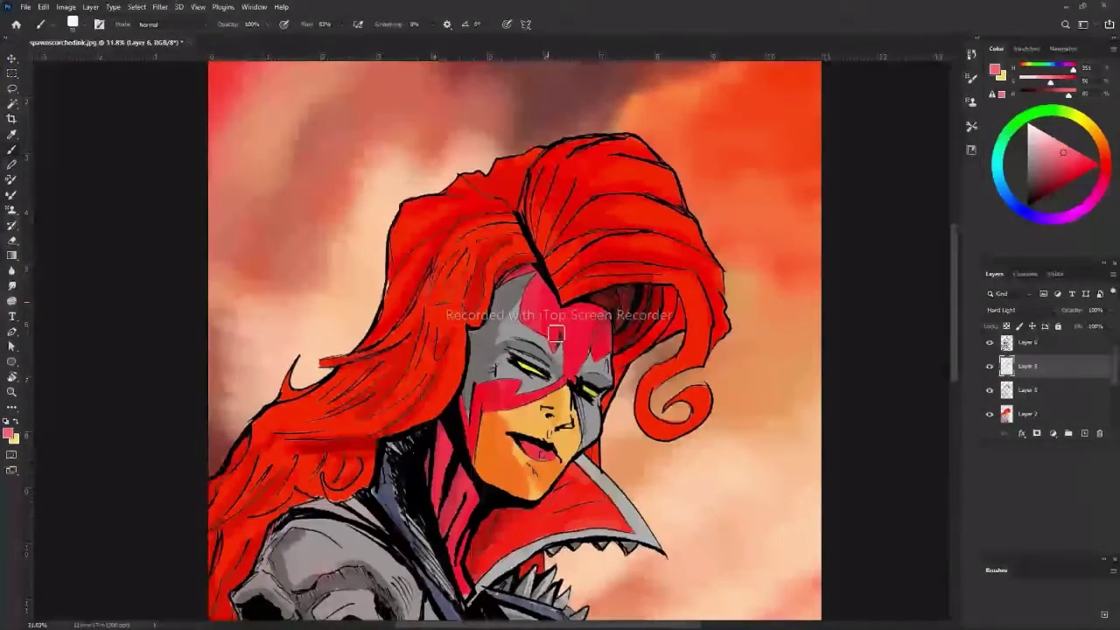
scroll(506, 403, "down", 3)
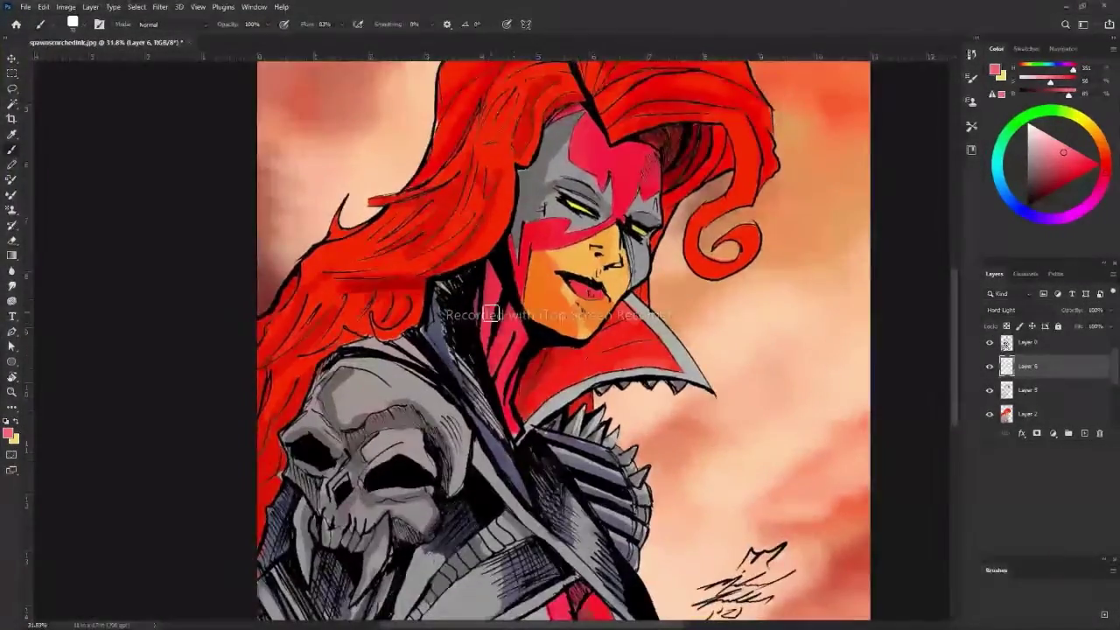
scroll(655, 440, "down", 3)
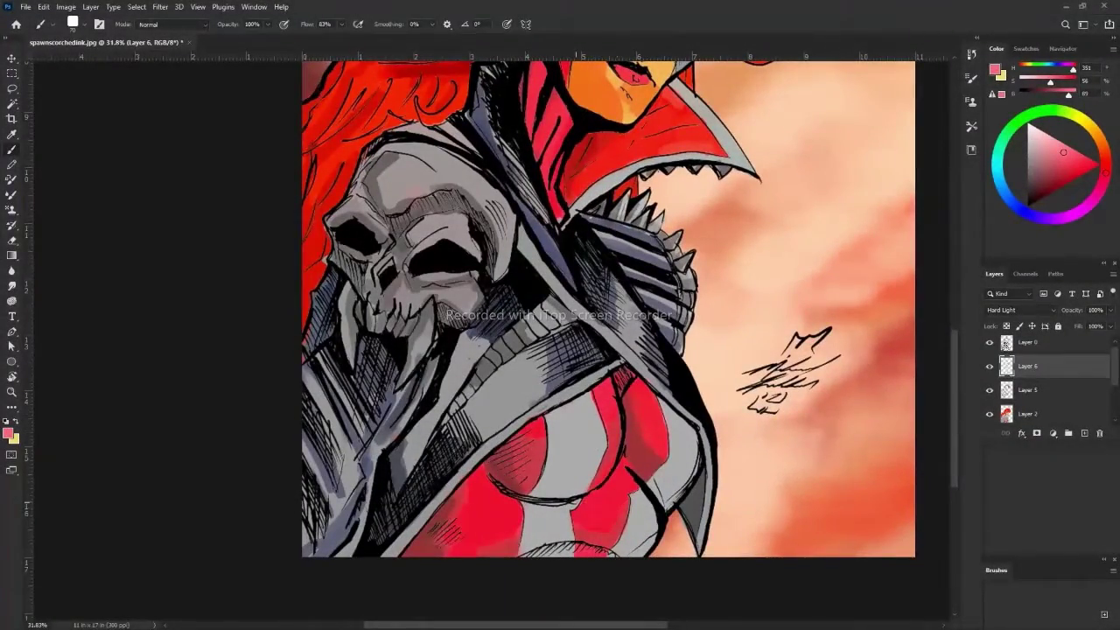
scroll(485, 480, "up", 5)
scroll(301, 318, "down", 3)
Zoom out to the whole artwork and sample the face's skin tone with the Brush.
key("z")
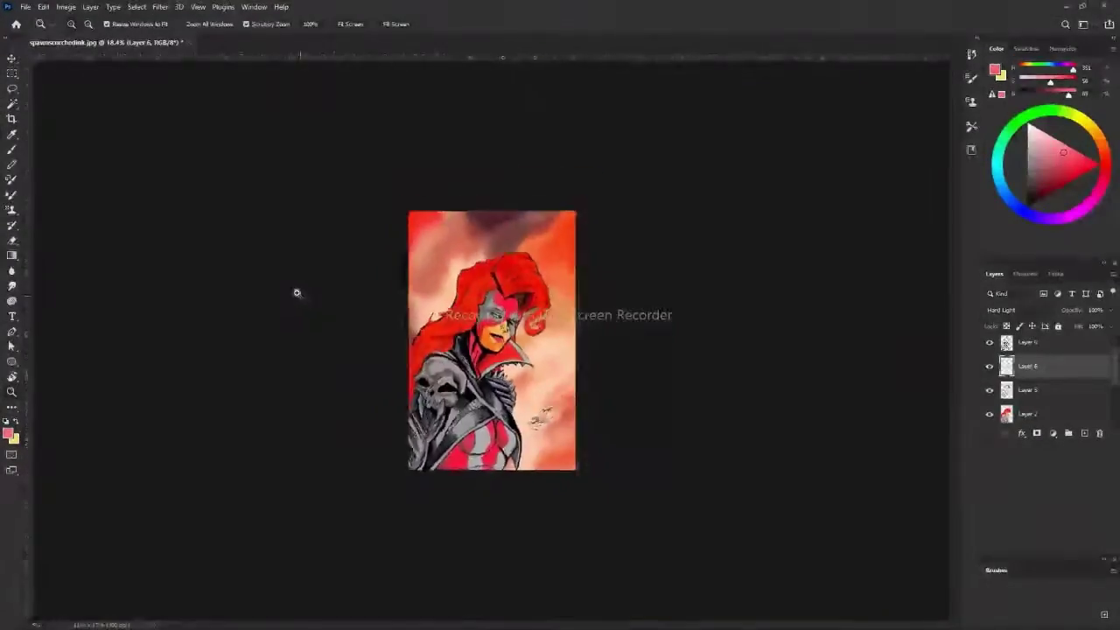
left_click_drag(295, 292, 338, 342)
key("b")
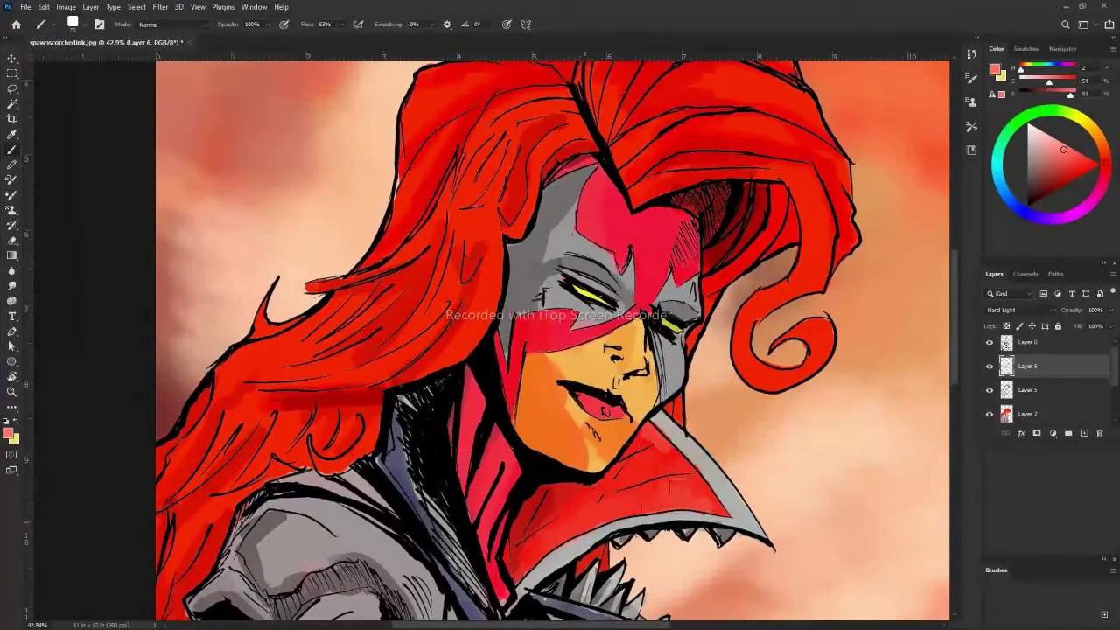
left_click(590, 451, "alt")
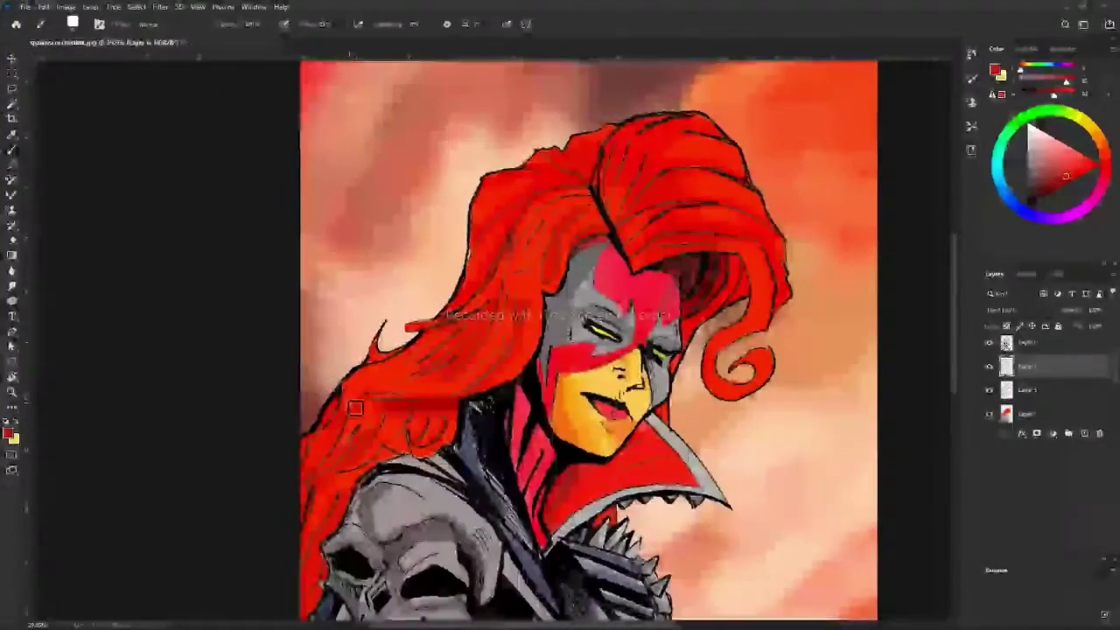
Sample the darker collar colour, then return to painting on Layer 6.
left_click(1028, 389)
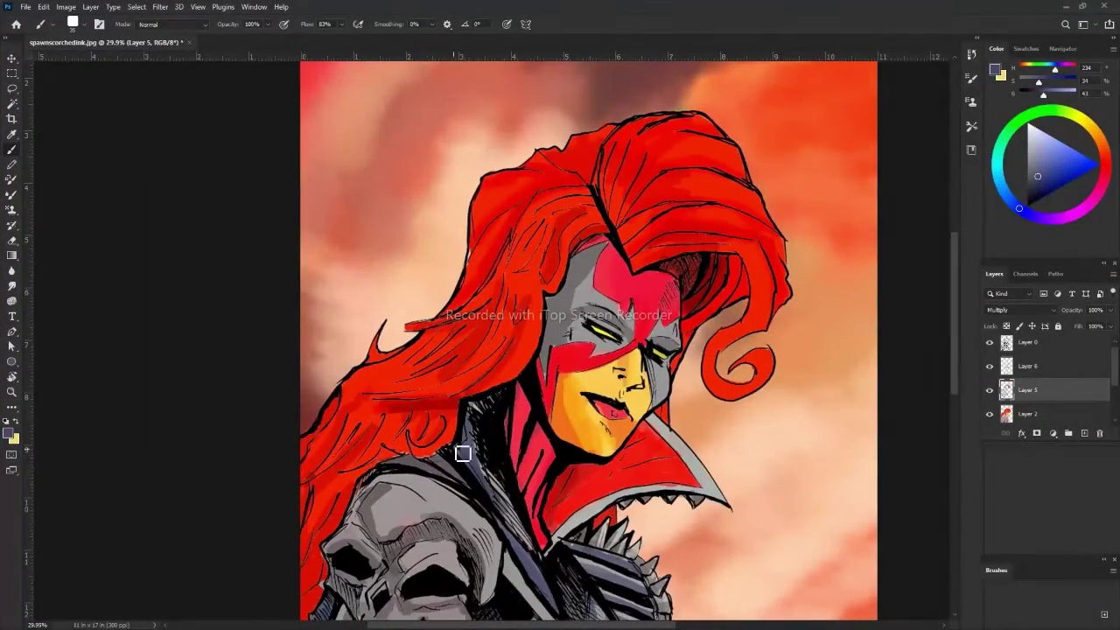
left_click(422, 463, "alt")
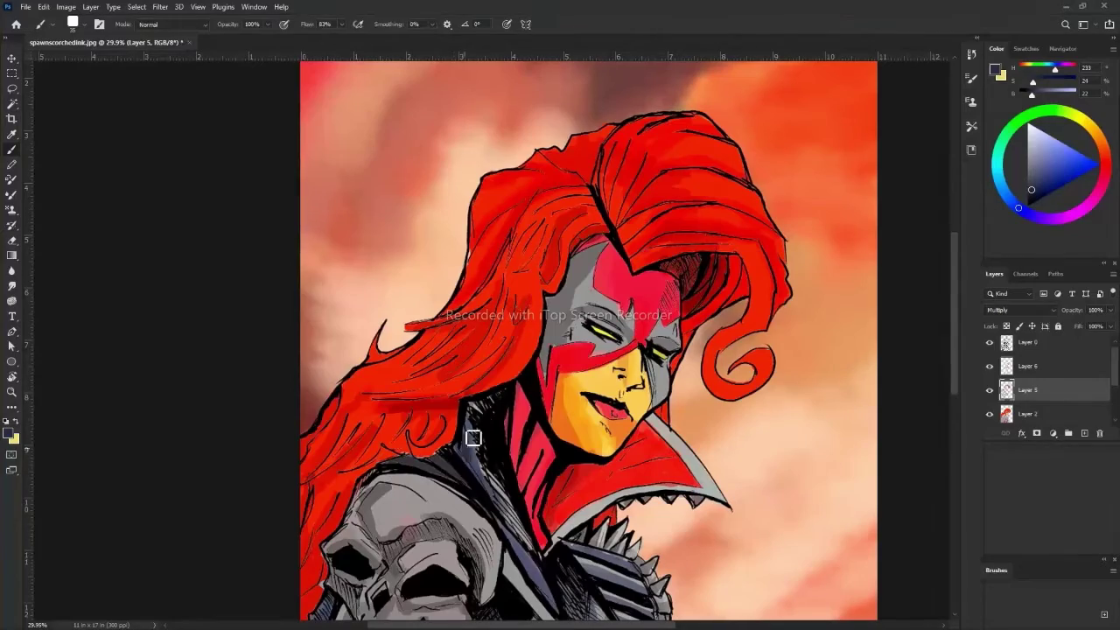
scroll(472, 437, "down", 5)
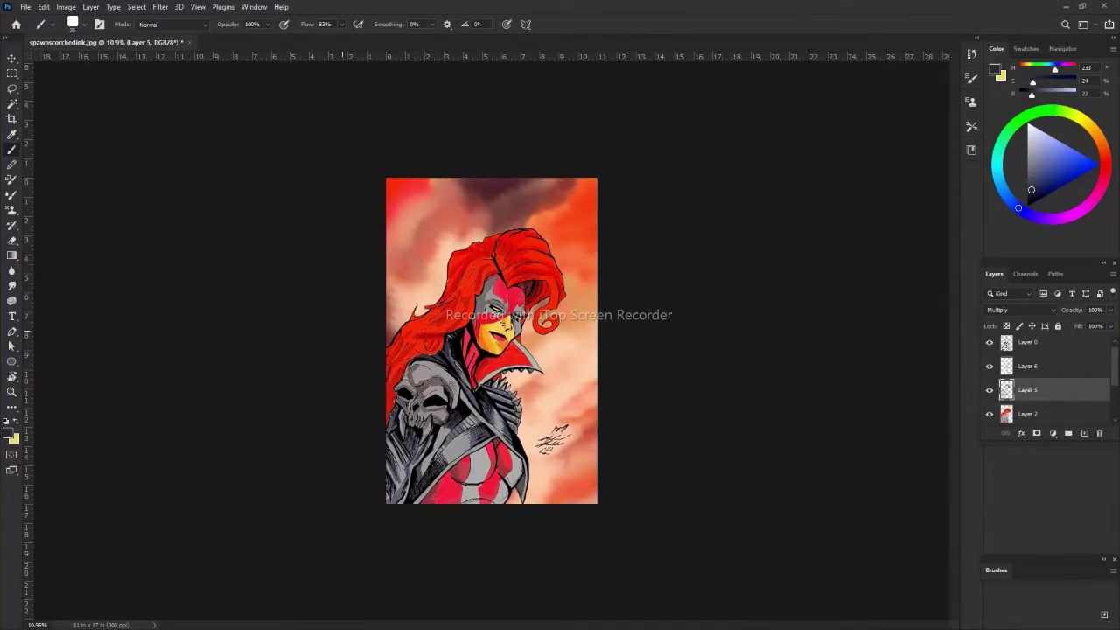
left_click(1012, 369)
scroll(395, 271, "up", 5)
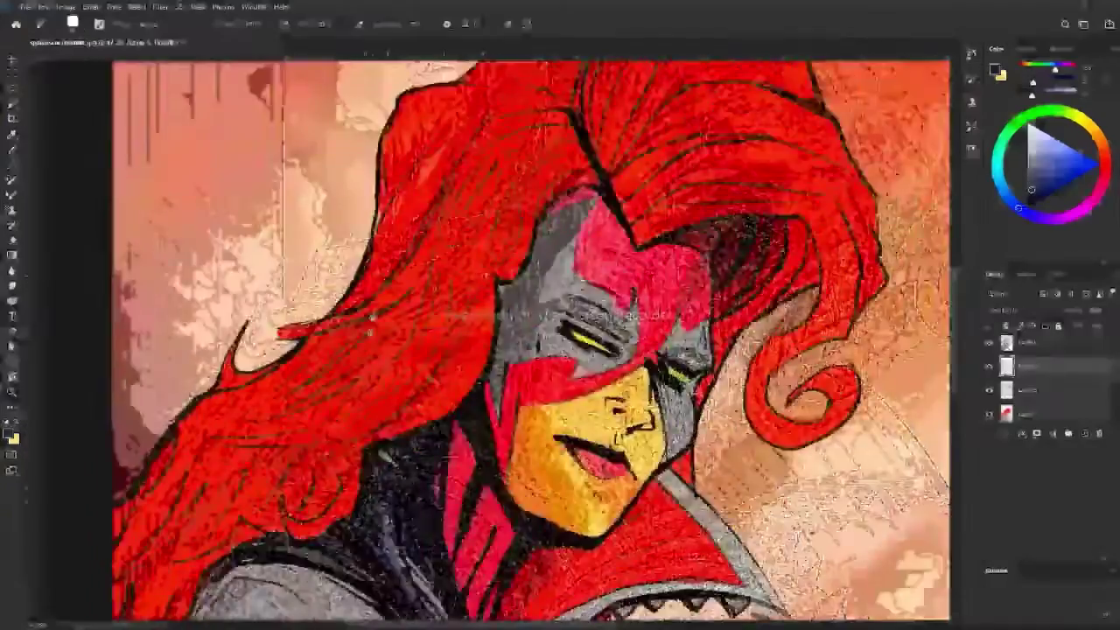
Paint light highlights on the mask's left side and between the right eye and jaw.
left_click_drag(564, 267, 576, 320)
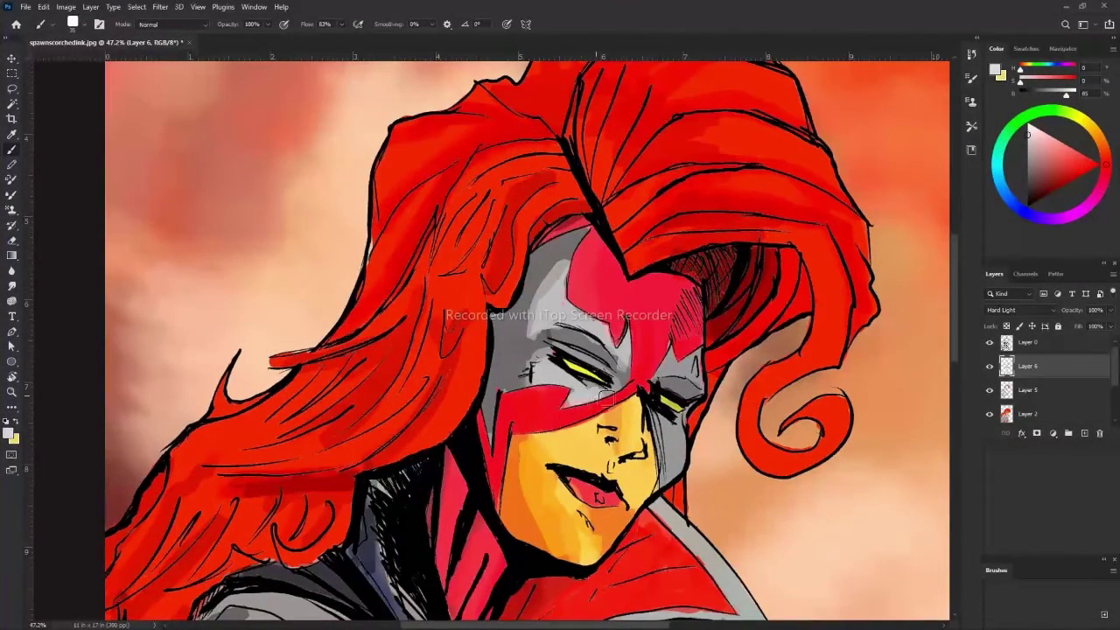
left_click_drag(658, 418, 672, 477)
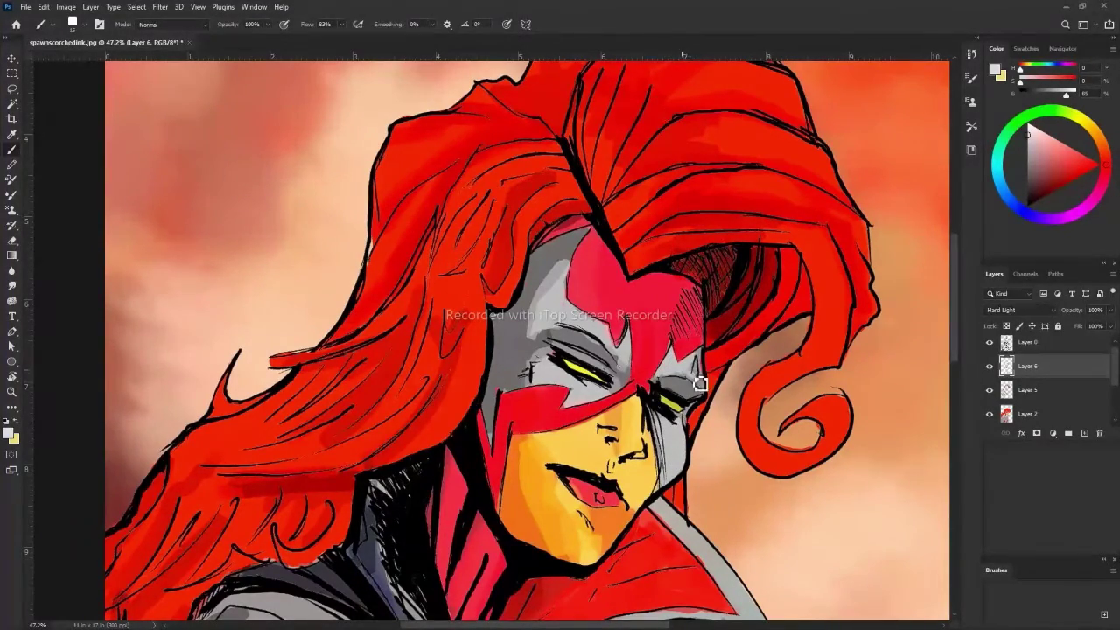
scroll(344, 329, "down", 5)
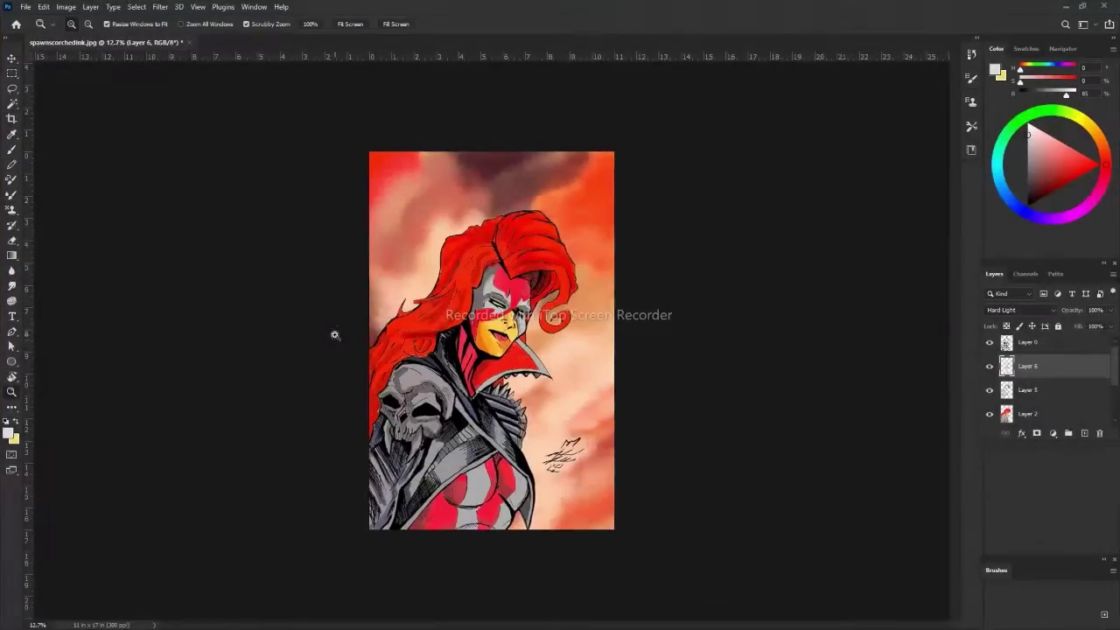
scroll(333, 333, "down", 2)
scroll(320, 323, "up", 8)
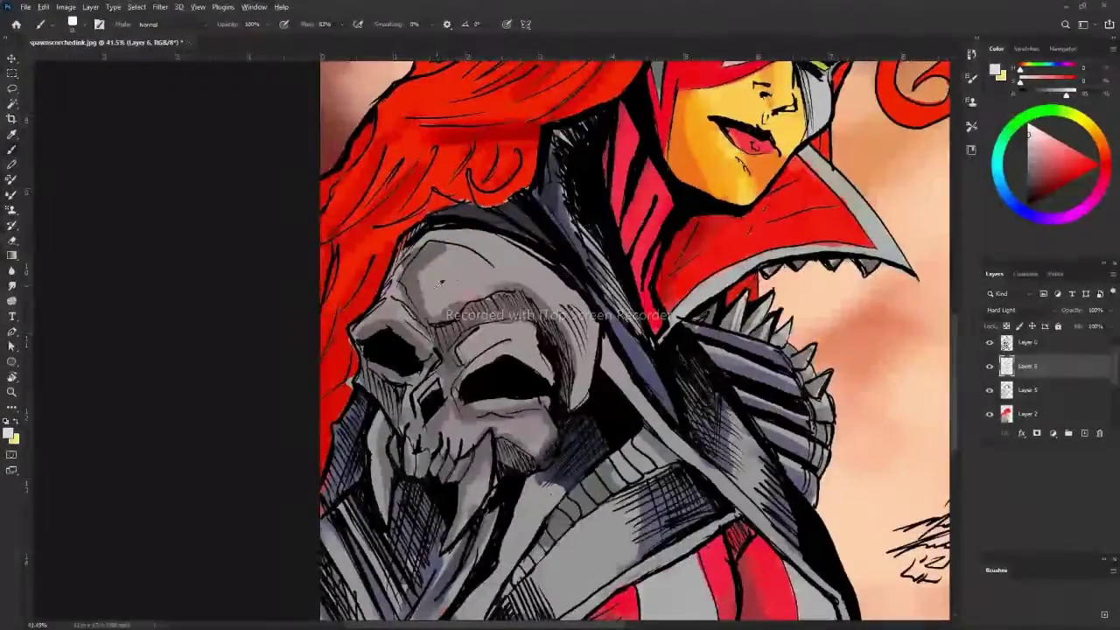
Highlight the skull's forehead, brow, cheek and both lower fangs.
mouse_move(452, 285)
left_mouse_down()
mouse_move(472, 262)
mouse_move(396, 301)
mouse_move(431, 335)
mouse_move(473, 334)
mouse_move(425, 394)
mouse_move(456, 435)
left_mouse_up()
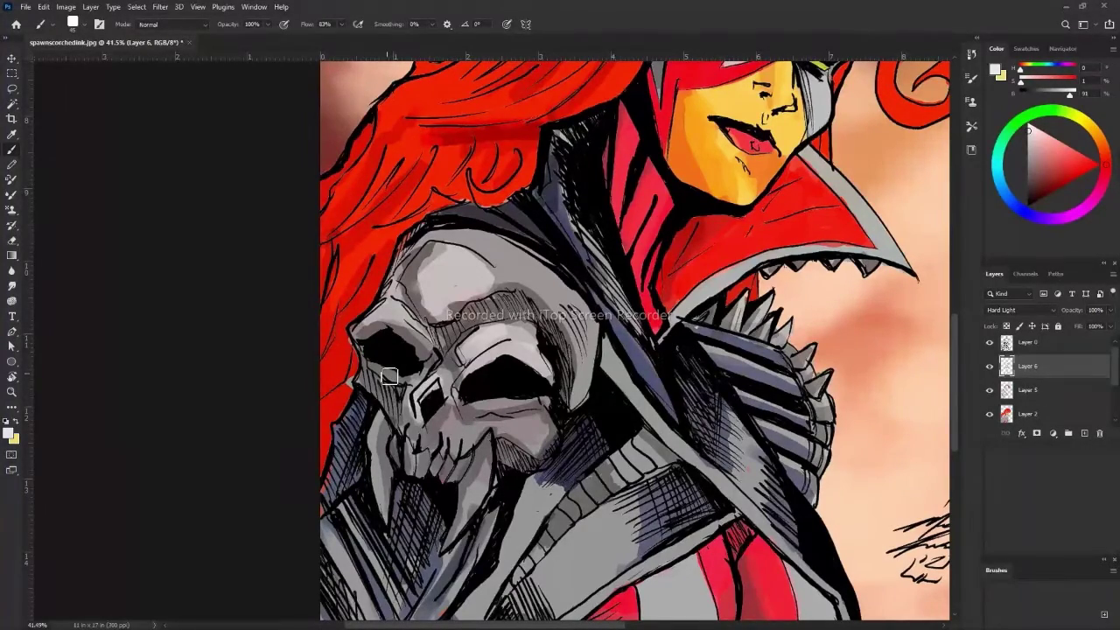
left_click_drag(479, 430, 466, 531)
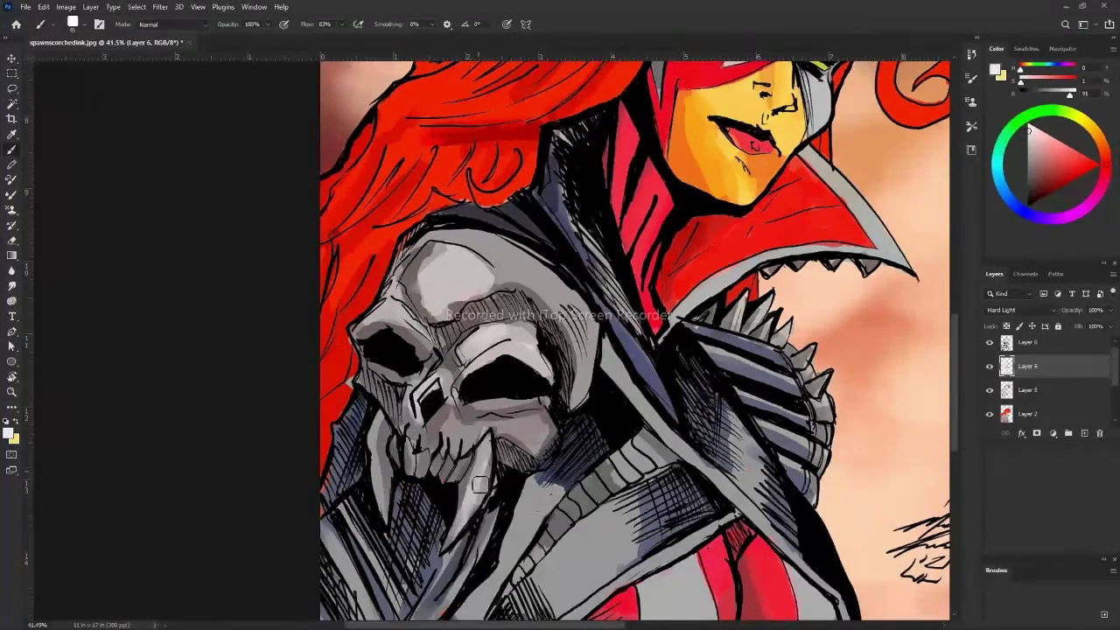
left_click_drag(389, 407, 376, 499)
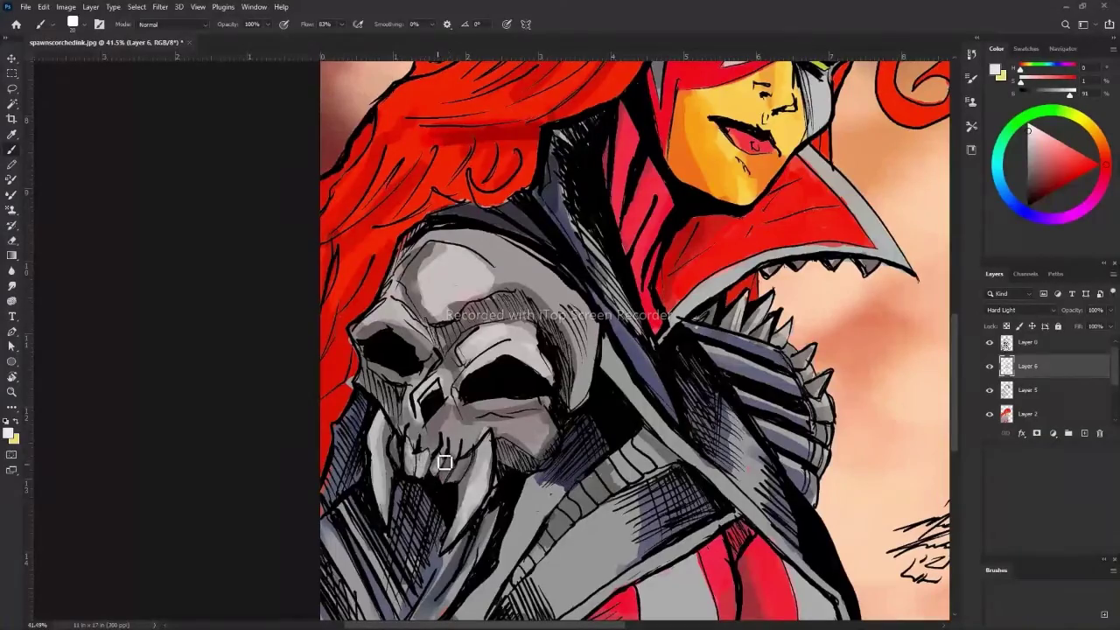
scroll(406, 454, "down", 2)
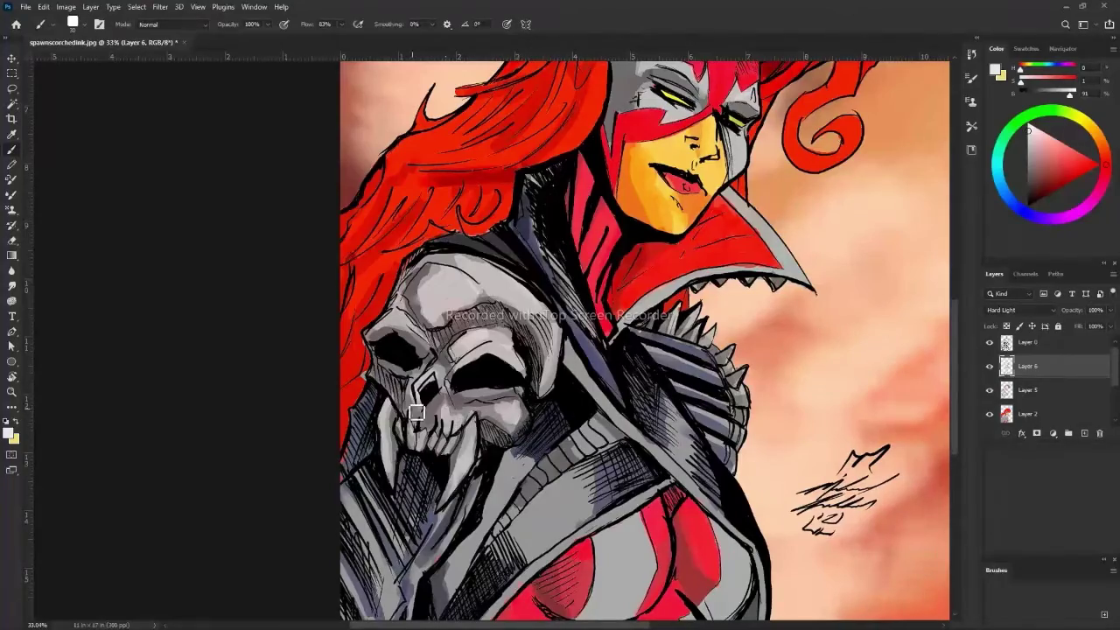
scroll(380, 357, "down", 3)
scroll(498, 281, "up", 3)
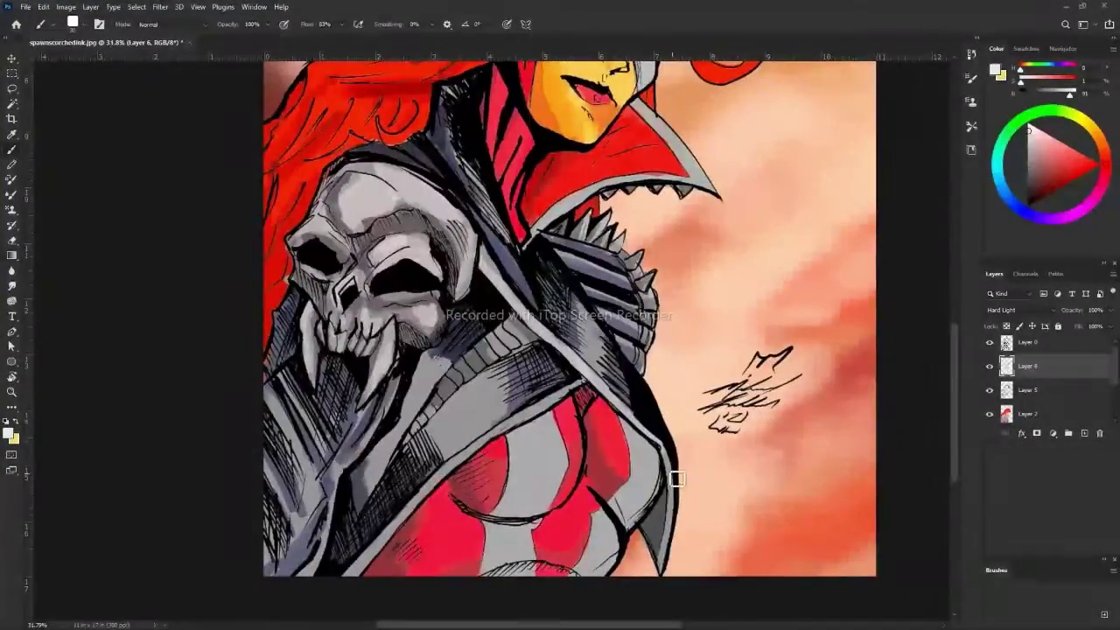
scroll(665, 563, "down", 3)
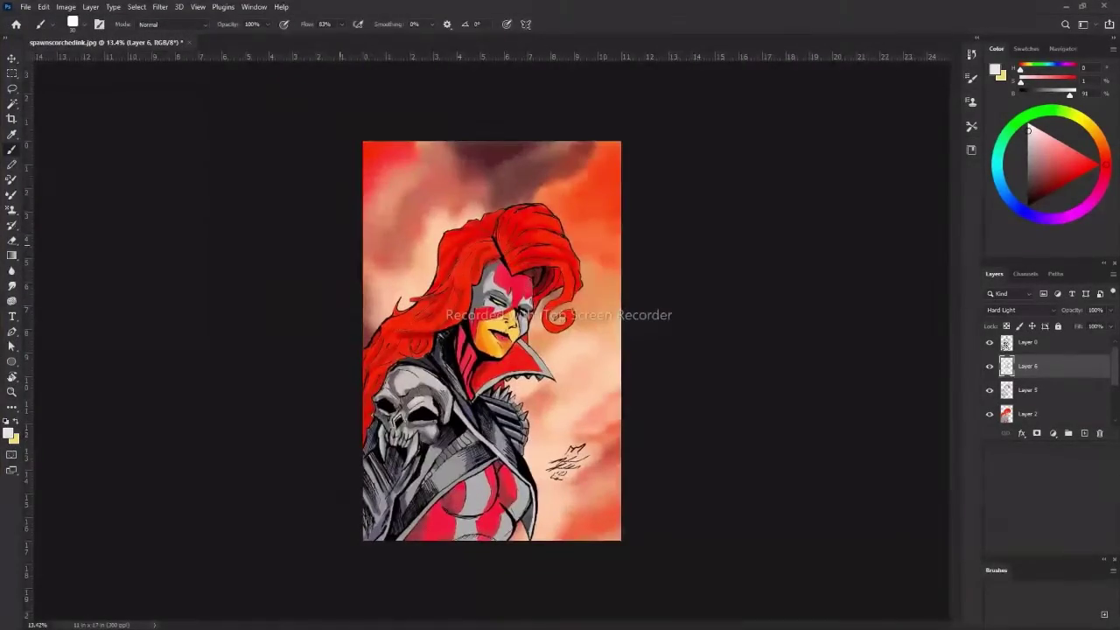
scroll(359, 508, "up", 3)
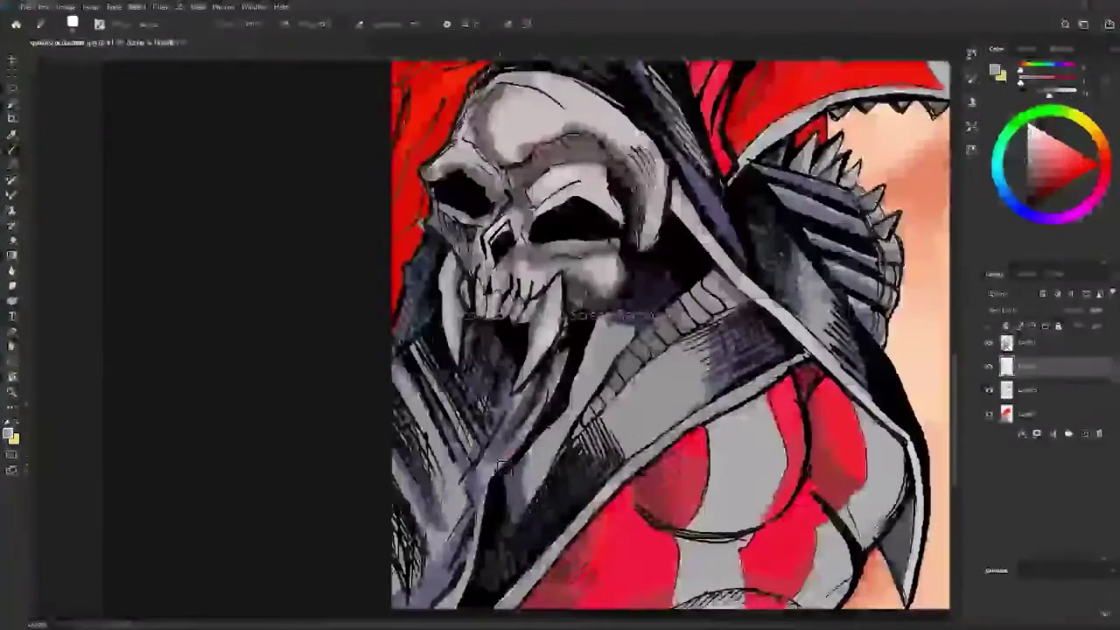
scroll(532, 436, "right", 2)
Sample a grey from the armour and pan the face back into close view.
left_click(511, 465, "alt")
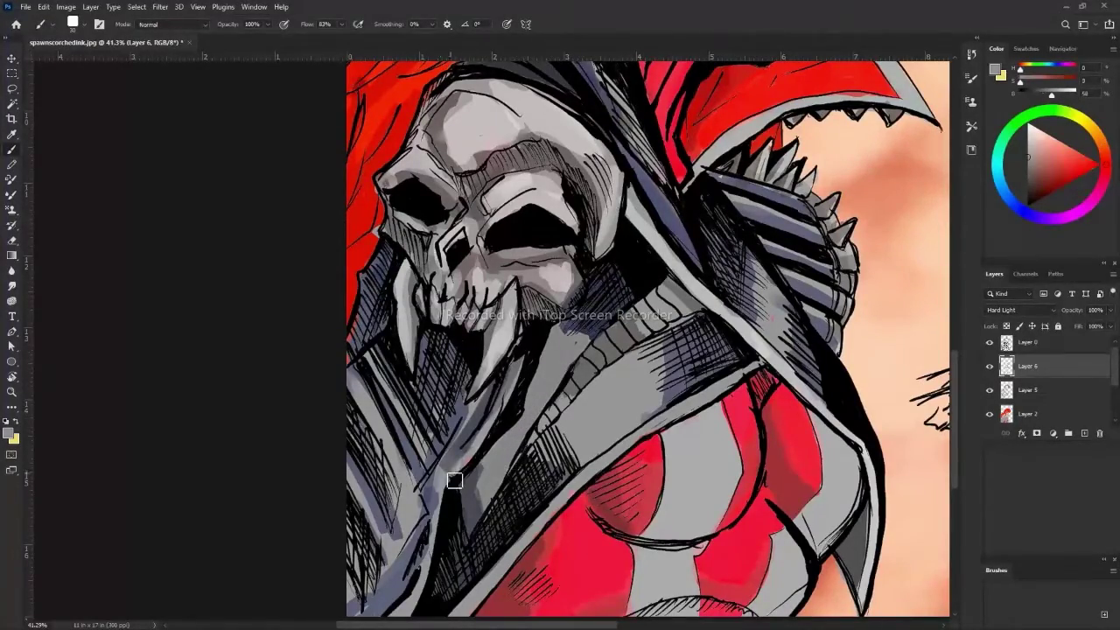
key("h")
left_click_drag(453, 482, 512, 262)
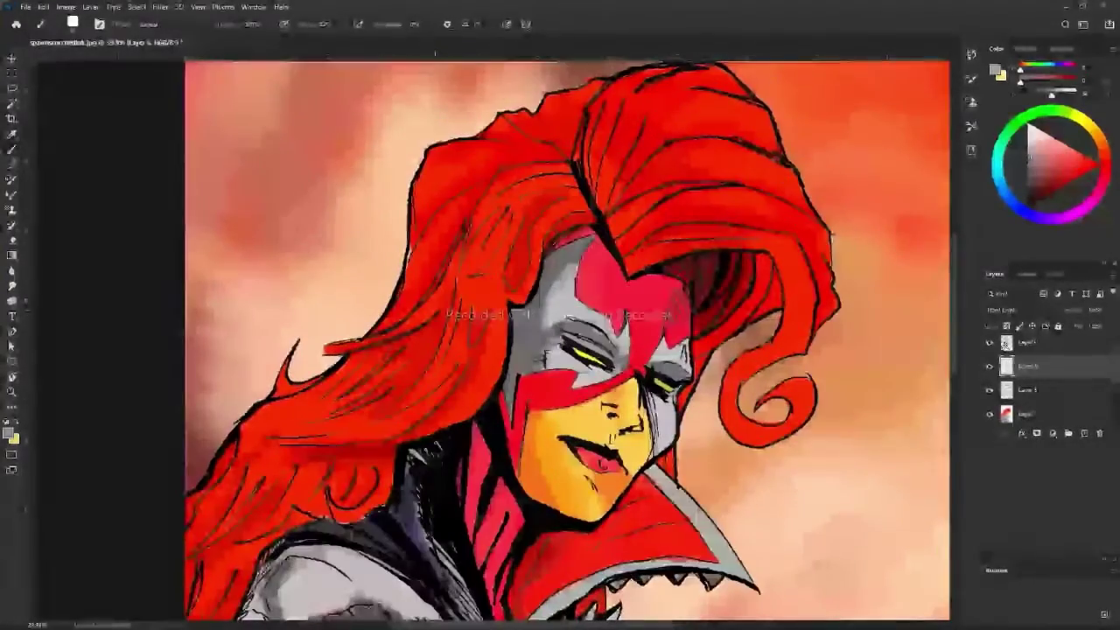
Sample the mask's pink and paint red into a grey patch on the torso.
left_click(624, 272, "alt")
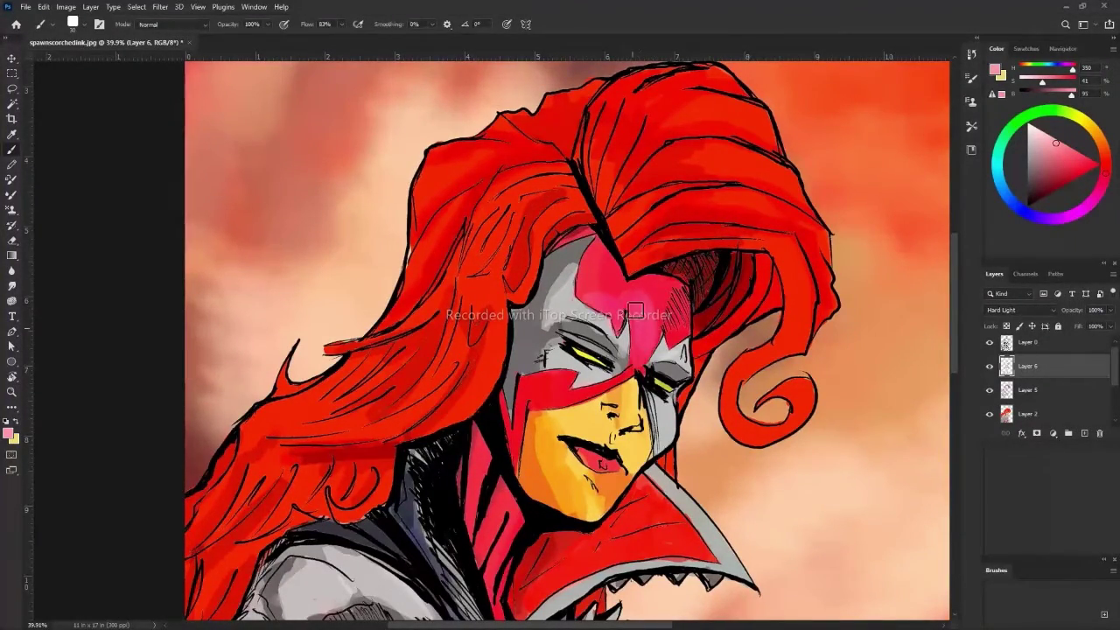
scroll(567, 389, "down", 1)
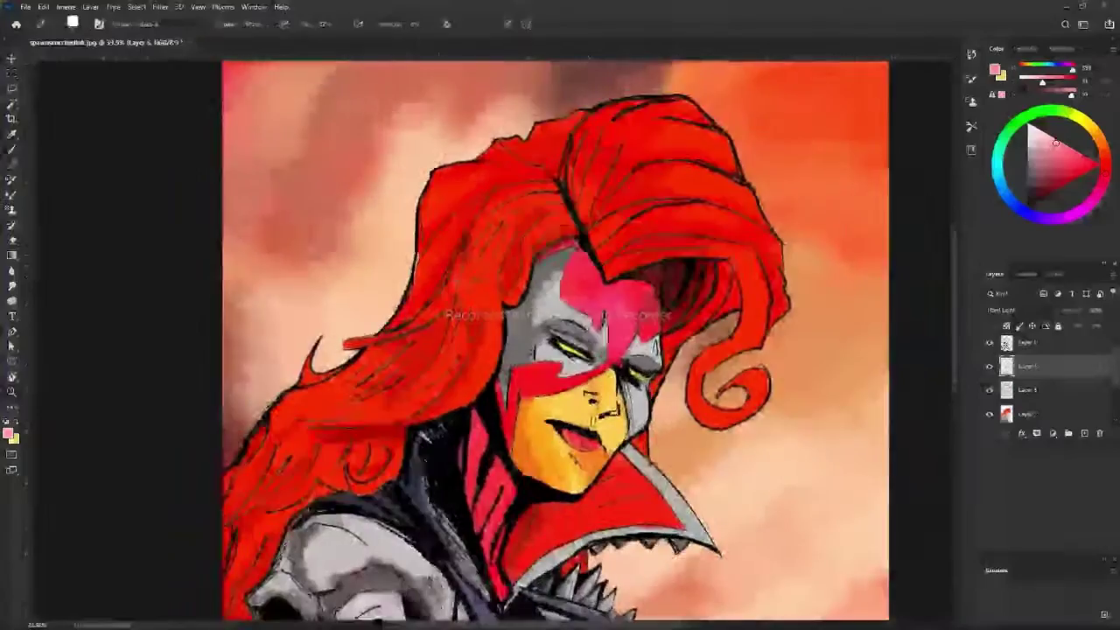
scroll(547, 394, "down", 7)
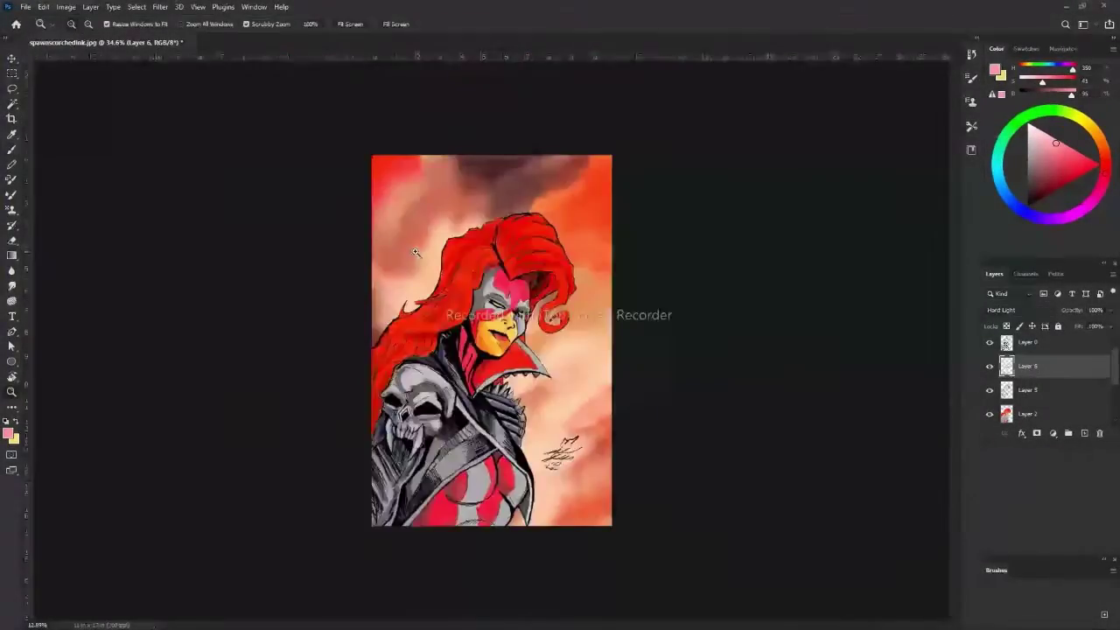
scroll(631, 461, "up", 6)
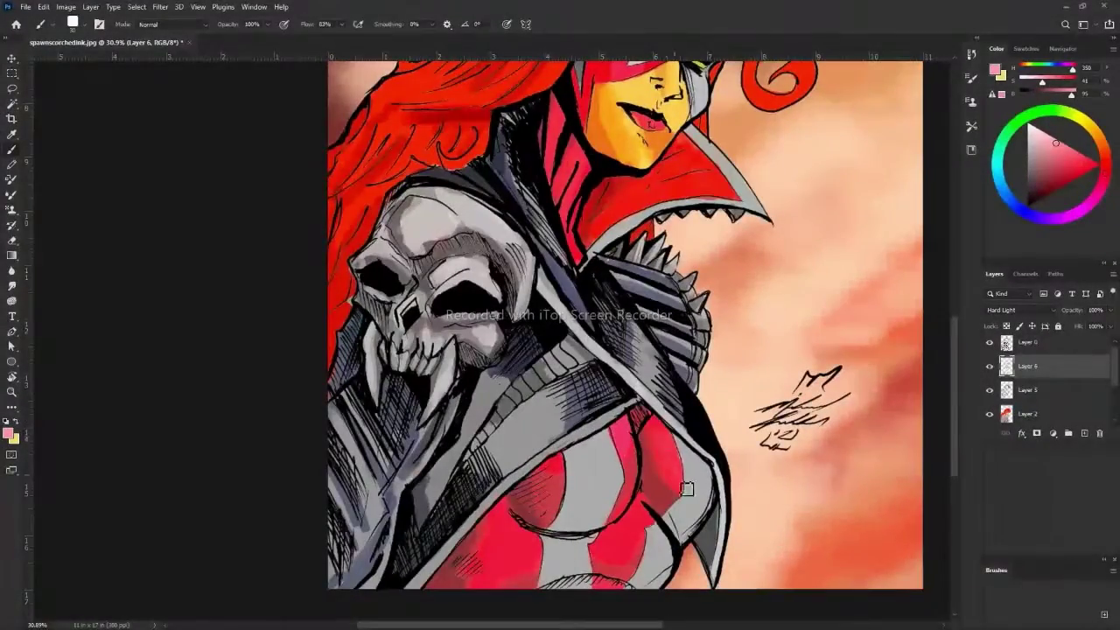
left_click_drag(644, 506, 633, 561)
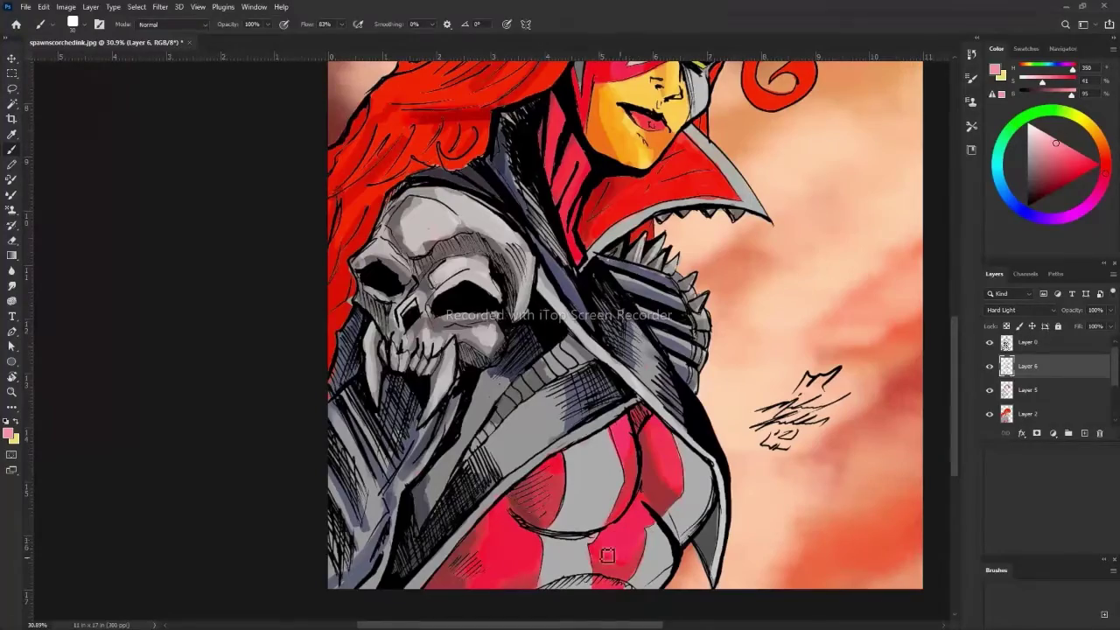
scroll(680, 496, "down", 5)
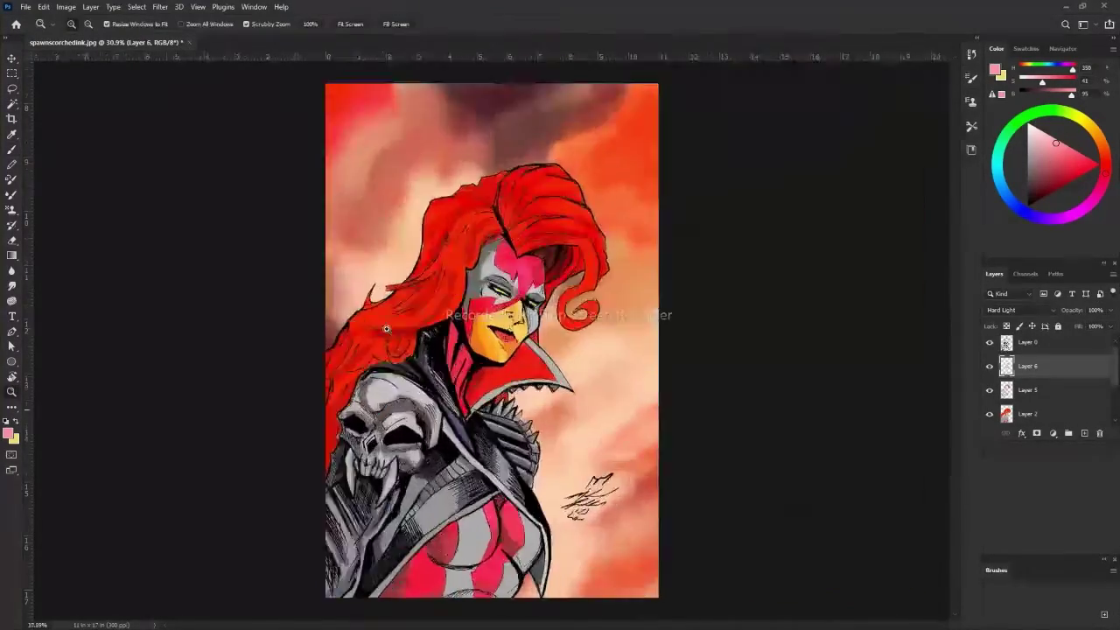
scroll(503, 532, "up", 3)
scroll(503, 532, "up", 2)
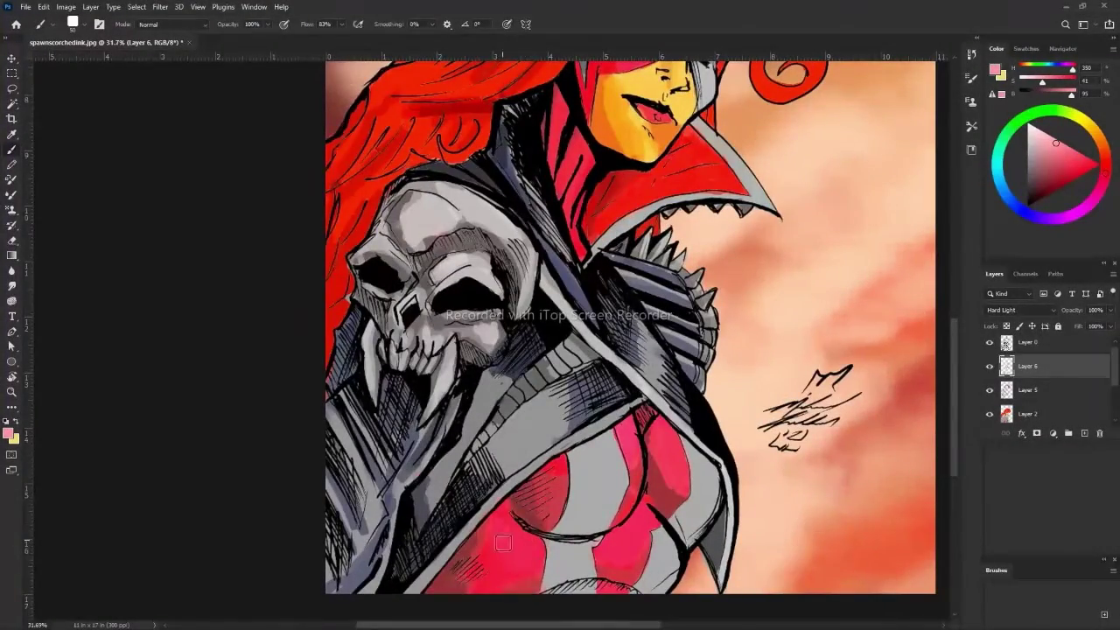
scroll(359, 534, "down", 3)
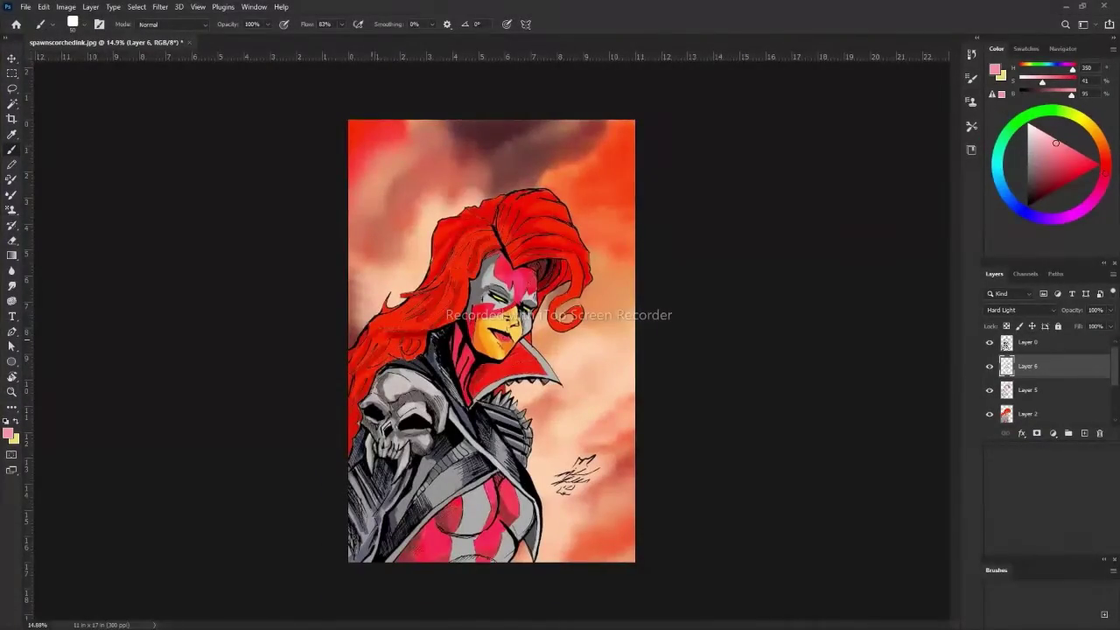
scroll(424, 346, "up", 2)
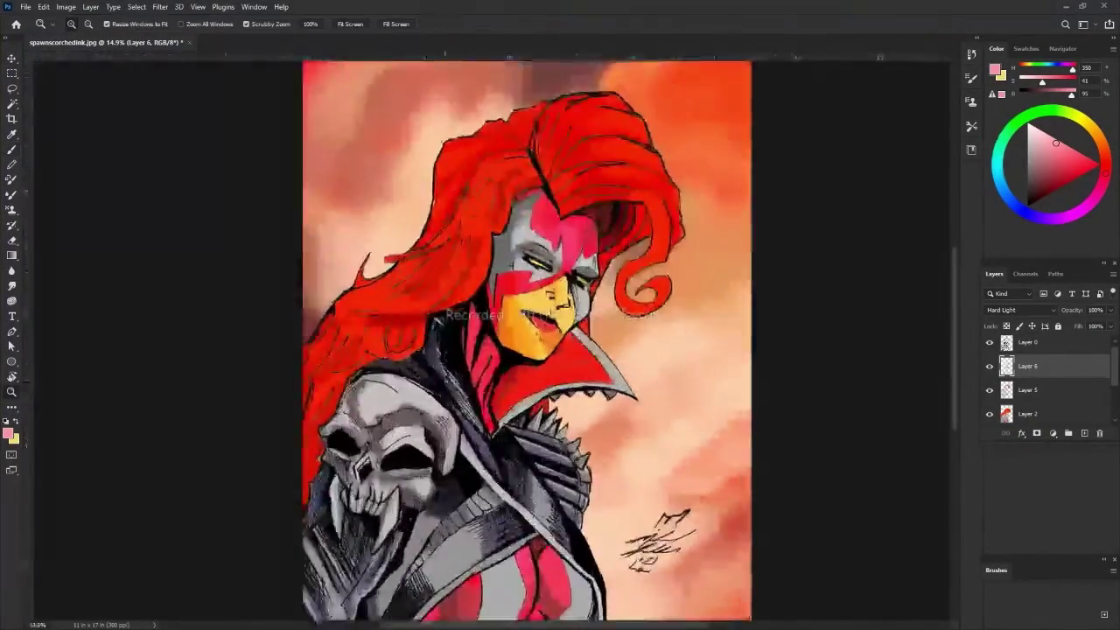
scroll(424, 346, "up", 2)
With orange, highlight the hair left of the face and the upper hair.
left_click(1096, 132)
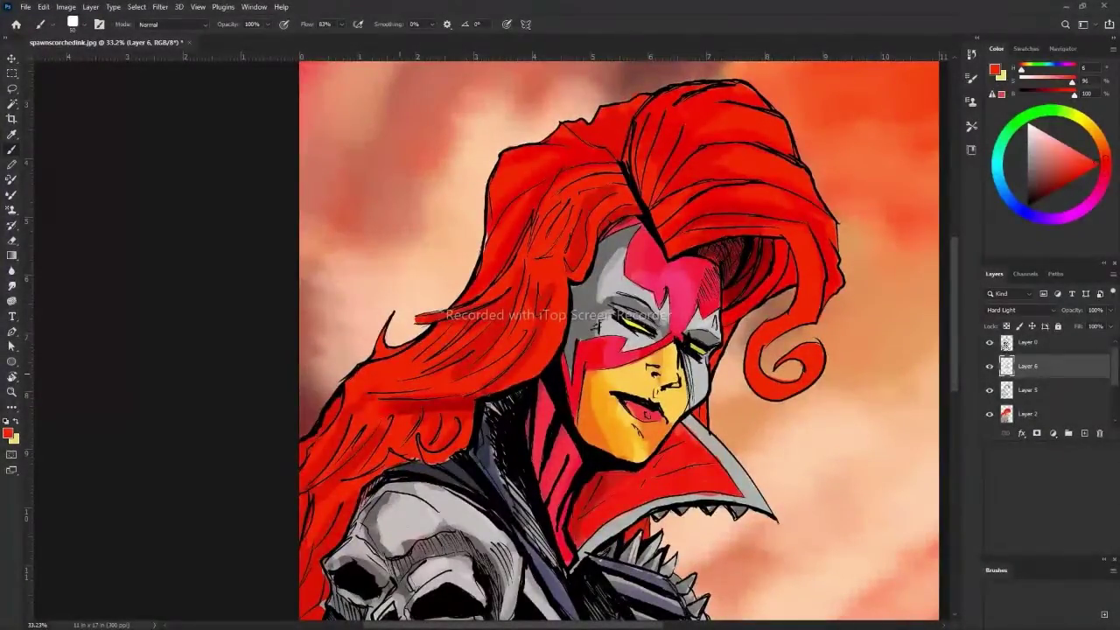
left_click(1059, 154)
mouse_move(603, 200)
left_mouse_down()
mouse_move(573, 282)
mouse_move(503, 385)
left_mouse_up()
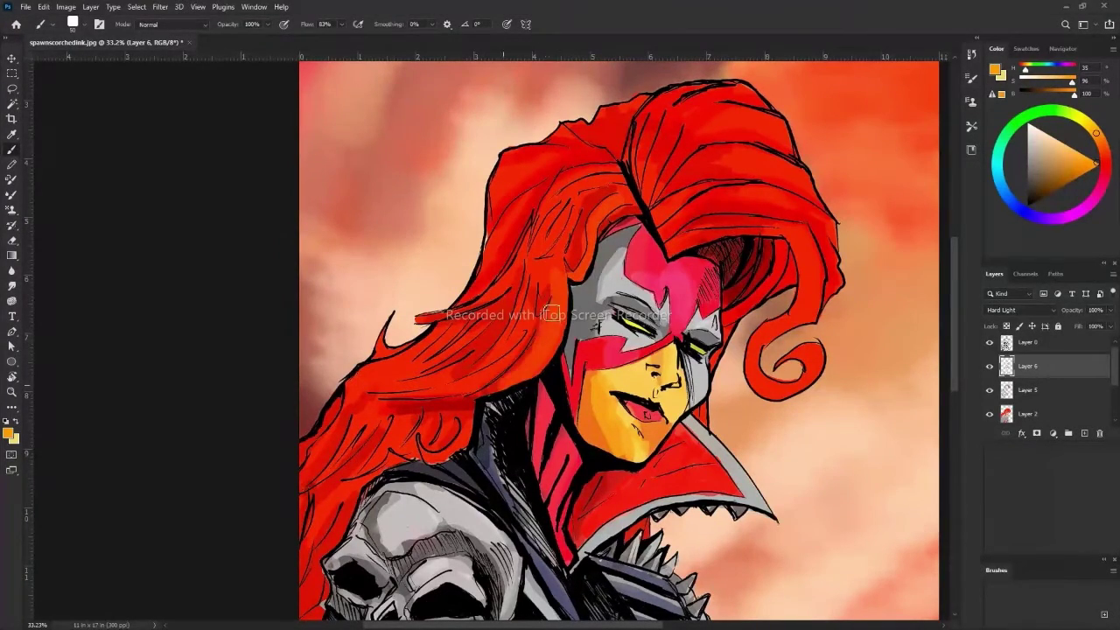
left_click_drag(520, 329, 378, 401)
mouse_move(520, 280)
left_mouse_down()
mouse_move(415, 373)
mouse_move(488, 175)
mouse_move(498, 219)
left_mouse_up()
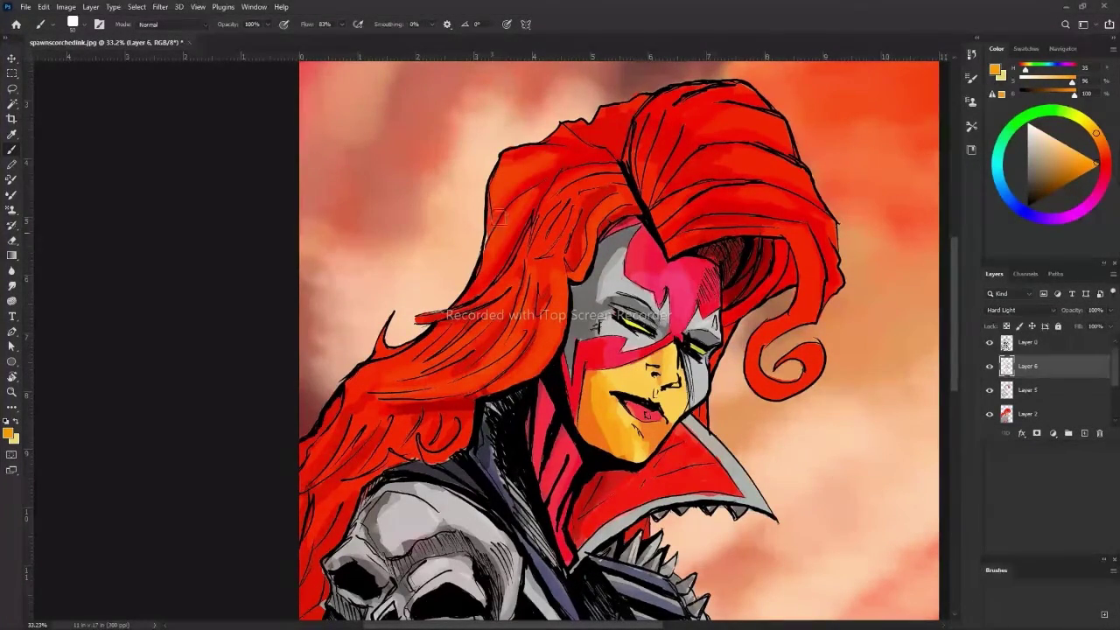
left_click_drag(569, 189, 536, 261)
left_click_drag(635, 103, 602, 129)
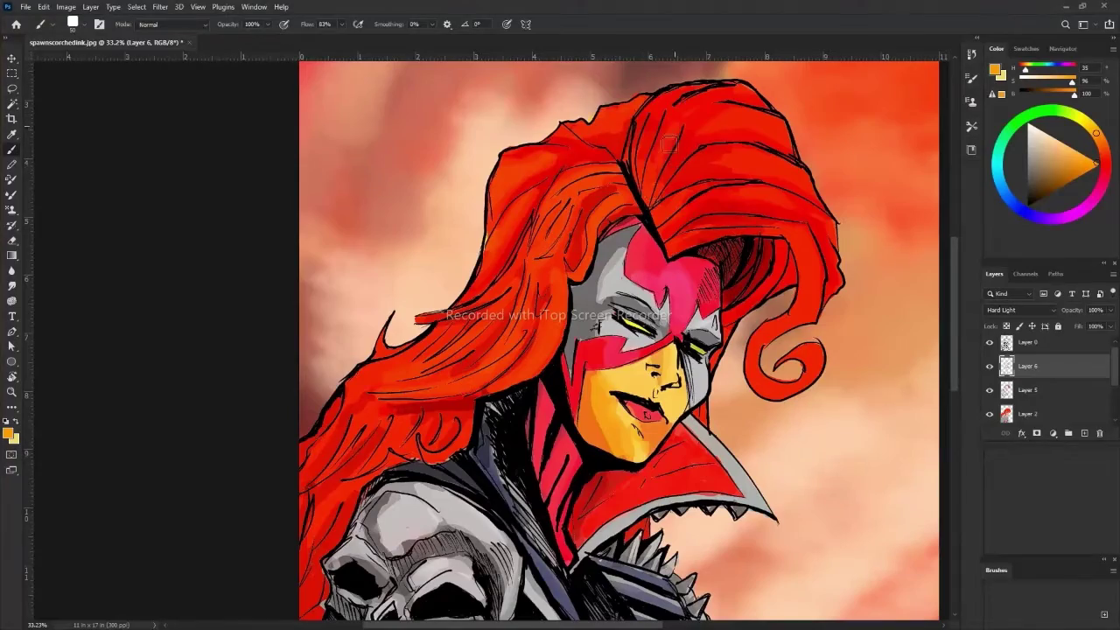
Add orange highlights to the hair right of the face and the left side.
mouse_move(669, 143)
left_mouse_down()
mouse_move(705, 245)
mouse_move(810, 298)
left_mouse_up()
mouse_move(796, 245)
left_mouse_down()
mouse_move(753, 385)
mouse_move(818, 361)
left_mouse_up()
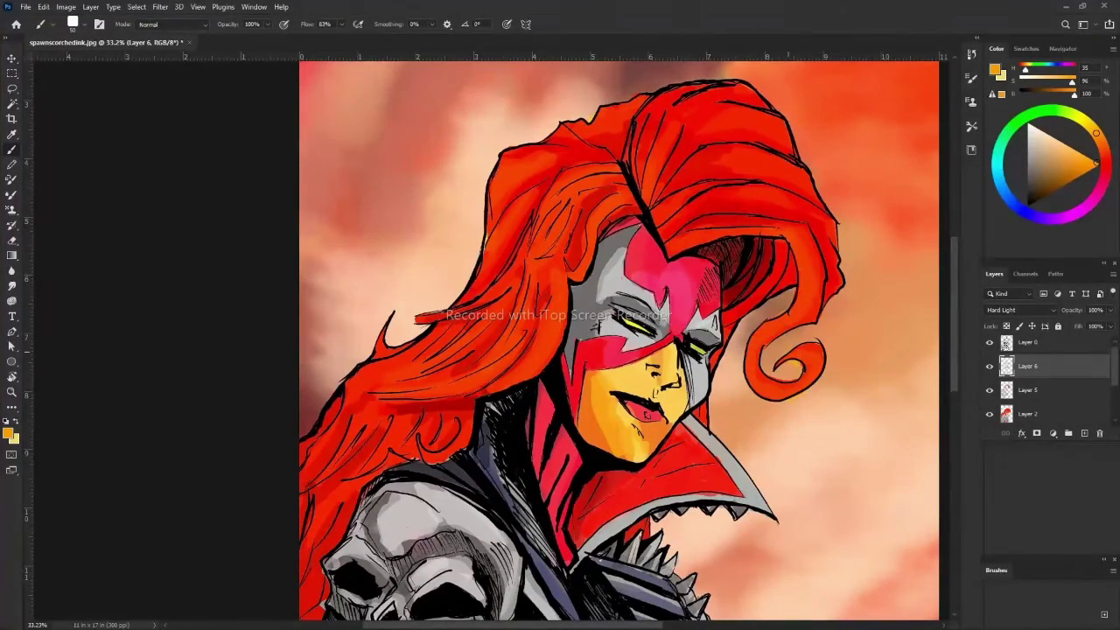
scroll(411, 264, "down", 3)
scroll(403, 393, "up", 2)
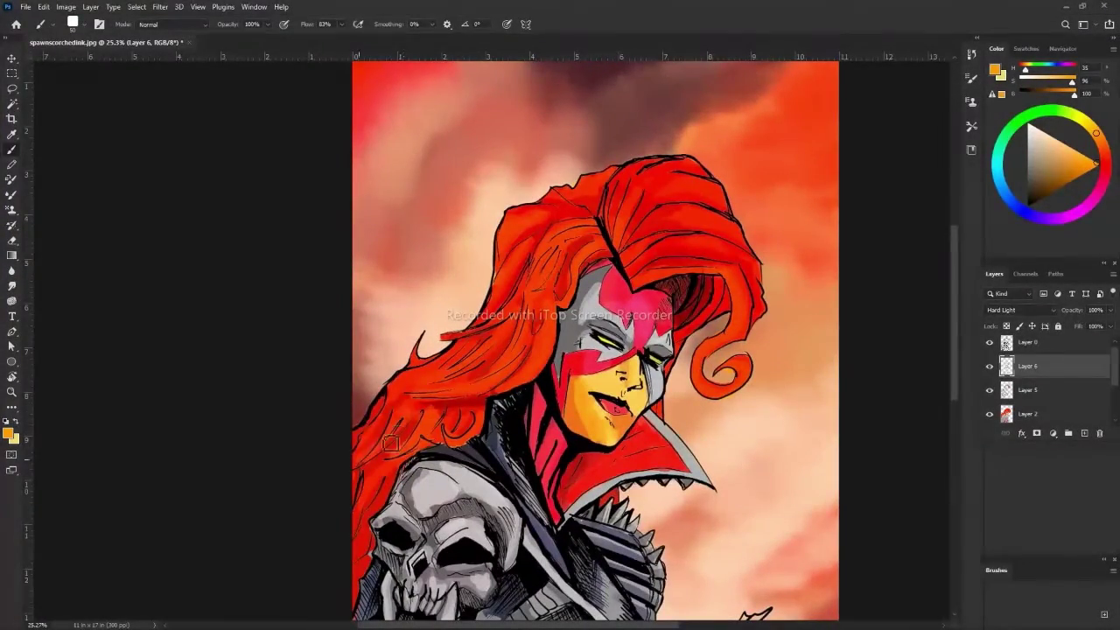
left_click_drag(390, 444, 427, 381)
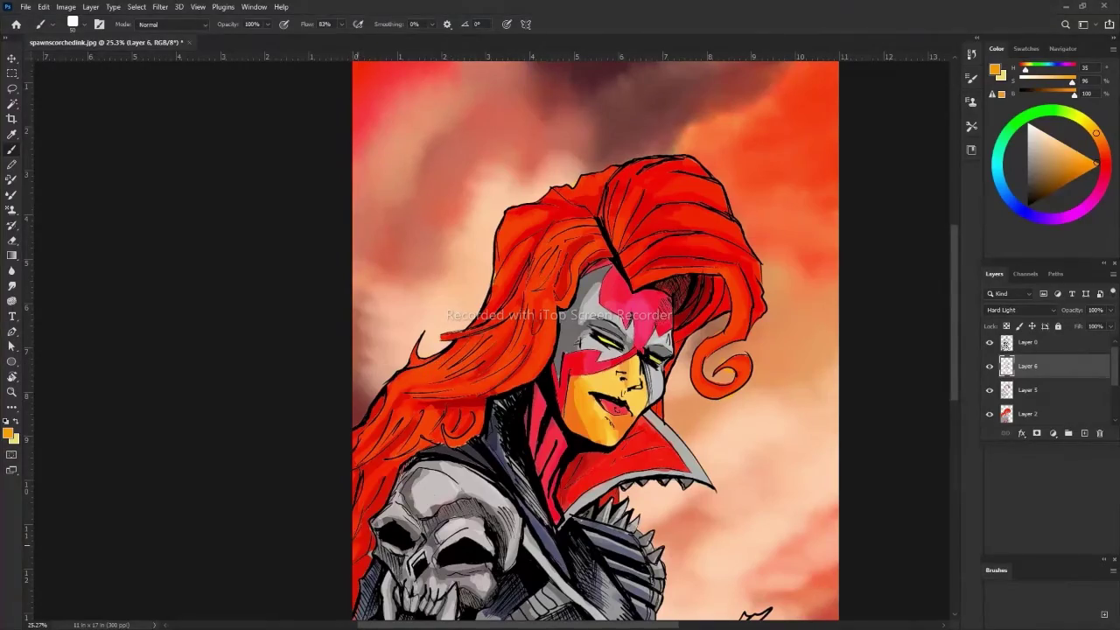
scroll(372, 335, "down", 3)
scroll(372, 335, "up", 2)
scroll(372, 335, "up", 2)
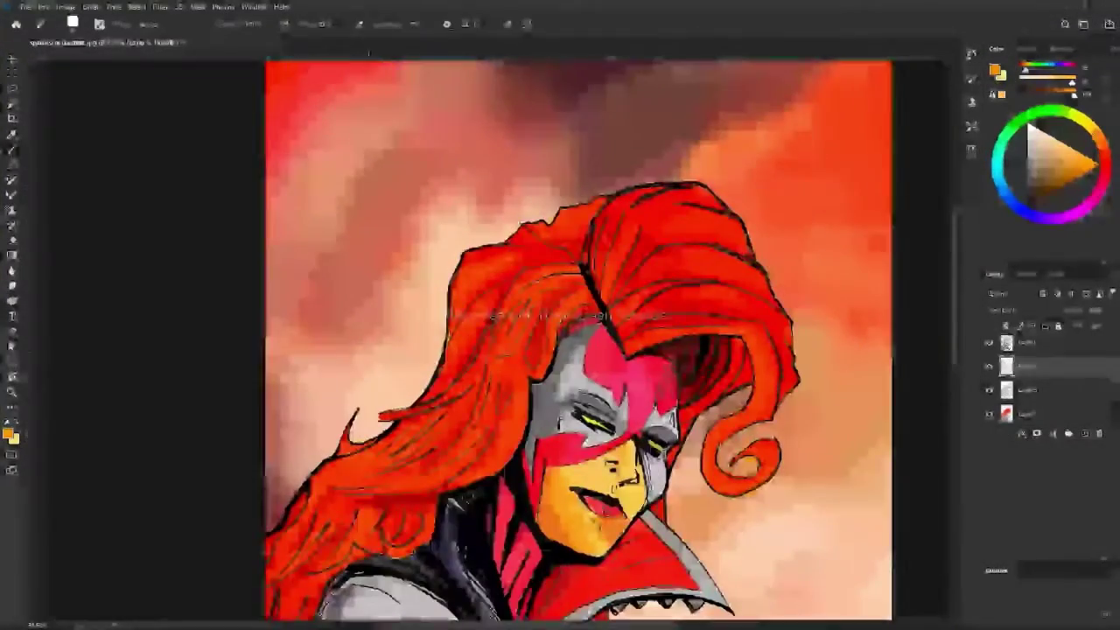
Brush light peach highlights over the left hair, upper-right strands and right curl.
left_click(372, 335, "alt")
left_click_drag(503, 472, 460, 376)
mouse_move(481, 455)
left_mouse_down()
mouse_move(446, 372)
mouse_move(488, 273)
left_mouse_up()
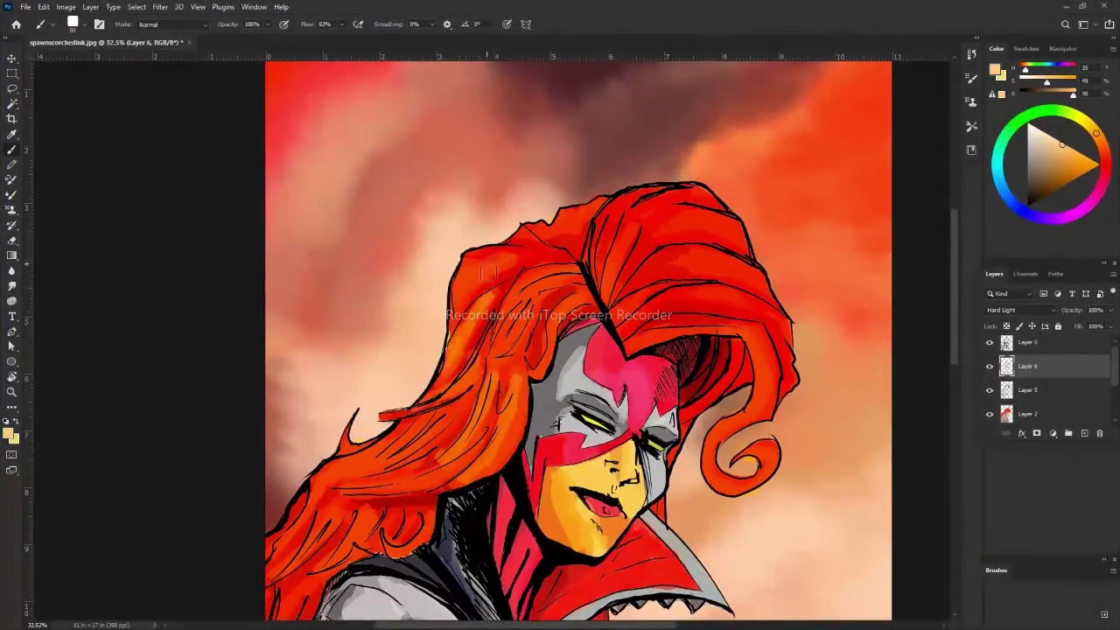
left_click_drag(613, 284, 731, 214)
left_click_drag(612, 320, 761, 254)
mouse_move(639, 341)
left_mouse_down()
mouse_move(765, 391)
mouse_move(713, 477)
mouse_move(770, 447)
left_mouse_up()
scroll(332, 257, "down", 3)
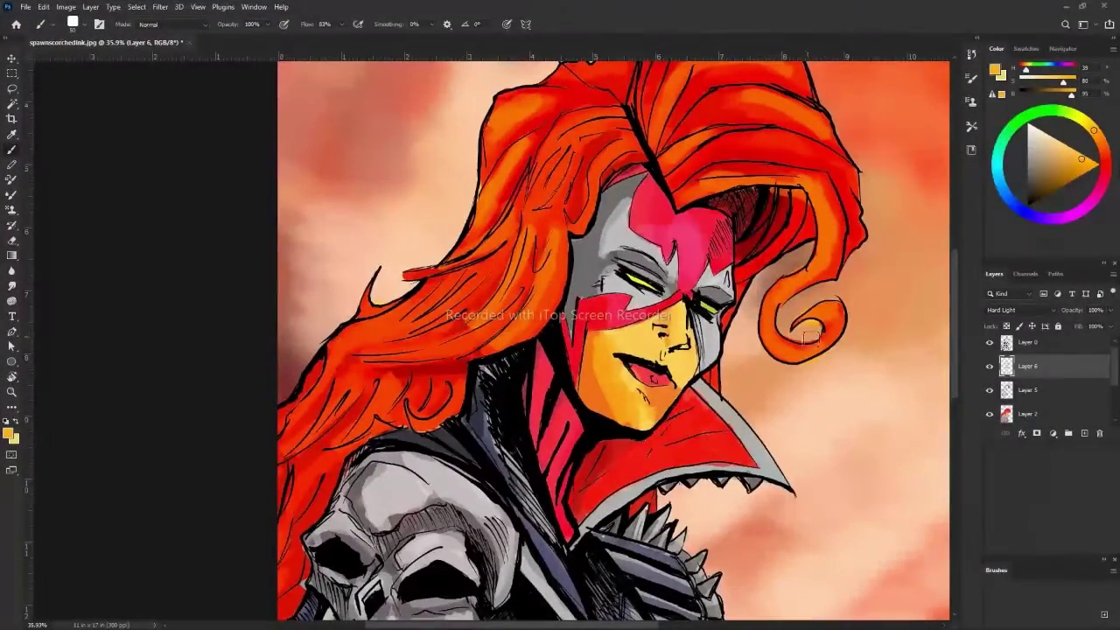
key("e")
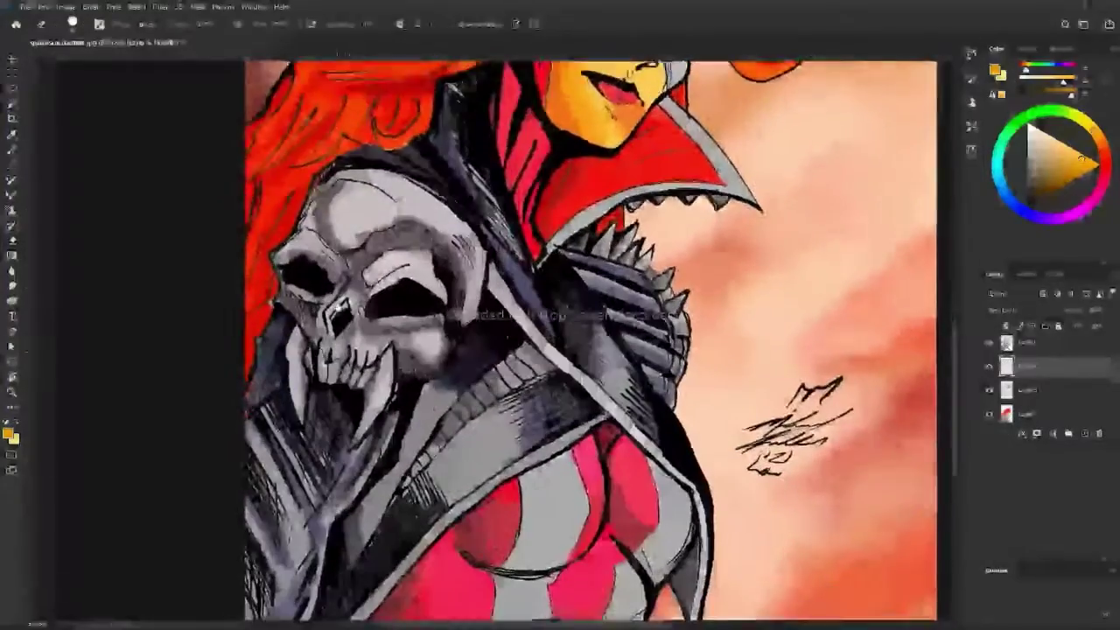
Shrink the brush and add small ink marks to the mask's right side.
key("z")
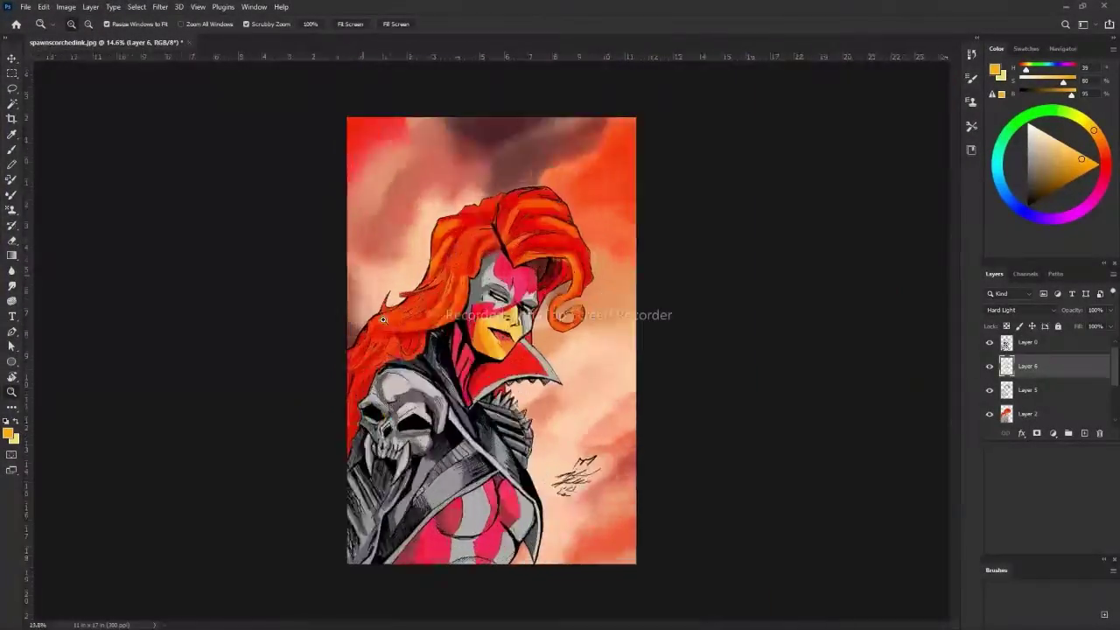
key("b")
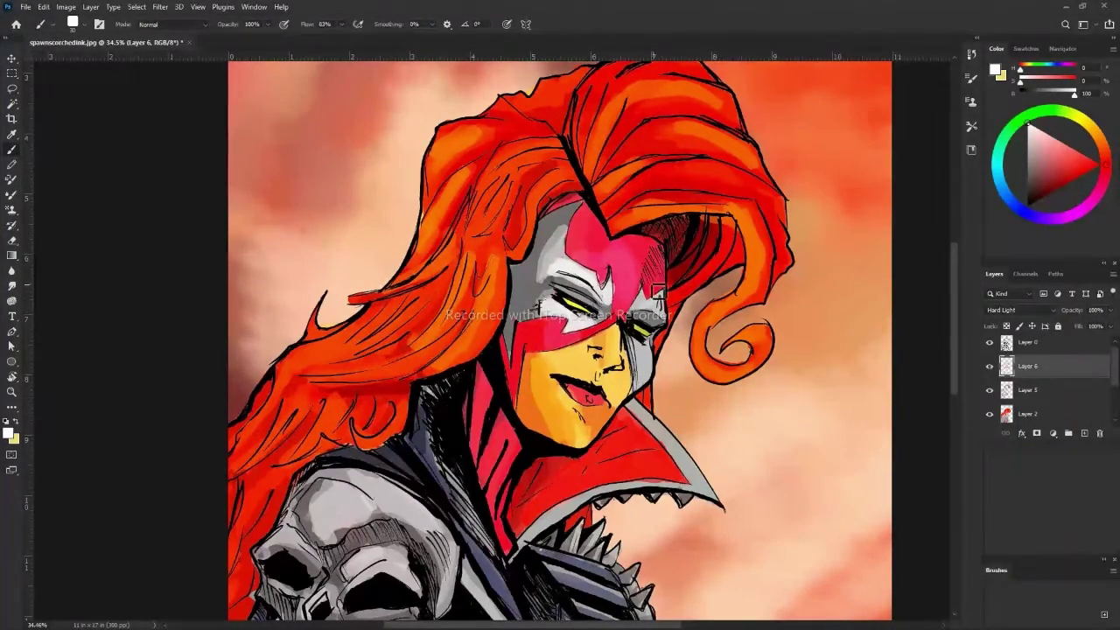
key("bracketleft")
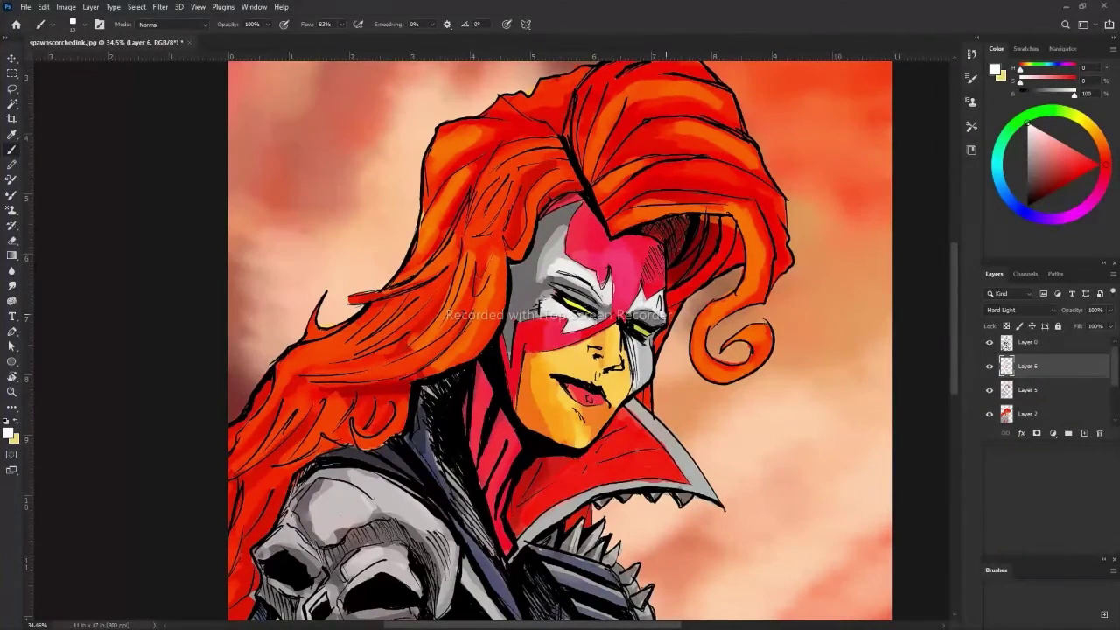
left_click_drag(659, 359, 651, 385)
Paint white highlights on the chest armour, chest plate edge and adjacent grey armour.
left_click_drag(556, 322, 468, 375)
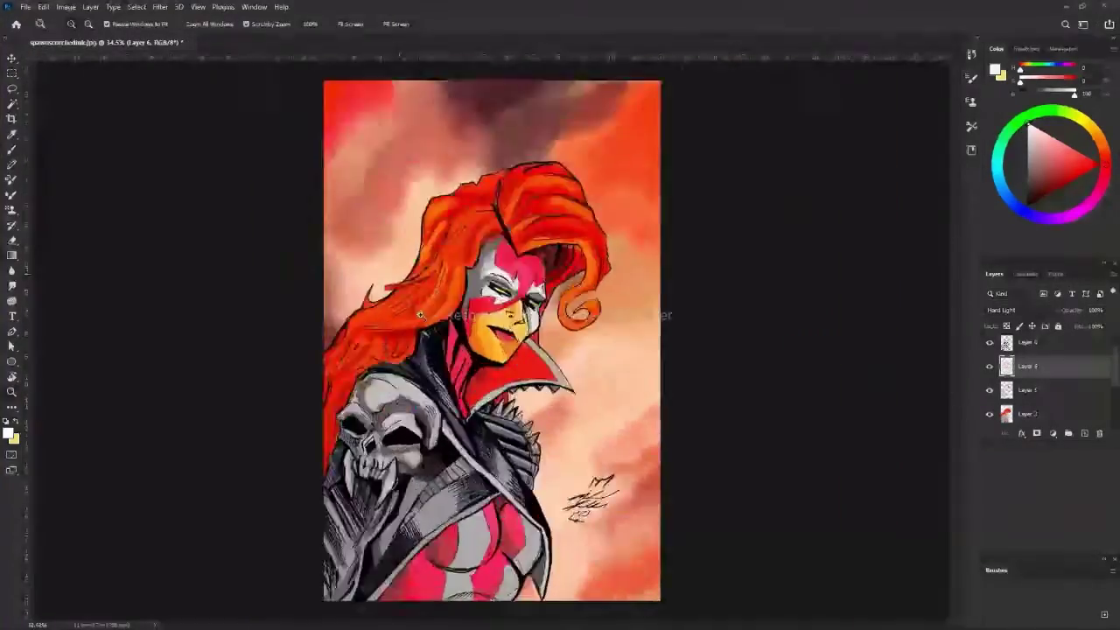
scroll(468, 375, "down", 5)
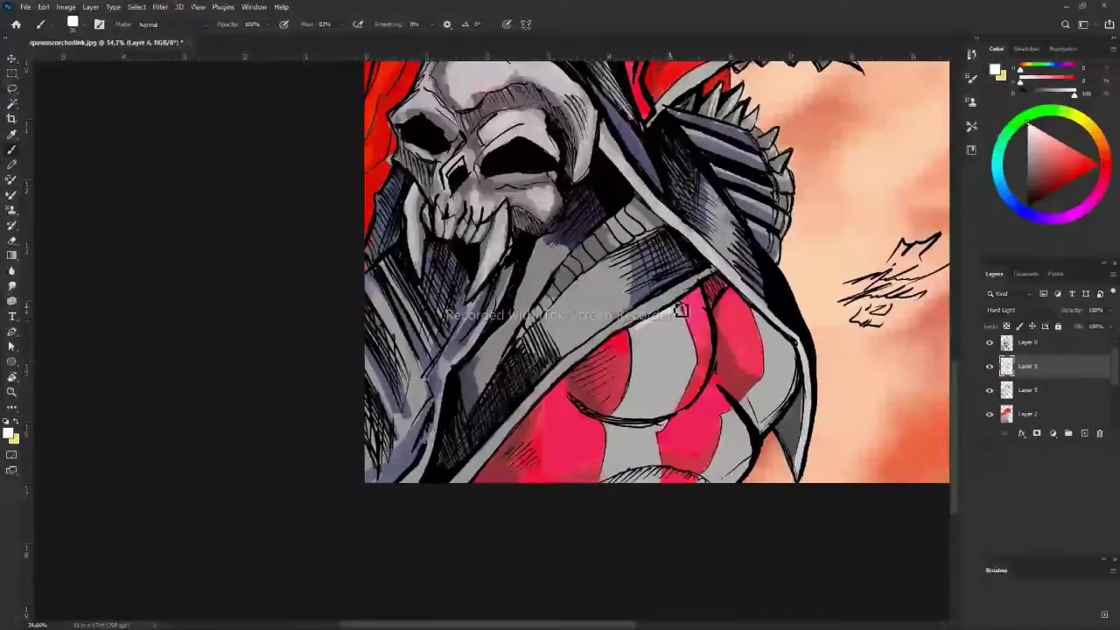
mouse_move(658, 346)
left_mouse_down()
mouse_move(638, 350)
mouse_move(664, 320)
left_mouse_up()
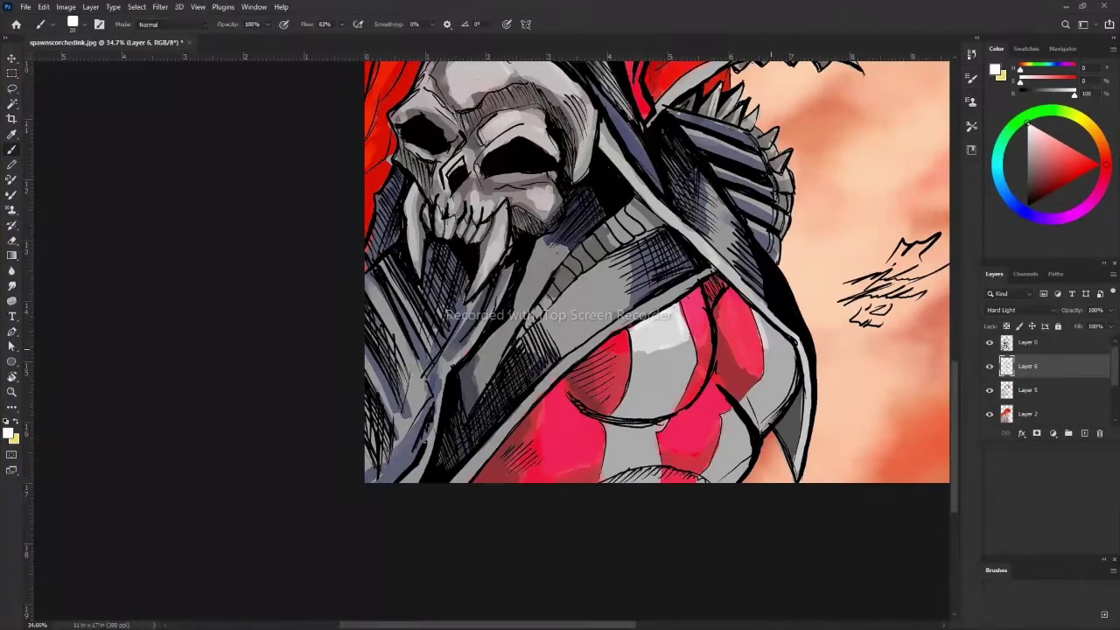
scroll(763, 359, "down", 5)
scroll(642, 360, "up", 4)
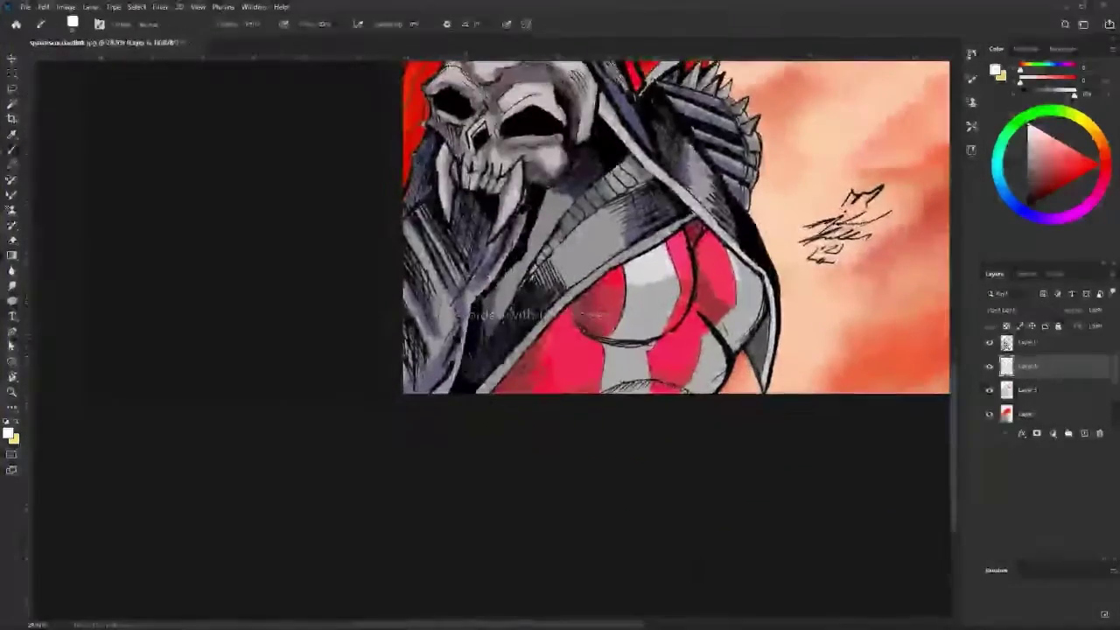
left_click_drag(643, 360, 637, 375)
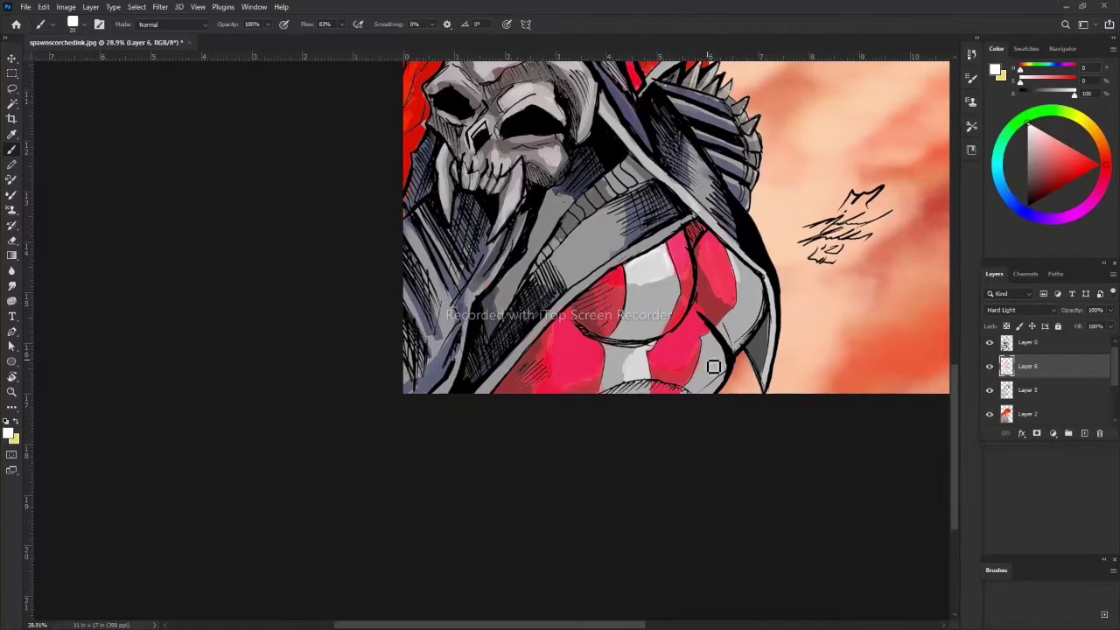
mouse_move(713, 366)
left_mouse_down()
mouse_move(708, 353)
mouse_move(705, 393)
mouse_move(715, 347)
left_mouse_up()
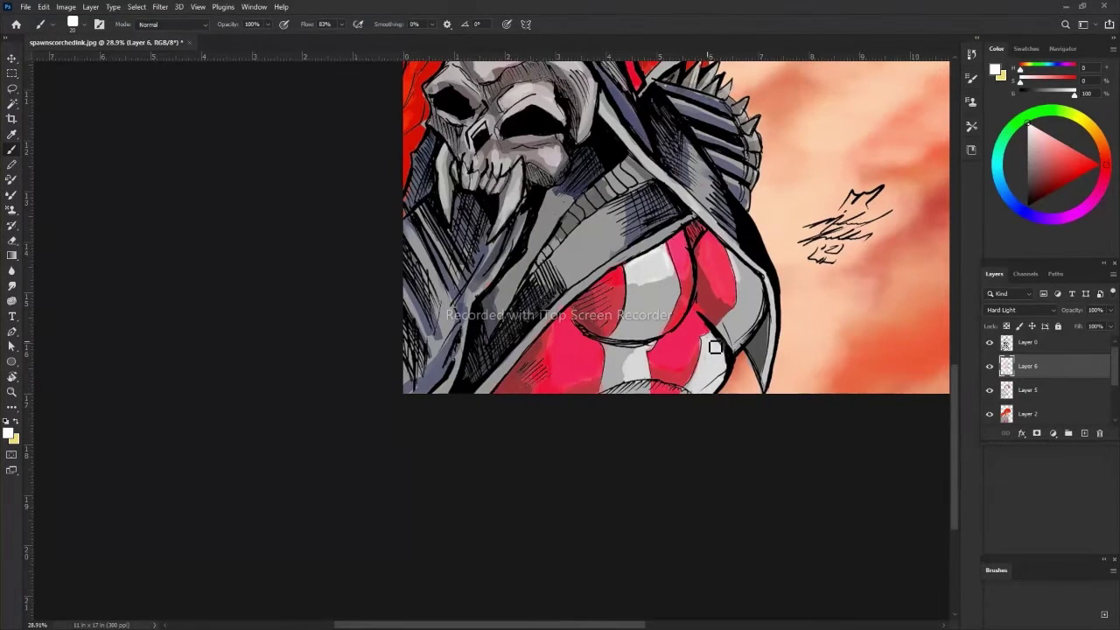
mouse_move(746, 283)
left_mouse_down()
mouse_move(745, 300)
mouse_move(751, 293)
left_mouse_up()
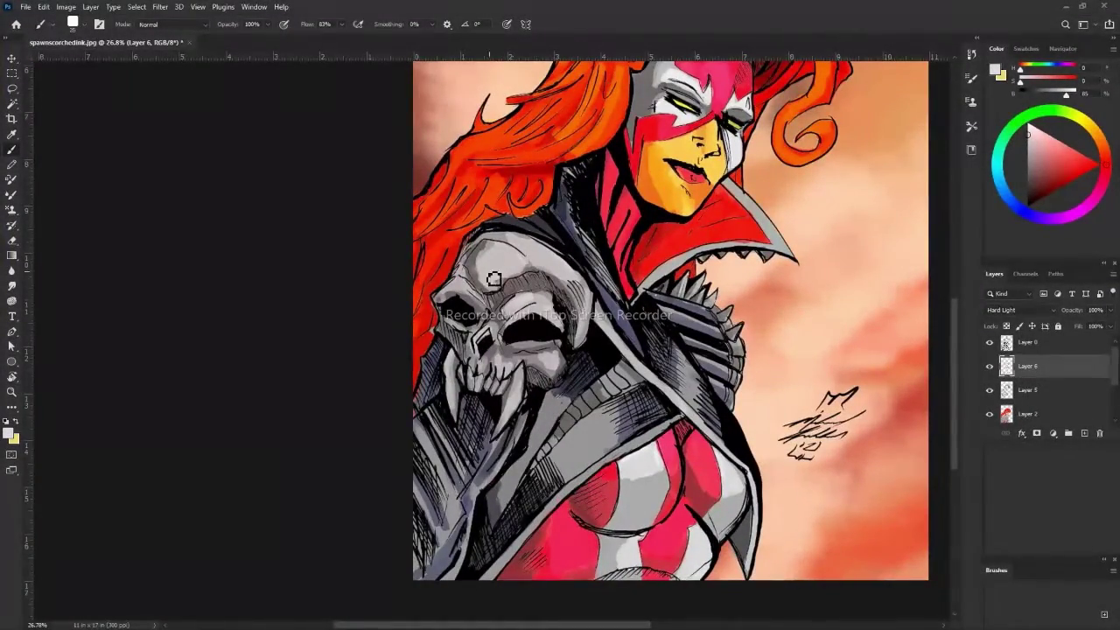
Highlight the top and side of the skull and make Layer 6 active again.
mouse_move(494, 279)
left_mouse_down()
mouse_move(524, 253)
mouse_move(560, 254)
mouse_move(515, 413)
mouse_move(499, 363)
mouse_move(455, 368)
mouse_move(460, 293)
mouse_move(486, 254)
left_mouse_up()
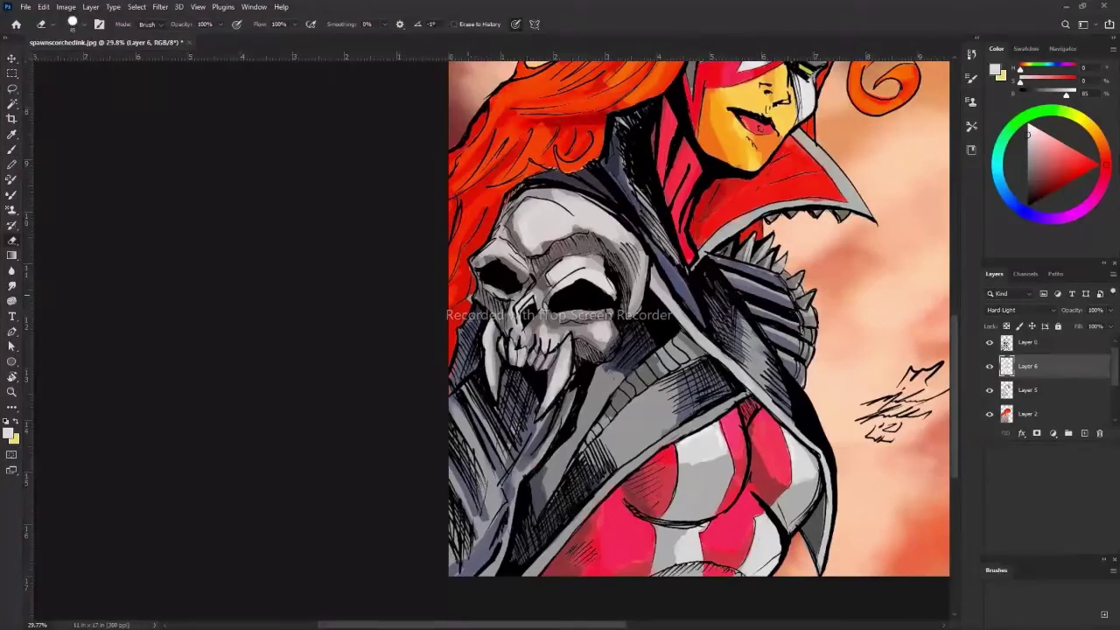
key("alt+bracketleft")
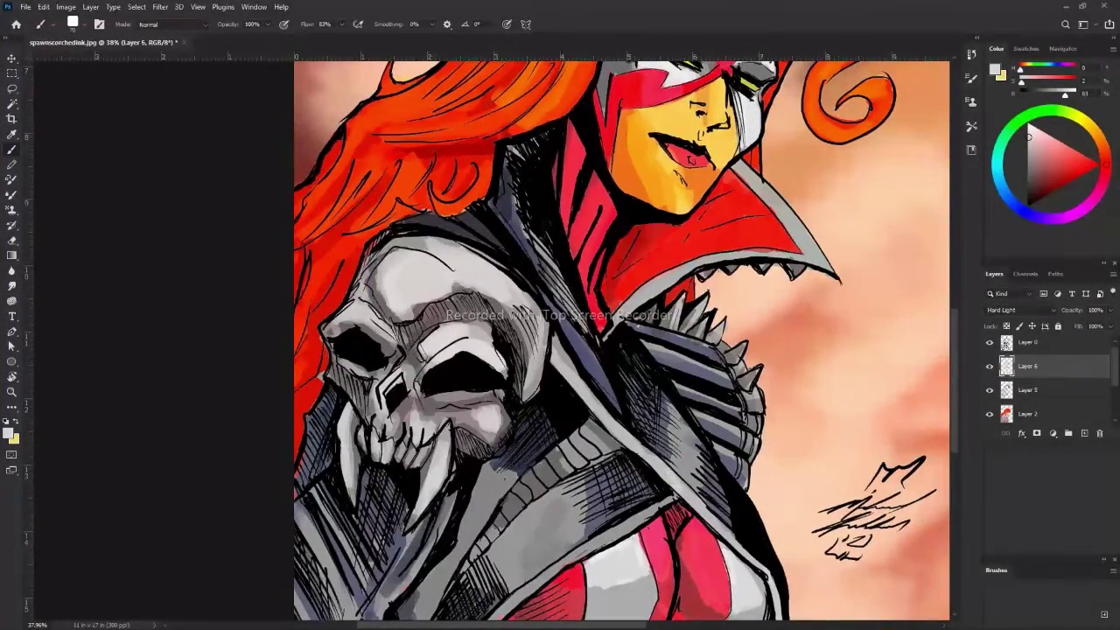
key("alt+bracketright")
left_click(539, 516, "alt")
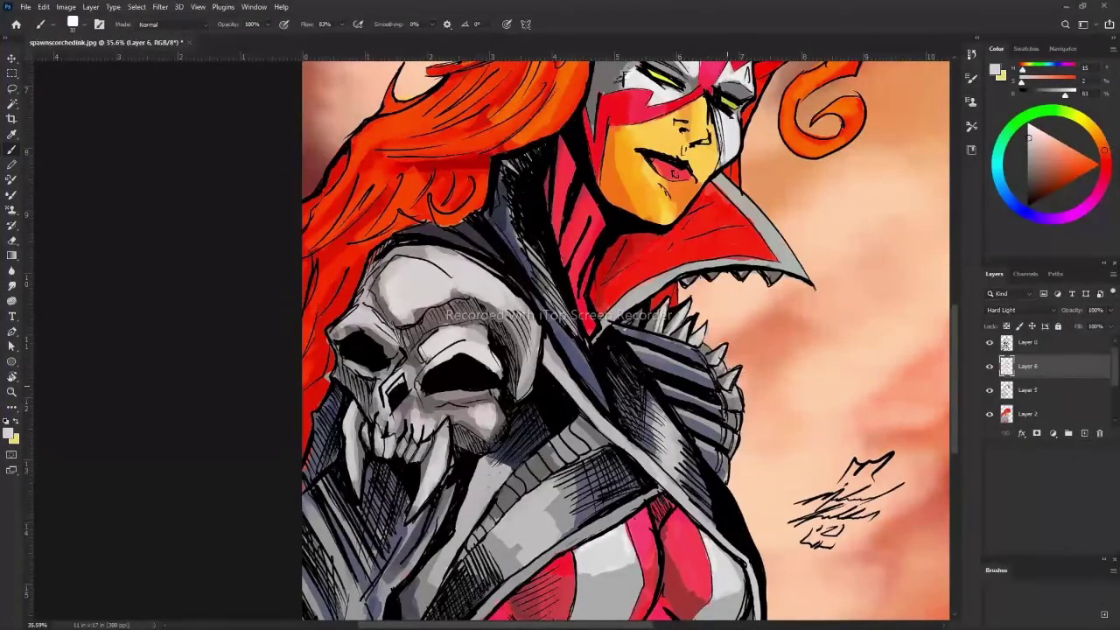
Highlight the spiky shoulder armour plates with lighter grey.
mouse_move(641, 356)
left_mouse_down()
mouse_move(727, 389)
mouse_move(731, 442)
left_mouse_up()
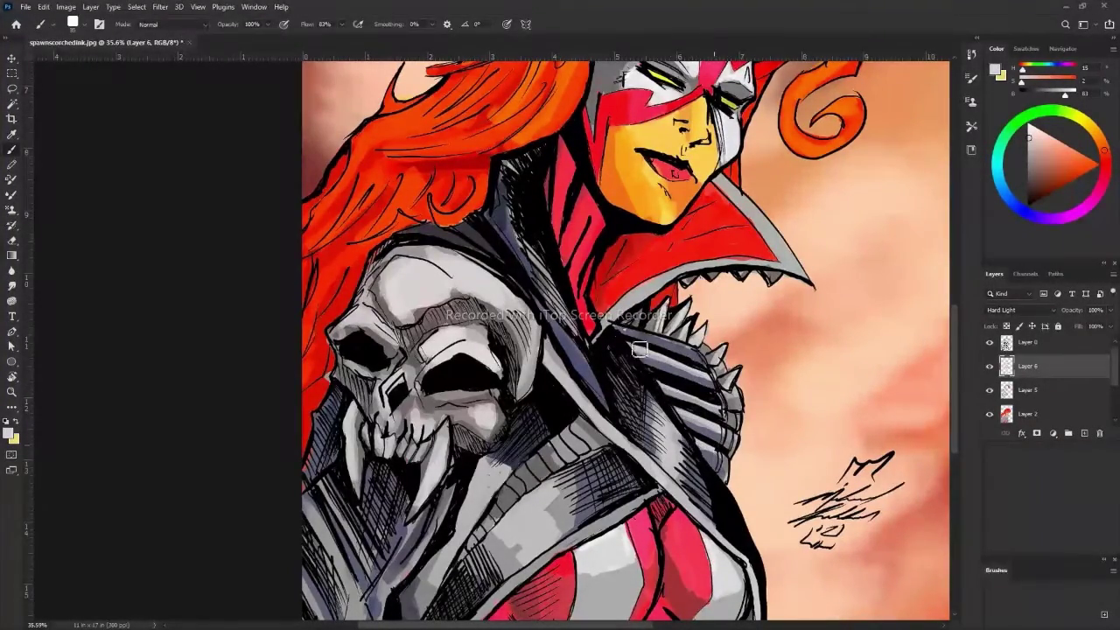
left_click_drag(644, 346, 703, 356)
left_click_drag(630, 385, 726, 372)
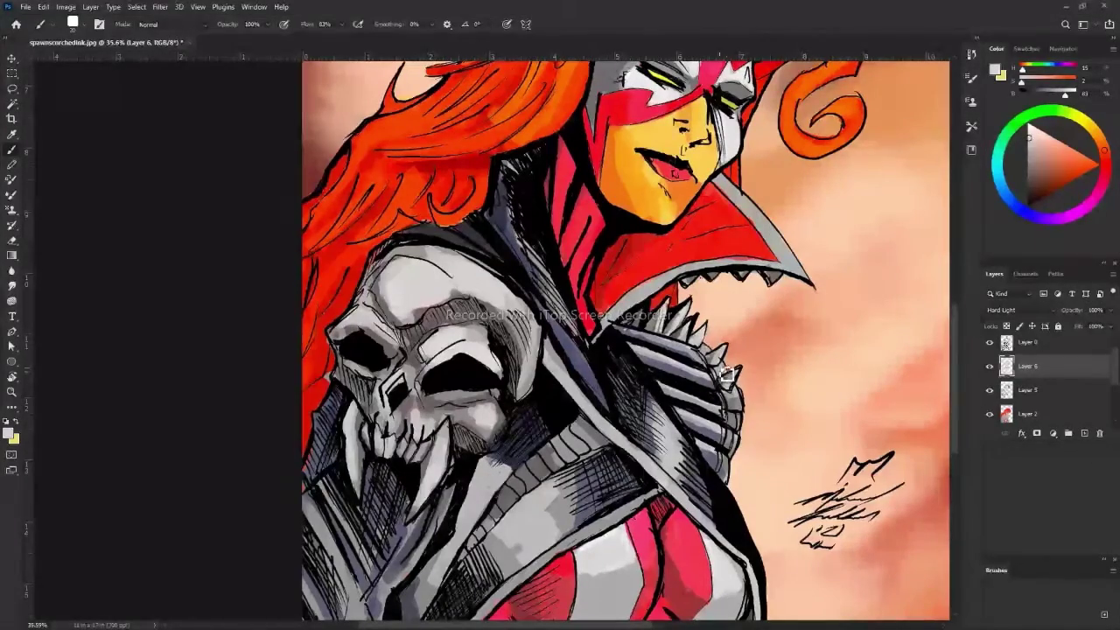
key("ctrl+minus")
key("ctrl+minus")
key("ctrl+minus")
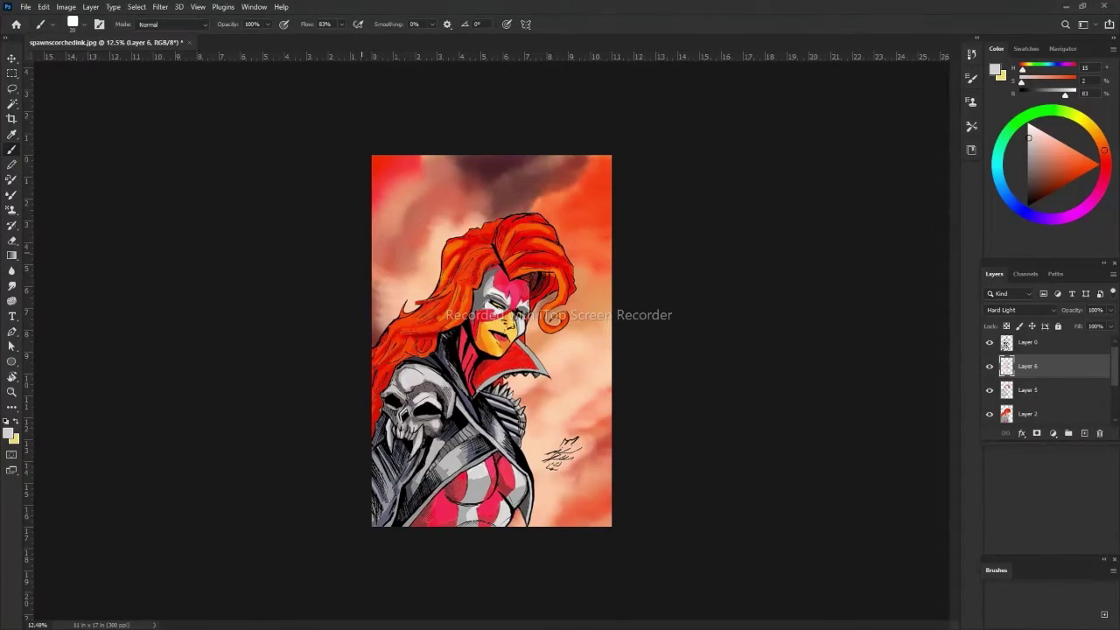
Paint redder strokes over the left and upper-right hair.
scroll(570, 494, "up", 5)
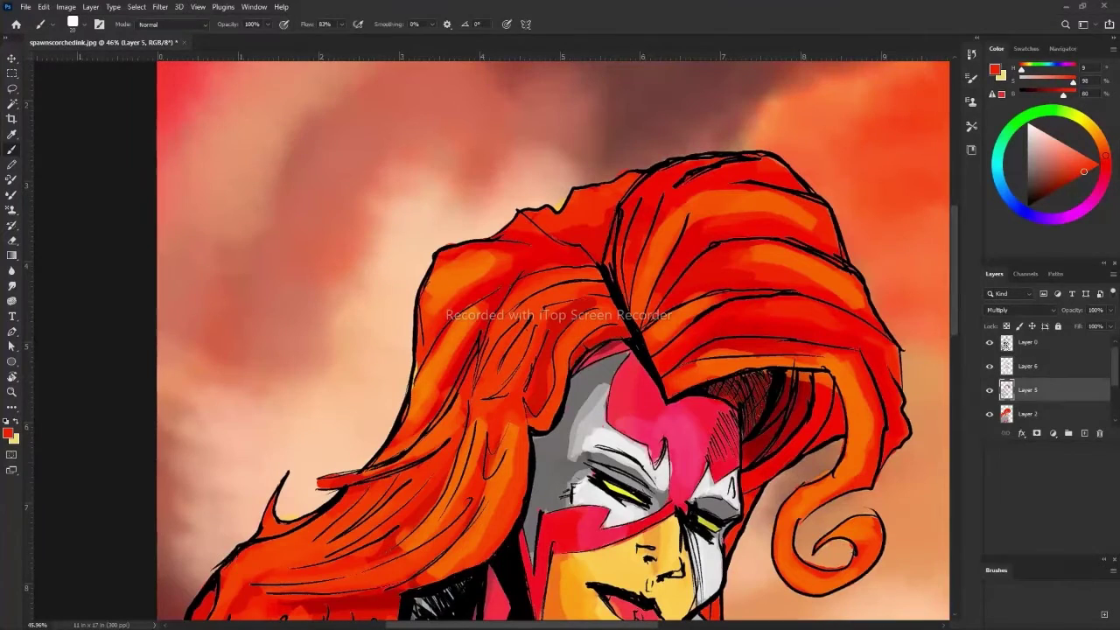
left_click(512, 408, "alt")
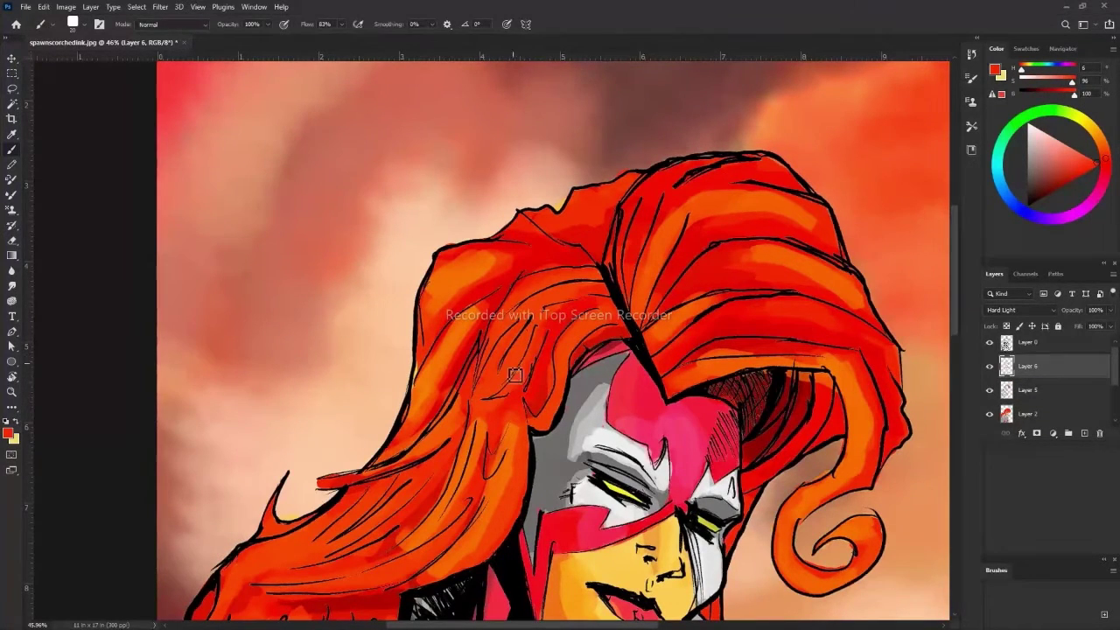
left_click_drag(477, 395, 500, 290)
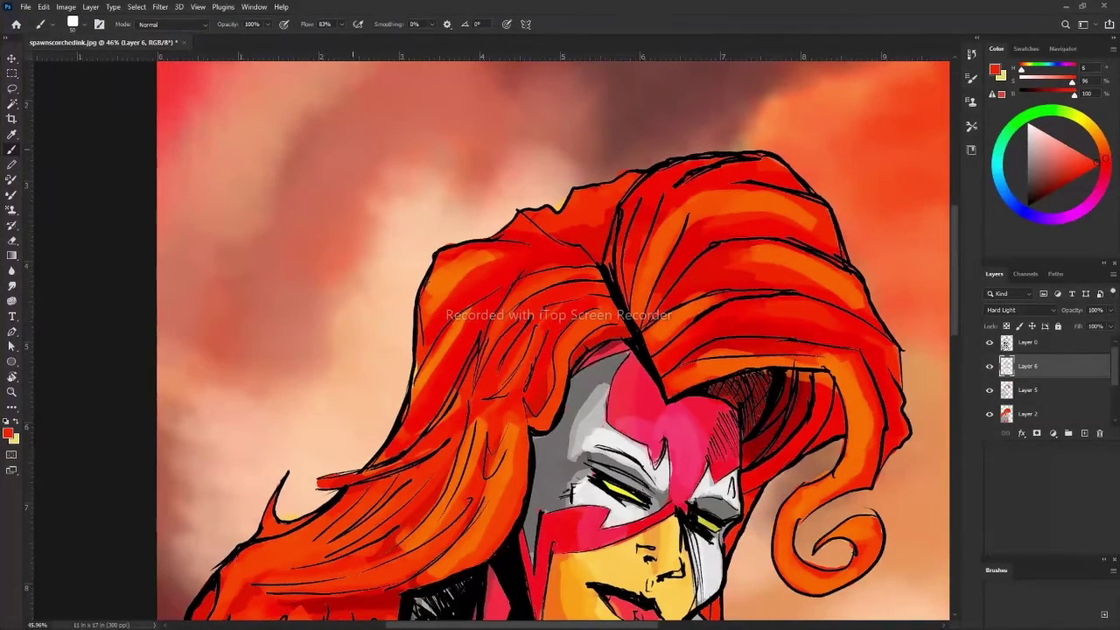
left_click_drag(689, 212, 832, 289)
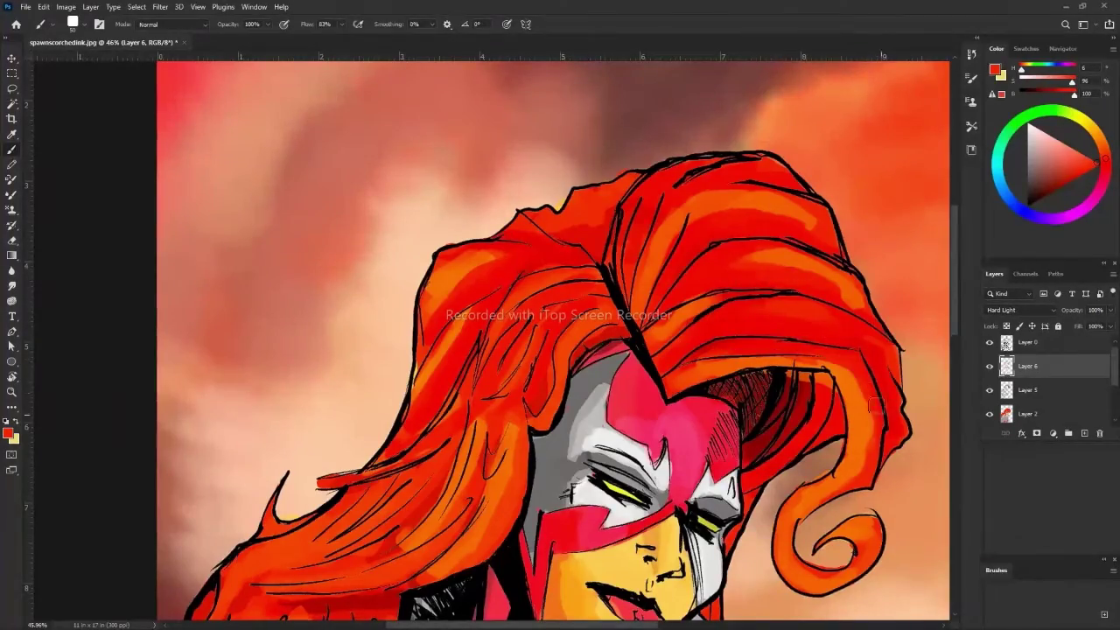
Repaint the hair curl in orange and add a new empty Layer 7.
key("z")
mouse_move(560, 280)
left_mouse_down()
mouse_move(410, 275)
mouse_move(491, 275)
left_mouse_up()
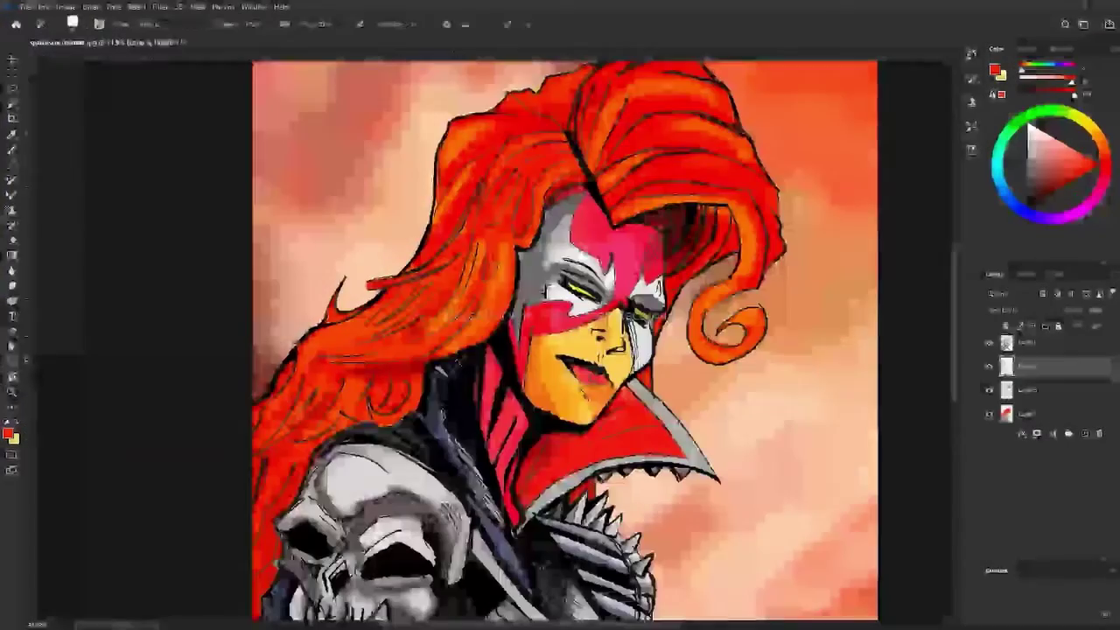
key("b")
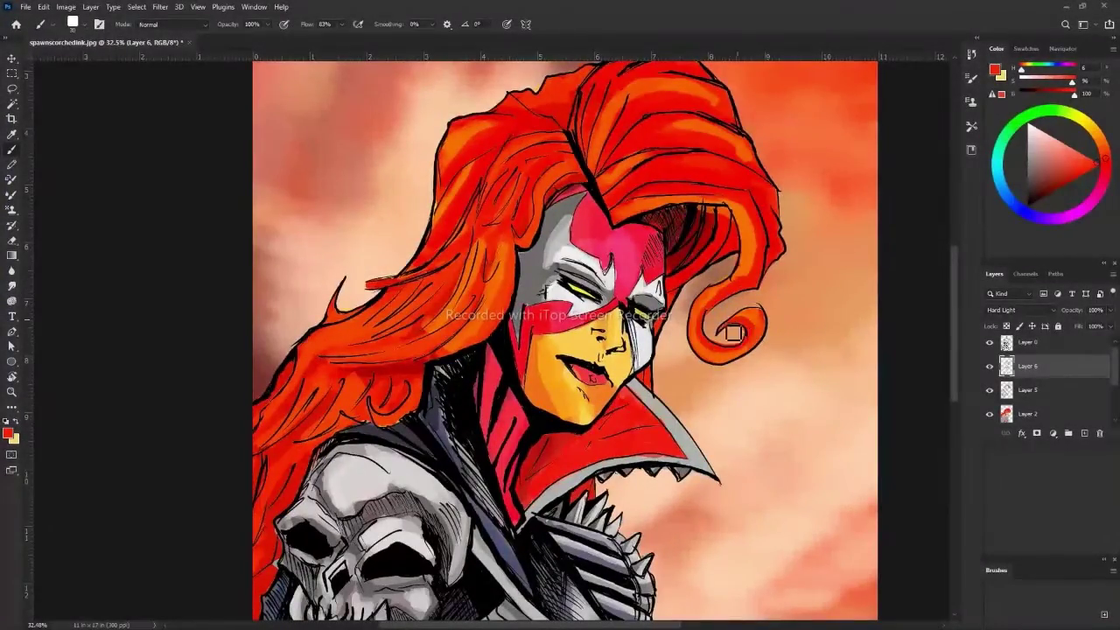
left_click(735, 333, "alt")
left_click_drag(745, 267, 766, 331)
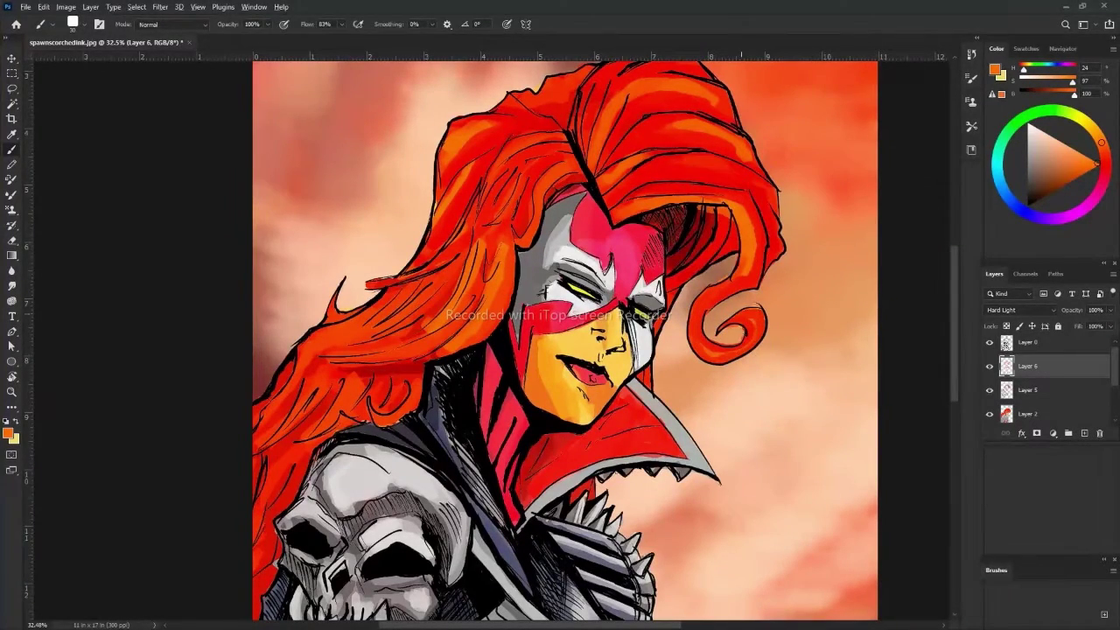
left_click(1085, 433)
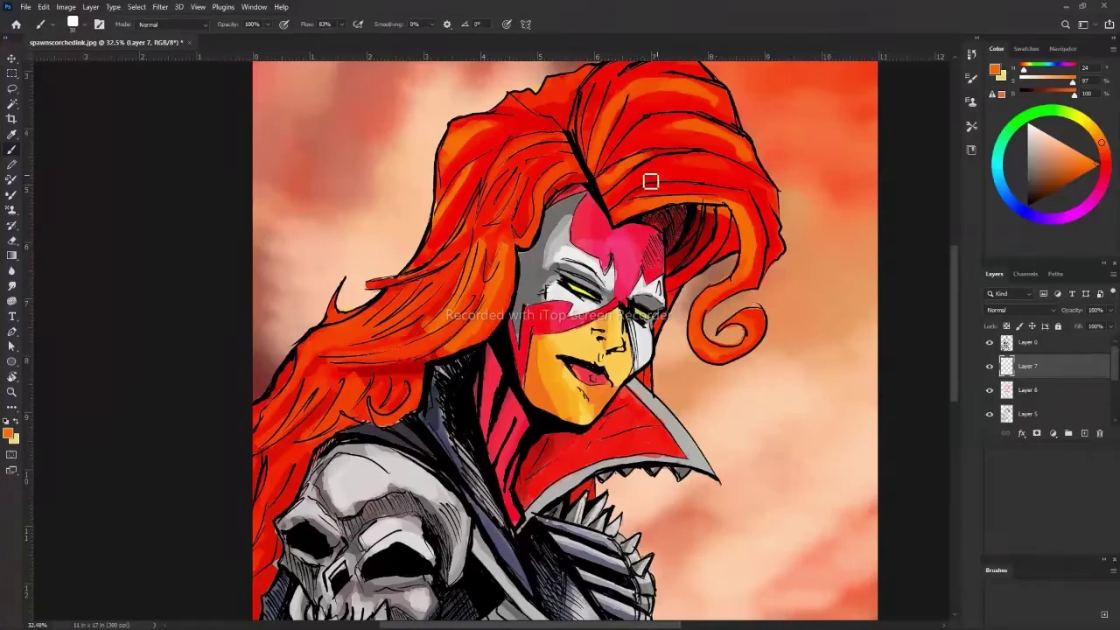
Paint a lighter streak along the upper hair and sample pink and red from the mask.
left_click_drag(650, 181, 771, 184)
scroll(613, 307, "down", 5)
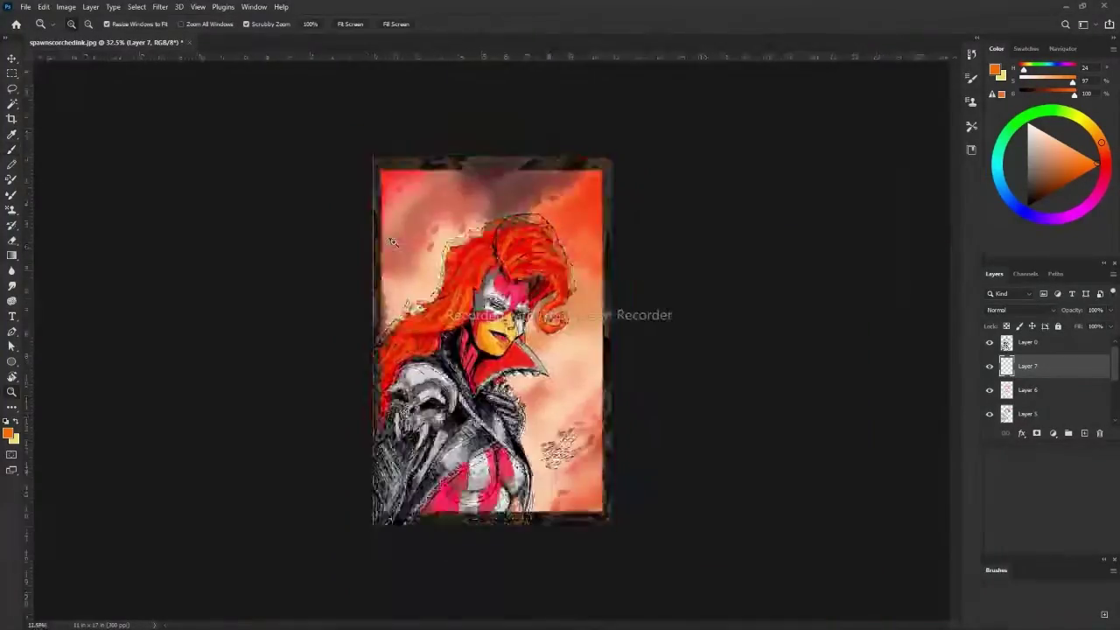
scroll(612, 306, "up", 5)
left_click(665, 255, "alt")
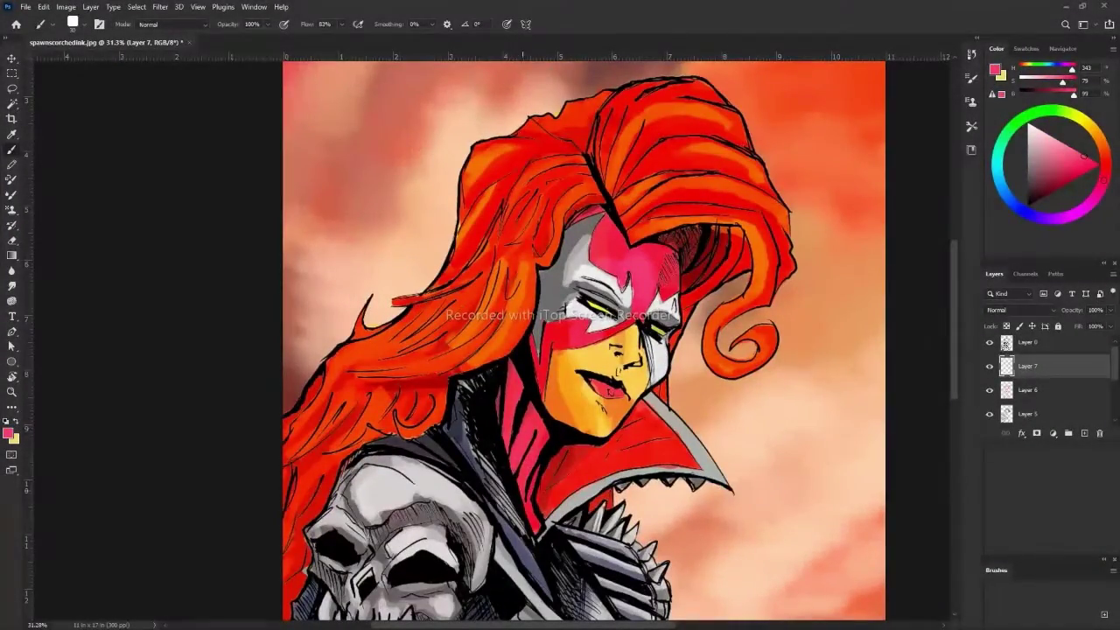
left_click(554, 338, "alt")
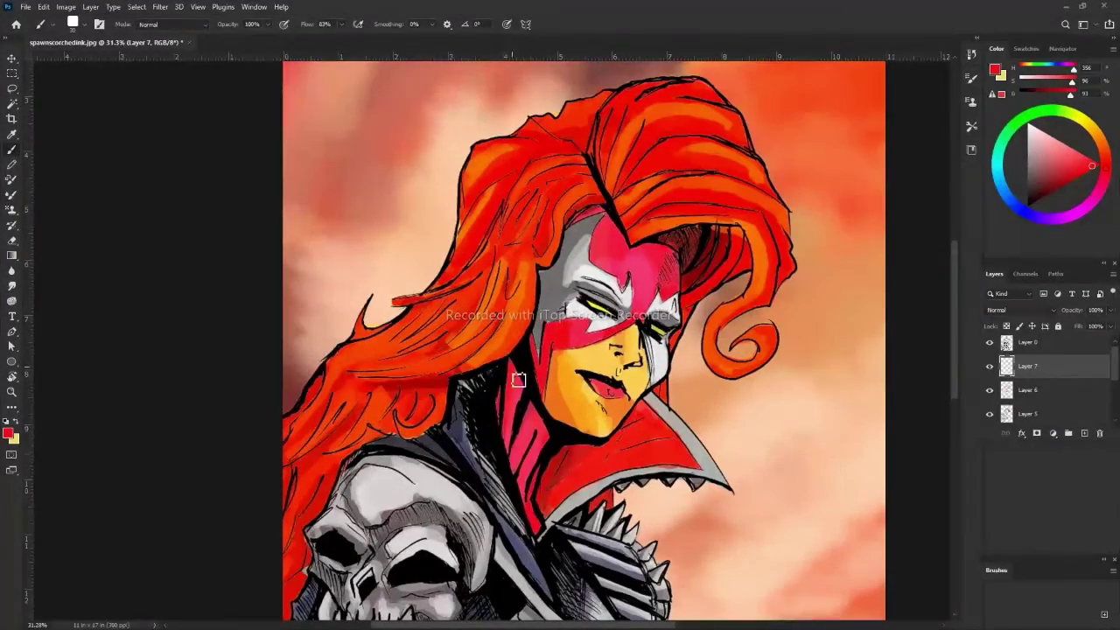
left_click(533, 442, "alt")
key("ctrl+0")
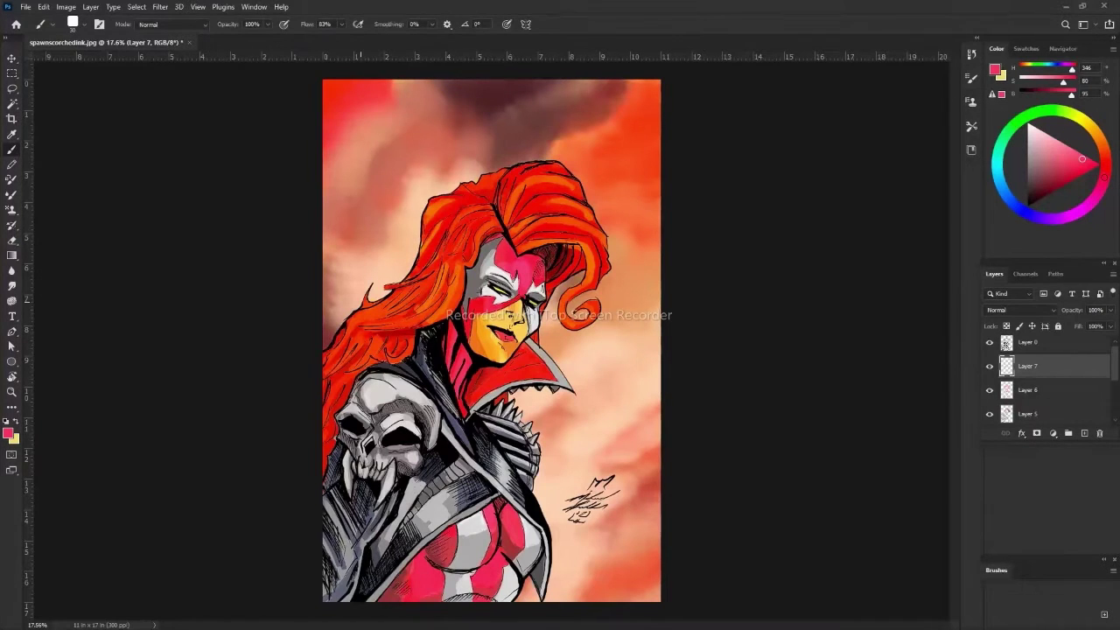
Sample costume grey, lip red, mask pink and a near-white colour from the artwork.
left_click(479, 490, "alt")
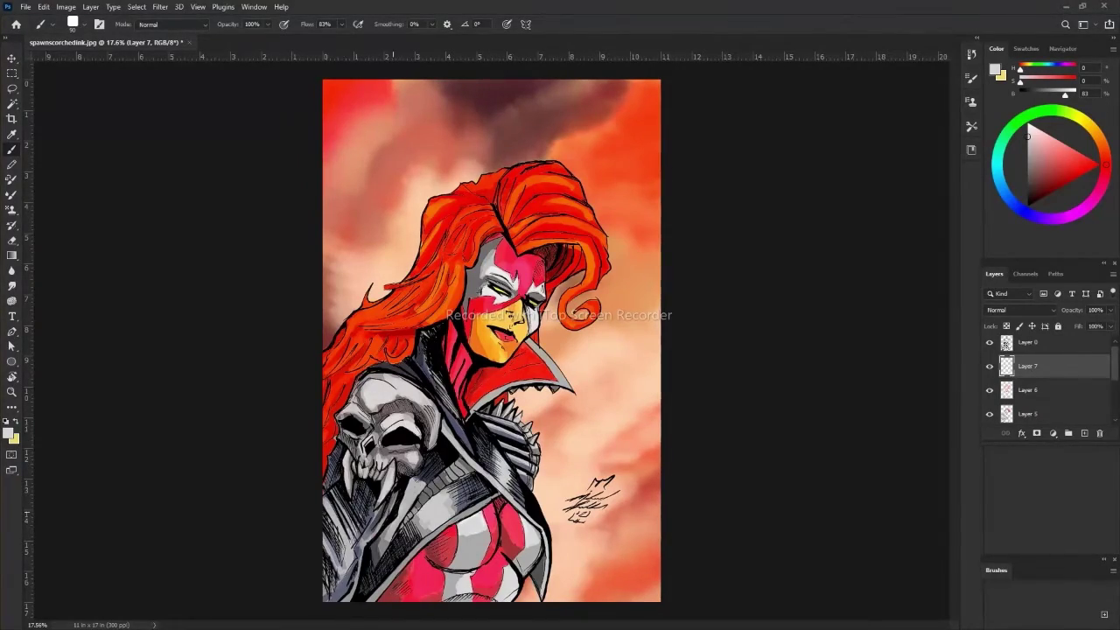
key("z")
left_click_drag(477, 298, 525, 297)
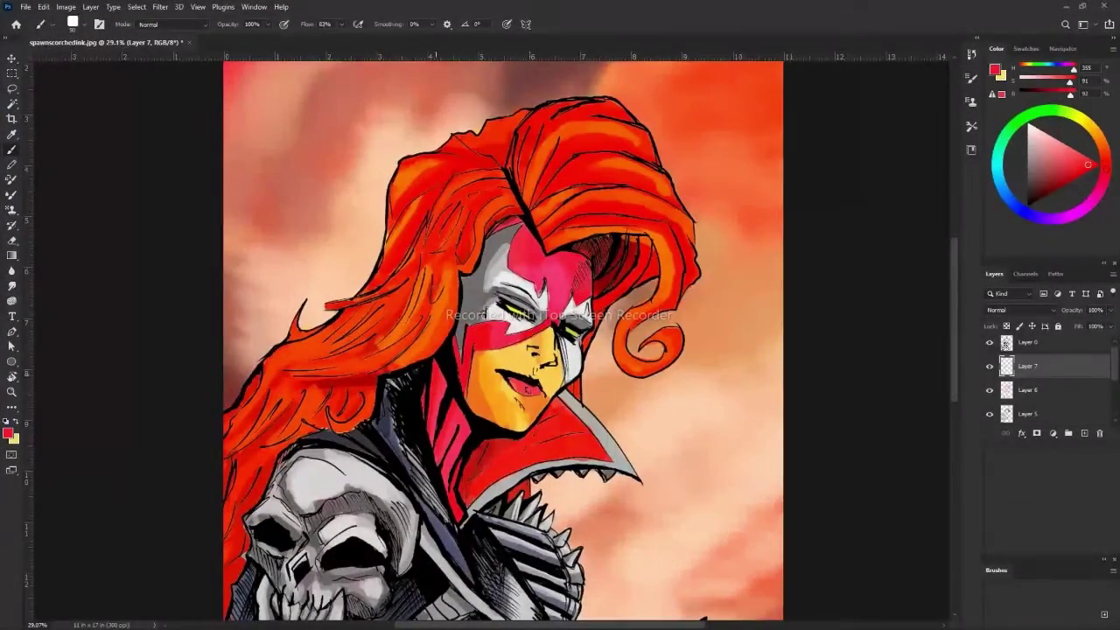
scroll(523, 393, "down", 3)
scroll(625, 427, "up", 5)
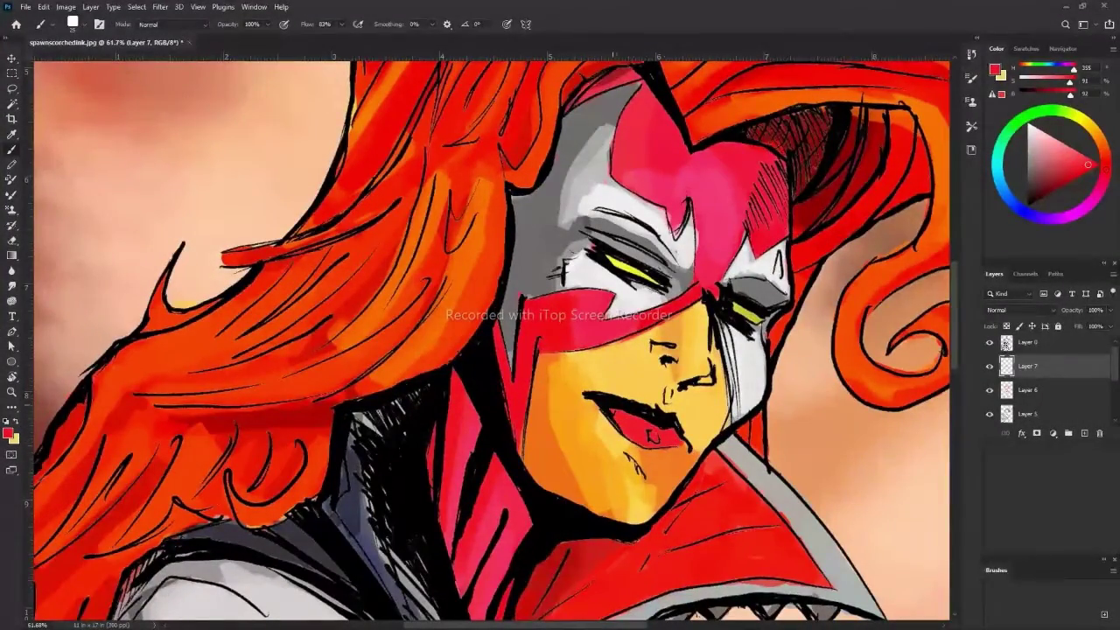
left_click(634, 417, "alt")
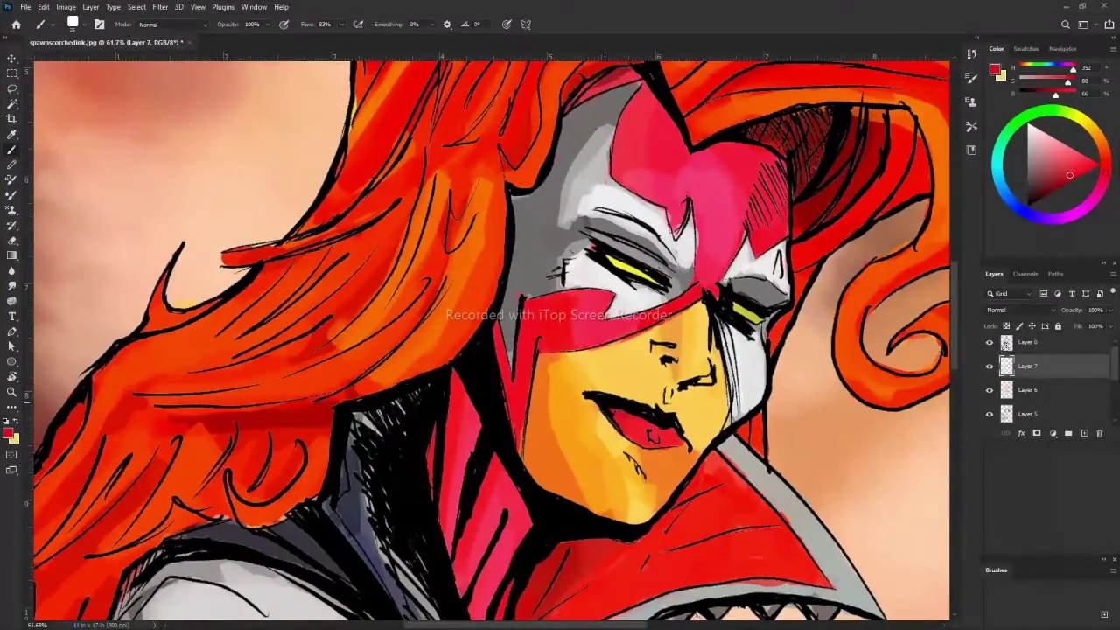
left_click(707, 277, "alt")
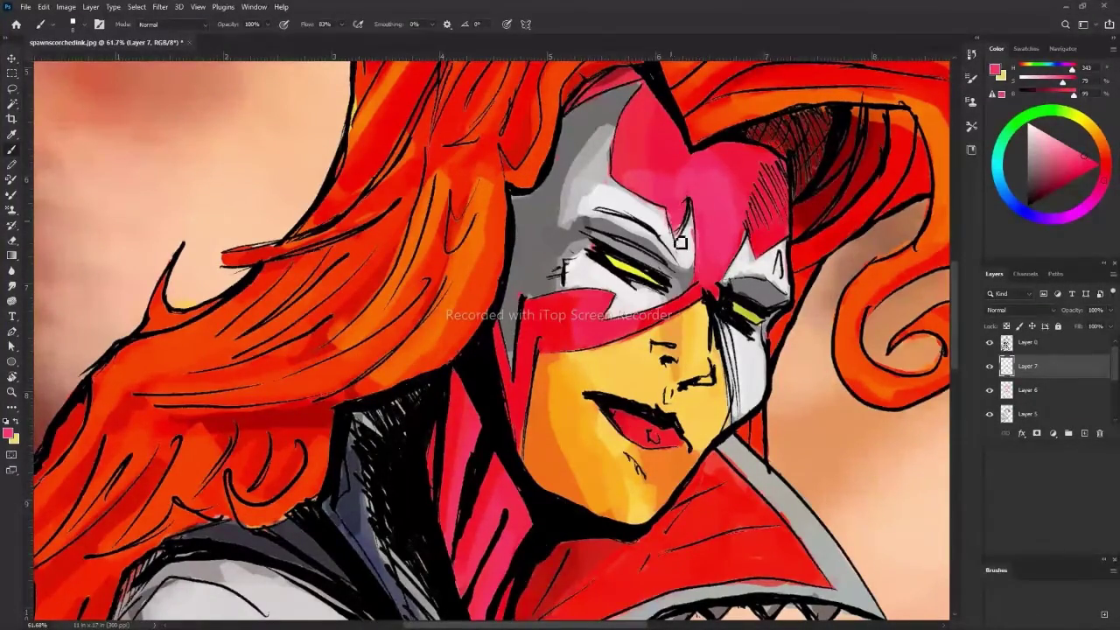
left_click(698, 246, "alt")
key("ctrl+0")
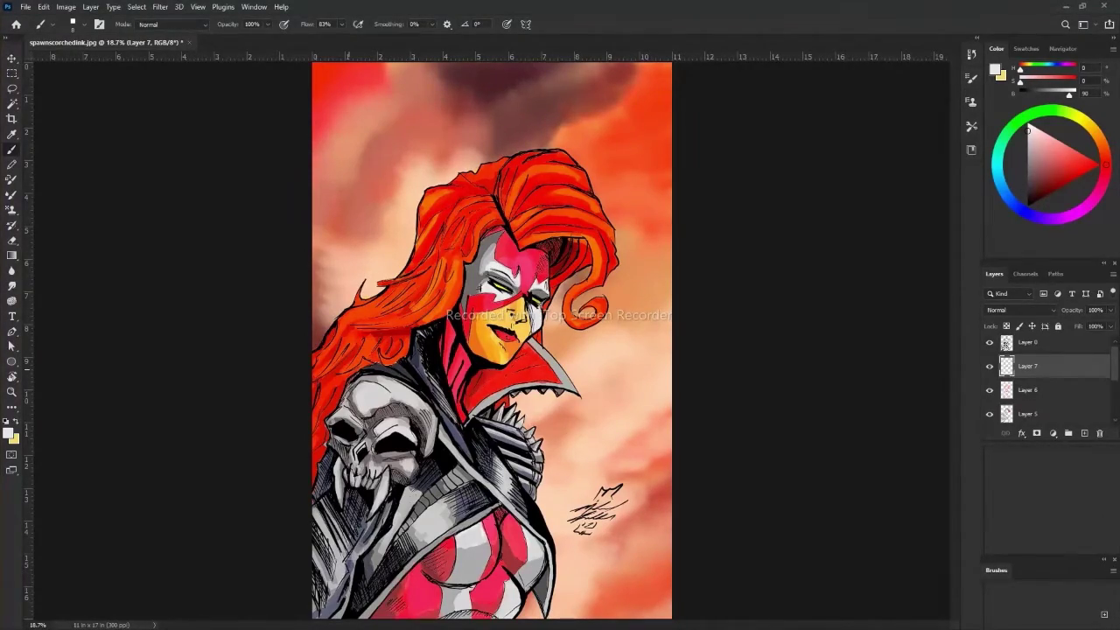
Paint a darker red band across the hair using colours sampled from it.
scroll(377, 282, "up", 4)
left_click(468, 267, "alt")
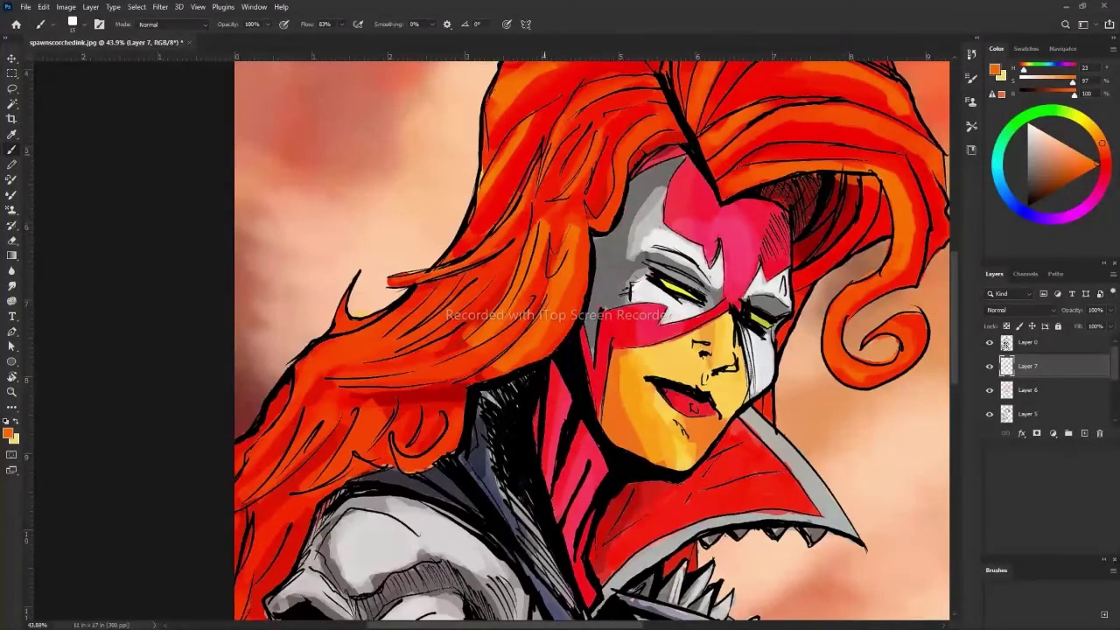
left_click(341, 443, "alt")
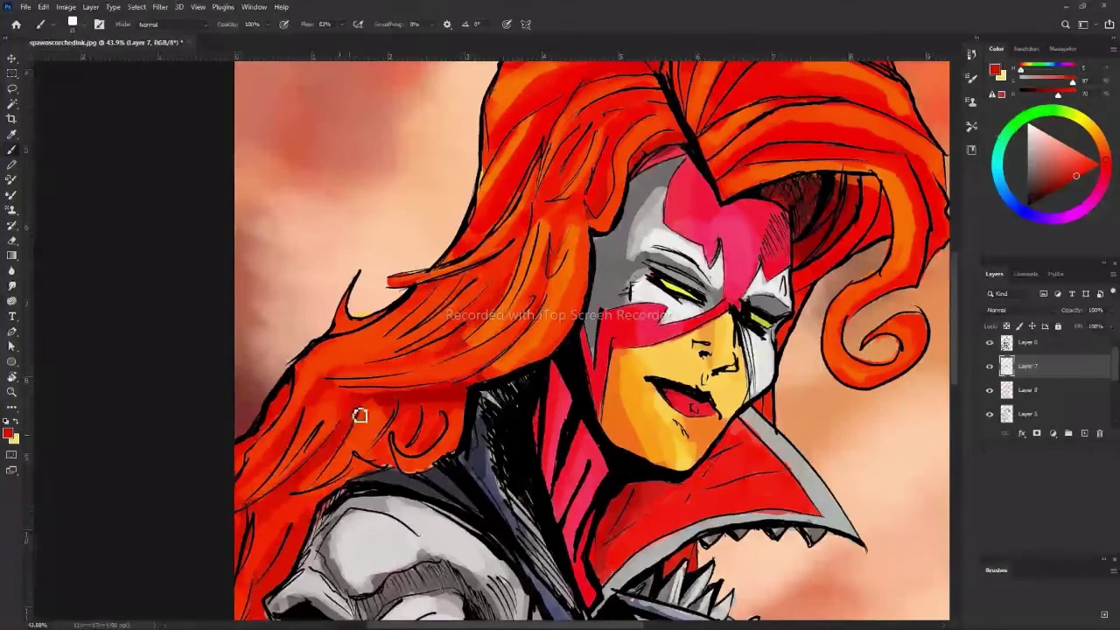
left_click(360, 412, "alt")
left_click_drag(442, 388, 358, 407)
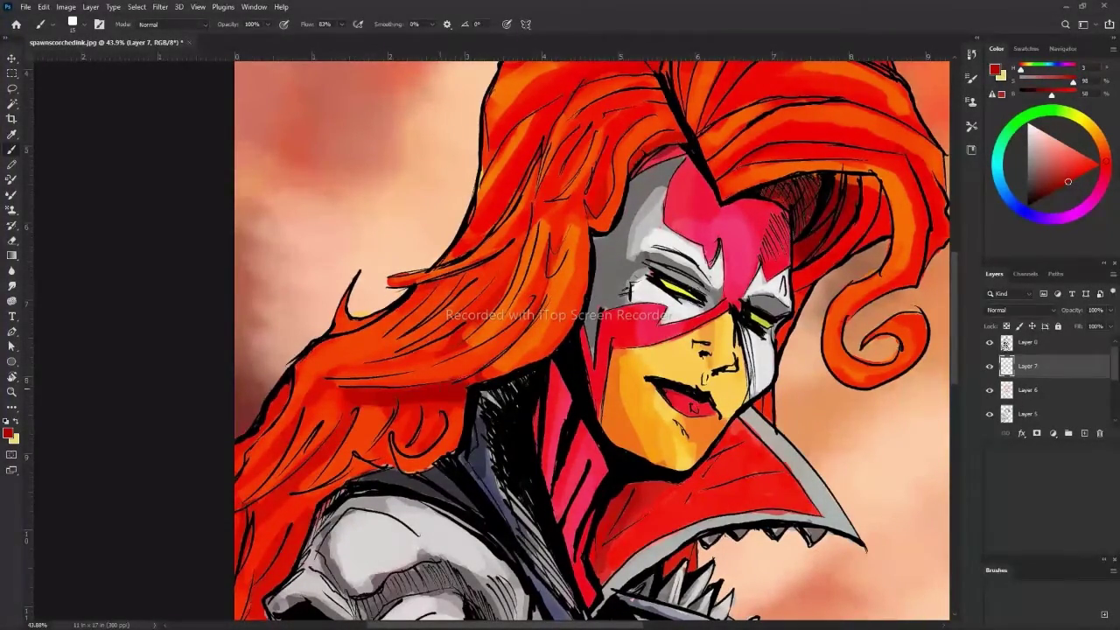
left_click(516, 363, "alt")
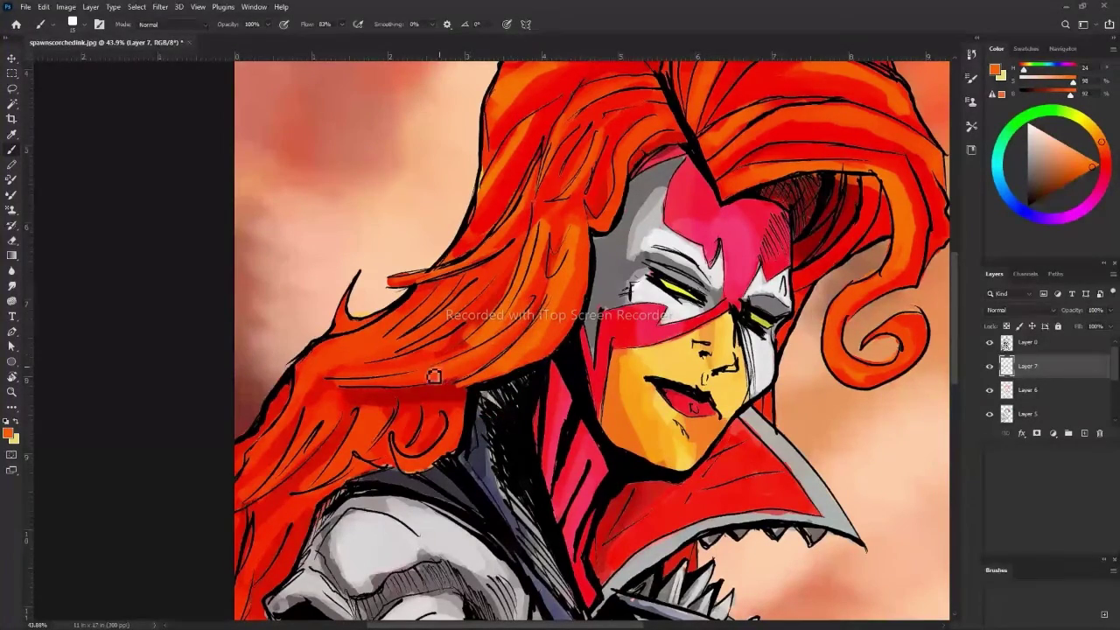
scroll(434, 377, "down", 5)
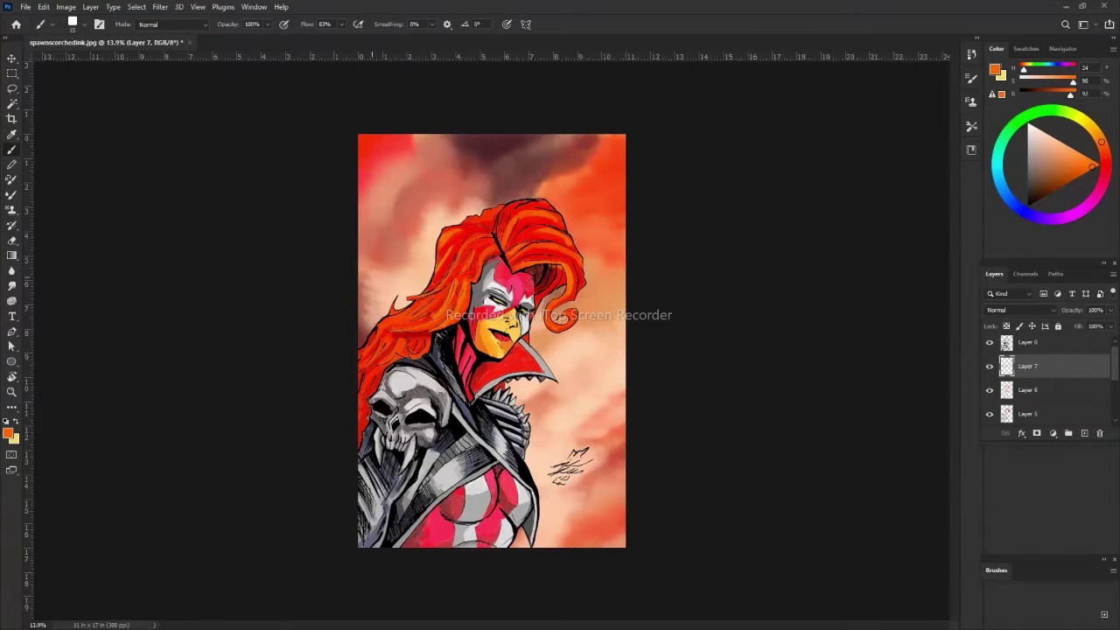
Zoom in on the face and paint light grey along the collar edge on Layer 7.
key("z")
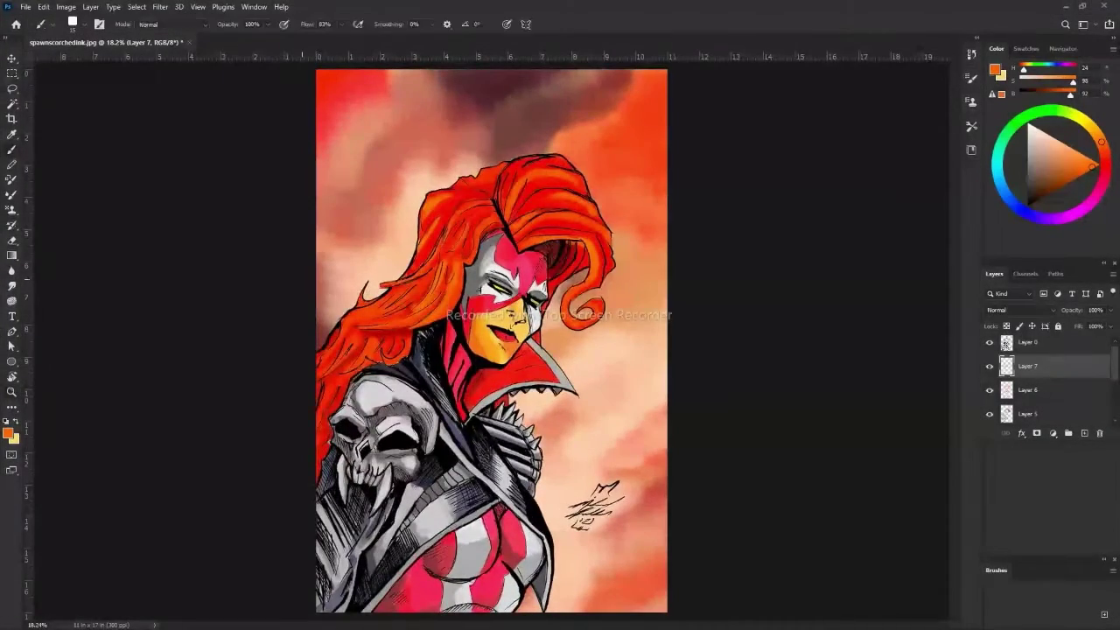
left_click(1007, 344)
key("e")
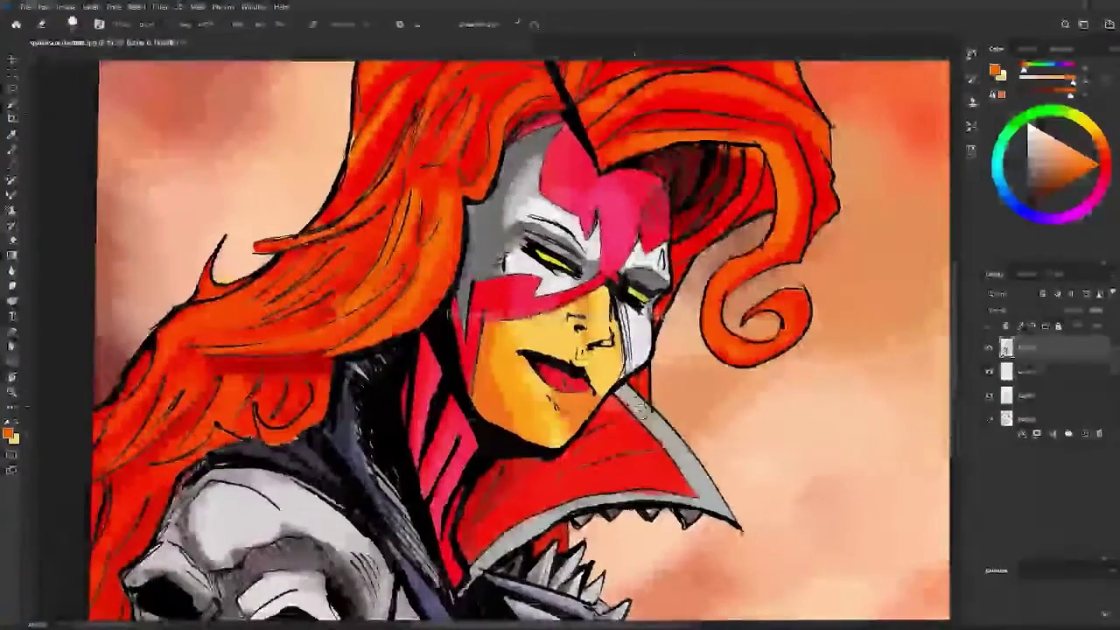
key("b")
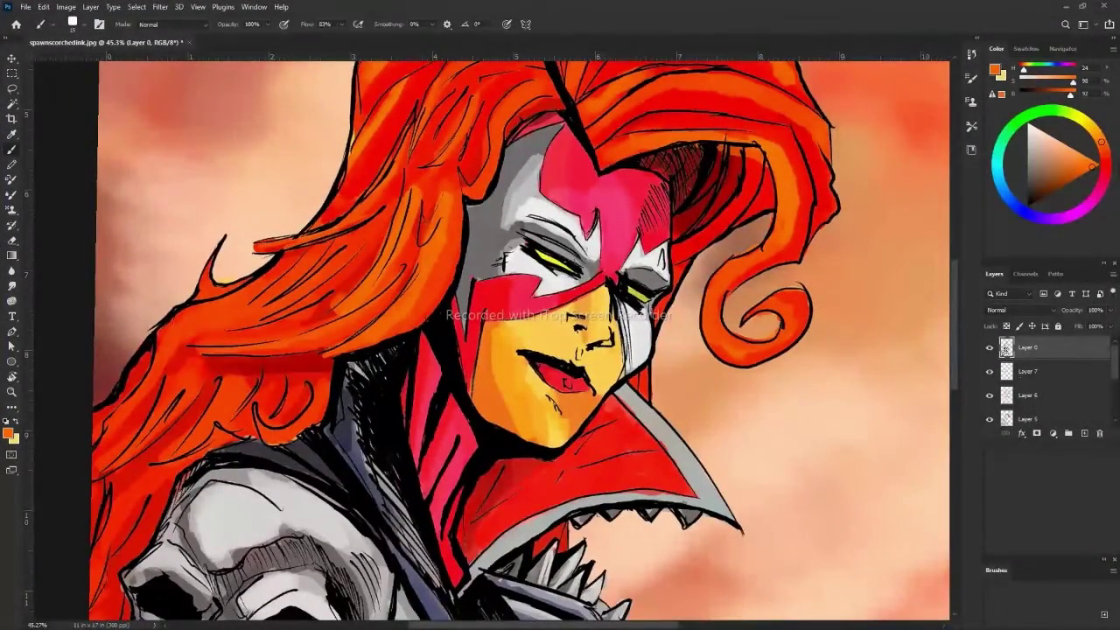
left_click(1029, 371)
left_click(681, 497, "alt")
left_click_drag(655, 499, 698, 486)
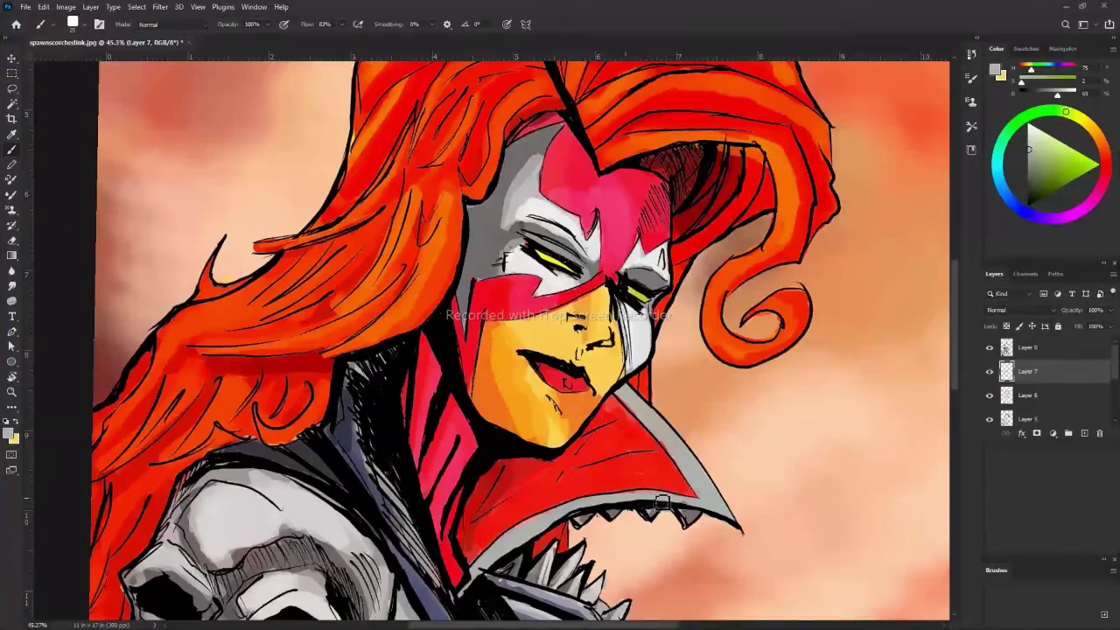
Brush darker tan shading along the chin, working across Layers 6 and 7.
left_click(543, 376, "alt")
left_click(1028, 395)
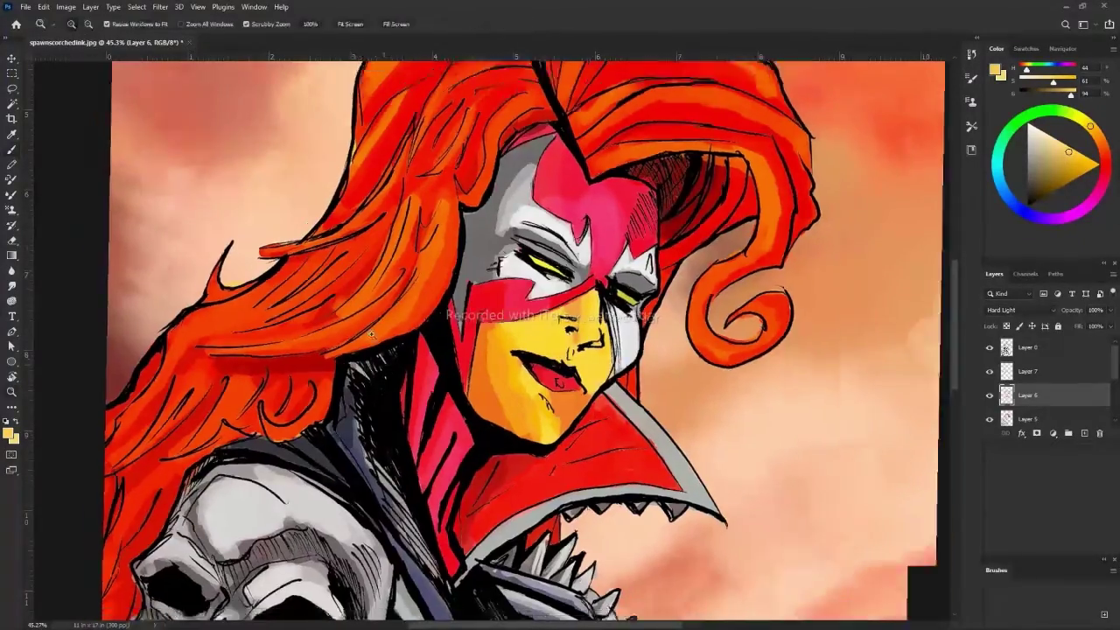
left_click_drag(570, 347, 551, 350)
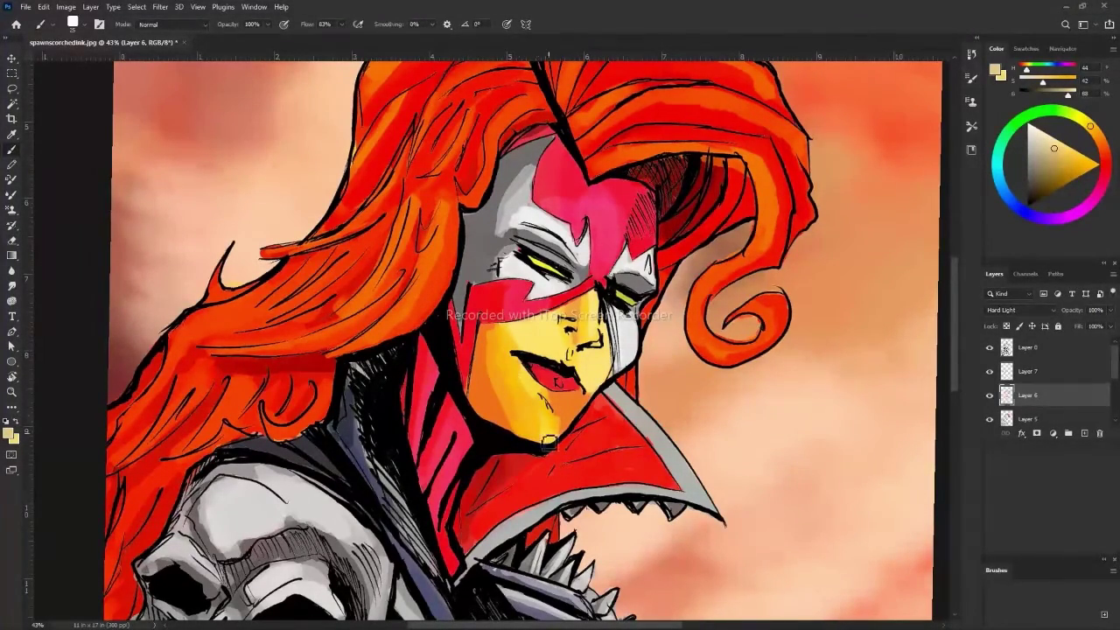
key("alt+bracketright")
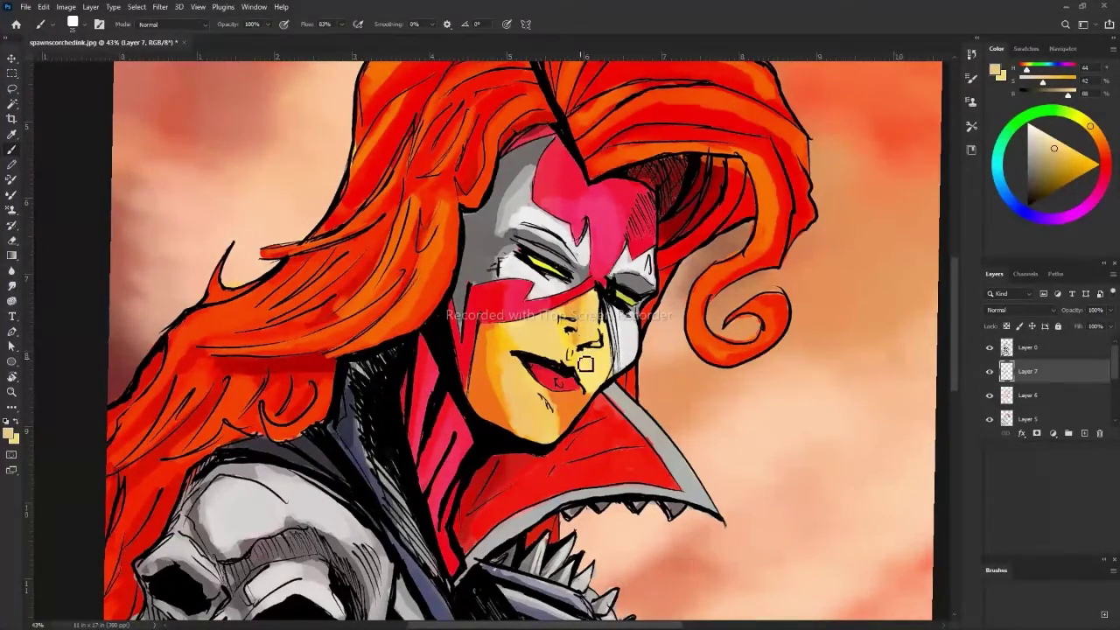
left_click_drag(1058, 160, 1055, 165)
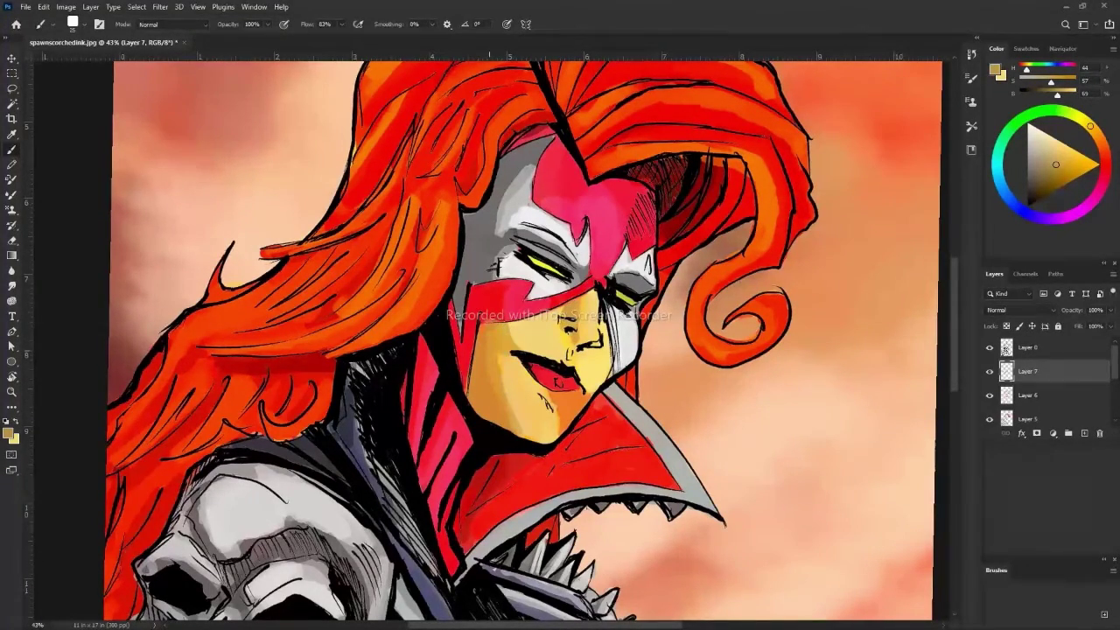
left_click_drag(564, 427, 588, 407)
scroll(490, 324, "down", 5)
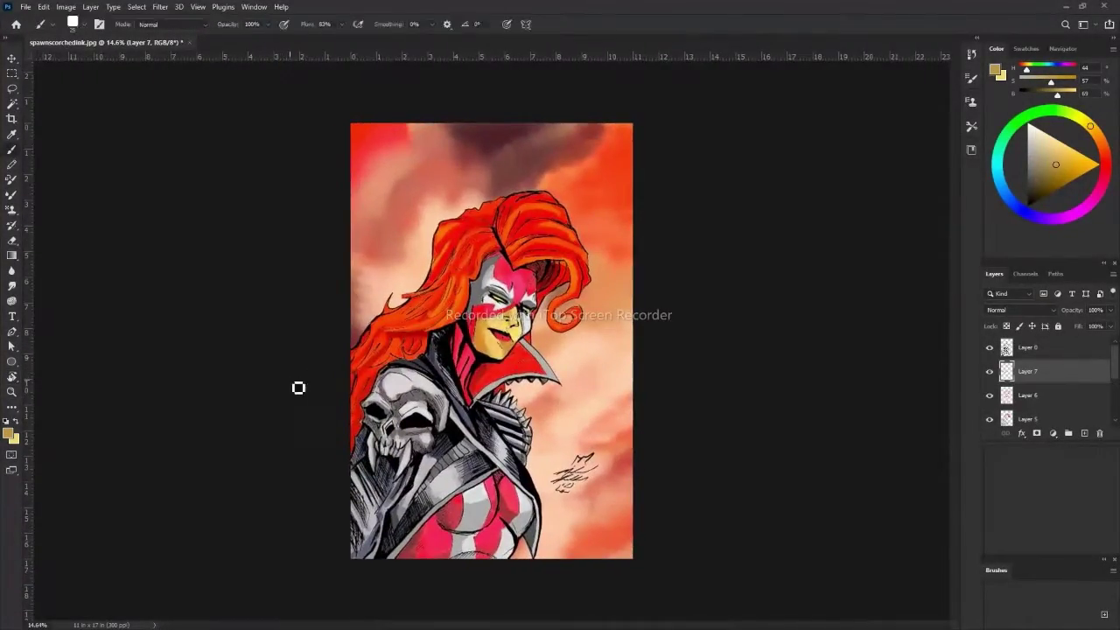
Zoom in on the face and sample light pink and darker red from the lips.
key("z")
left_click_drag(342, 348, 665, 368)
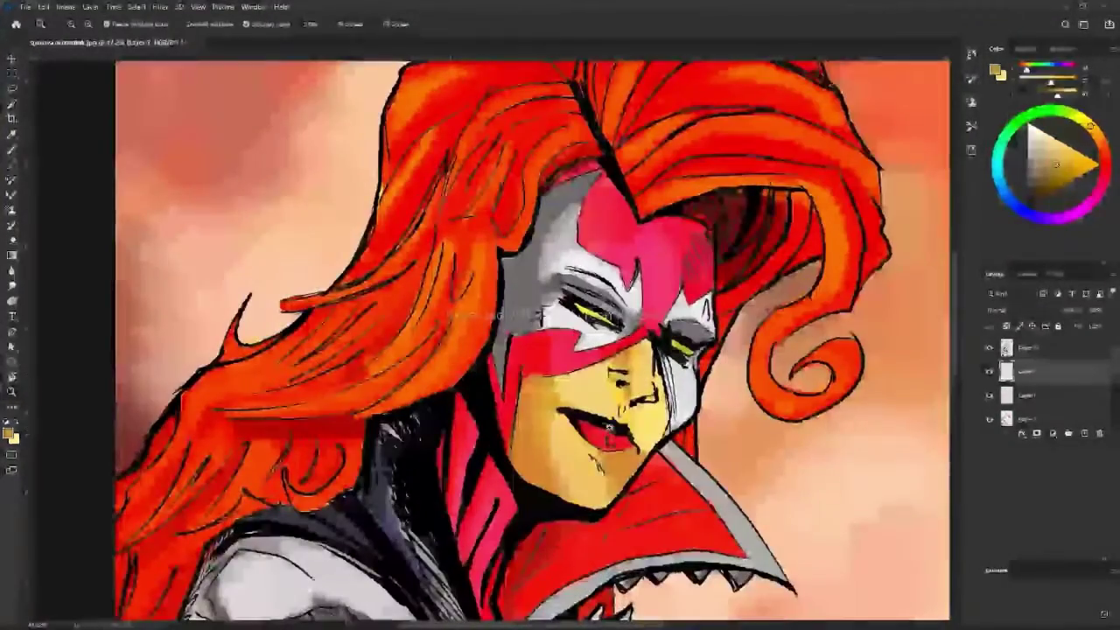
key("b")
left_click(613, 441, "alt")
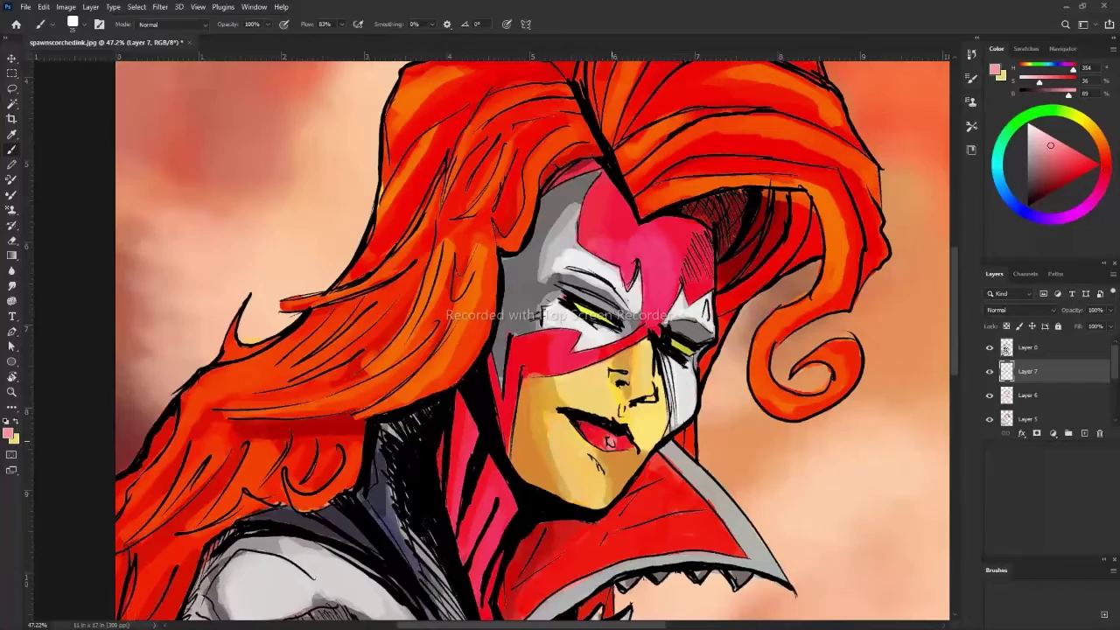
left_click(600, 435, "alt")
scroll(610, 442, "down", 5)
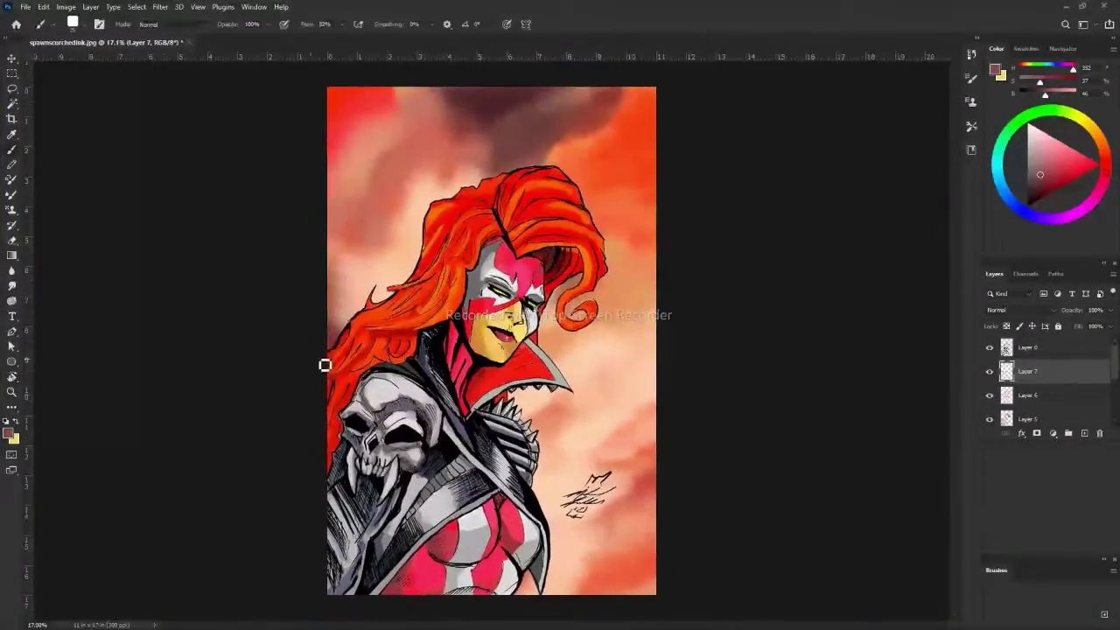
left_click_drag(485, 229, 543, 229)
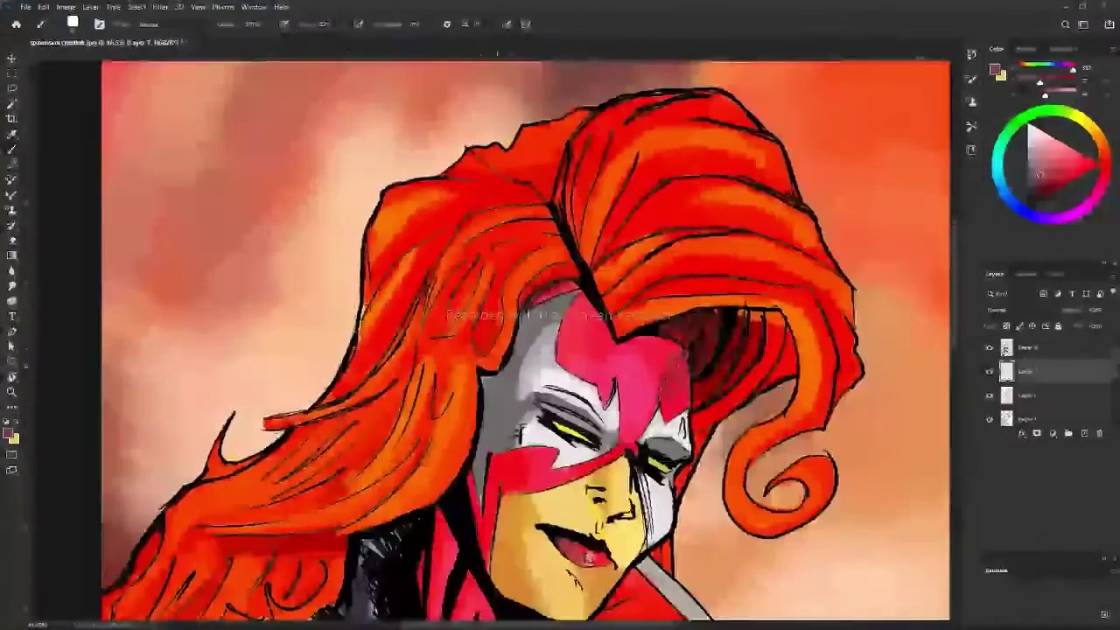
Move blank Layer 8 to the top, then reselect Layer 7 with red and grey colours.
key("ctrl+bracketright")
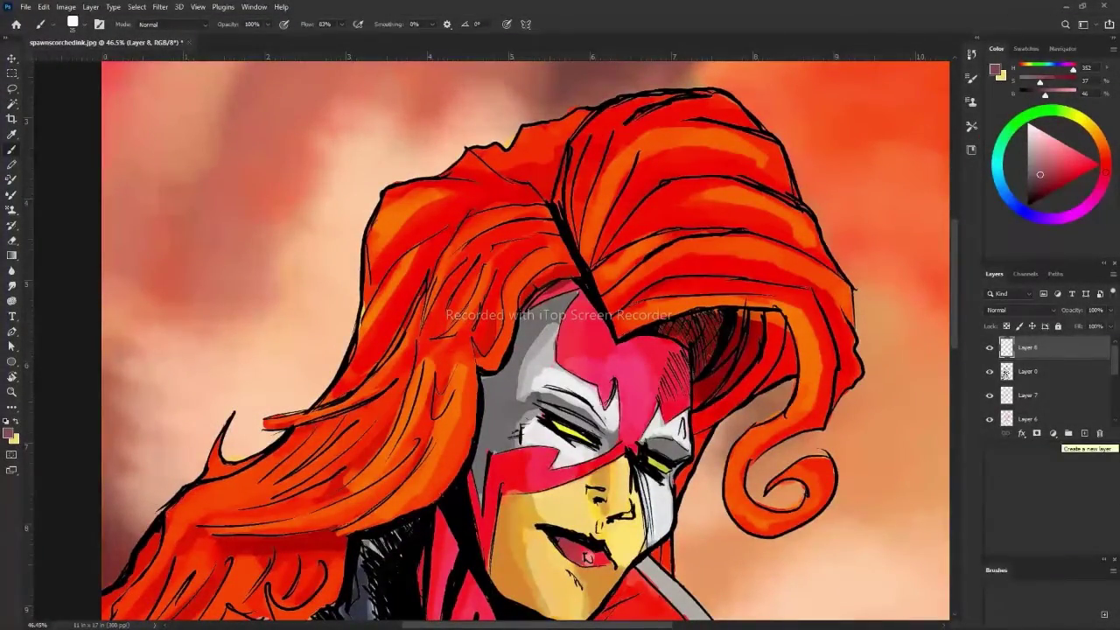
left_click(1028, 396)
left_click(518, 494, "alt")
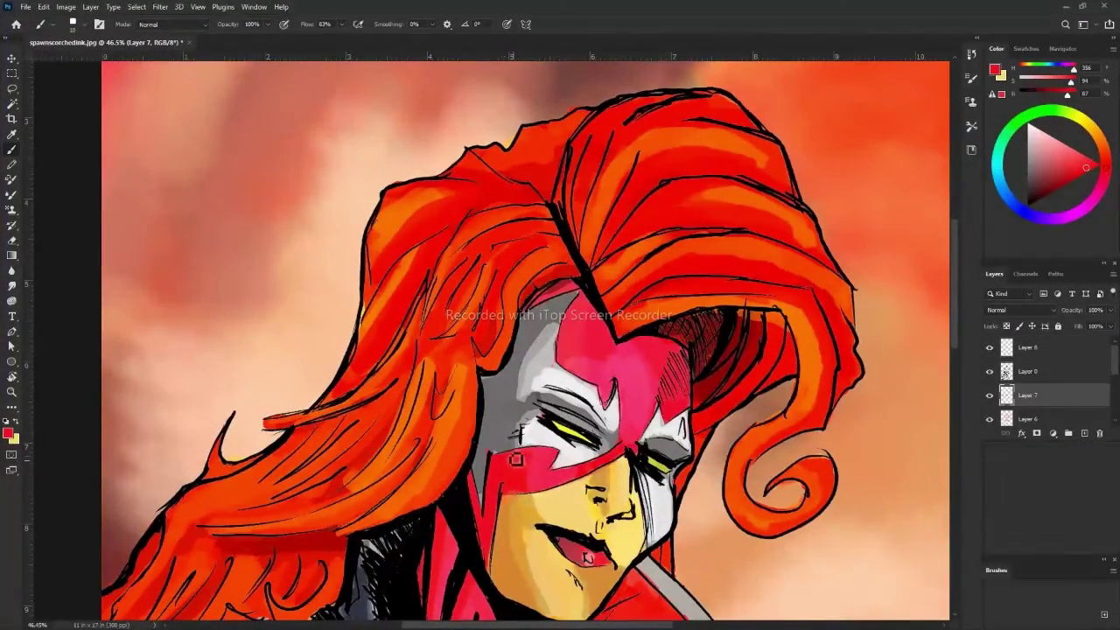
left_click(516, 460, "alt")
key("z")
mouse_move(499, 456)
left_mouse_down()
mouse_move(328, 433)
mouse_move(389, 422)
left_mouse_up()
key("b")
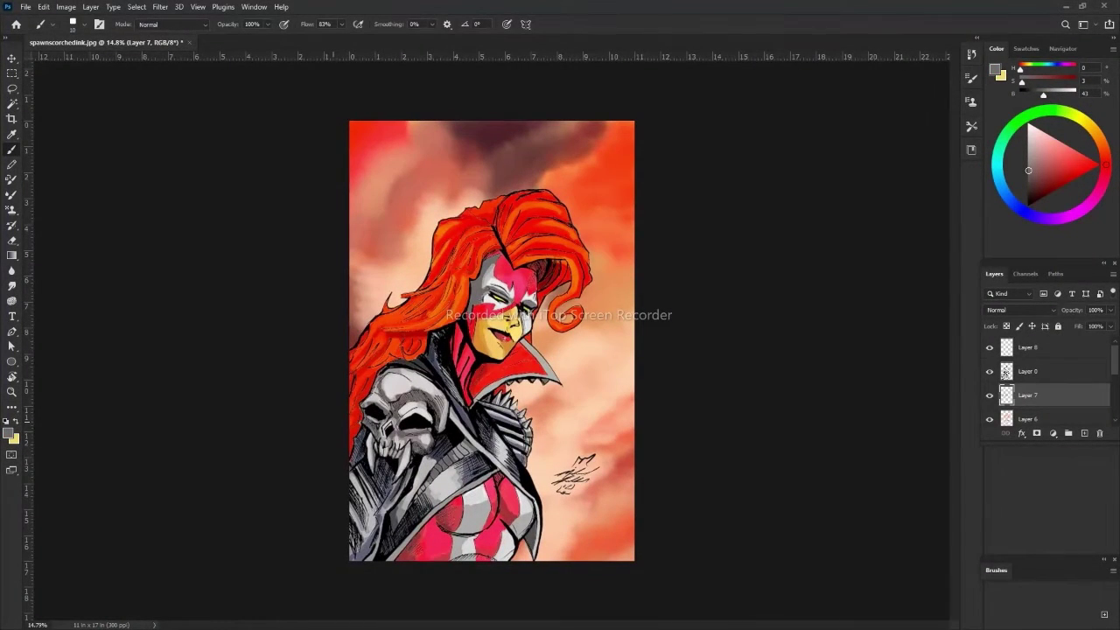
Choose white and frame the shoulder armour and skull up close.
left_click(368, 394, "alt")
key("z")
left_click_drag(339, 388, 467, 396)
key("b")
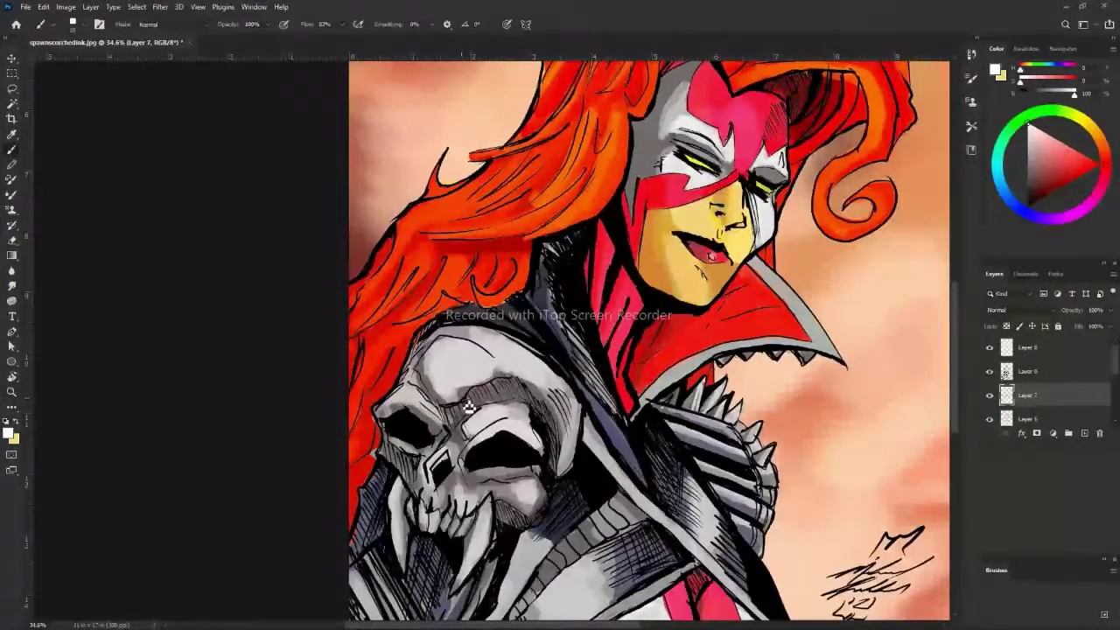
scroll(468, 403, "down", 3)
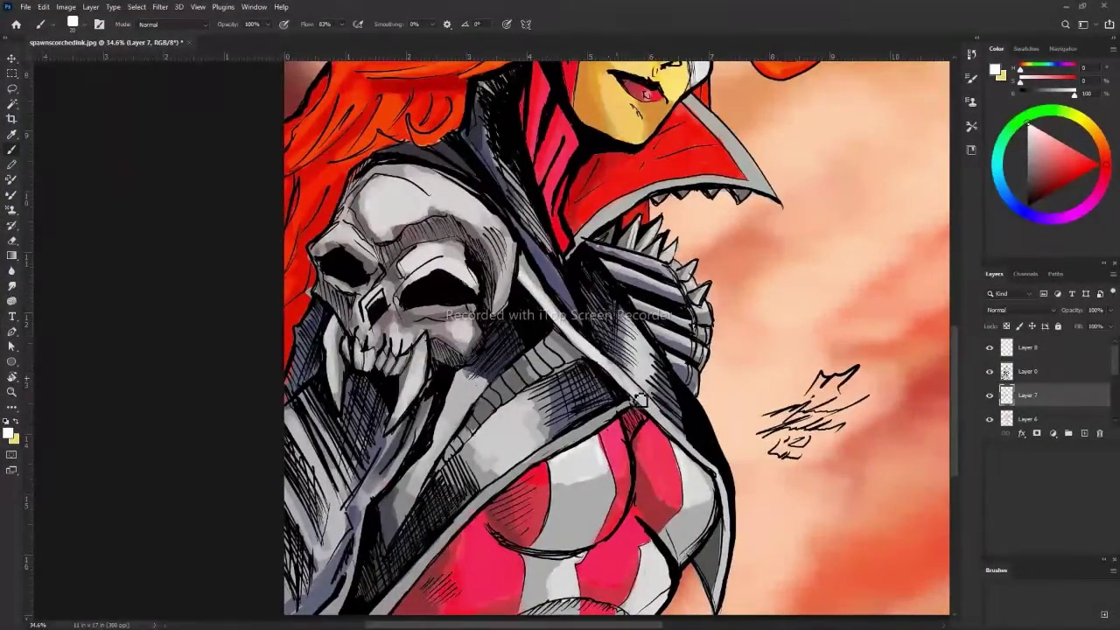
left_click(558, 321, "alt")
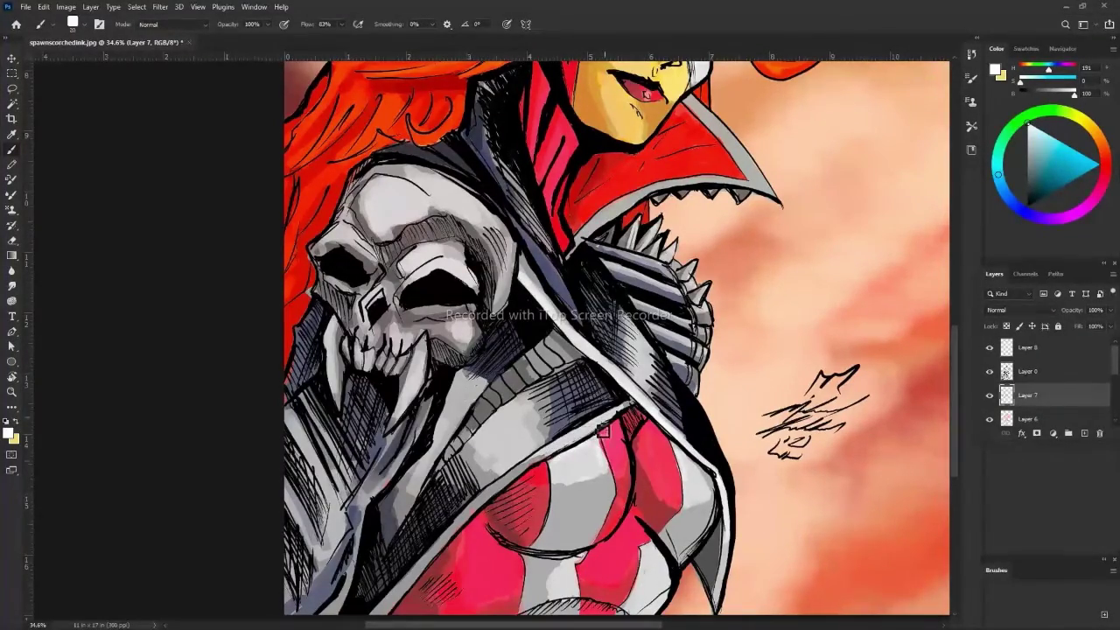
key("z")
left_click_drag(570, 445, 371, 280)
left_click_drag(421, 397, 507, 397)
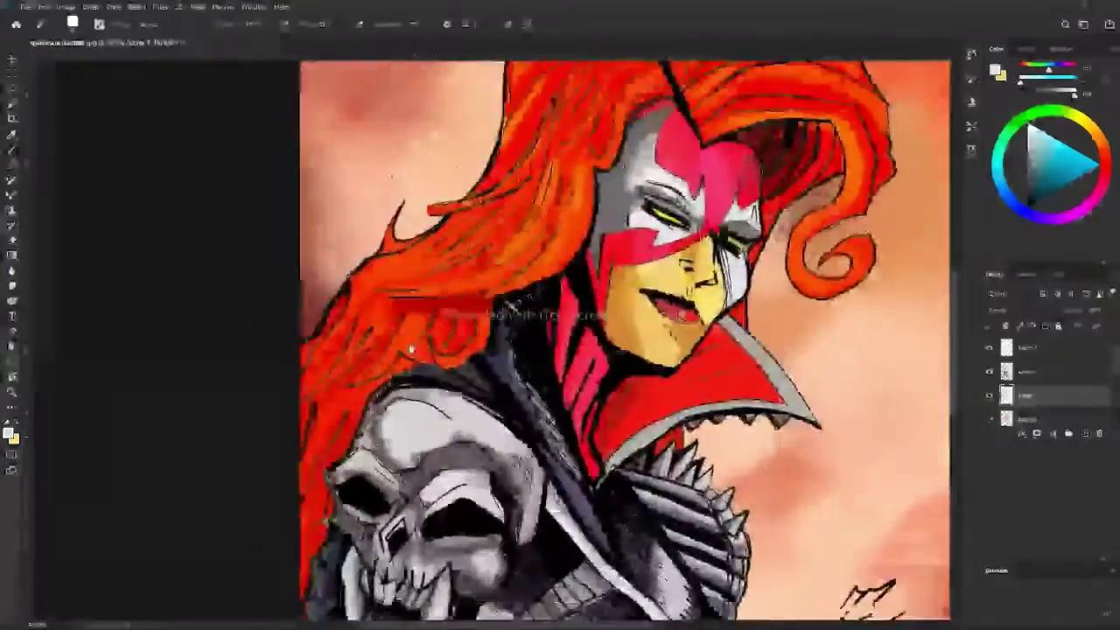
key("b")
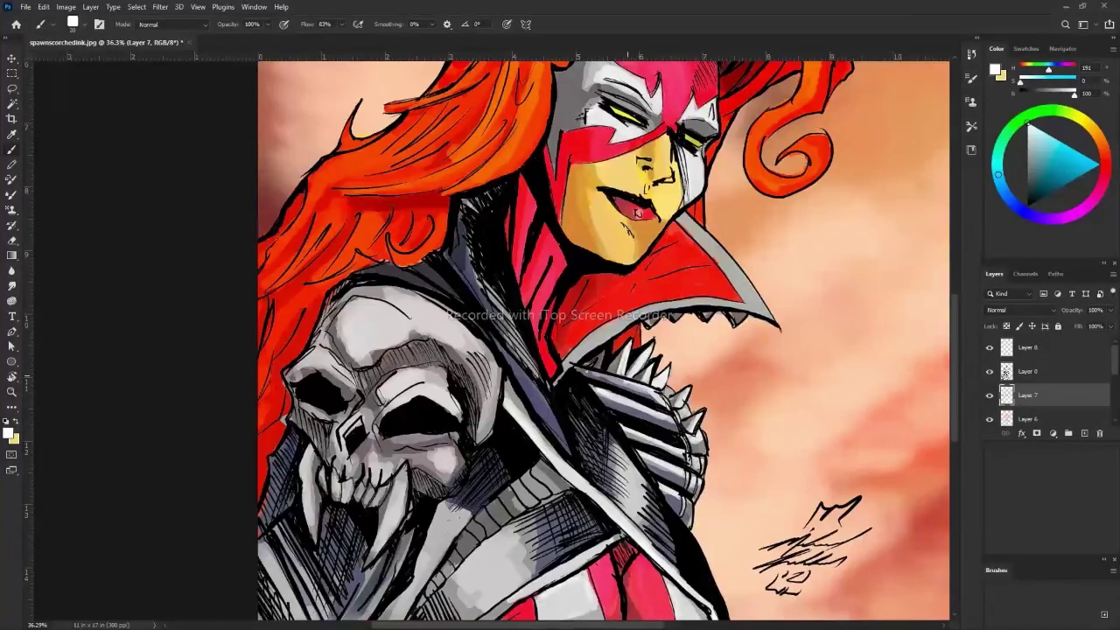
Brush white highlights onto the armour and skull top, then pick dark red.
scroll(343, 347, "down", 4)
scroll(342, 387, "up", 4)
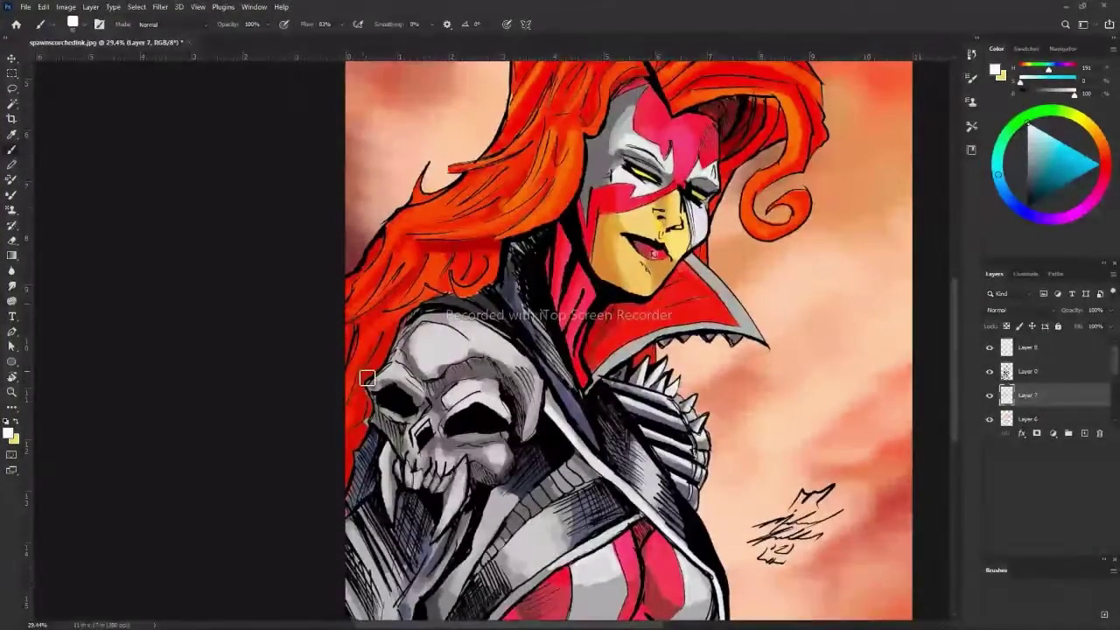
mouse_move(367, 378)
left_mouse_down()
mouse_move(435, 333)
mouse_move(490, 345)
mouse_move(463, 407)
mouse_move(401, 373)
mouse_move(447, 535)
mouse_move(390, 499)
mouse_move(439, 492)
mouse_move(394, 440)
mouse_move(477, 442)
mouse_move(401, 416)
left_mouse_up()
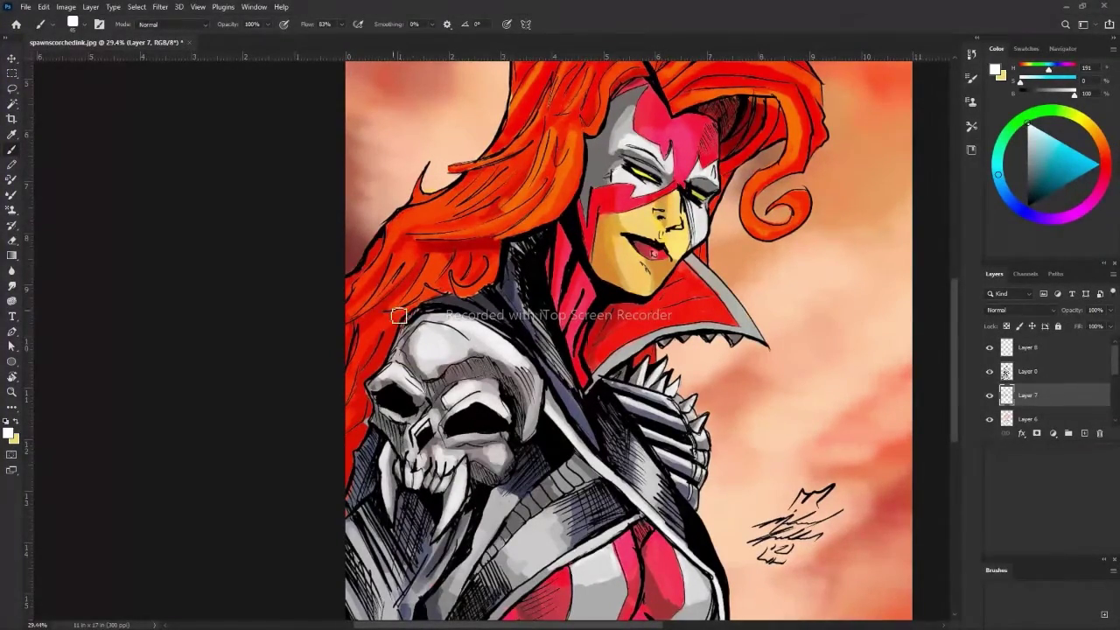
scroll(398, 315, "down", 3)
scroll(488, 355, "up", 3)
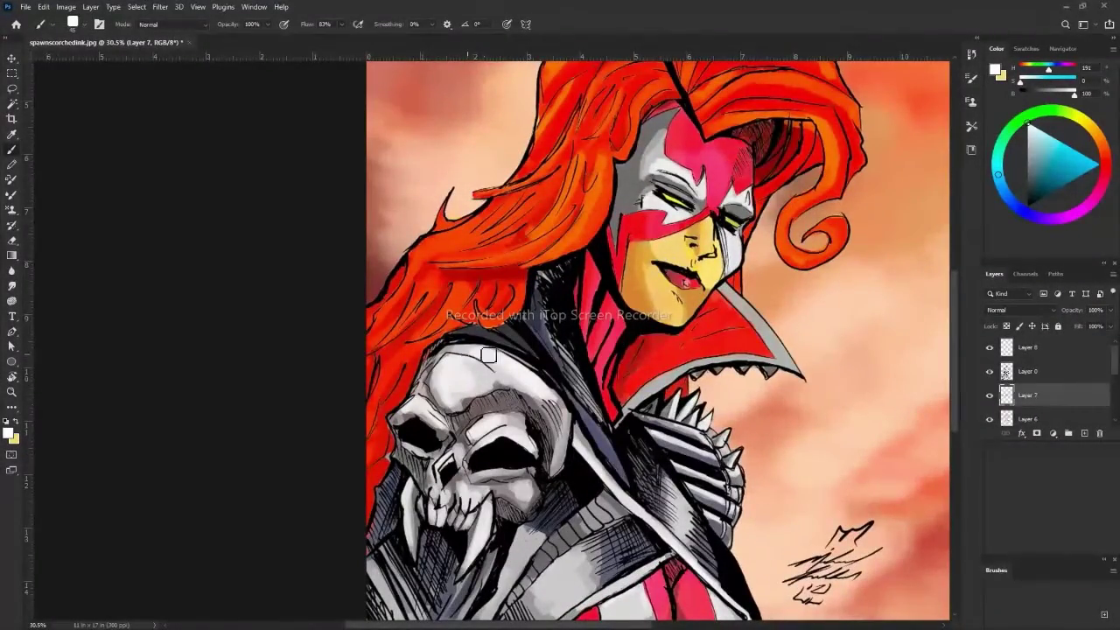
key("z")
scroll(347, 338, "down", 2)
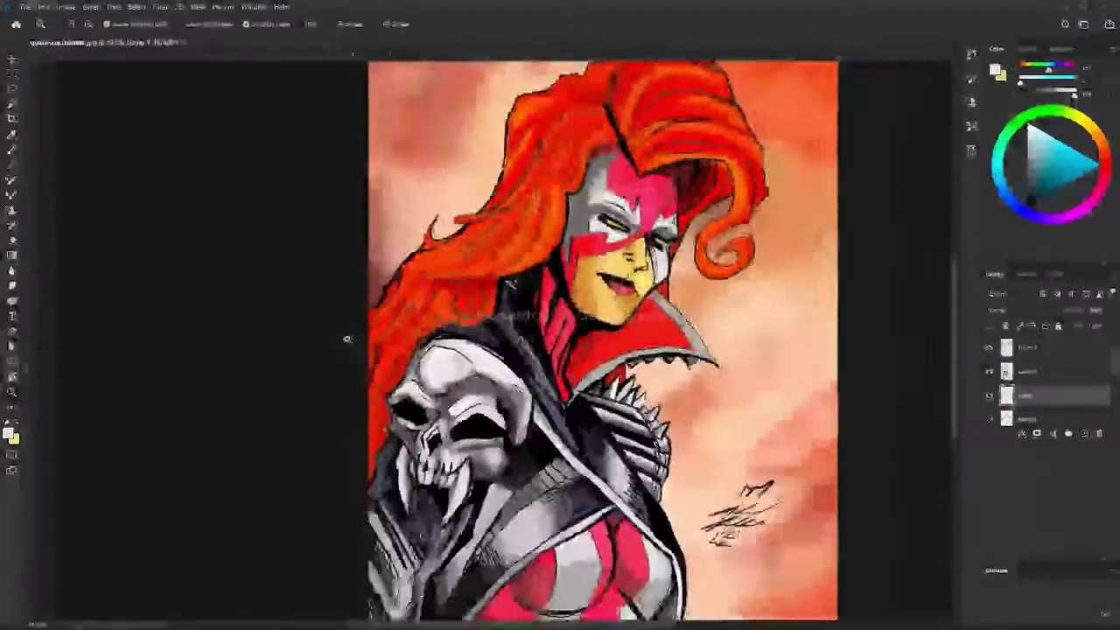
scroll(346, 338, "down", 1)
key("b")
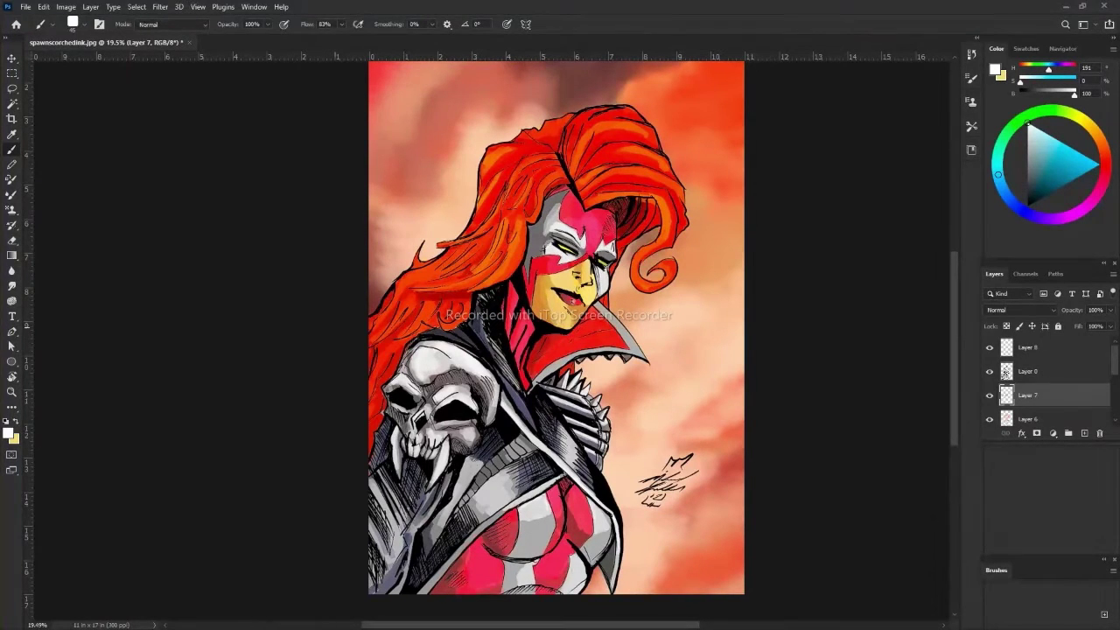
left_click(512, 337, "alt")
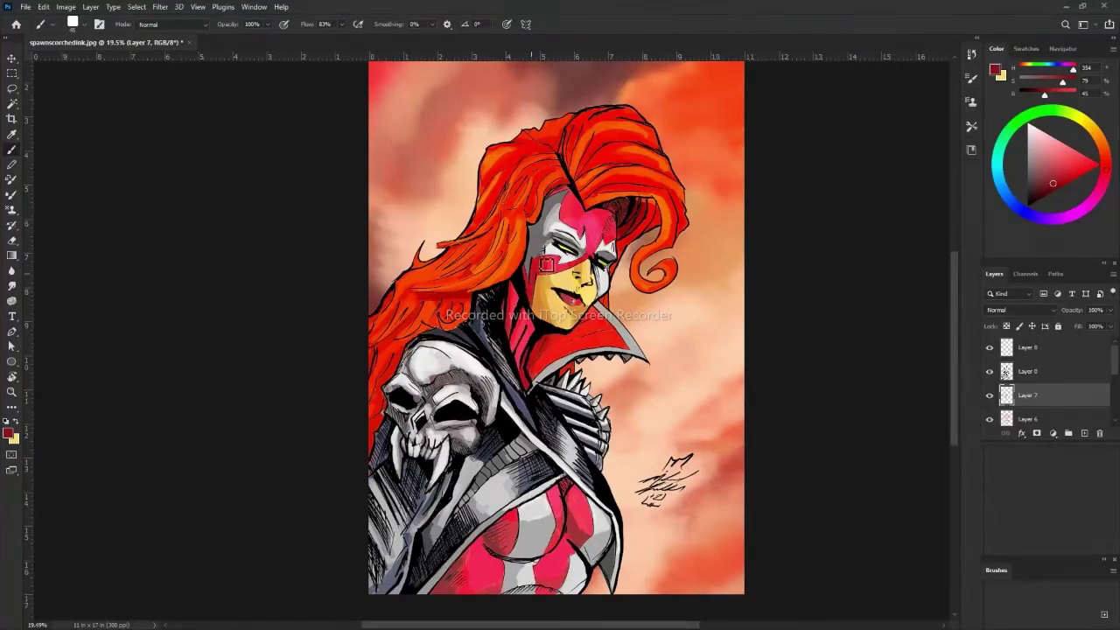
Extend the hair-part line into the forehead and pick a dark bluish grey.
left_click_drag(576, 186, 581, 207)
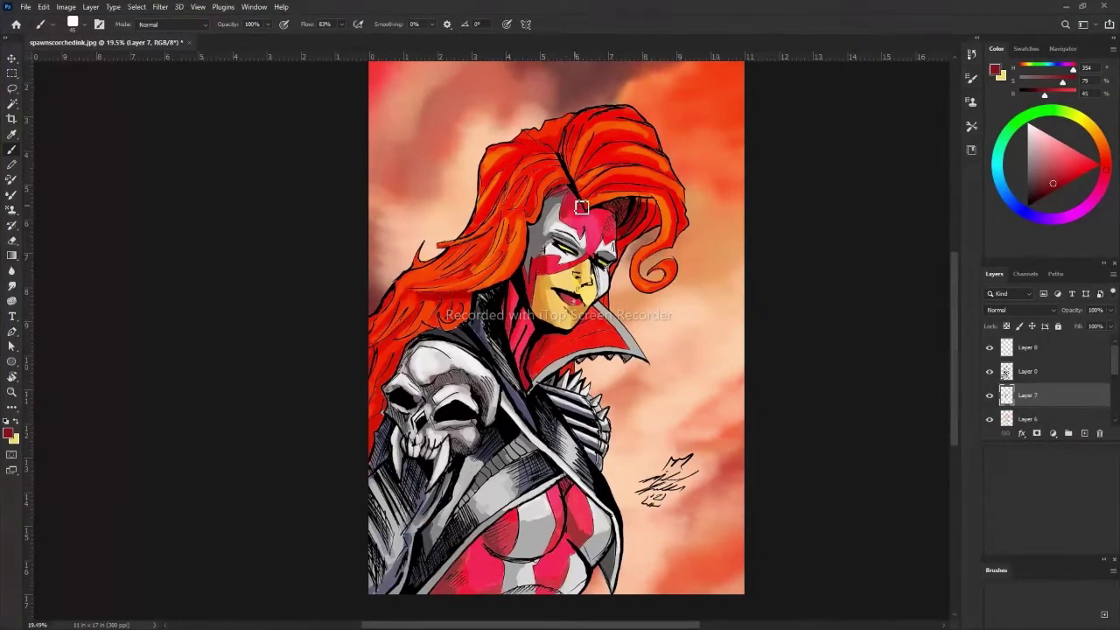
scroll(616, 387, "up", 2)
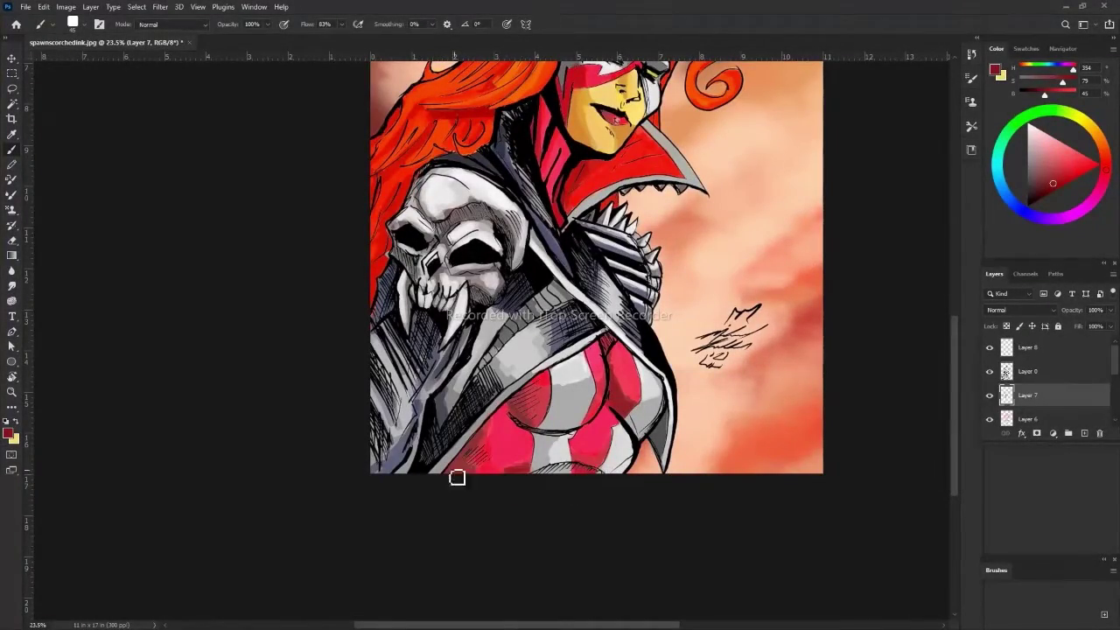
scroll(420, 403, "down", 3)
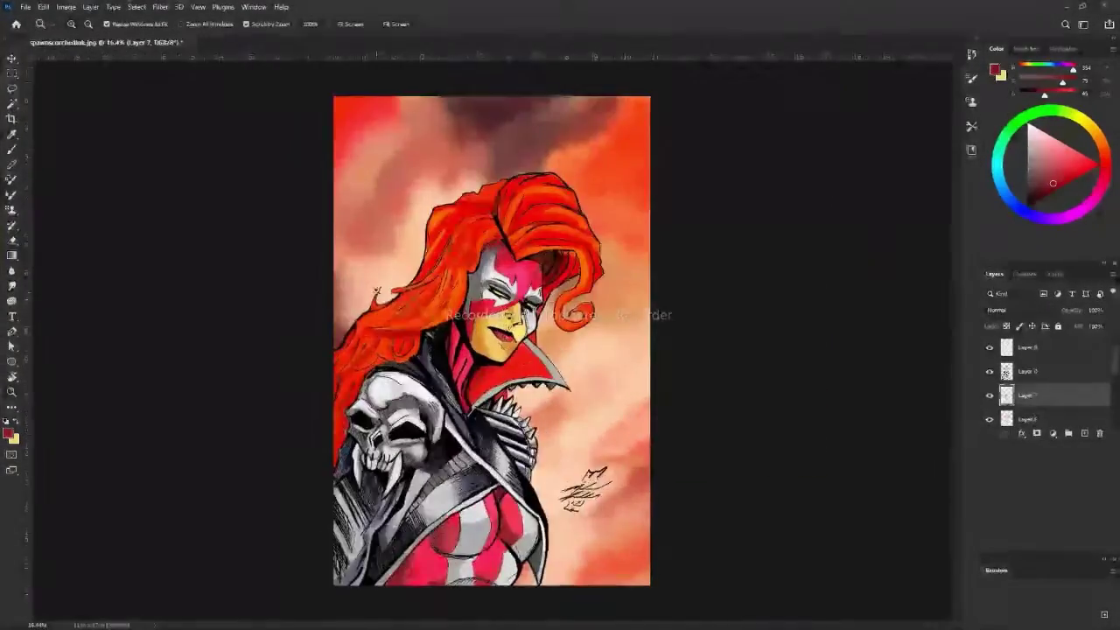
scroll(376, 352, "up", 1)
left_click(511, 336, "alt")
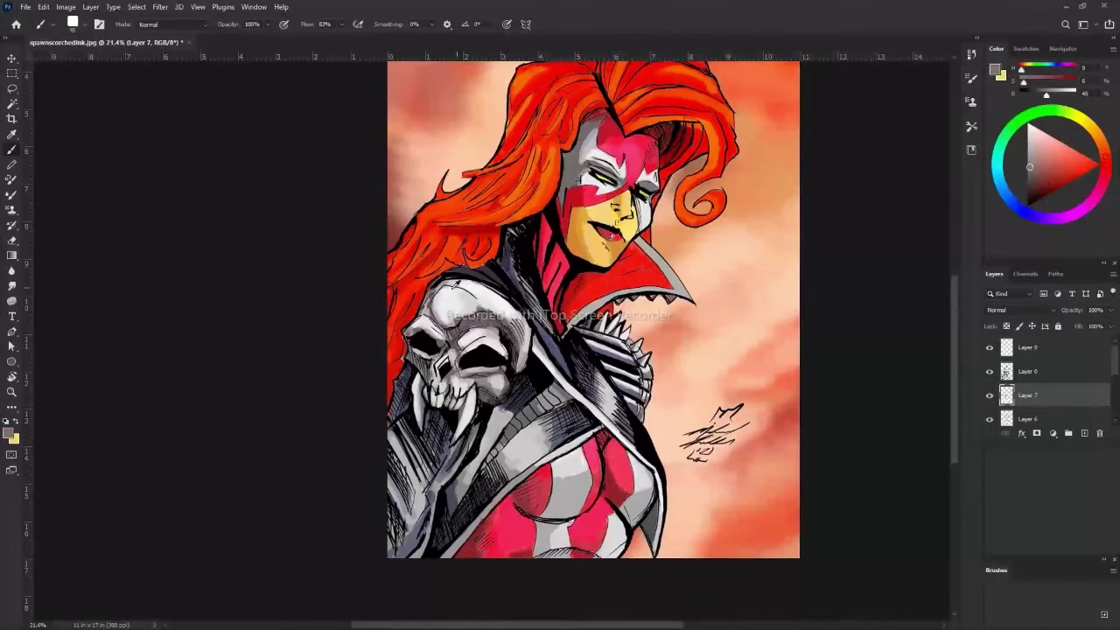
left_click(466, 338, "alt")
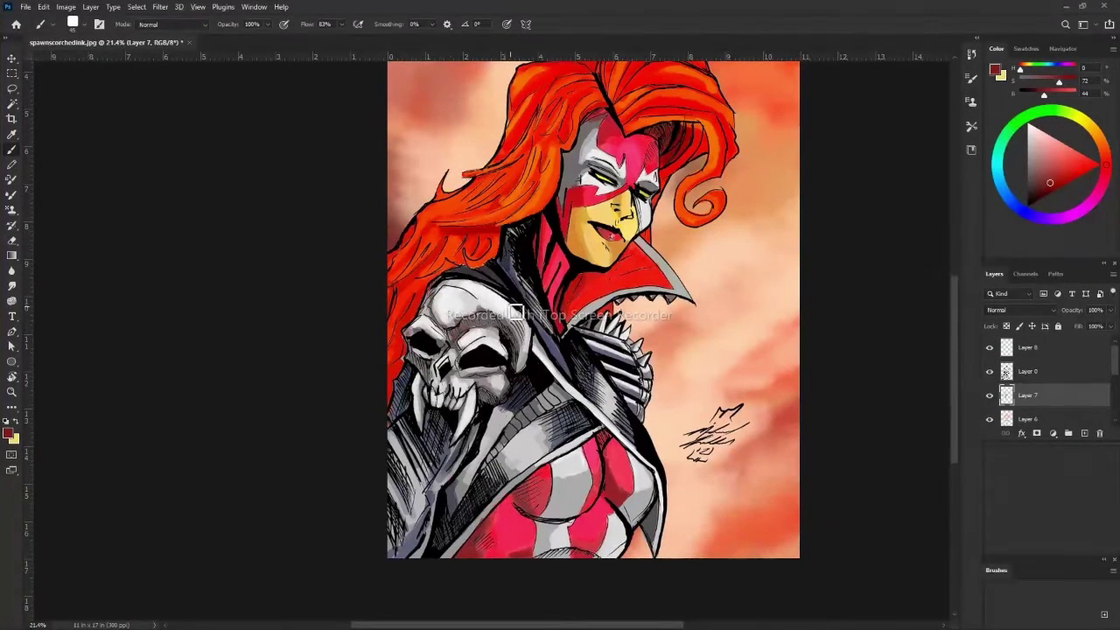
left_click(474, 335, "alt")
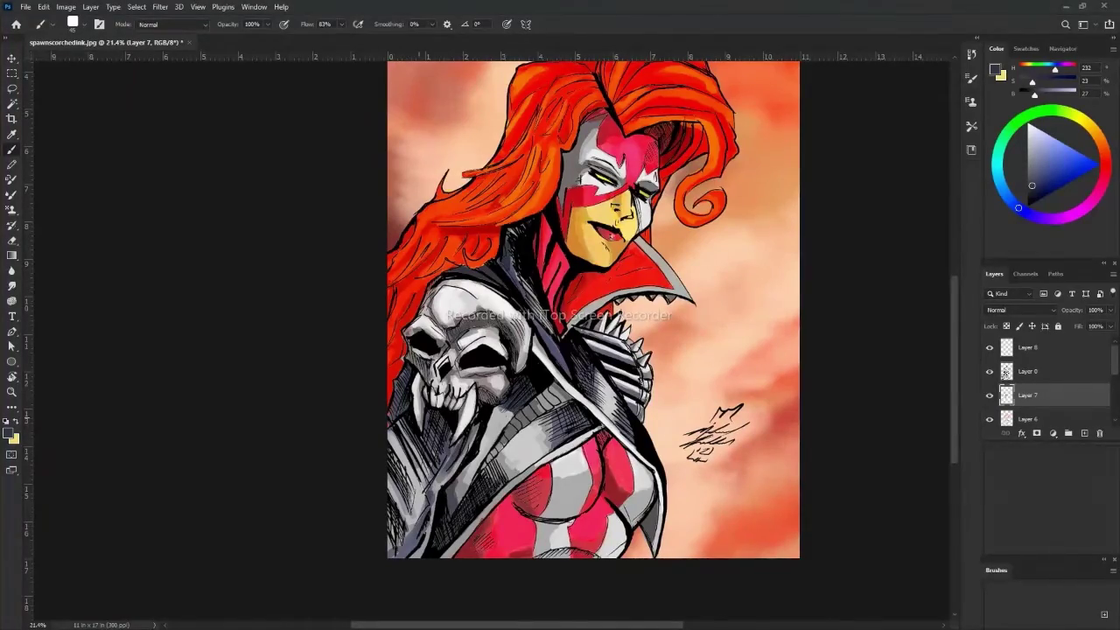
scroll(370, 334, "up", 2)
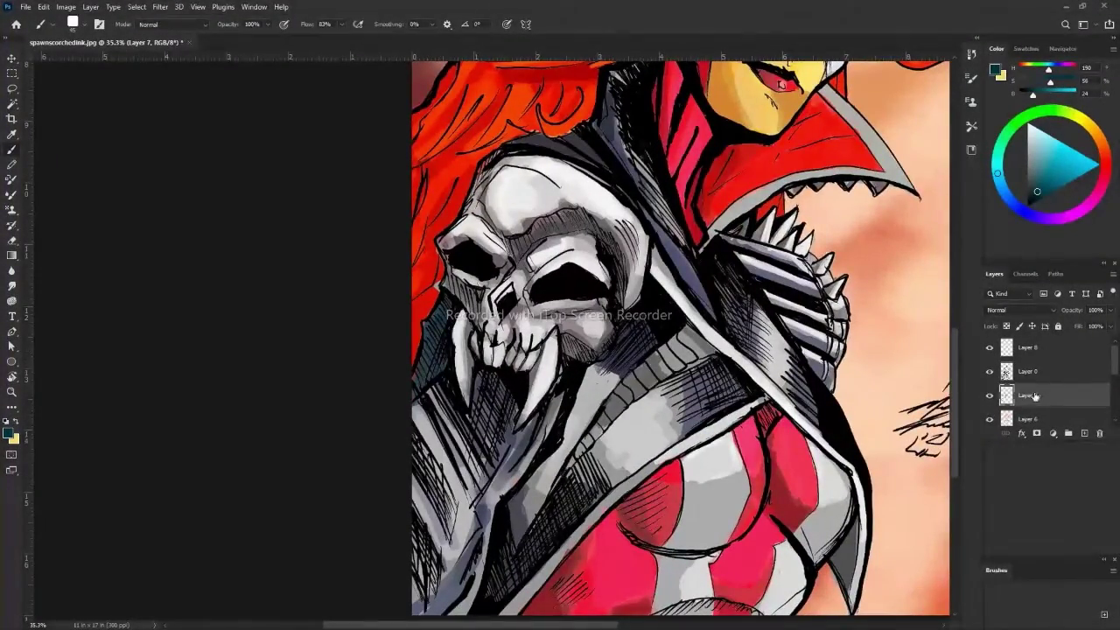
Set the layer to Multiply and shade under the skull's jaw and neck.
left_click(1015, 309)
left_click(1007, 356)
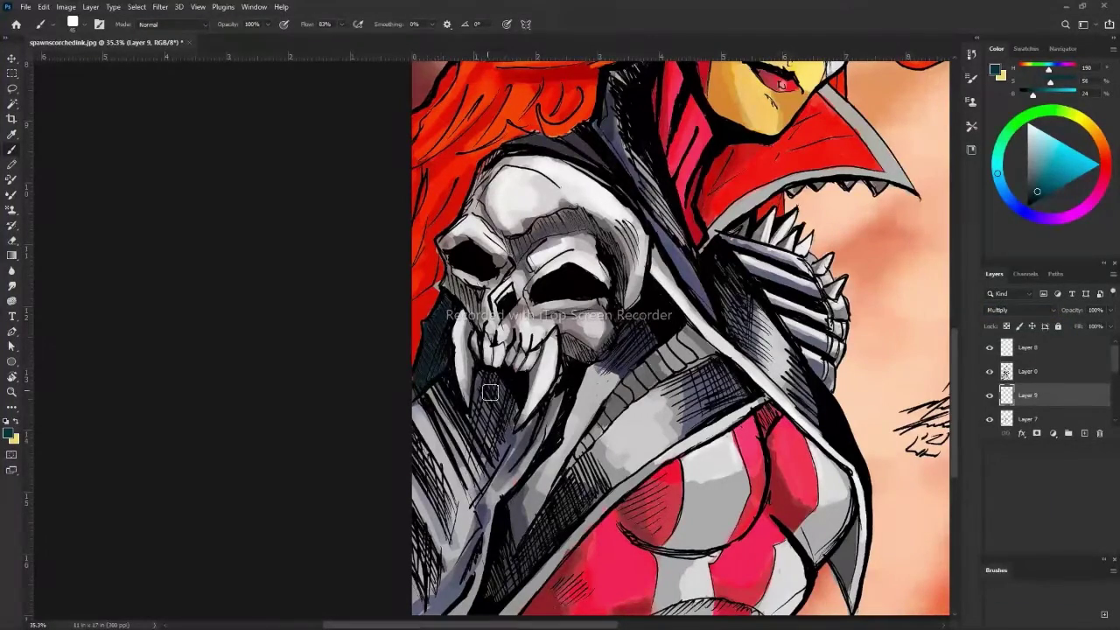
mouse_move(516, 378)
left_mouse_down()
mouse_move(512, 437)
mouse_move(480, 407)
mouse_move(547, 413)
mouse_move(580, 389)
left_mouse_up()
key("ctrl+0")
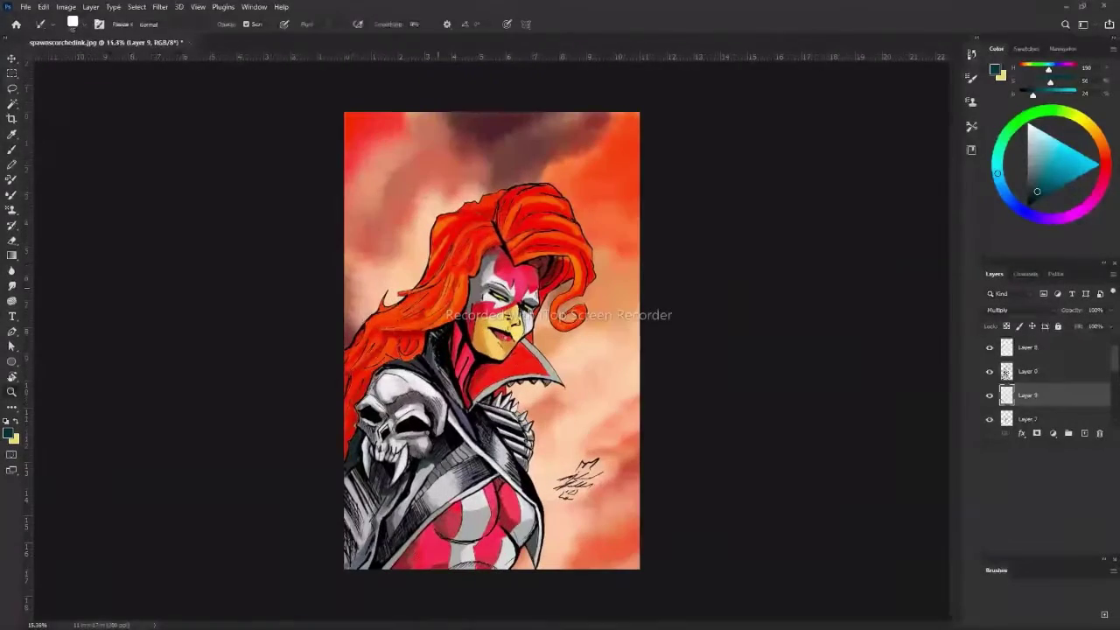
left_click(427, 548, "alt")
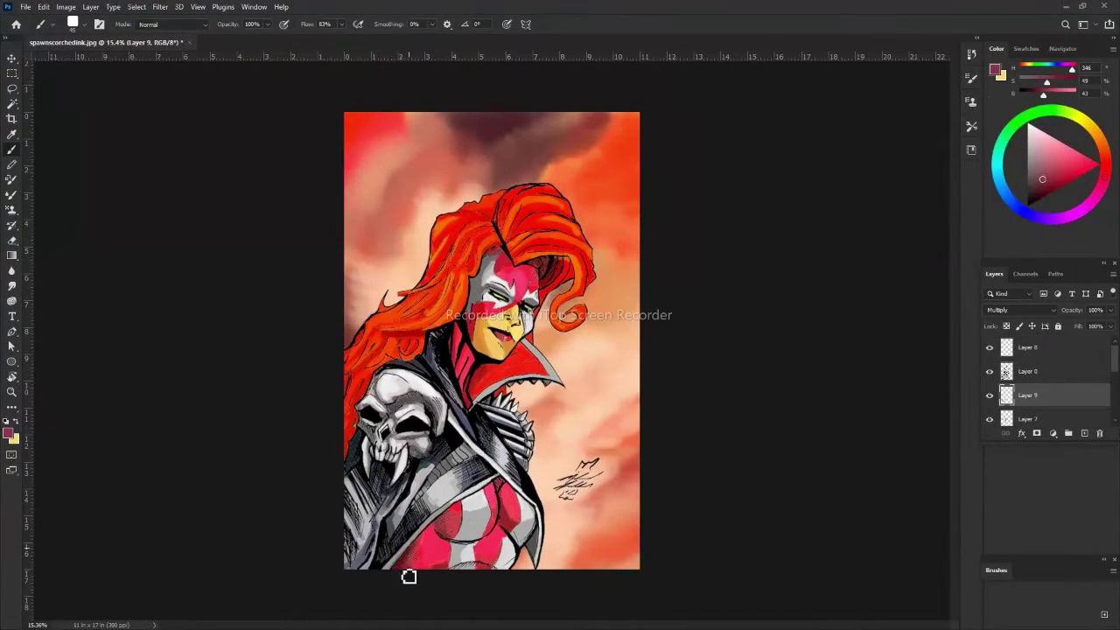
key("e")
scroll(410, 357, "up", 5)
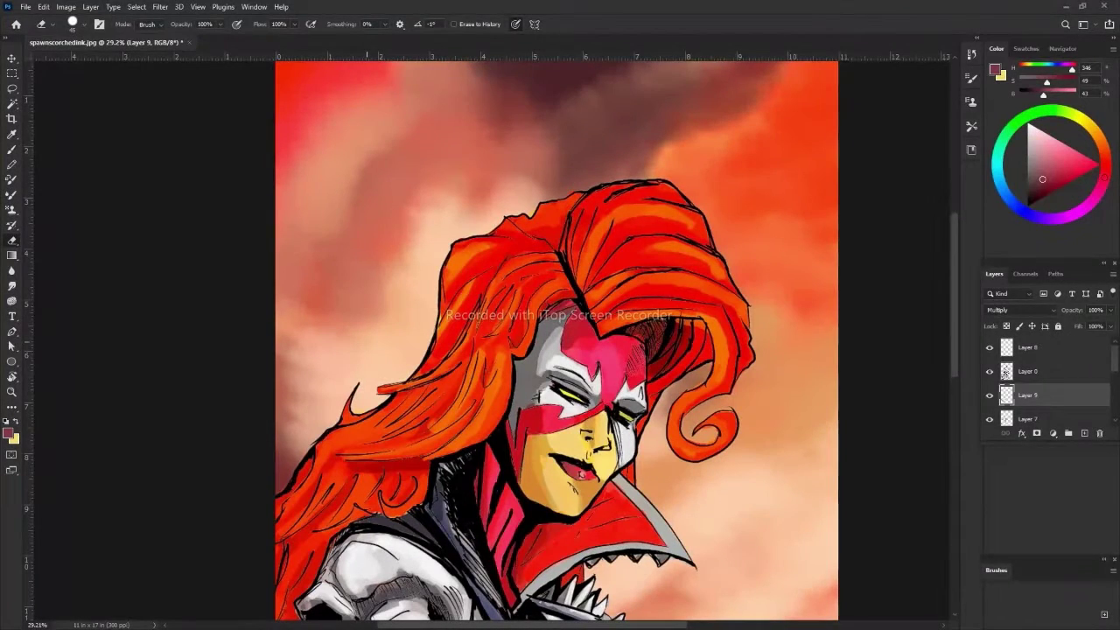
key("alt+bracketleft")
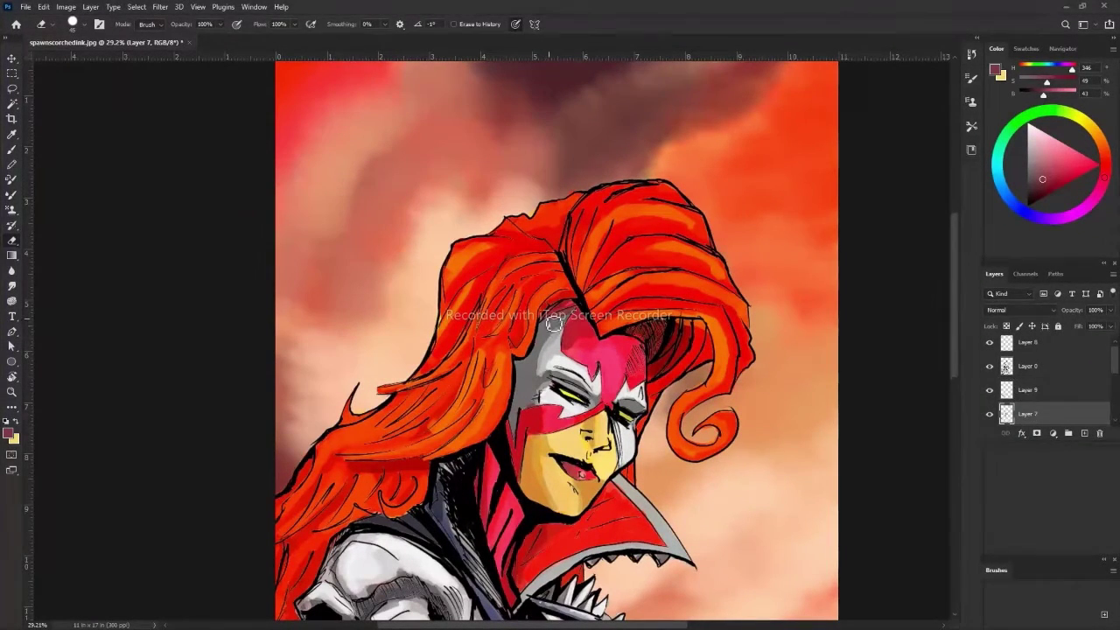
Sample grey and the forehead's pink-red, then accidentally crop a small area.
key("b")
left_click(548, 329, "alt")
left_click(577, 323, "alt")
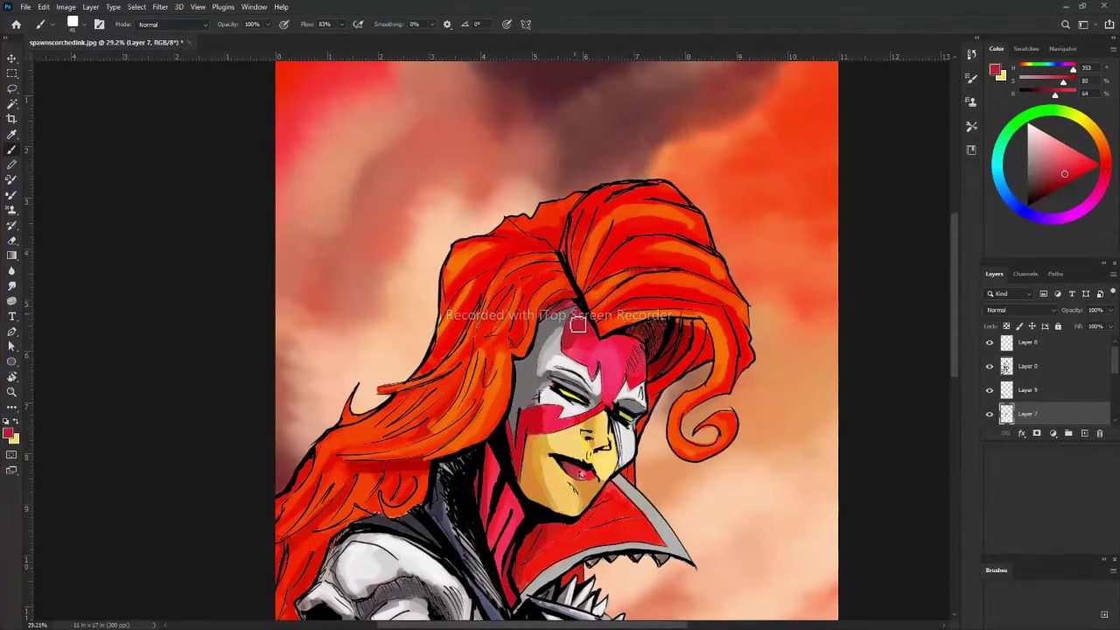
scroll(560, 339, "down", 5)
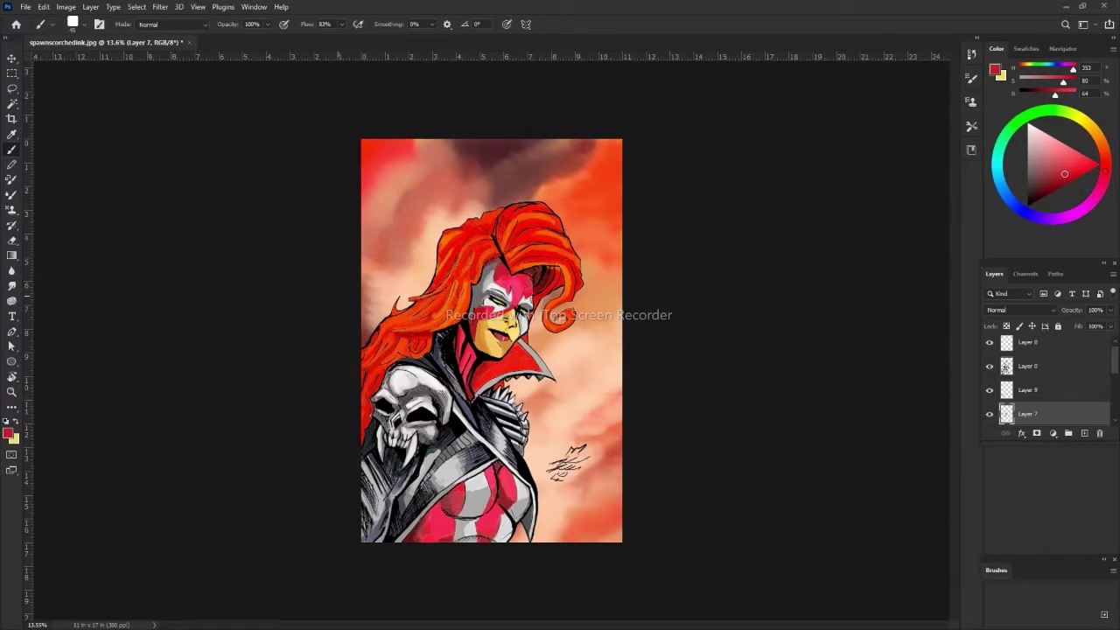
key("c")
left_click_drag(485, 341, 493, 362)
key("Return")
Dismiss the New Document dialog and Edit menu, then undo the crop with Ctrl+Z.
left_click(43, 7)
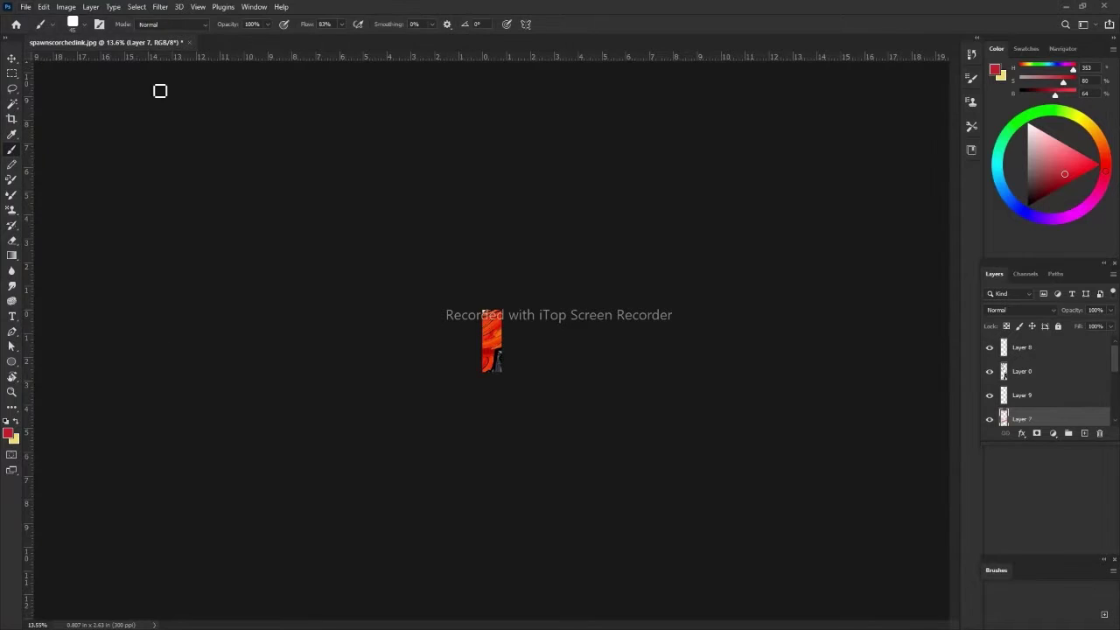
key("ctrl+n")
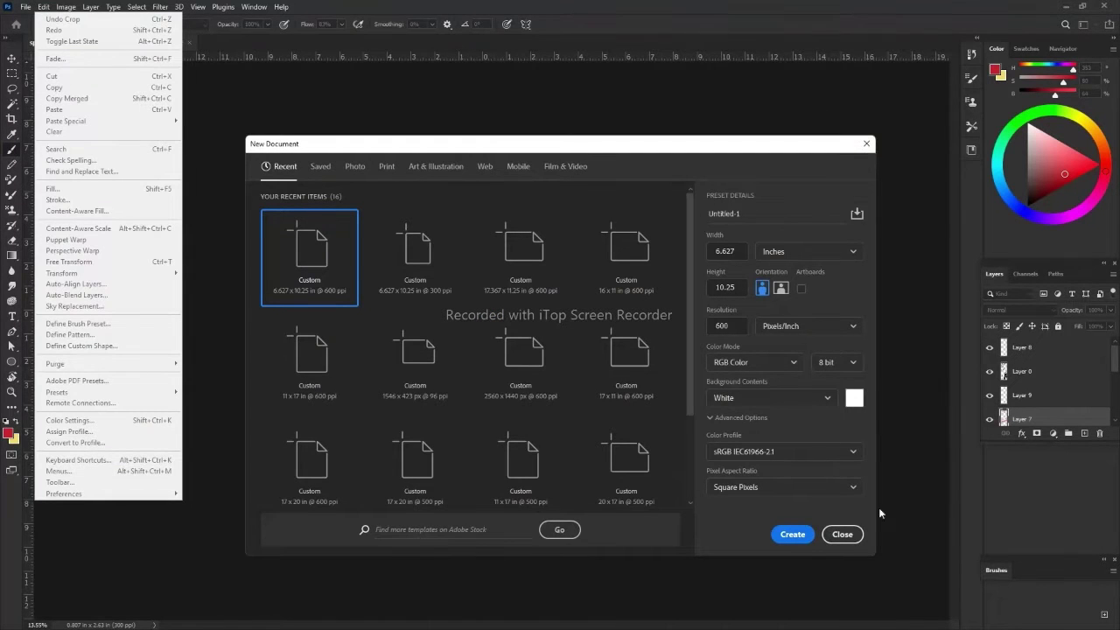
key("Escape")
left_click(866, 144)
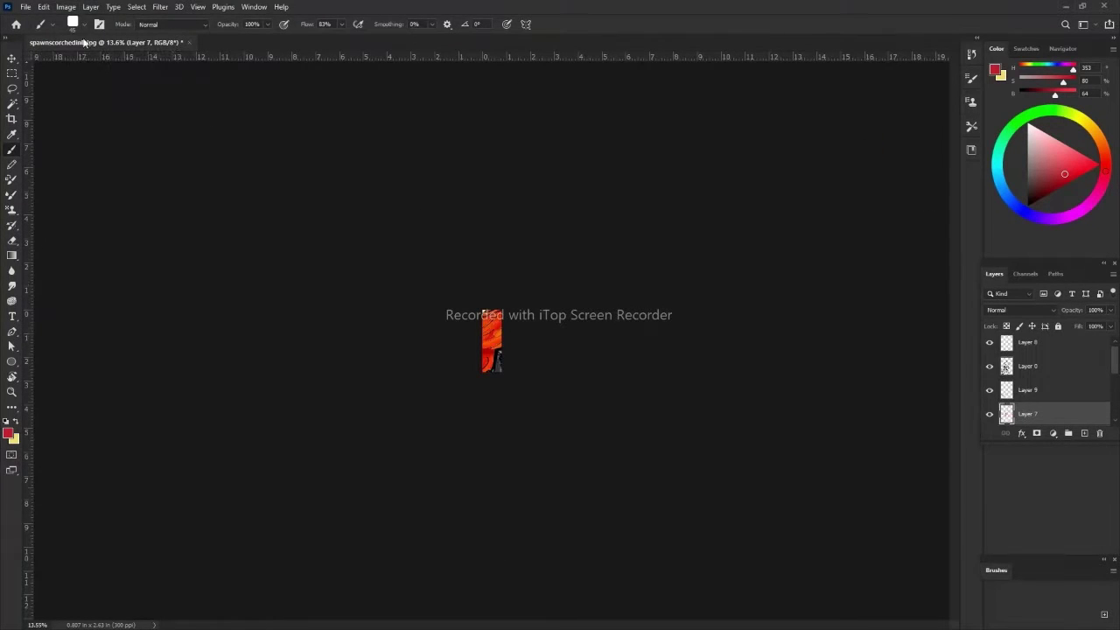
key("ctrl+z")
scroll(559, 284, "up", 2)
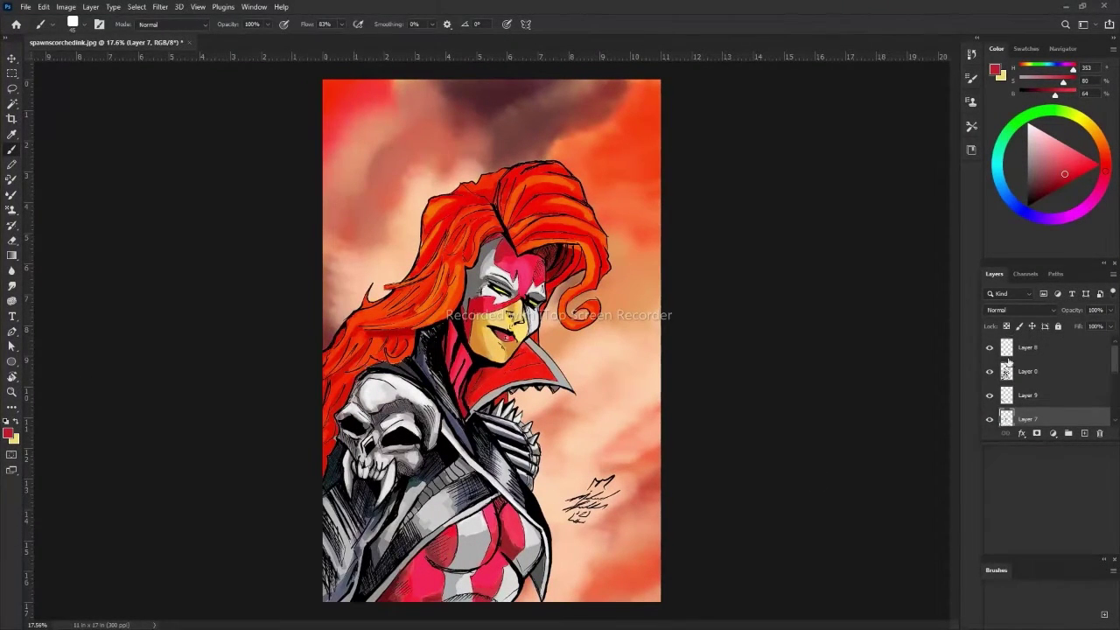
Make Layer 8 active and browse the Special Effects and Maddy Painterly brush sets.
left_click(1029, 342)
right_click(16, 221)
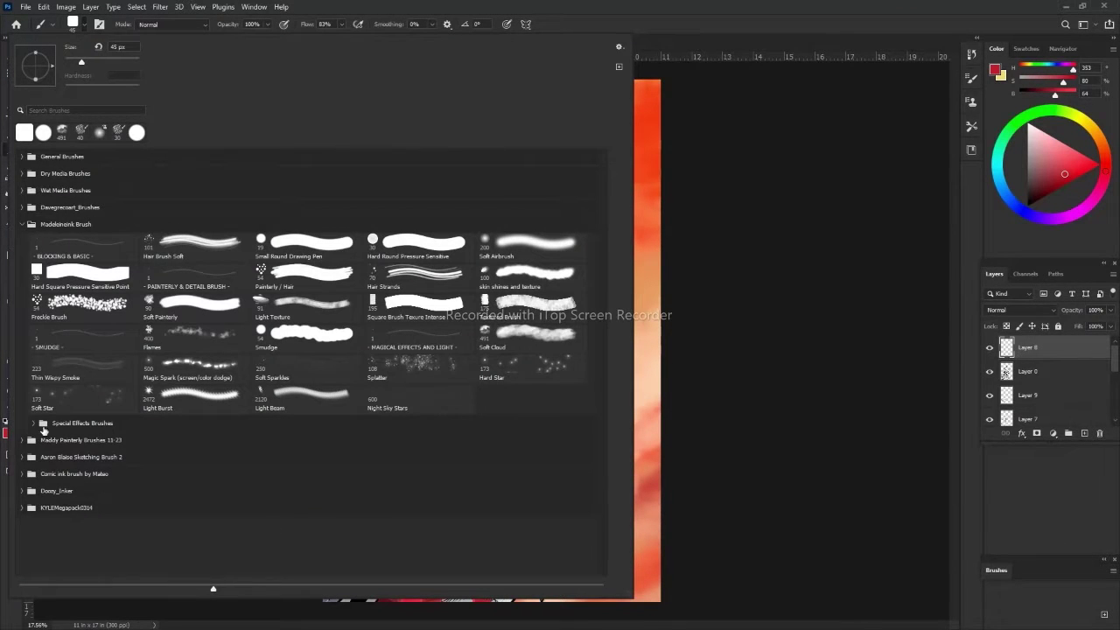
left_click(34, 424)
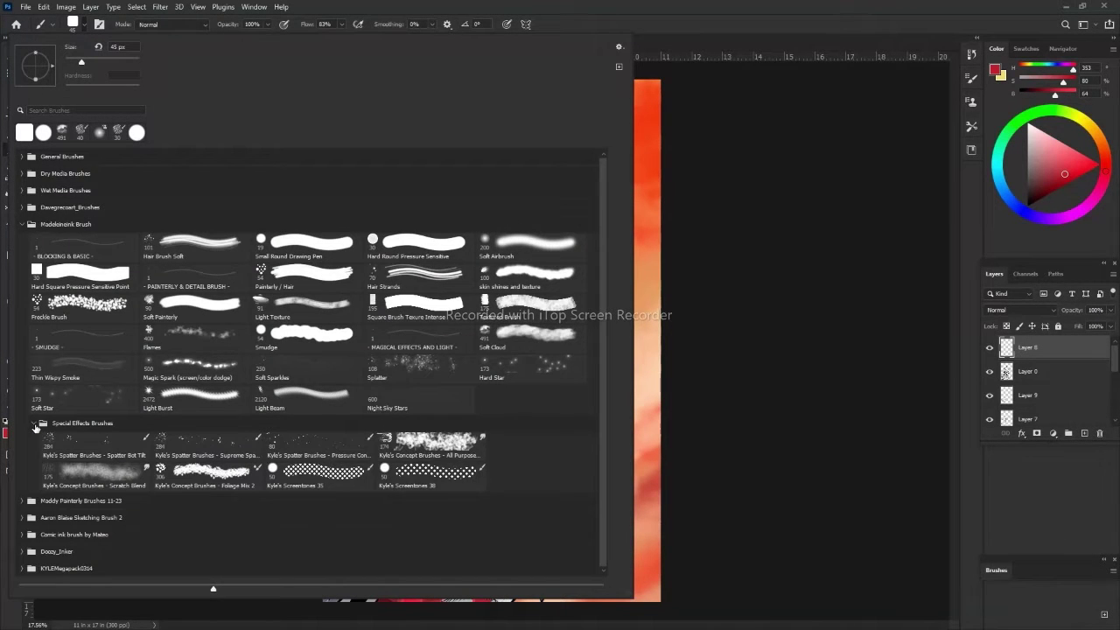
left_click(32, 501)
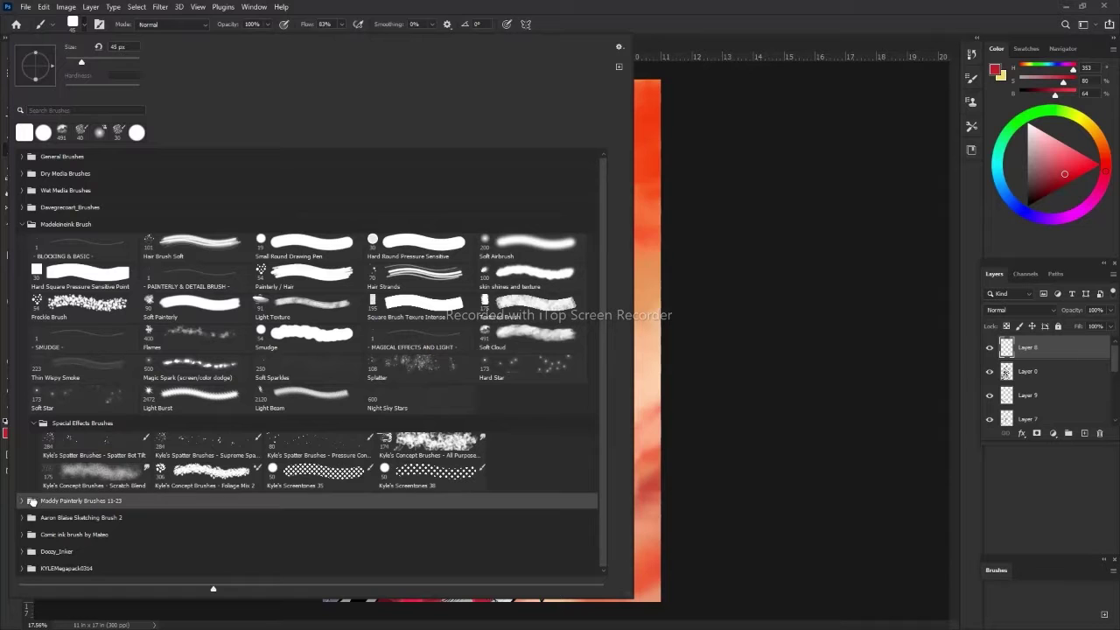
scroll(592, 239, "down", 1)
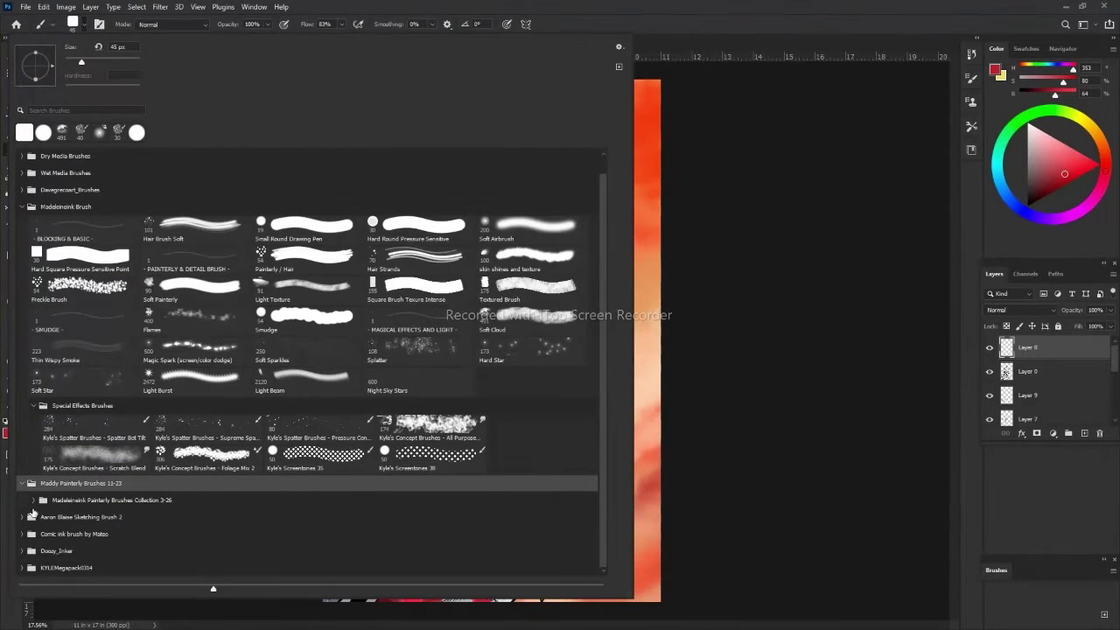
left_click(33, 500)
mouse_move(604, 350)
left_mouse_down()
mouse_move(604, 557)
mouse_move(640, 275)
left_mouse_up()
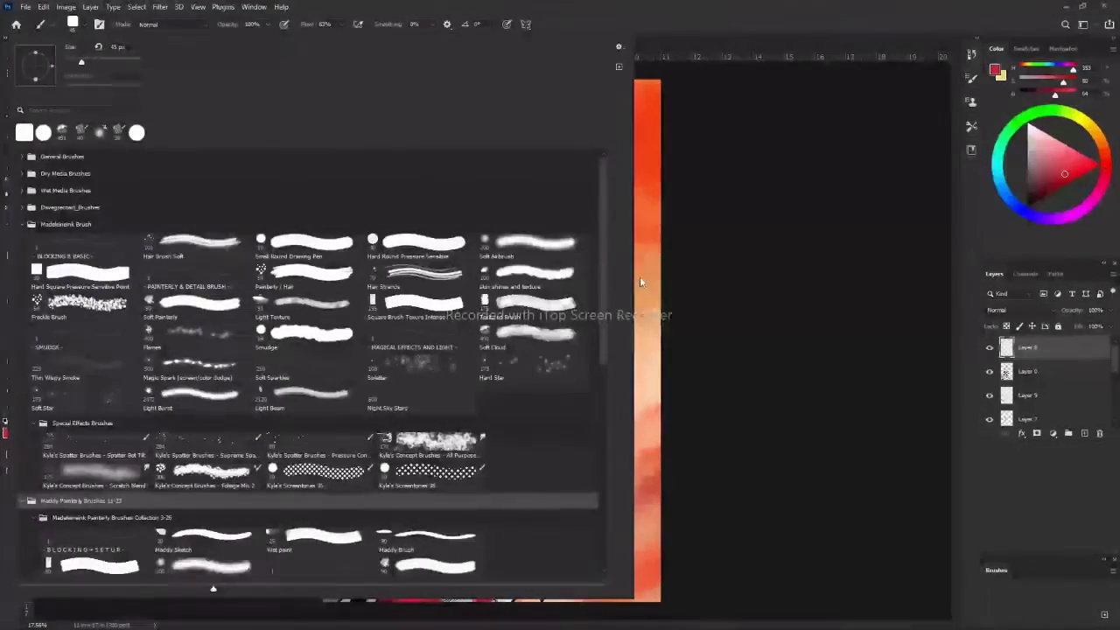
Browse the Davegrecoart and Comic ink by Mateo brush sets, then close the picker.
left_click(22, 208)
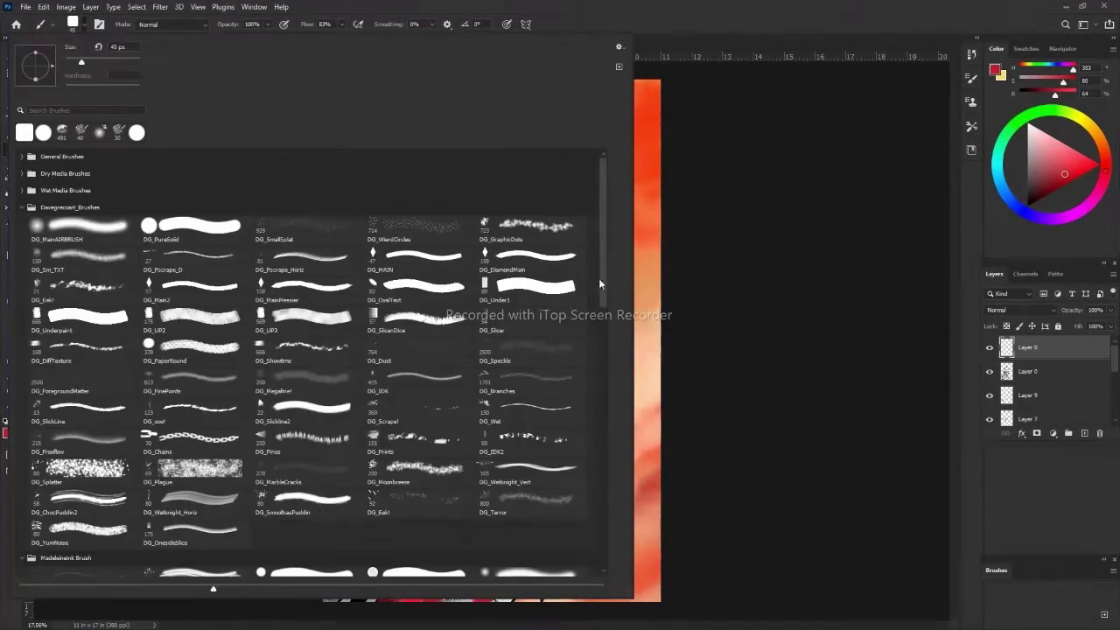
left_click_drag(598, 278, 595, 353)
scroll(595, 359, "down", 3)
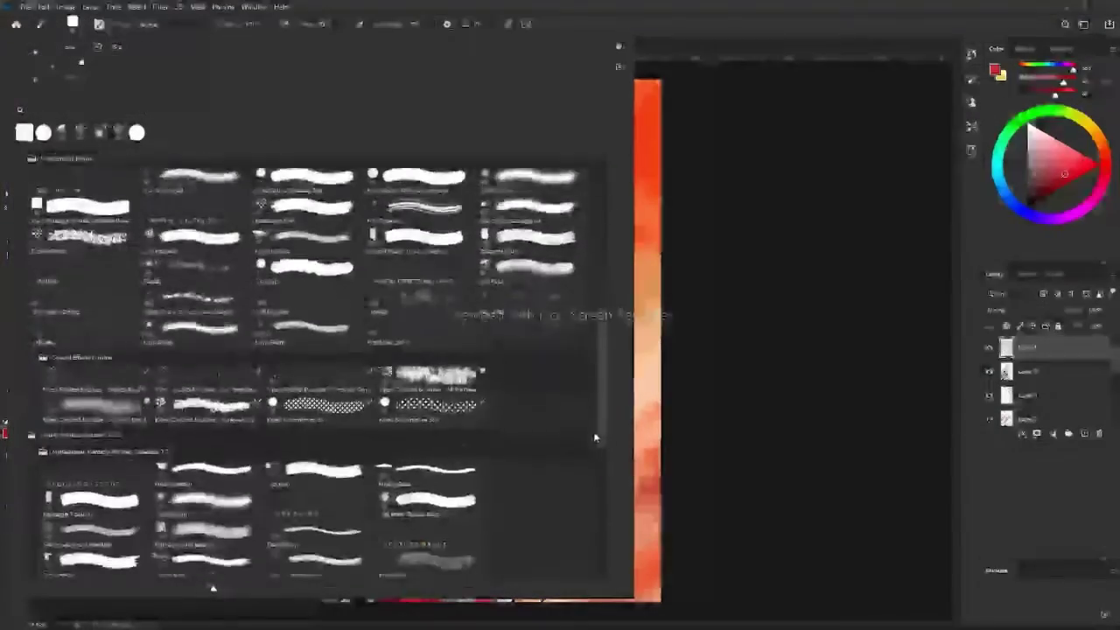
scroll(602, 385, "down", 3)
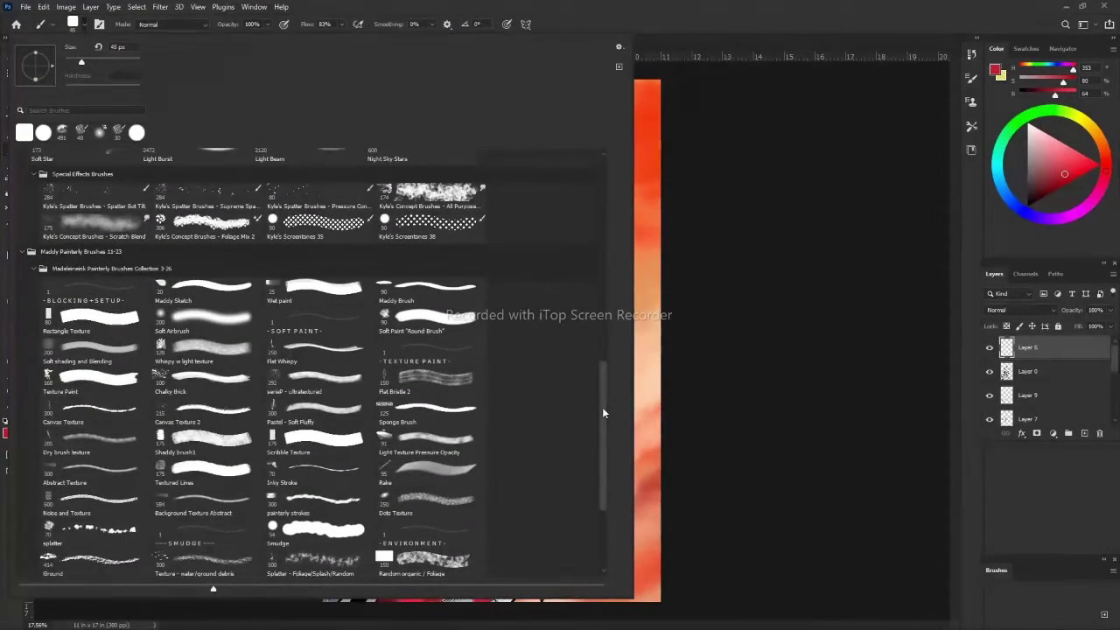
mouse_move(602, 407)
left_mouse_down()
mouse_move(608, 468)
mouse_move(604, 228)
left_mouse_up()
left_click(22, 208)
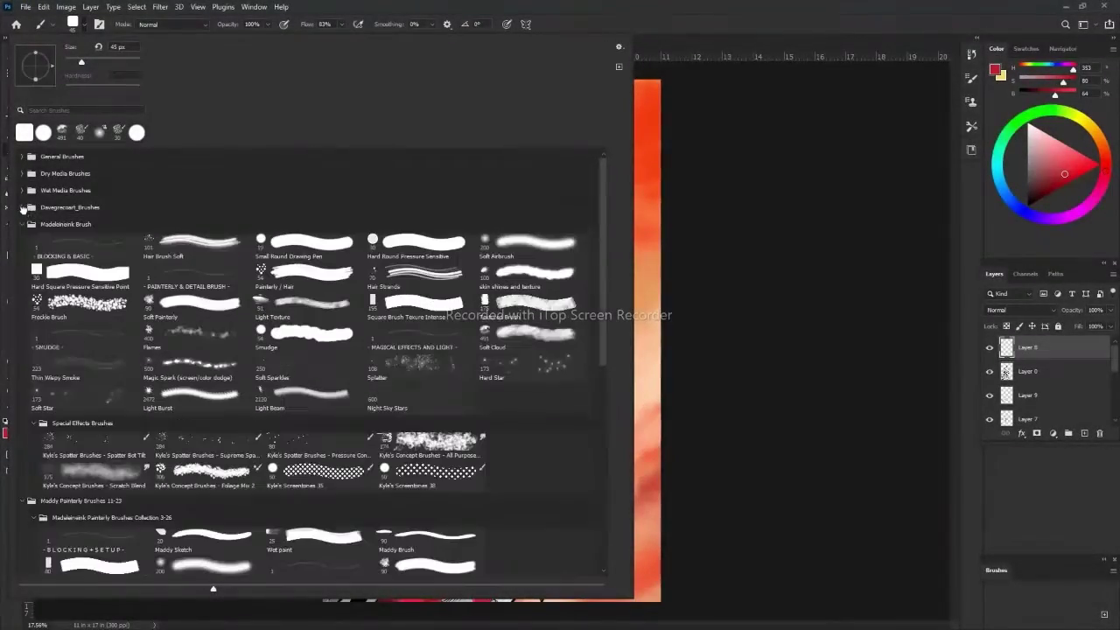
left_click_drag(602, 350, 609, 521)
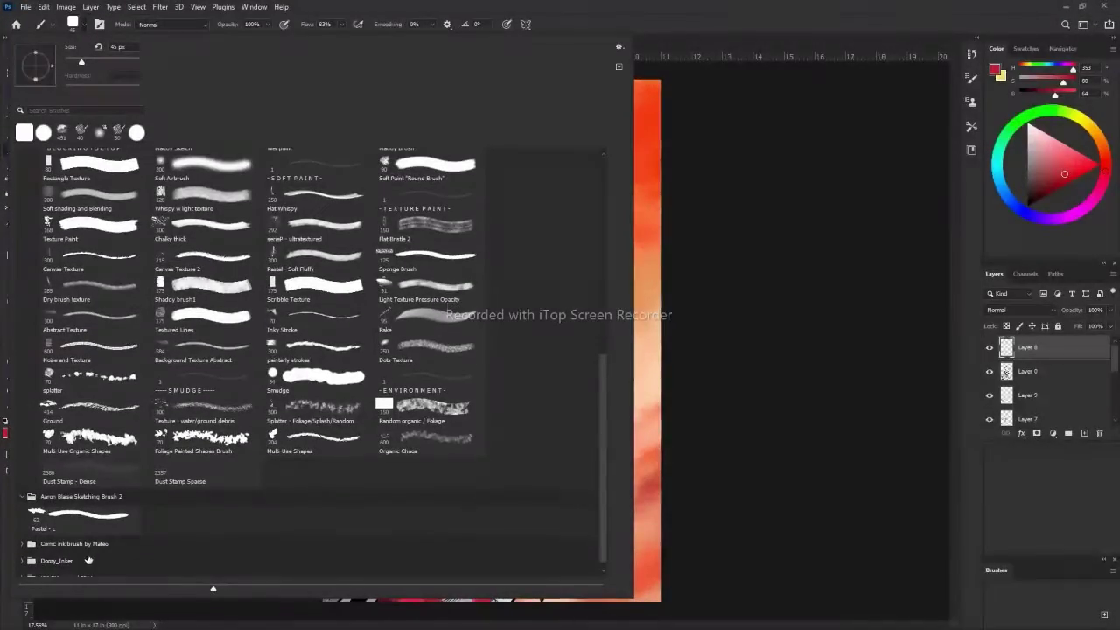
left_click(21, 543)
scroll(31, 547, "down", 3)
scroll(31, 547, "down", 1)
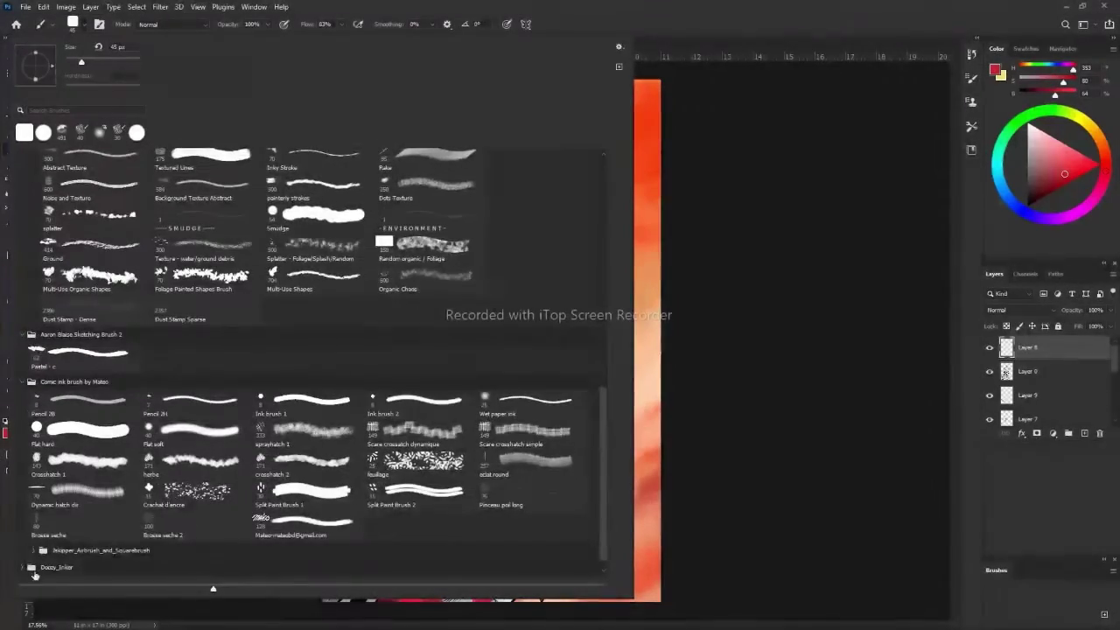
left_click(842, 381)
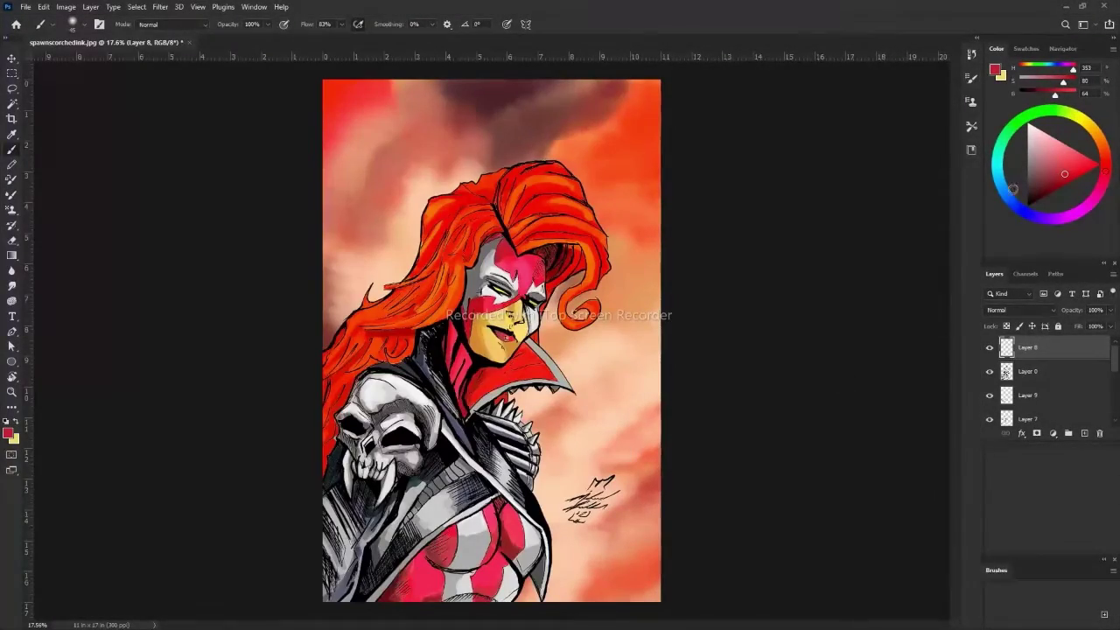
Set a lighter green at 37% brush opacity with brush size about 45.
left_click(1074, 113)
key("3")
key("7")
scroll(516, 293, "up", 5)
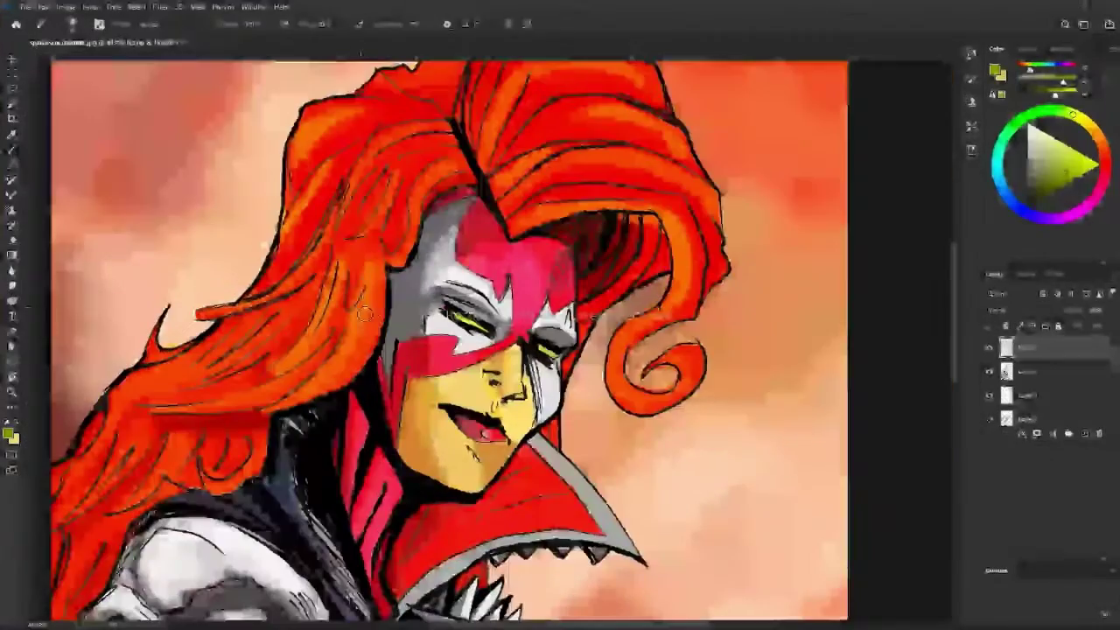
key("bracketright")
key("bracketright")
key("bracketright")
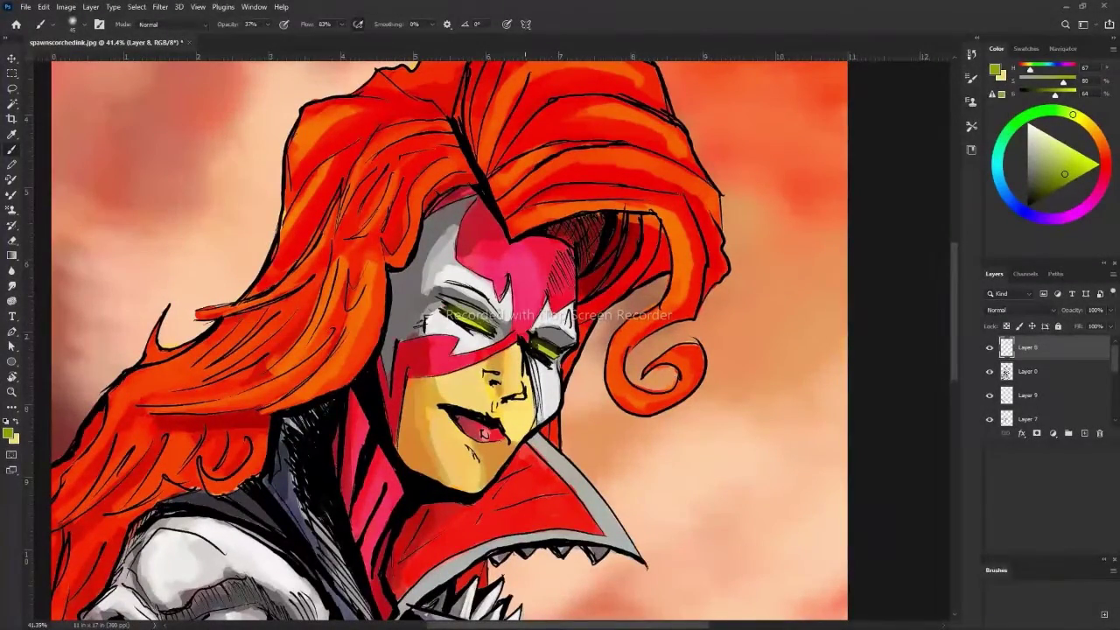
left_click(1073, 158)
left_click(1065, 111)
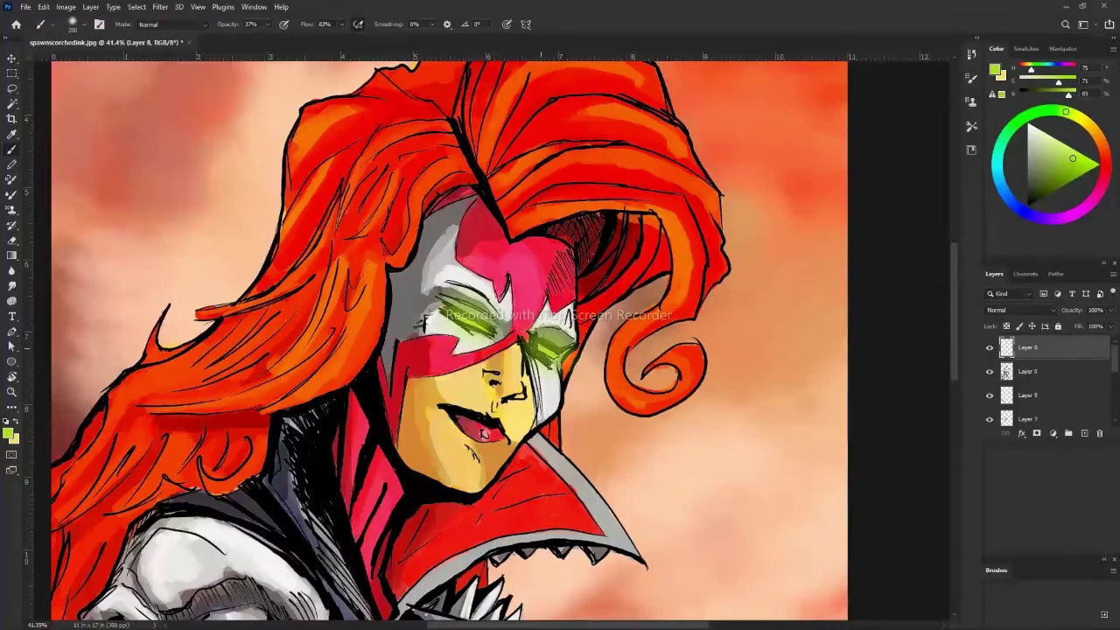
Paint brighter green glow strokes over the left and right eyes.
key("z")
left_click_drag(424, 322, 359, 286)
mouse_move(497, 315)
left_mouse_down()
mouse_move(617, 317)
mouse_move(687, 344)
left_mouse_up()
key("b")
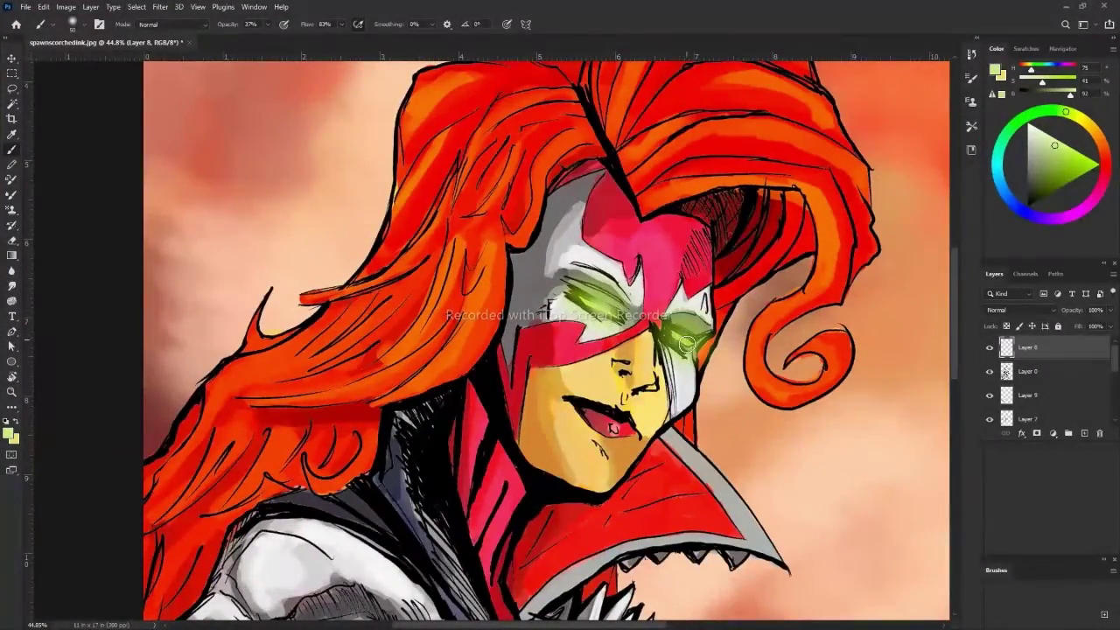
left_click_drag(433, 281, 380, 287)
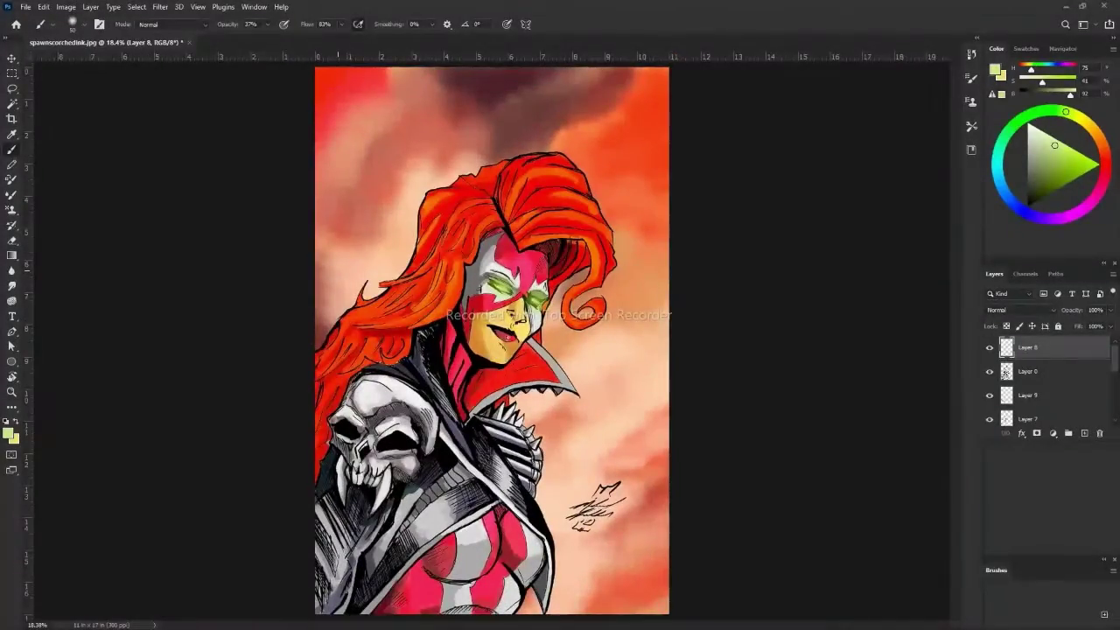
left_click_drag(495, 289, 551, 290)
left_click_drag(490, 250, 521, 271)
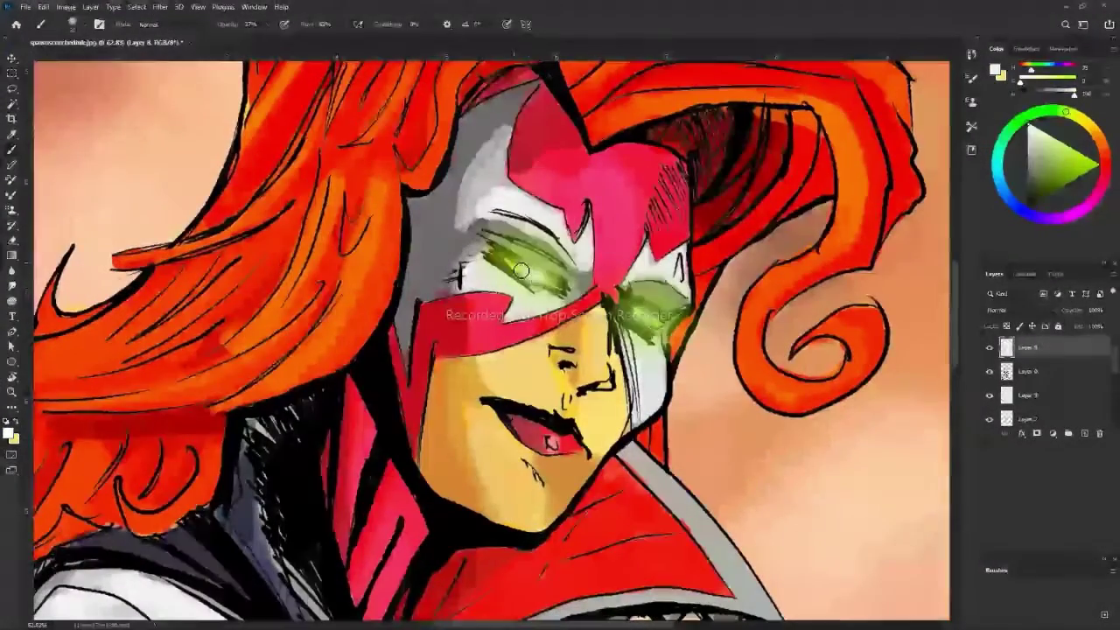
left_click_drag(639, 313, 665, 322)
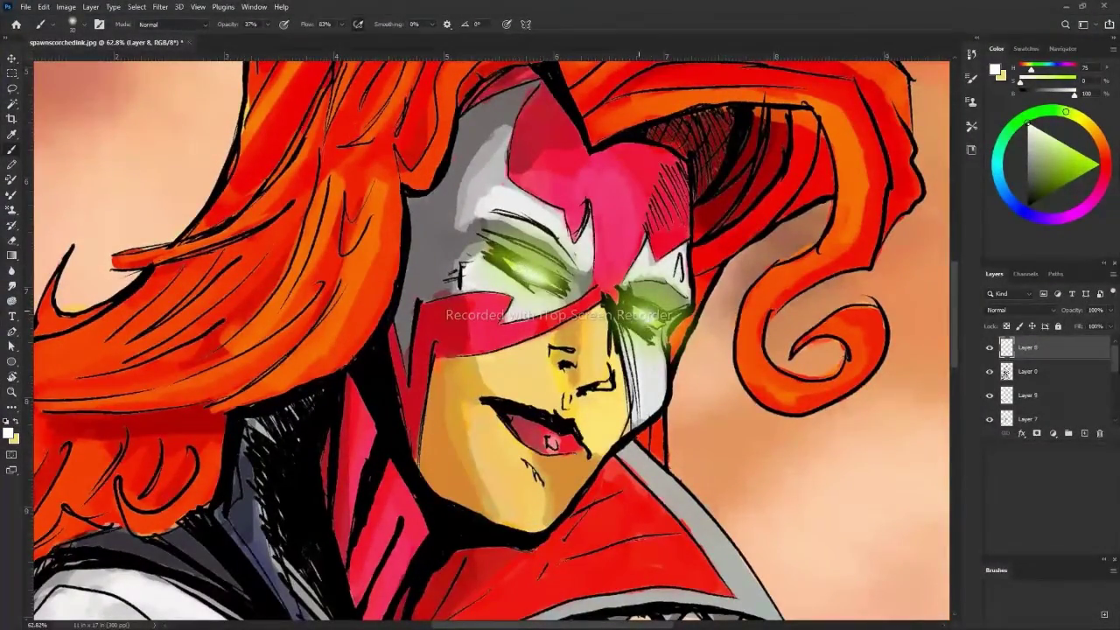
Sample the olive green from the eyes, switch to near-white, and review the whole artwork.
left_click_drag(524, 271, 293, 319)
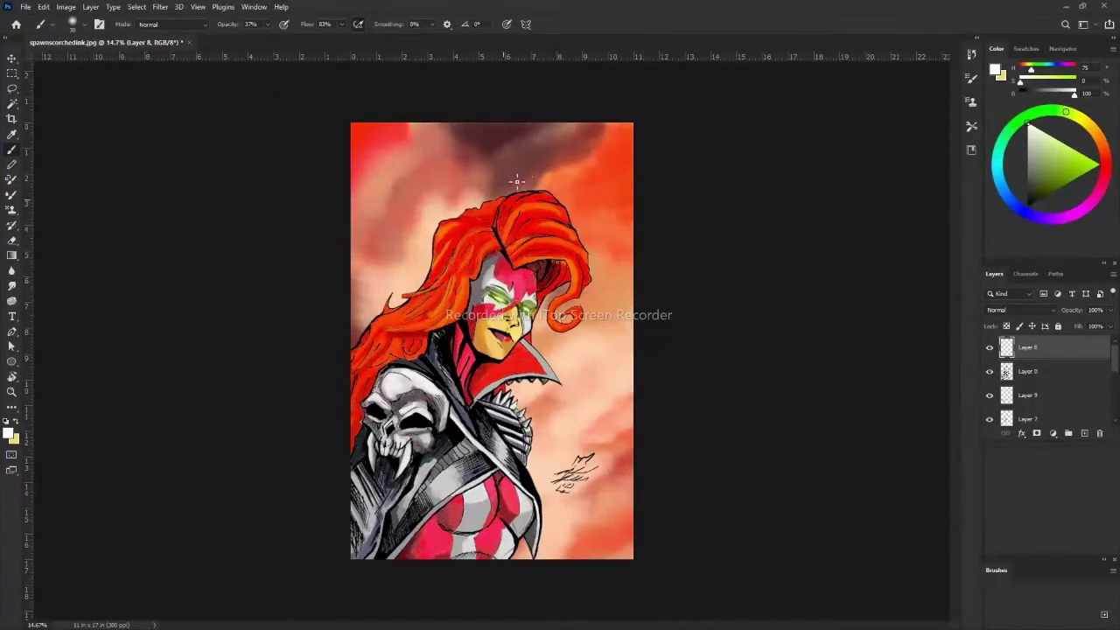
left_click(505, 301, "alt")
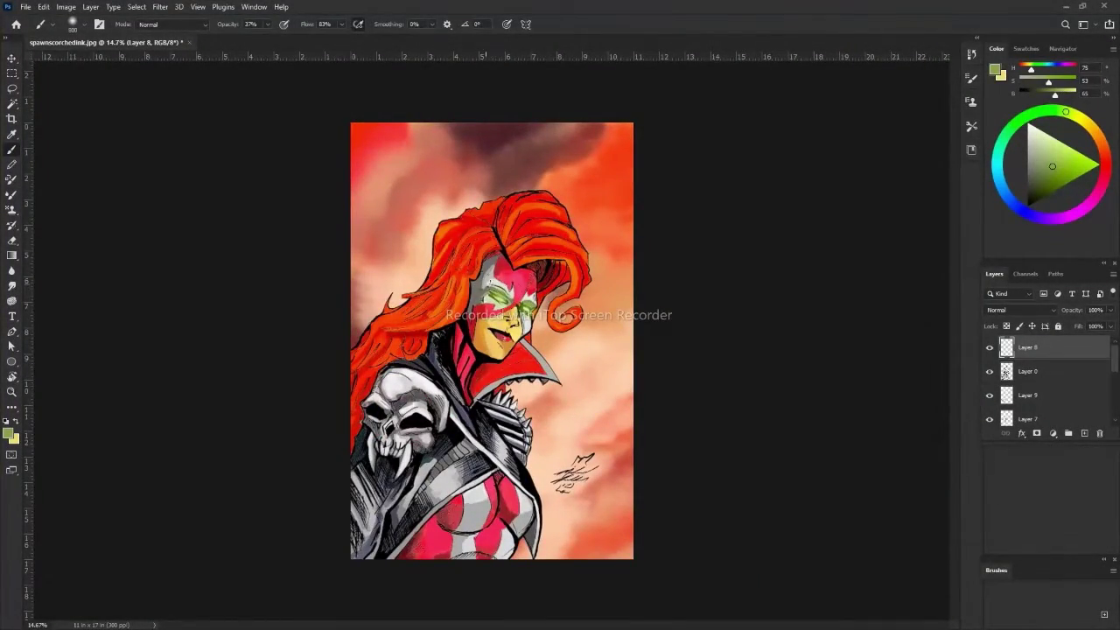
left_click_drag(379, 286, 490, 289)
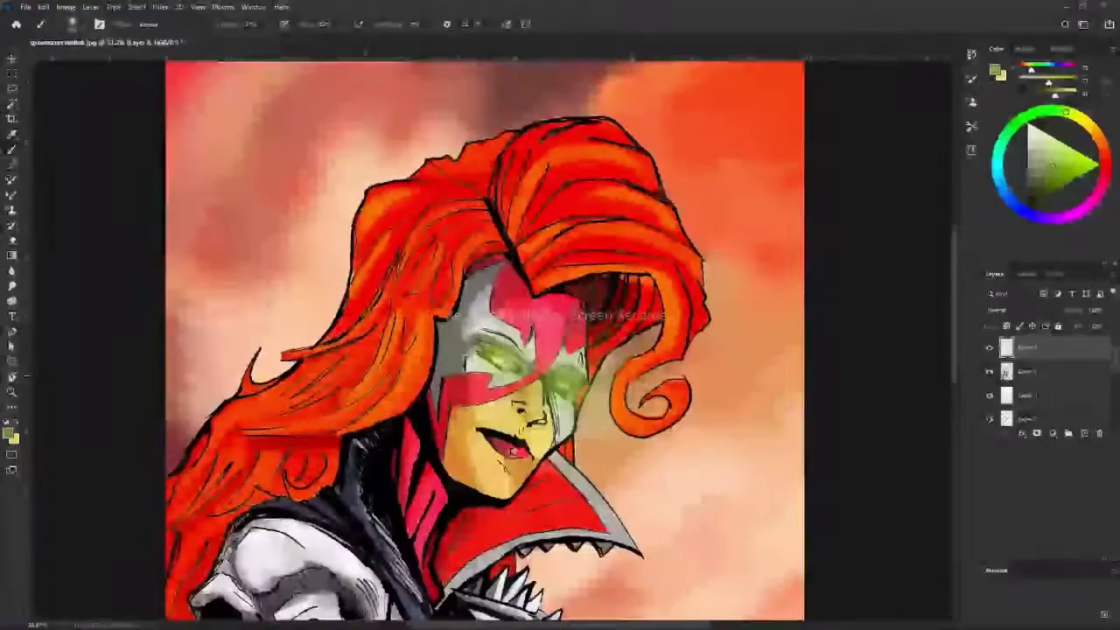
left_click(560, 385, "alt")
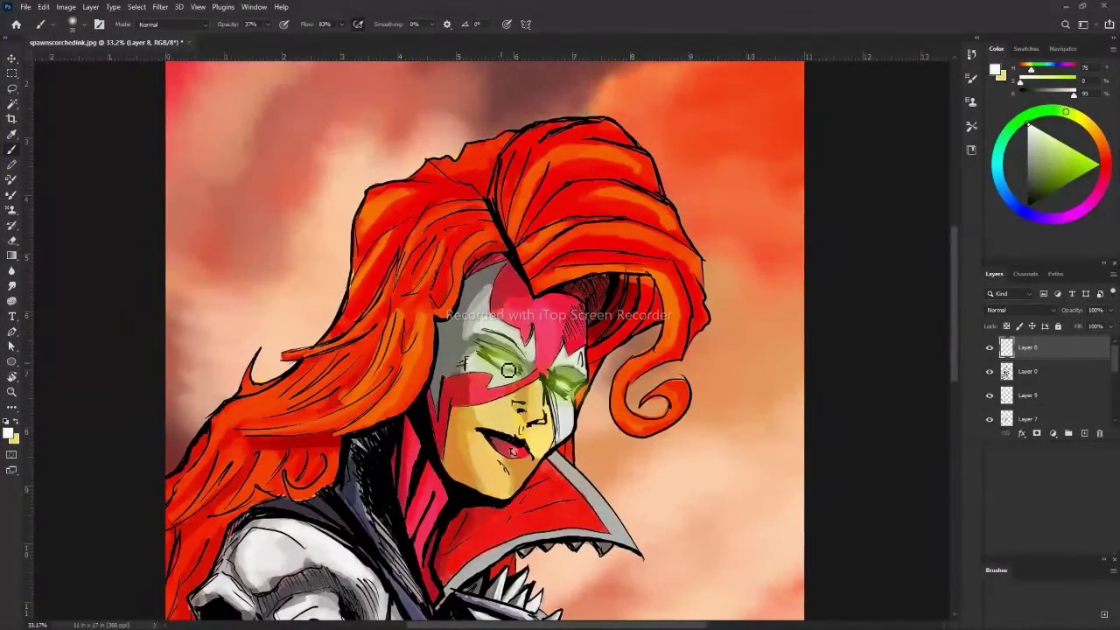
left_click_drag(564, 389, 339, 362)
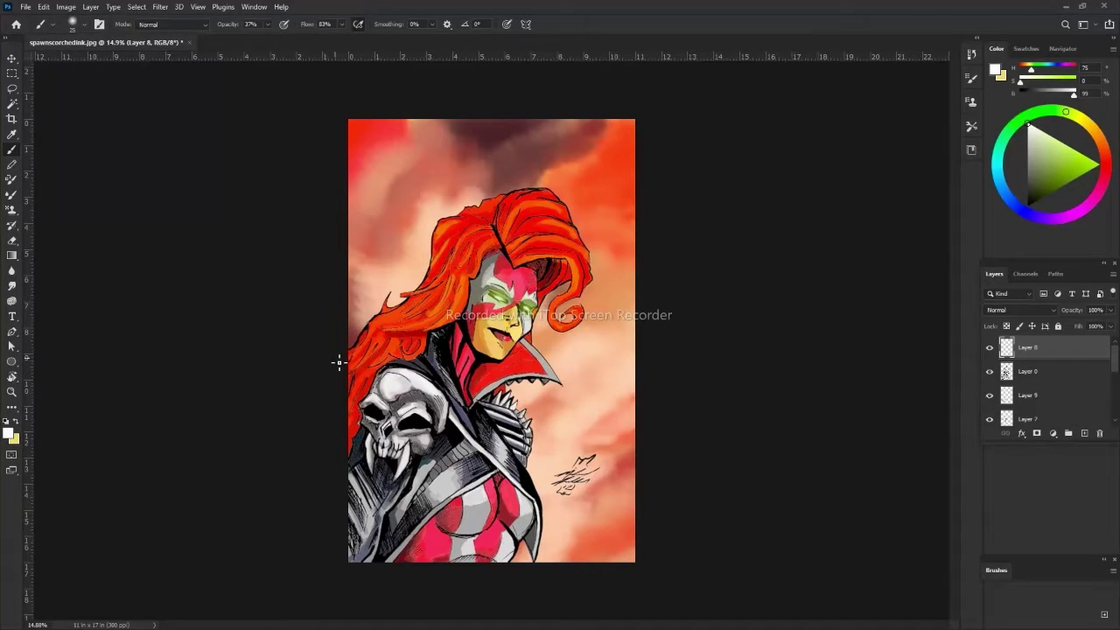
Add a new empty Layer 10 to the Layers panel.
key("z")
left_click(339, 363)
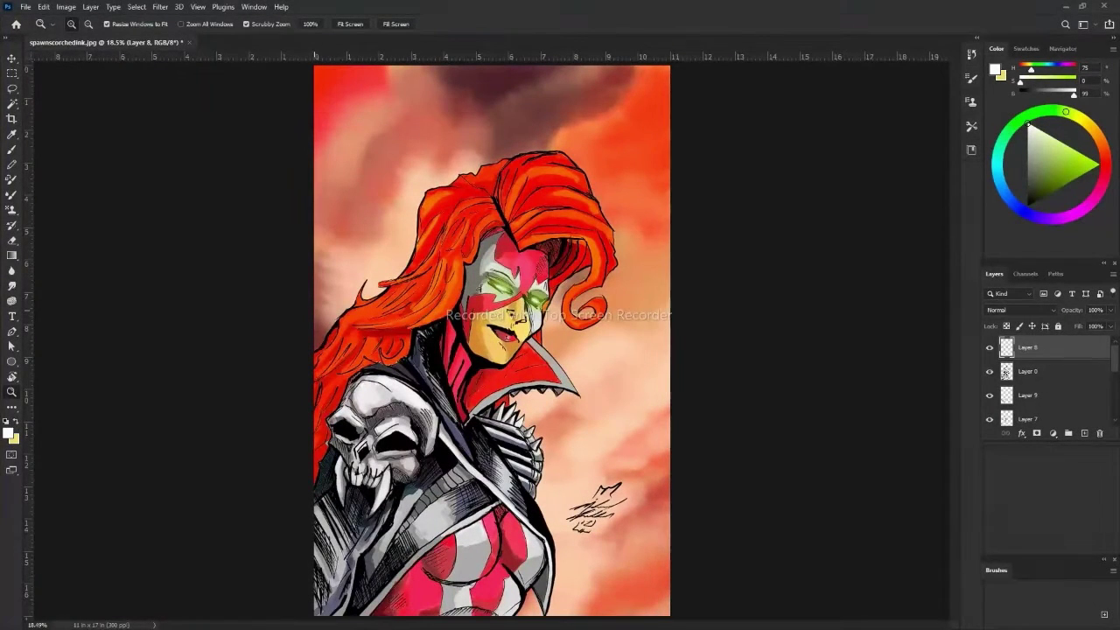
key("b")
scroll(1050, 385, "down", 3)
left_click(1084, 433)
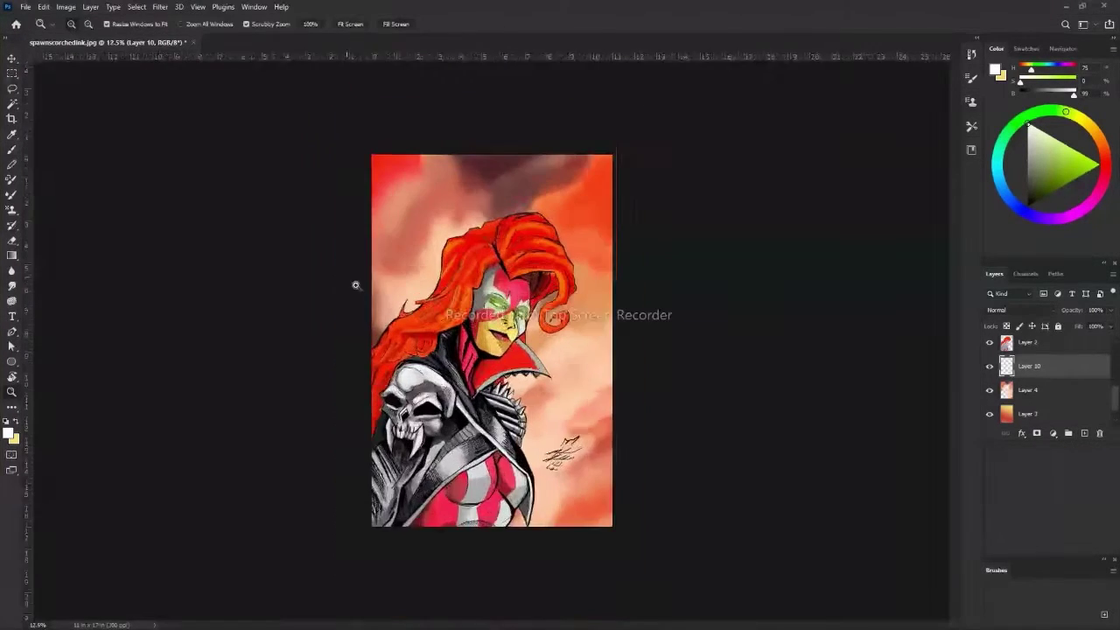
left_click_drag(358, 288, 376, 287)
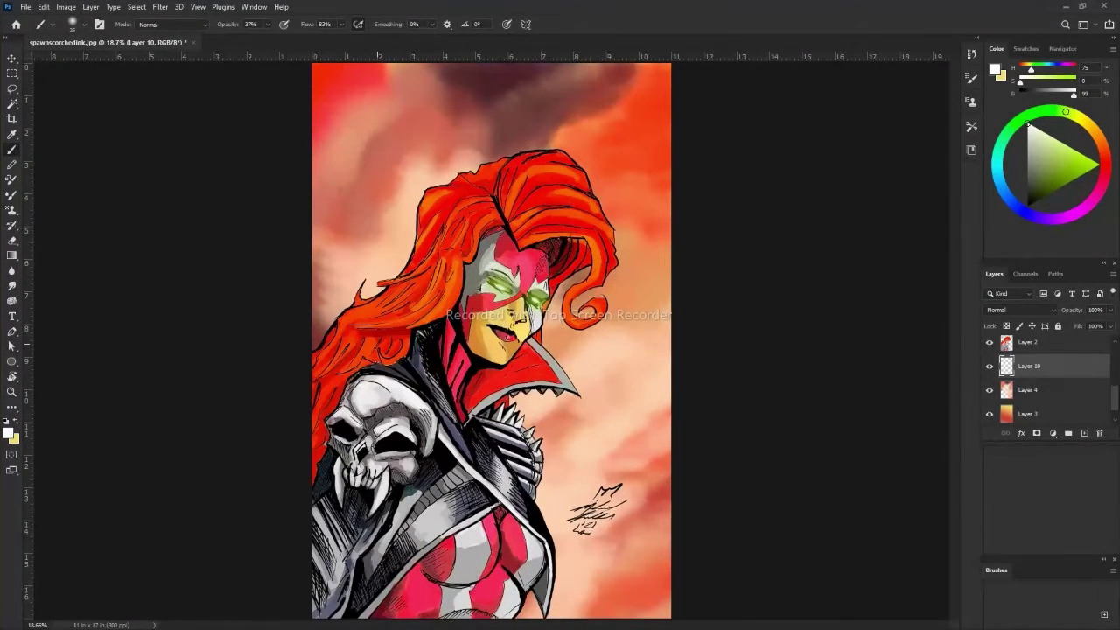
Load a different brush tip from the Brush Preset picker.
left_click(77, 24)
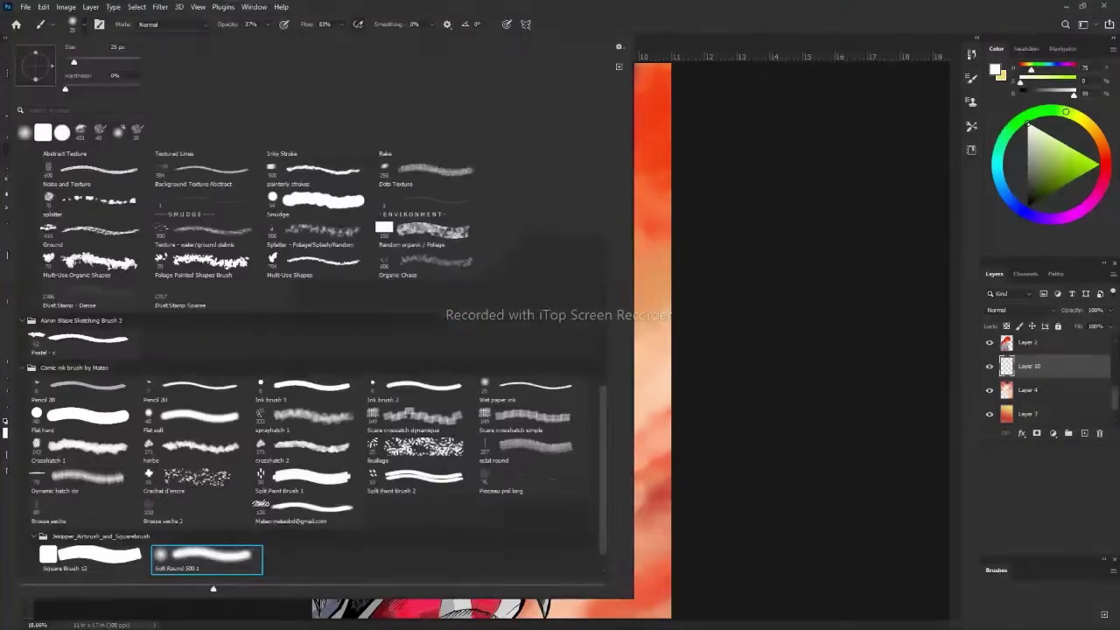
scroll(306, 350, "down", 5)
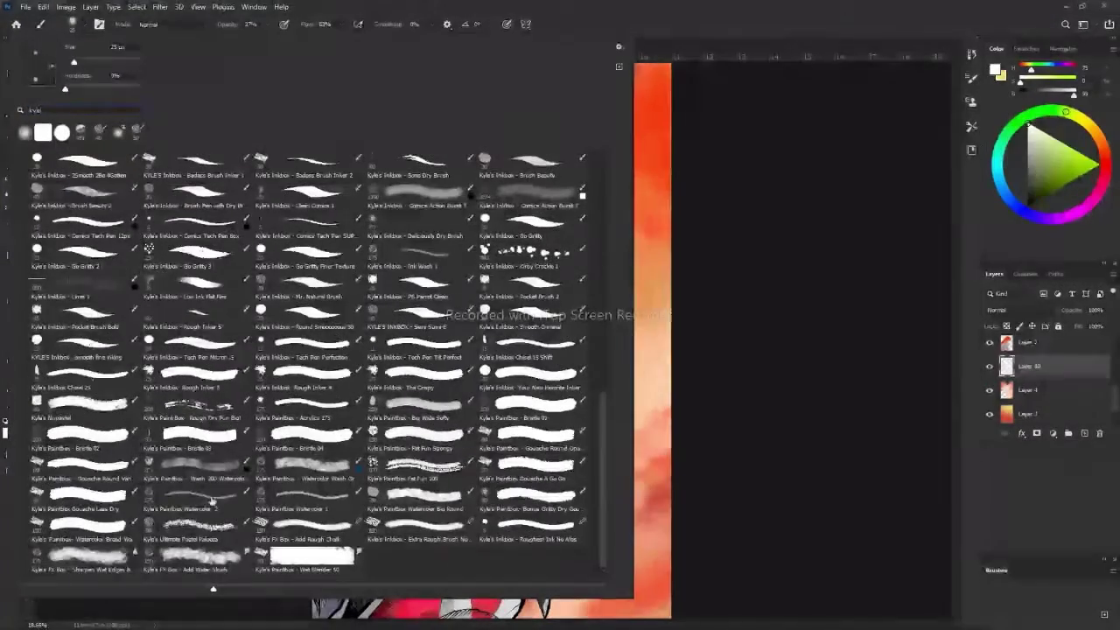
mouse_move(602, 473)
left_mouse_down()
mouse_move(604, 372)
mouse_move(605, 521)
mouse_move(595, 471)
left_mouse_up()
scroll(595, 476, "down", 5)
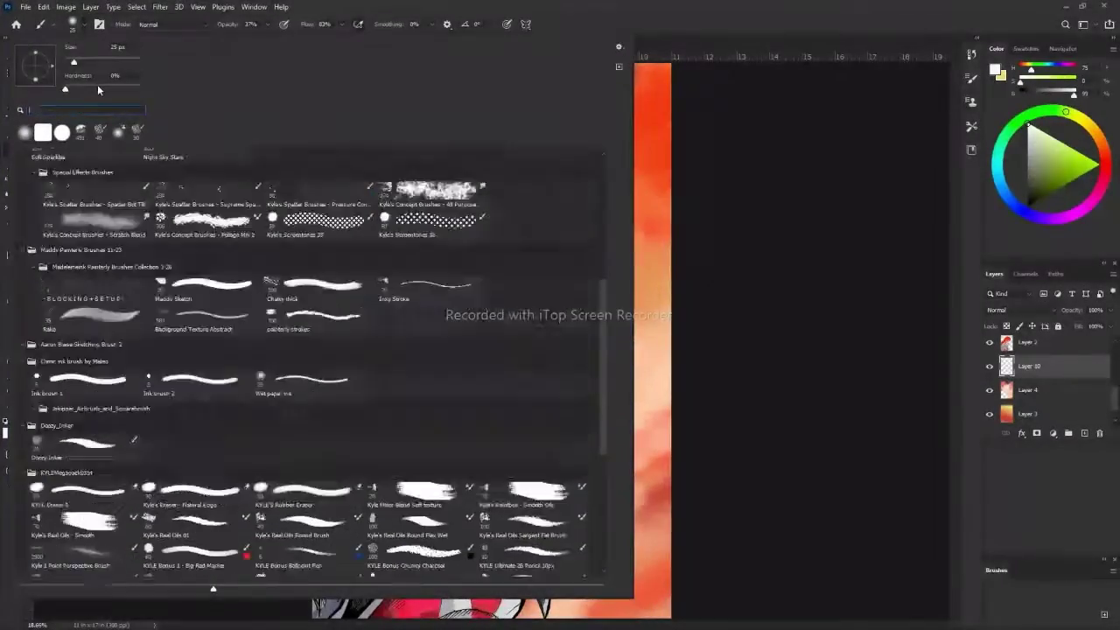
left_click(863, 137)
left_click(84, 26)
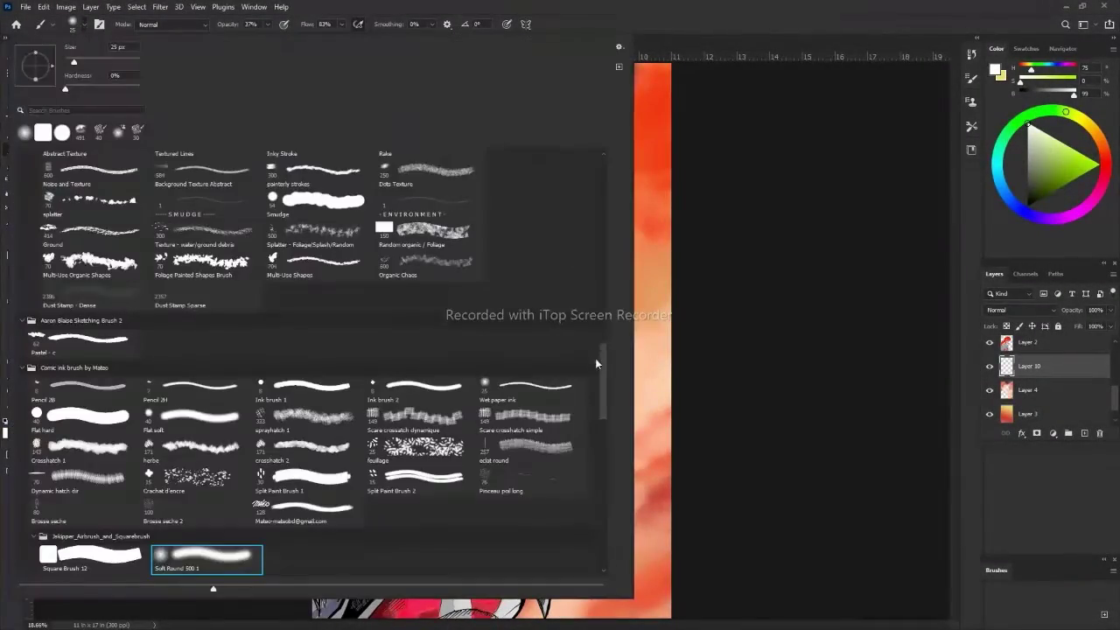
left_click_drag(595, 358, 595, 383)
double_click(595, 385)
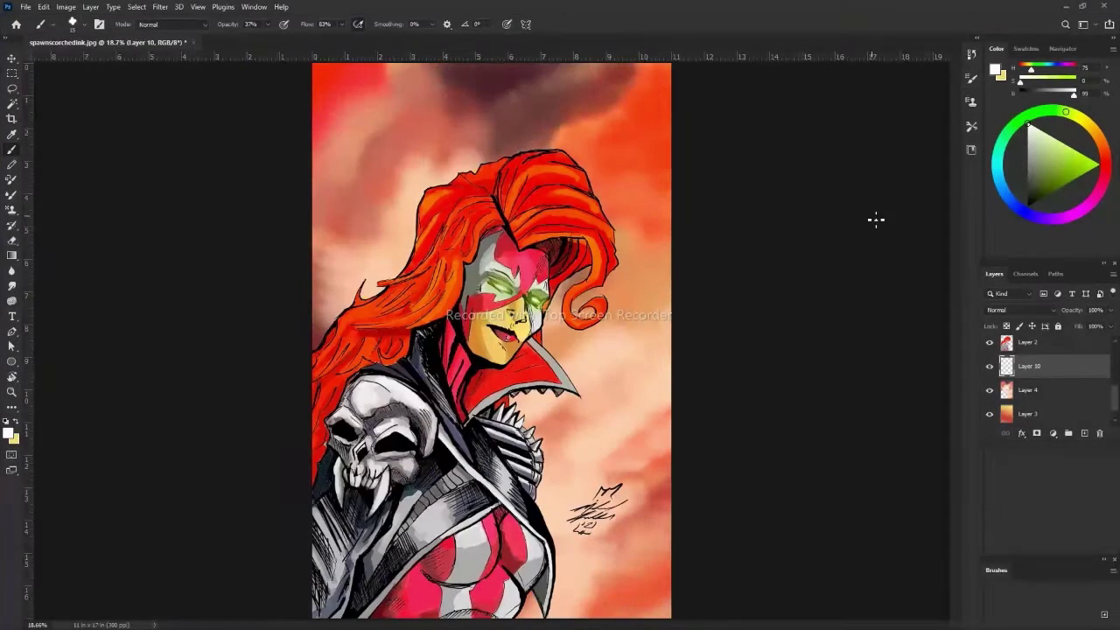
Sample an orange from the artwork and brush orange strokes into the sky beside the hair.
left_click(41, 7)
left_click(627, 304, "alt")
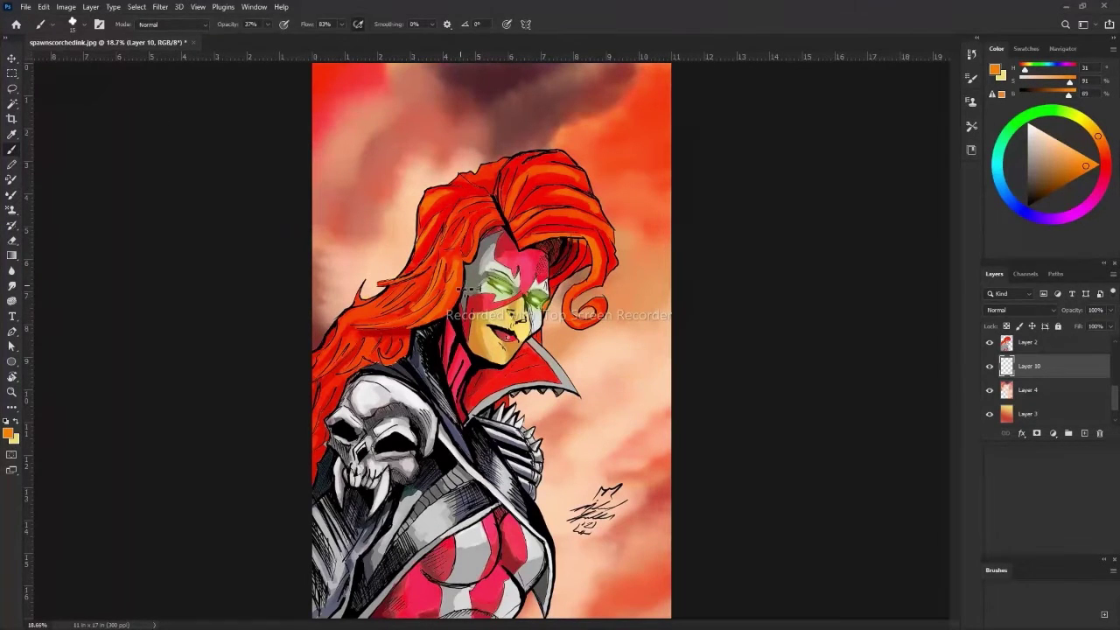
left_click_drag(598, 398, 604, 437)
mouse_move(577, 508)
left_mouse_down()
mouse_move(376, 263)
mouse_move(481, 96)
mouse_move(612, 87)
left_mouse_up()
scroll(492, 341, "down", 1)
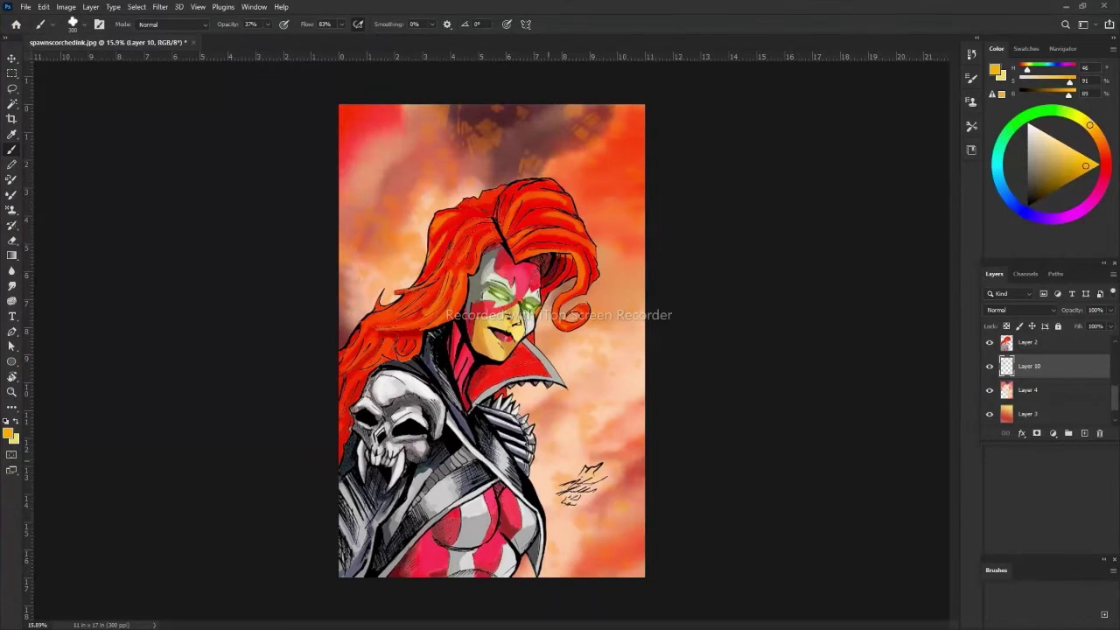
Paint yellow splatters in the sky, then add a darker orange stroke lower right.
left_click_drag(1090, 125, 1081, 118)
mouse_move(363, 262)
left_mouse_down()
mouse_move(407, 183)
mouse_move(420, 201)
left_mouse_up()
left_click_drag(626, 433, 604, 468)
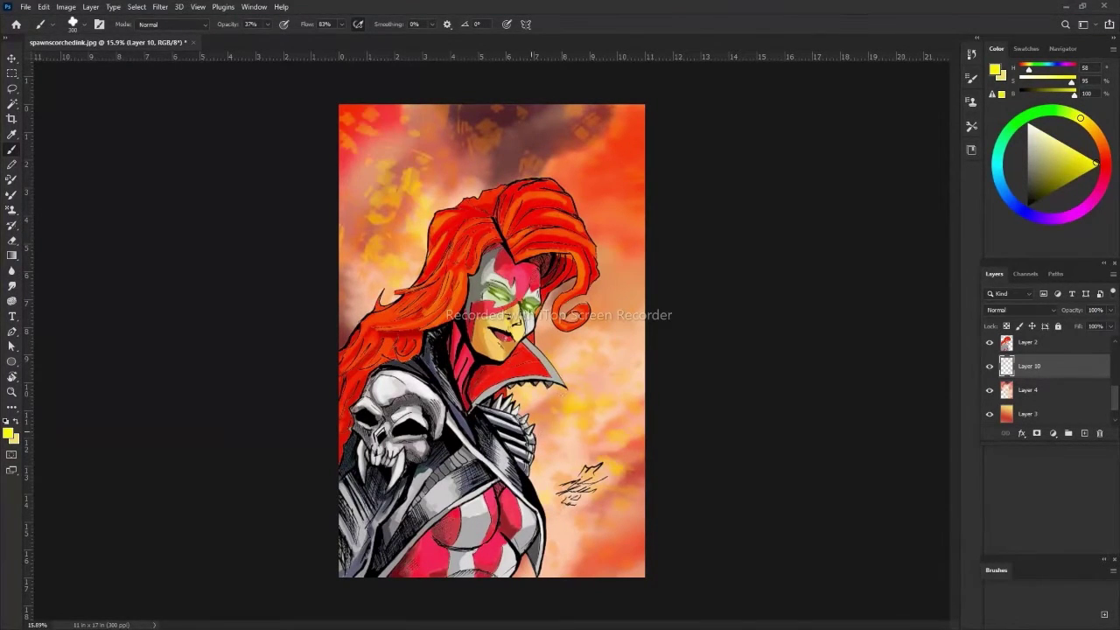
left_click_drag(1081, 117, 1102, 142)
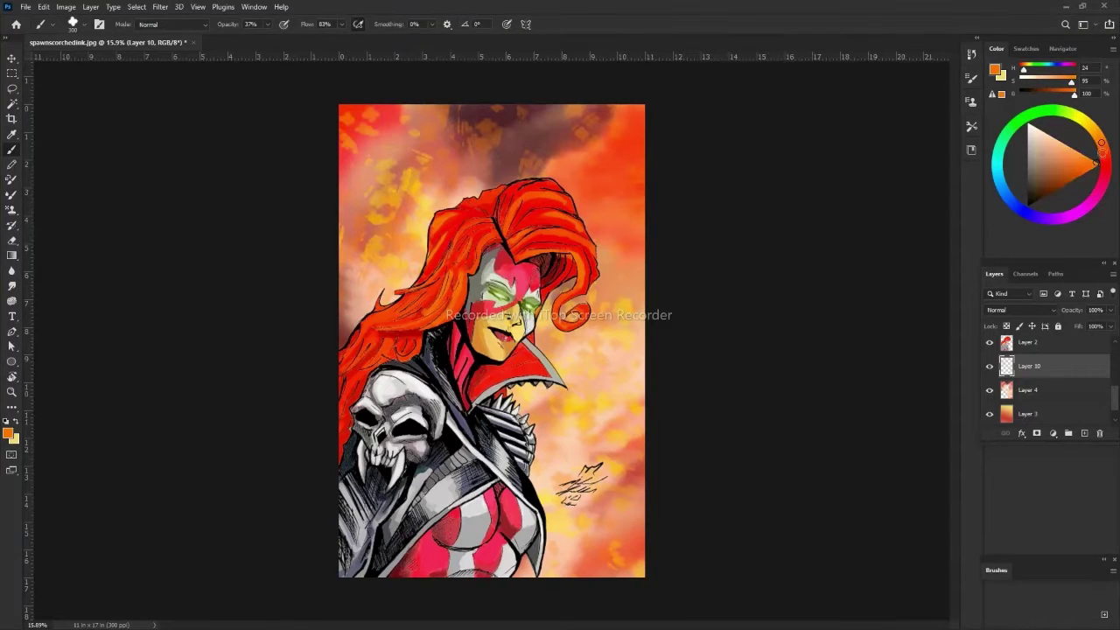
left_click_drag(567, 546, 543, 567)
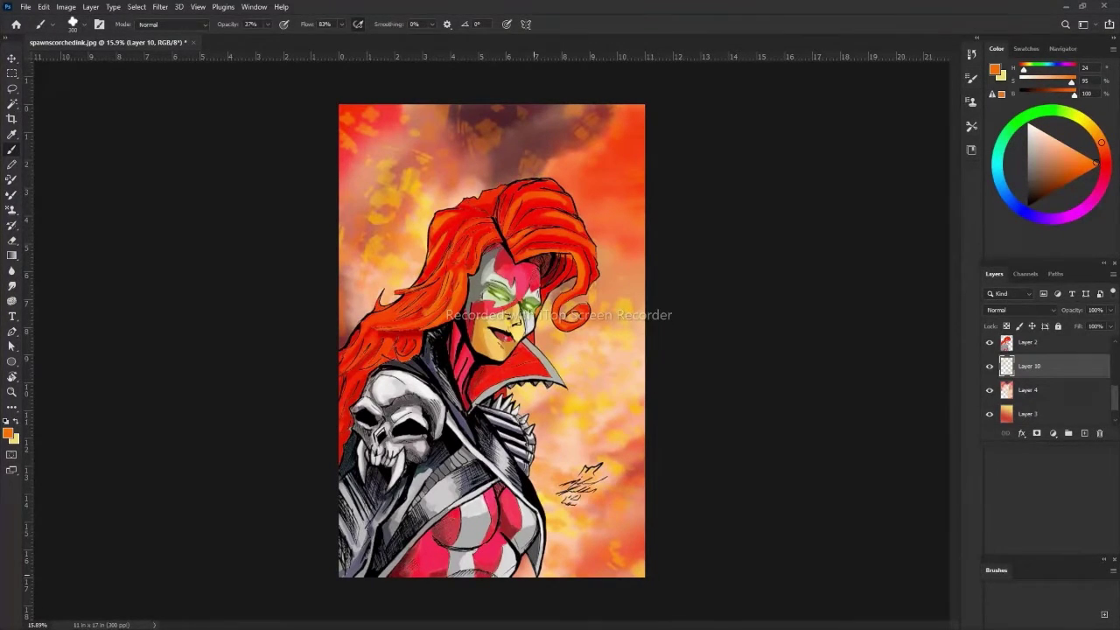
Add pale yellow strokes in the upper-left sky and zoom in to inspect the splatters.
left_click_drag(1102, 142, 1079, 117)
left_click(1039, 134)
mouse_move(362, 262)
left_mouse_down()
mouse_move(343, 251)
mouse_move(411, 197)
left_mouse_up()
key("z")
mouse_move(350, 321)
left_mouse_down()
mouse_move(372, 321)
mouse_move(347, 321)
left_mouse_up()
key("b")
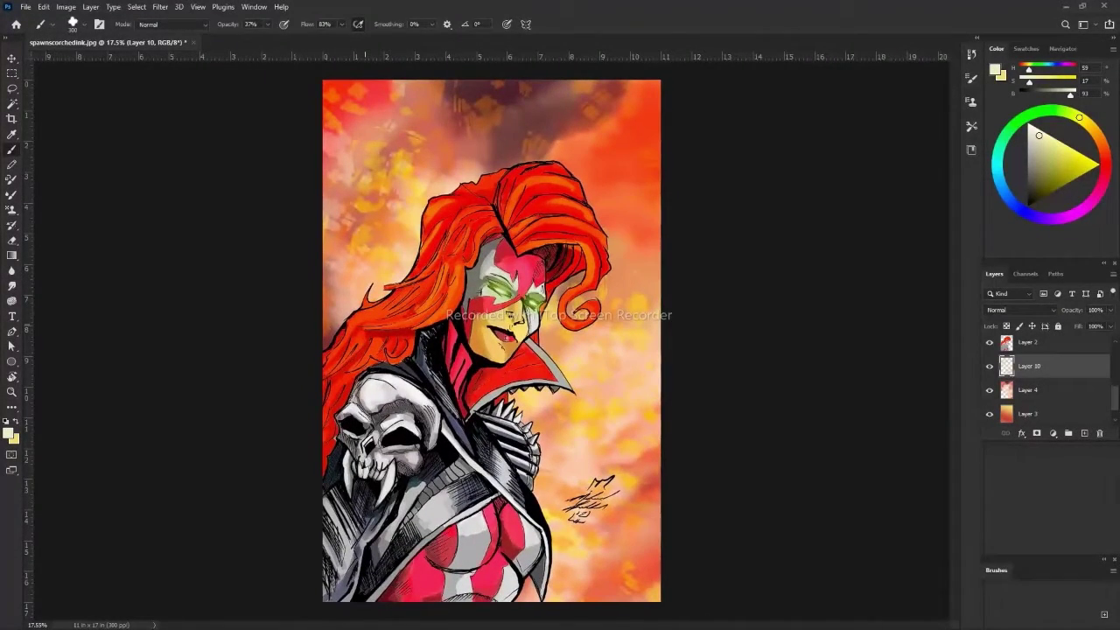
Add an Outer Glow to Layer 10 through its blending options and try a bright yellow glow colour.
right_click(1030, 366)
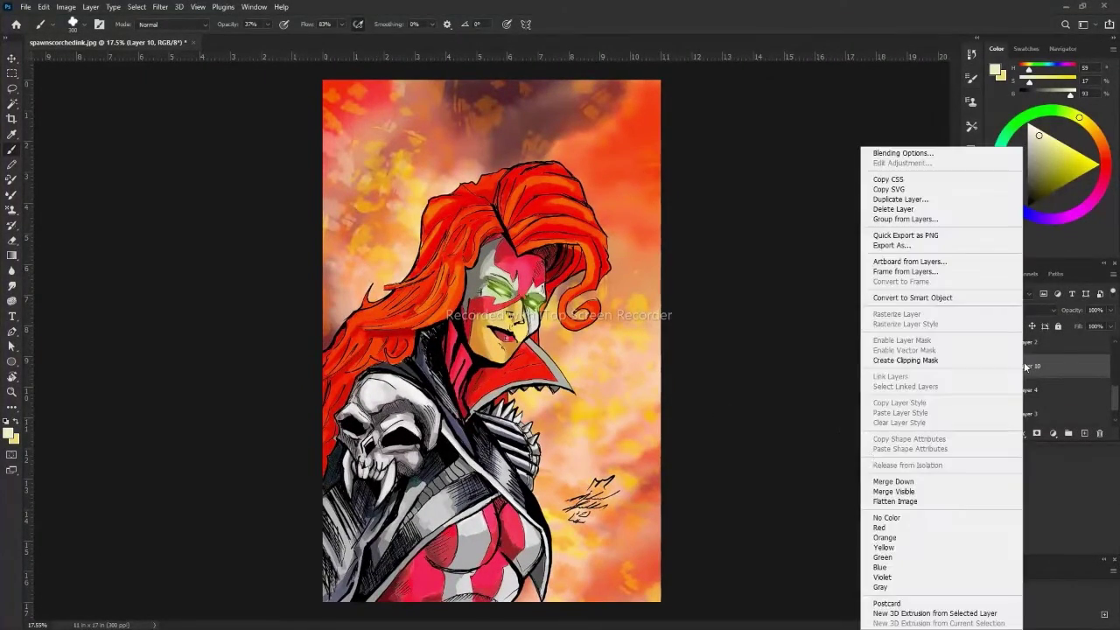
left_click(884, 151)
left_click_drag(681, 361, 681, 429)
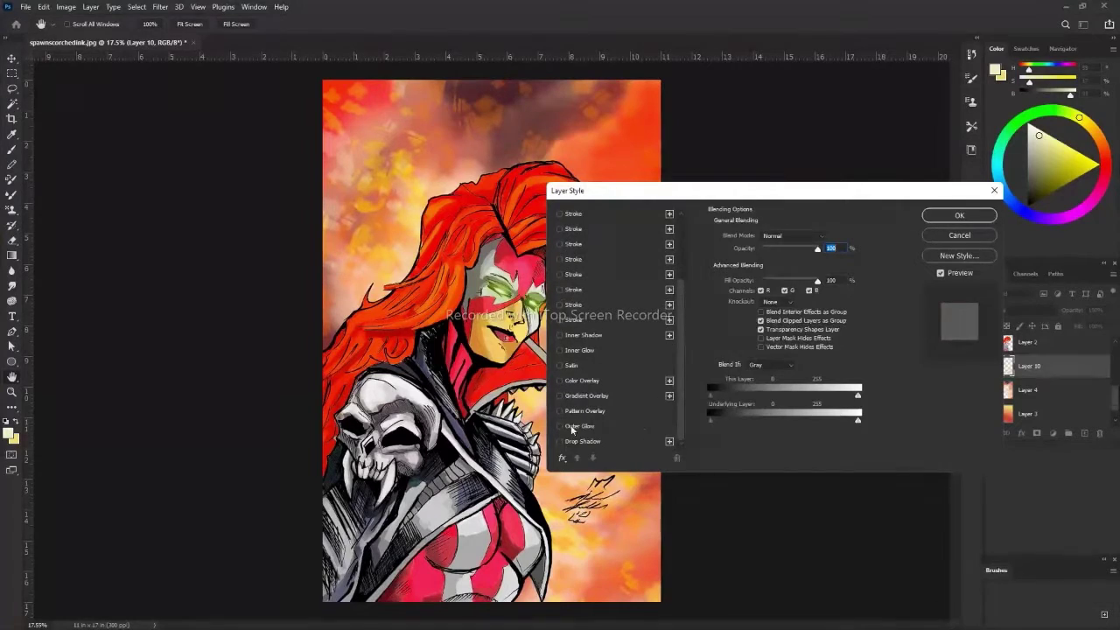
left_click(560, 427)
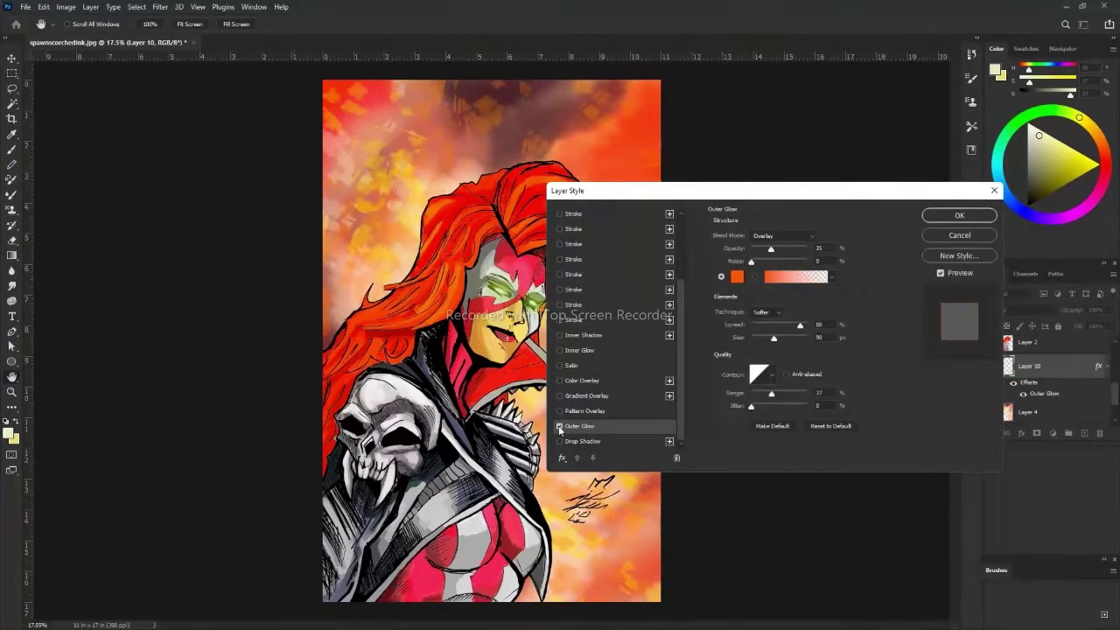
left_click(737, 277)
left_click(129, 120)
left_click_drag(130, 120, 56, 118)
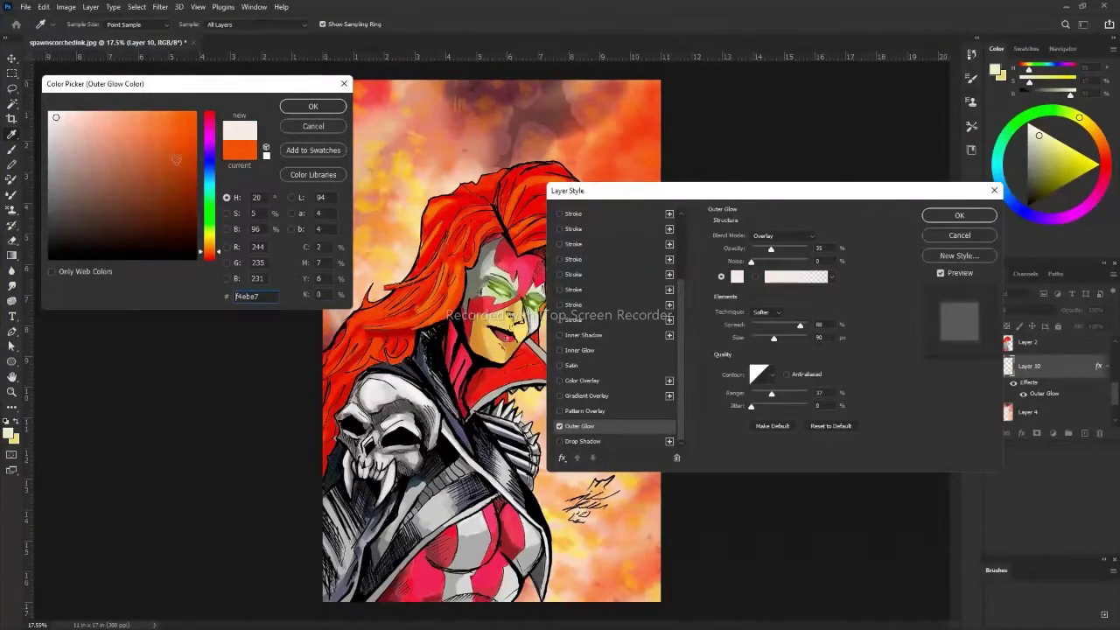
left_click_drag(216, 243, 212, 239)
left_click(188, 114)
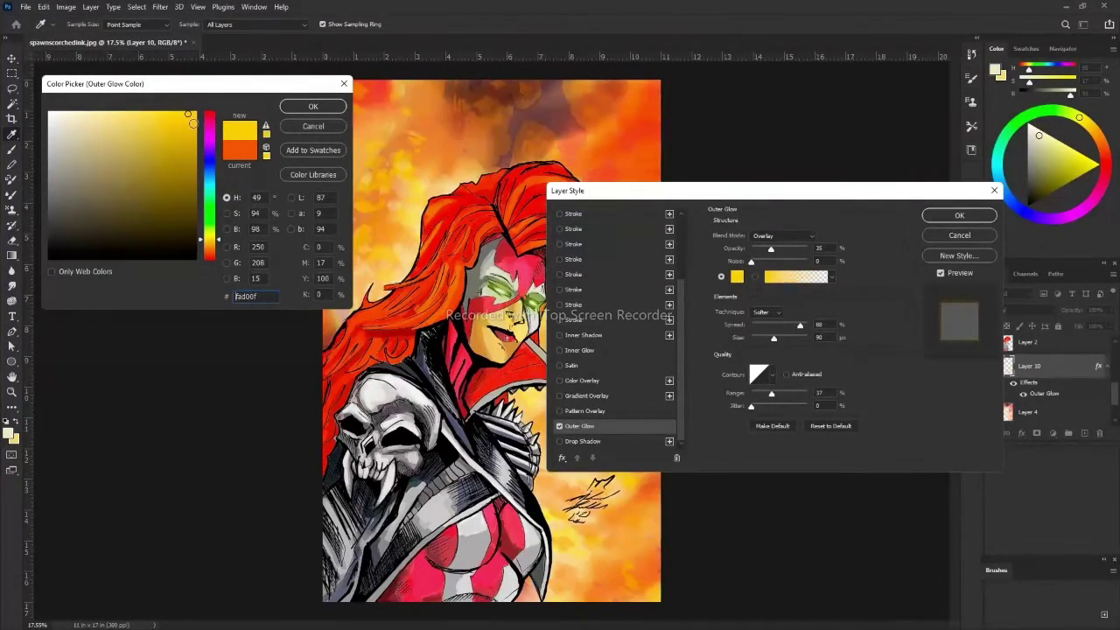
left_click(313, 110)
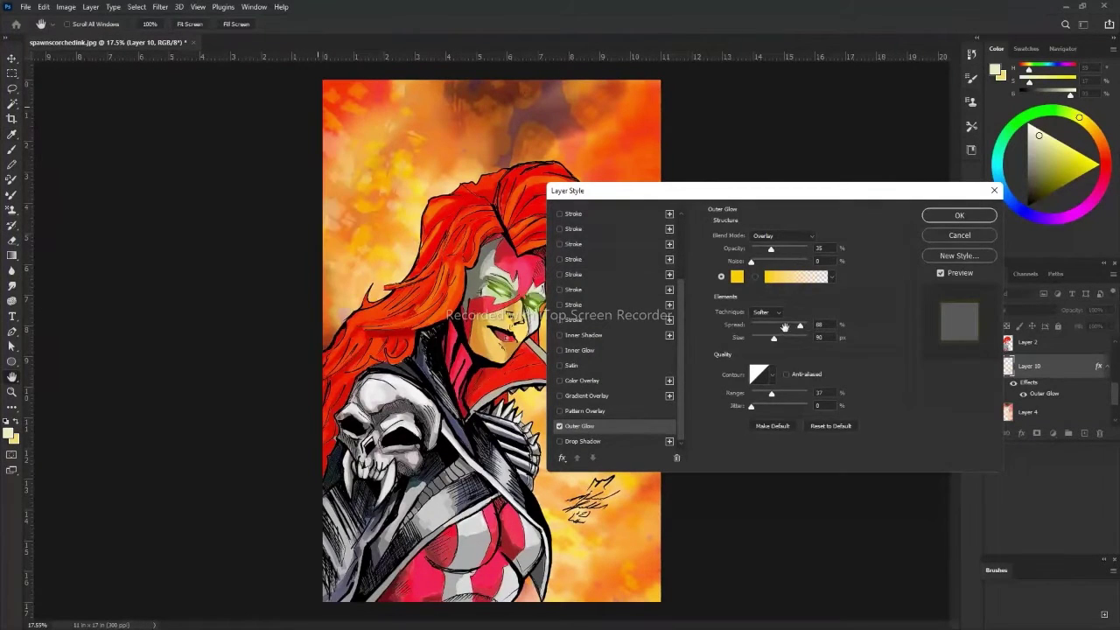
Set the glow Spread to 79, Size 24 px, colour pale pink, and apply it.
left_click_drag(772, 327, 760, 340)
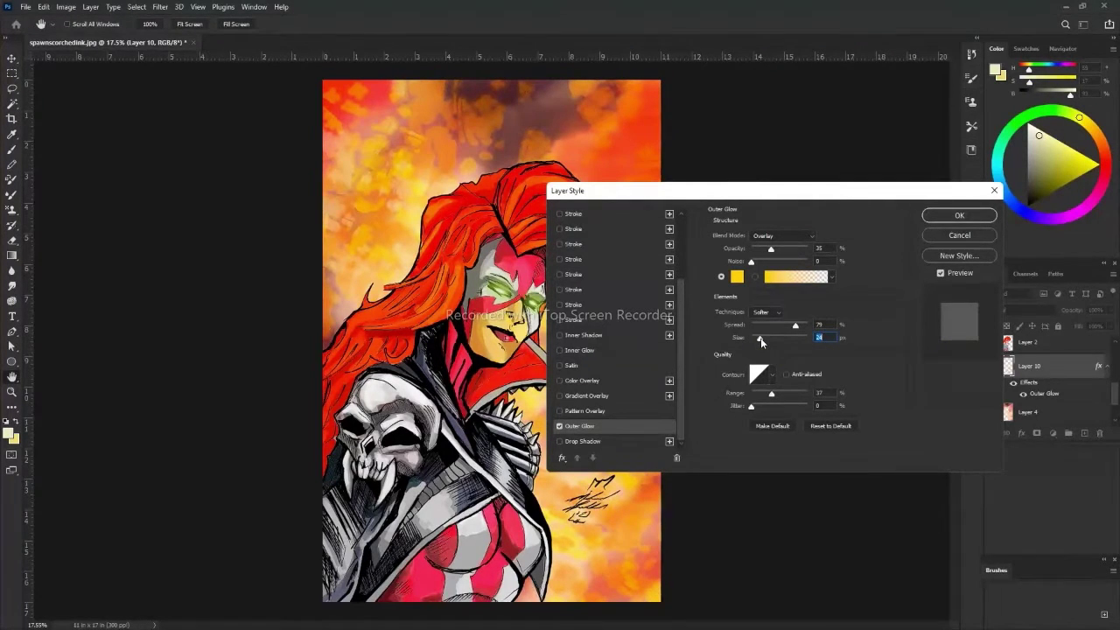
left_click(736, 277)
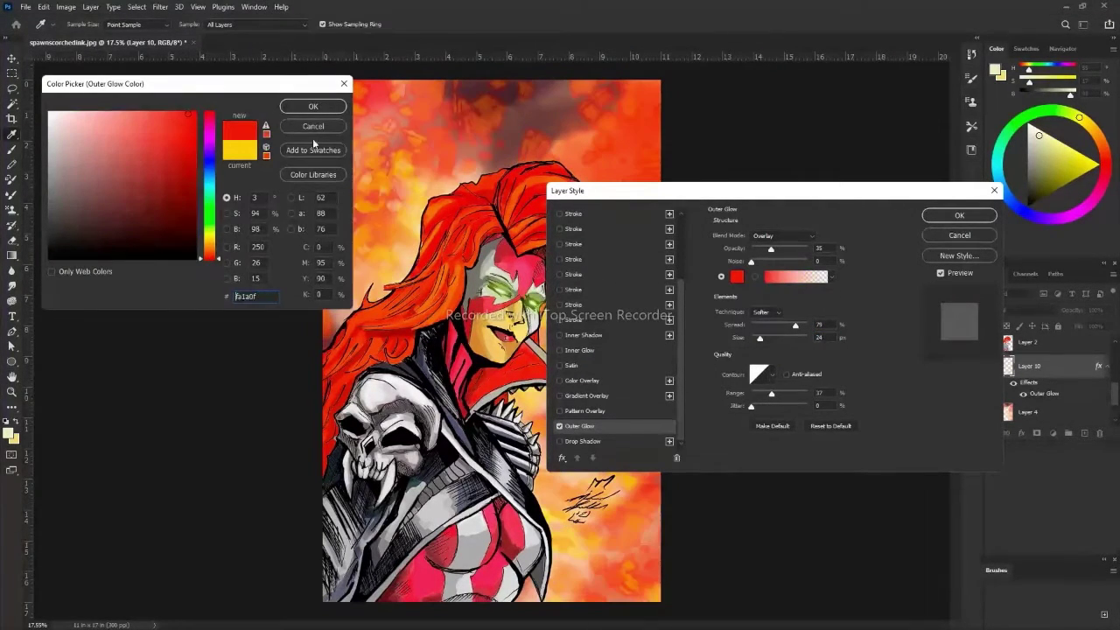
left_click(116, 128)
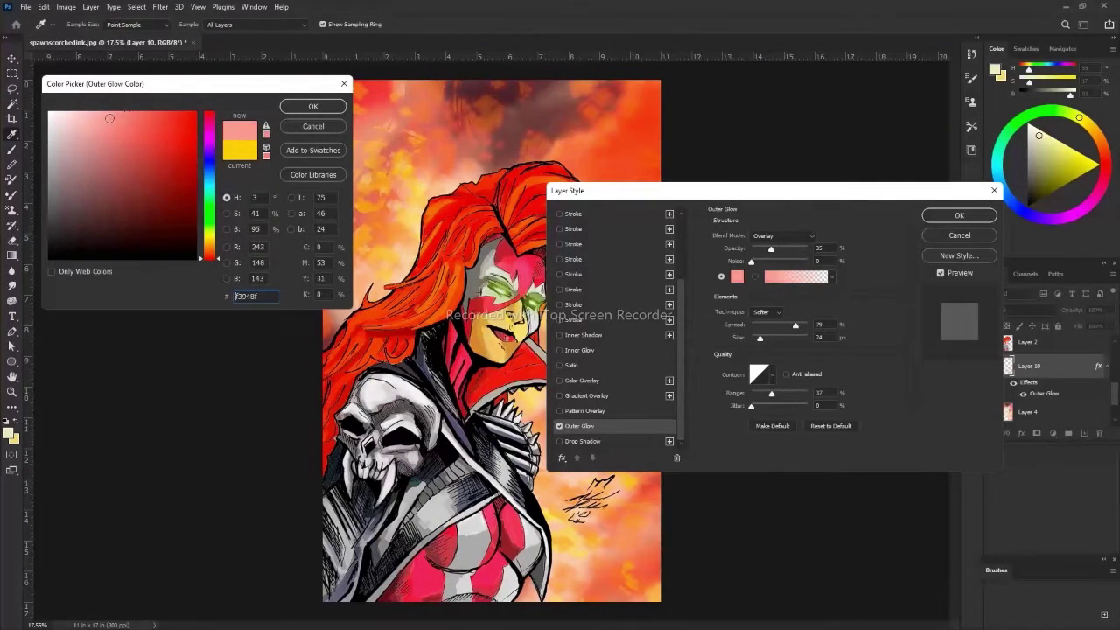
left_click_drag(128, 112, 63, 117)
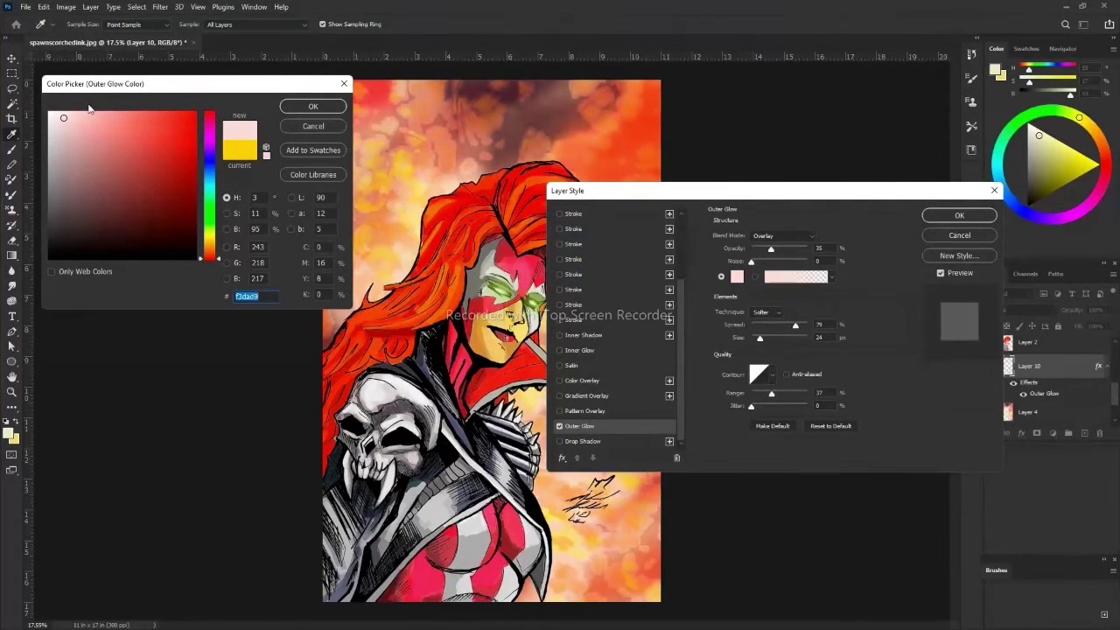
left_click(321, 110)
left_click(952, 216)
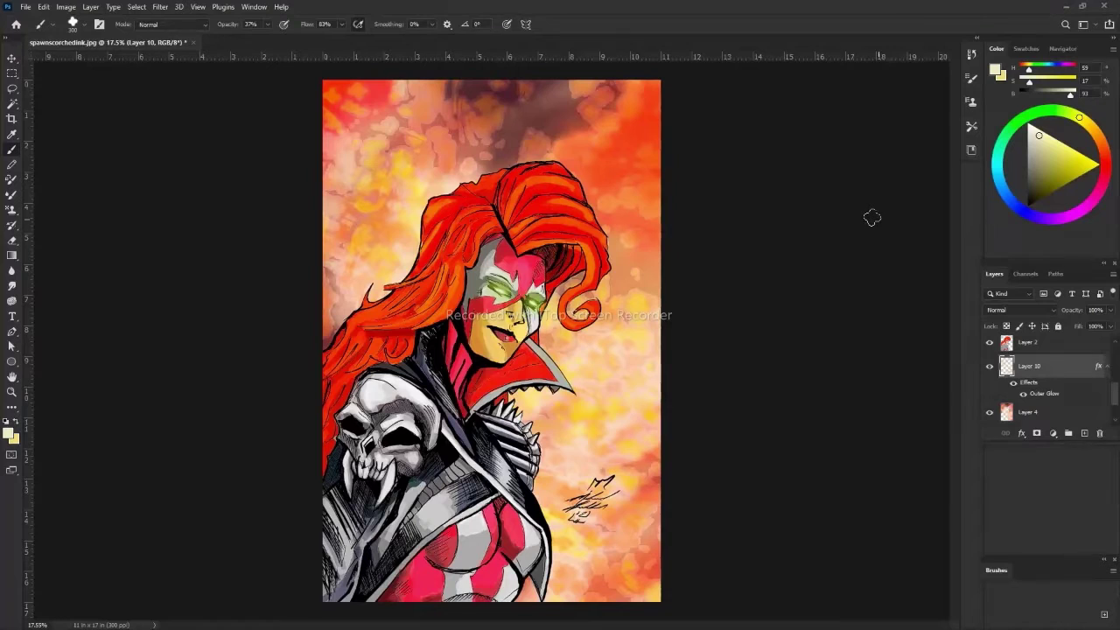
Pick a brush from the Kyle presets after searching 'k', and add empty Layer 11 above Layer 10.
left_click(43, 6)
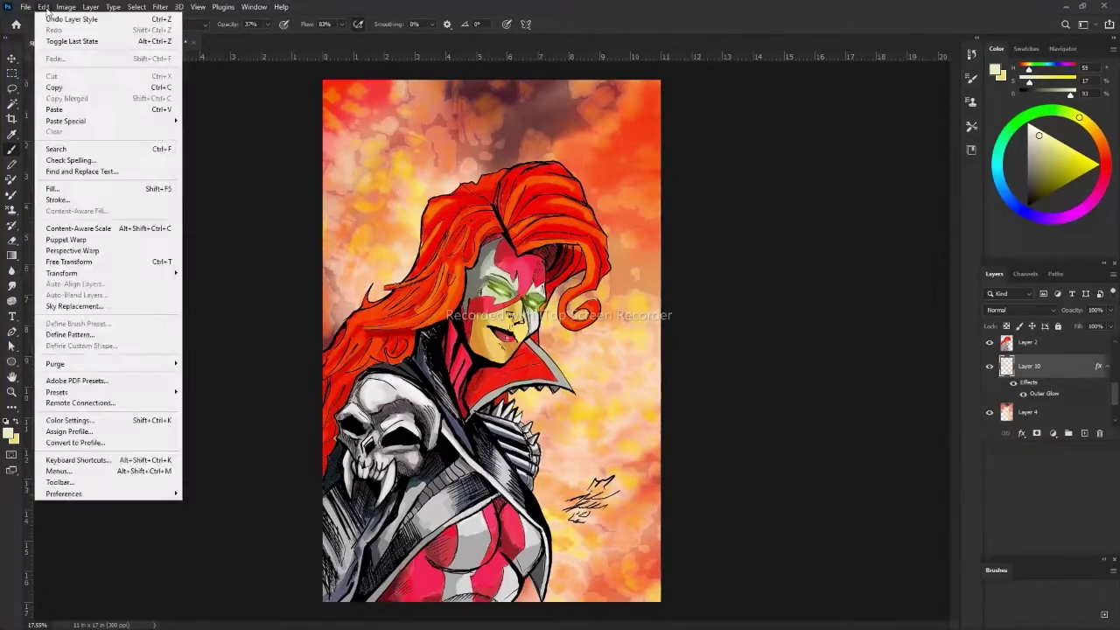
left_click(73, 24)
type("kyle")
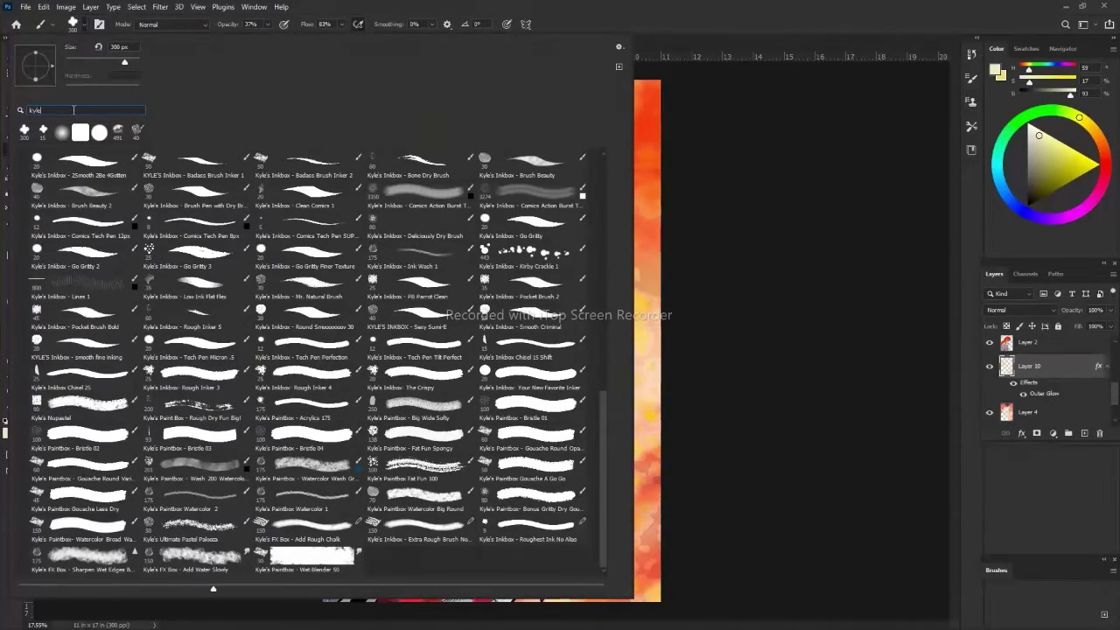
key("Escape")
right_click(62, 105)
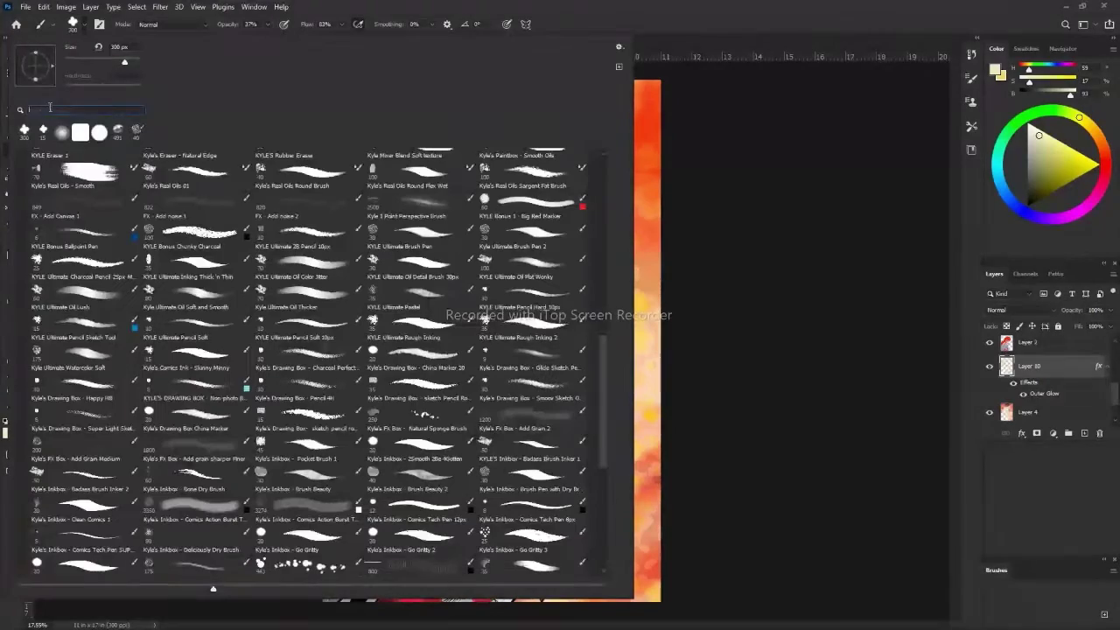
scroll(356, 339, "down", 5)
scroll(356, 339, "up", 10)
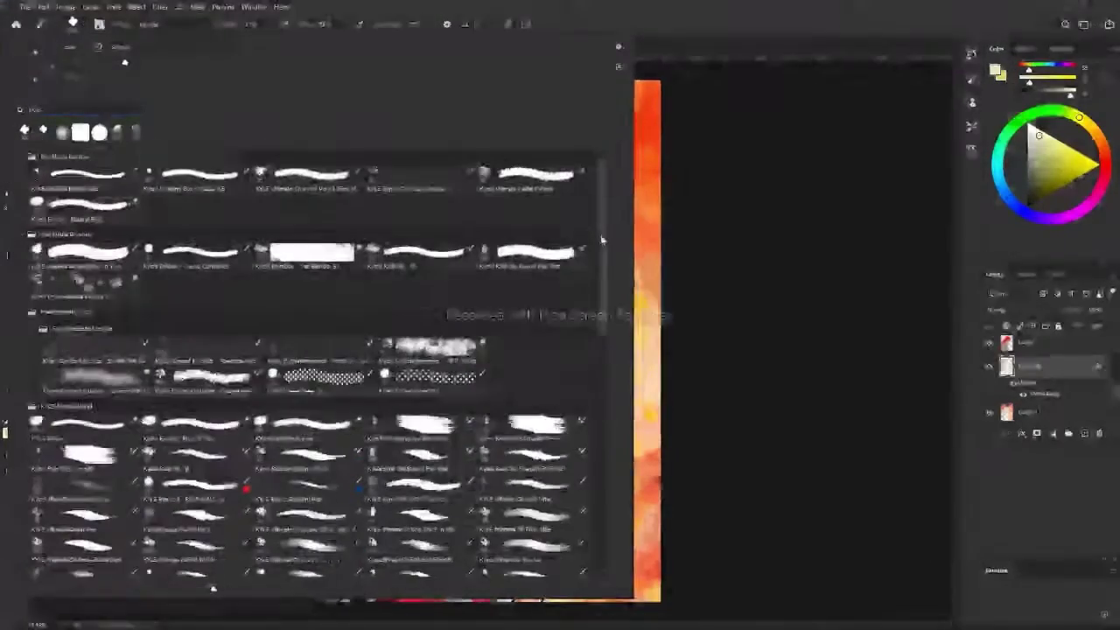
left_click(80, 366)
key("b")
key("ctrl+shift+alt+n")
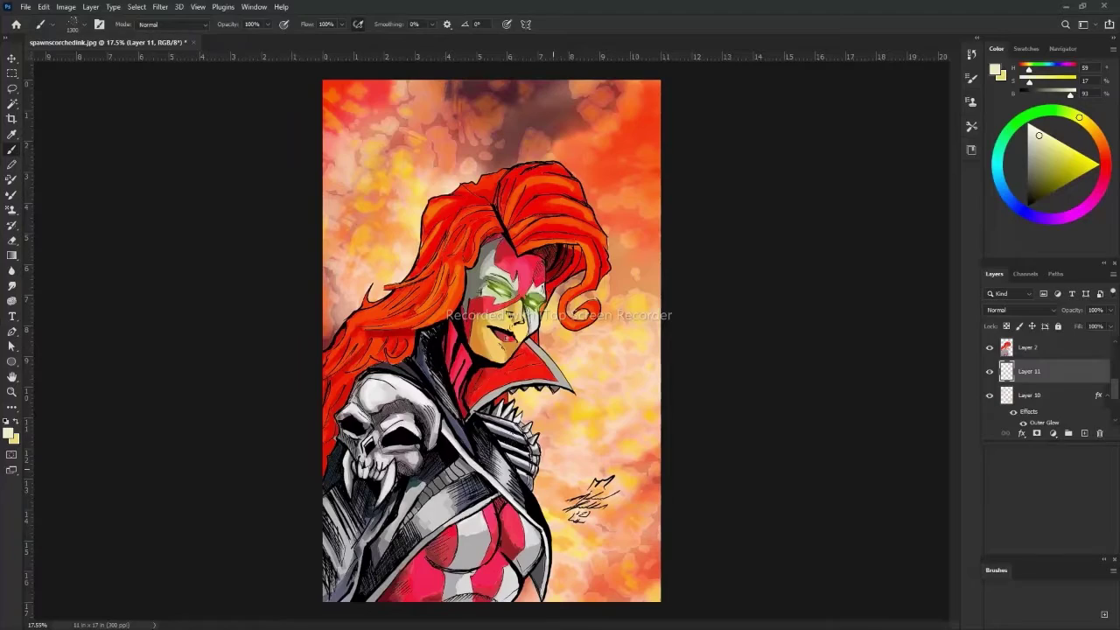
Spatter light specks left of the hair on Layer 11 and pick a salmon paint colour.
left_click_drag(376, 229, 354, 268)
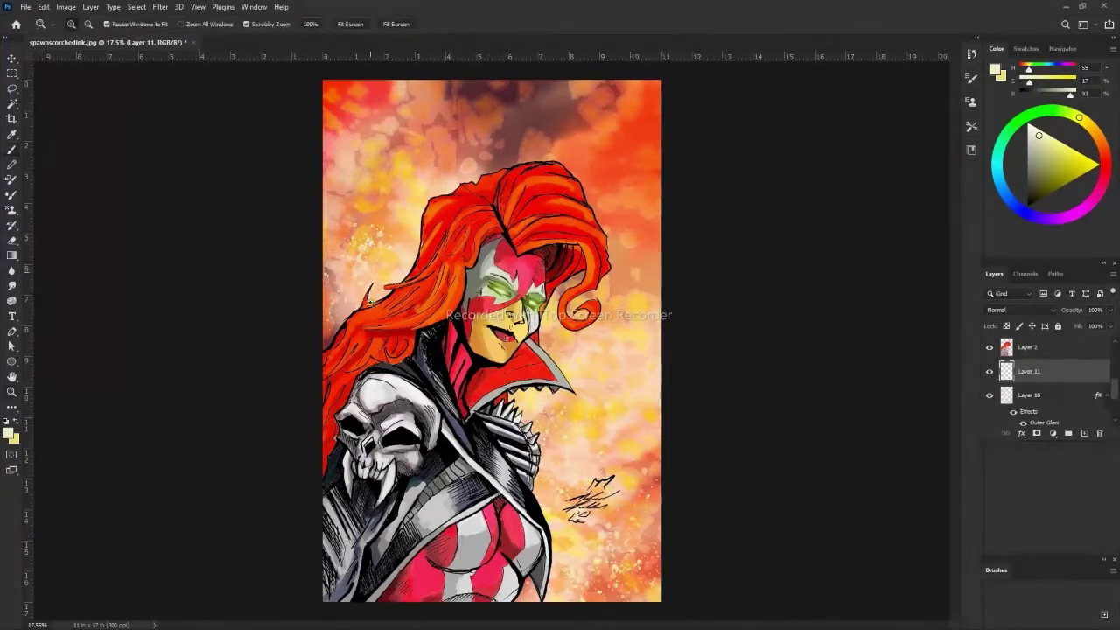
left_click_drag(377, 324, 420, 324)
left_click(647, 354, "alt")
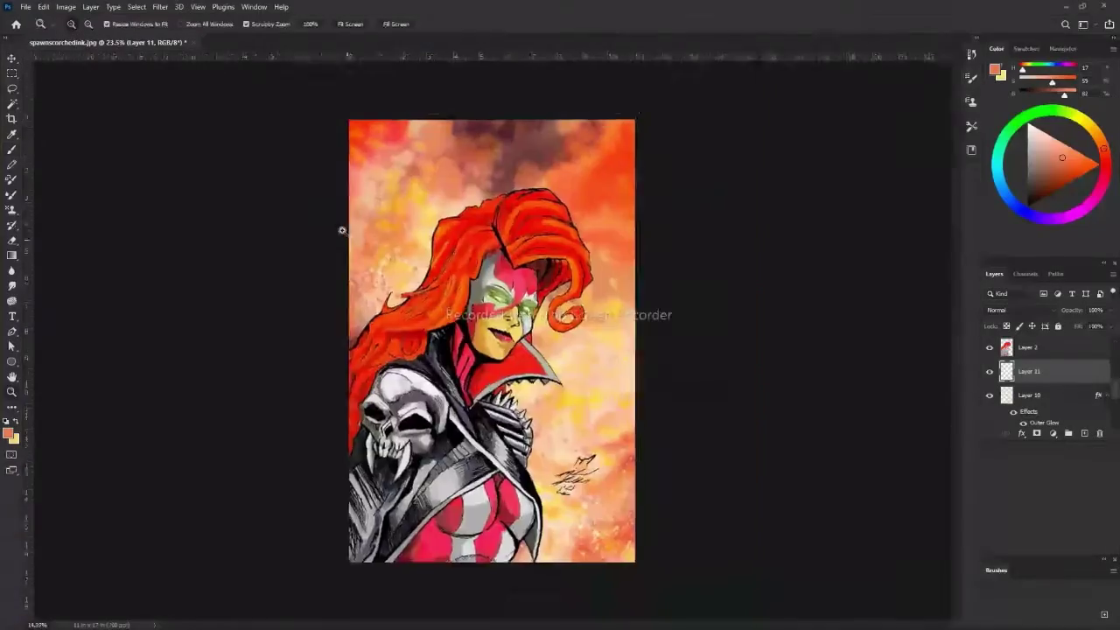
left_click_drag(376, 230, 341, 230)
key("b")
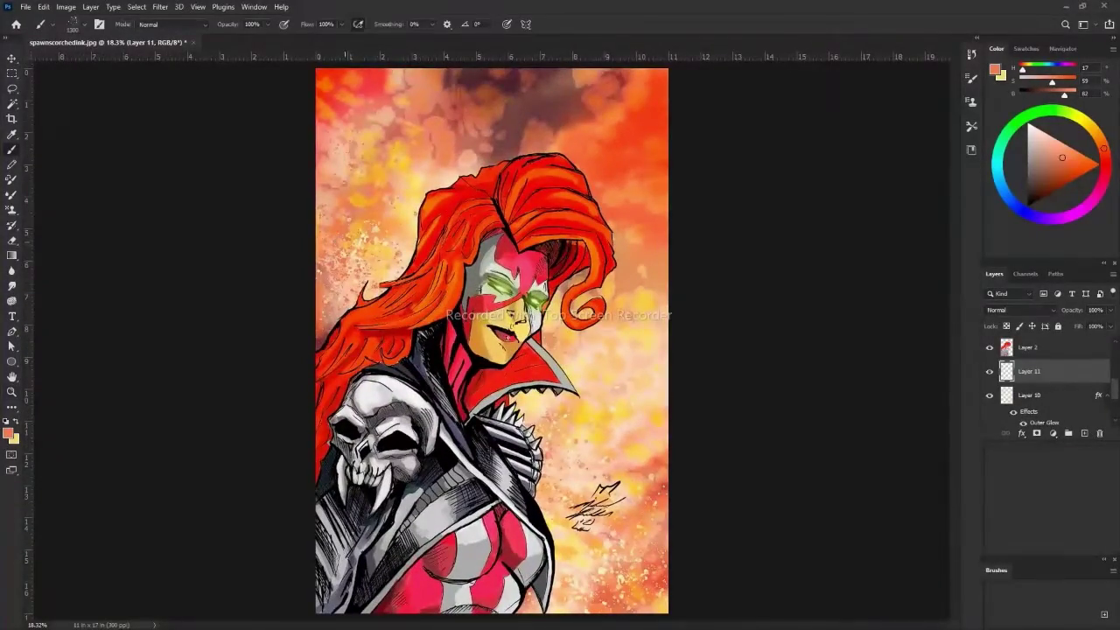
Add a new Layer 12, darken the paint colour to brown, and change the working layer.
key("ctrl+shift+alt+n")
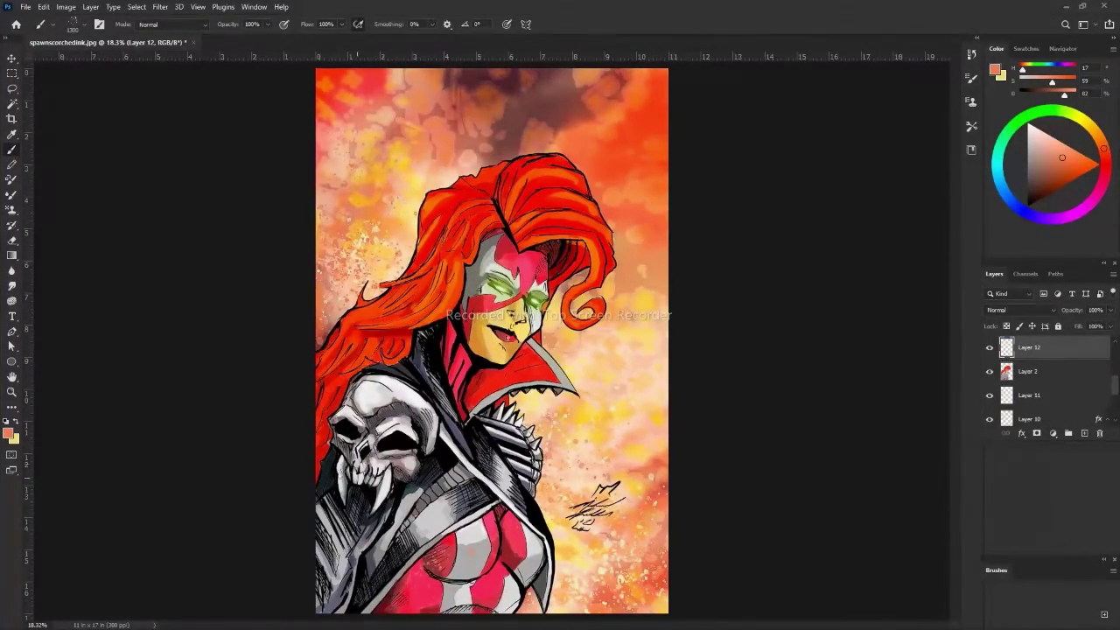
scroll(919, 350, "up", 3)
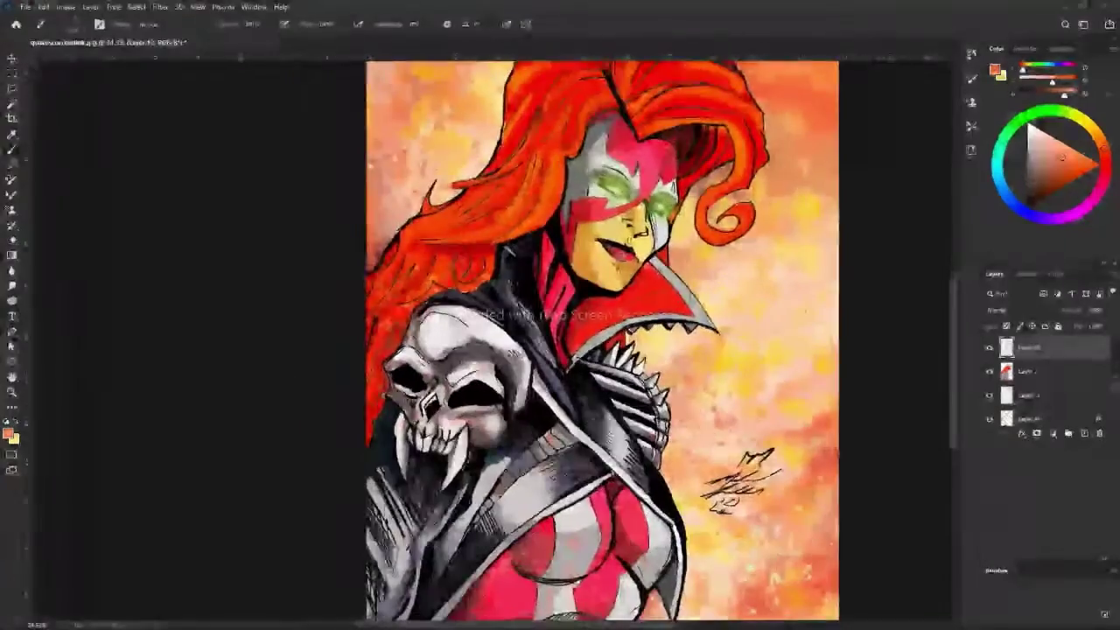
left_click(1057, 177)
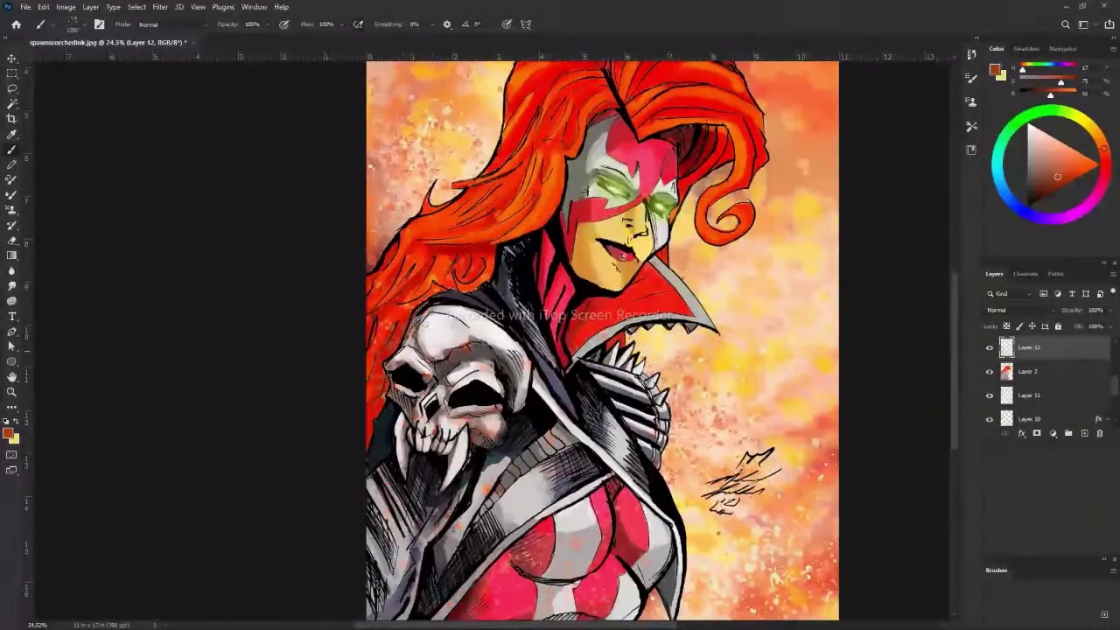
scroll(569, 341, "down", 3)
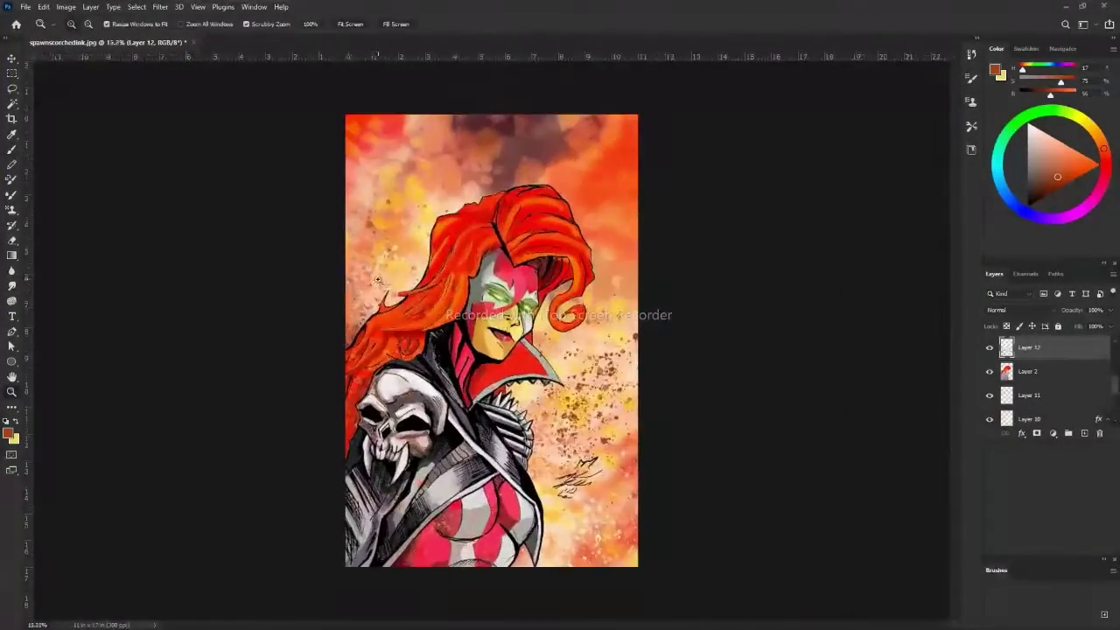
scroll(569, 342, "up", 2)
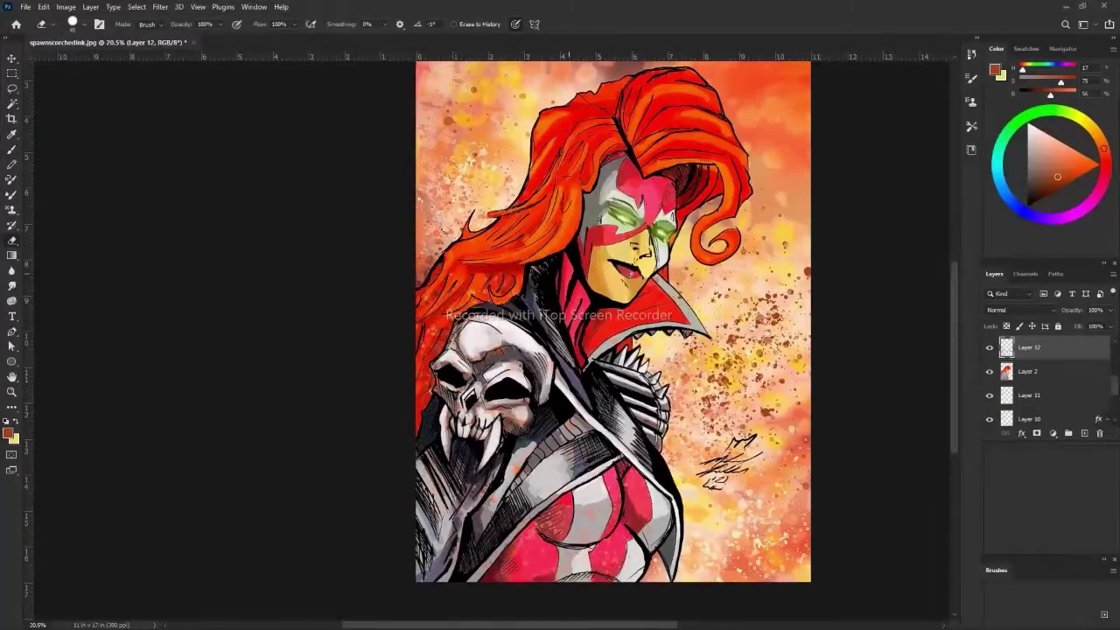
left_click(1050, 371)
Load the Dust Stamp - Dense brush from the presets and zoom out to the whole illustration.
key("b")
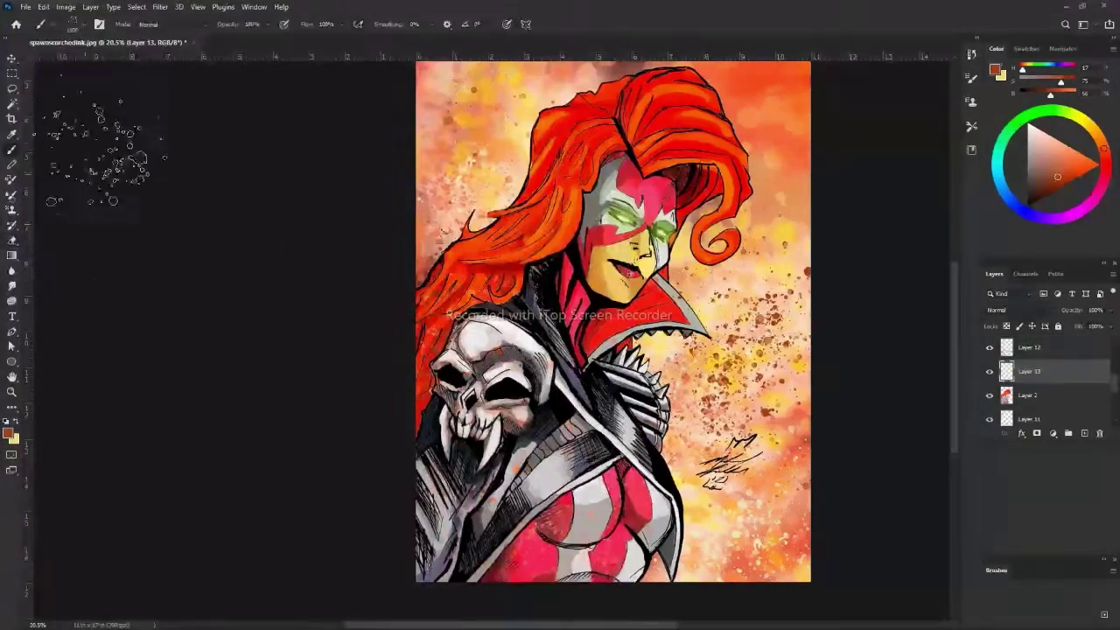
right_click(122, 158)
scroll(604, 344, "down", 5)
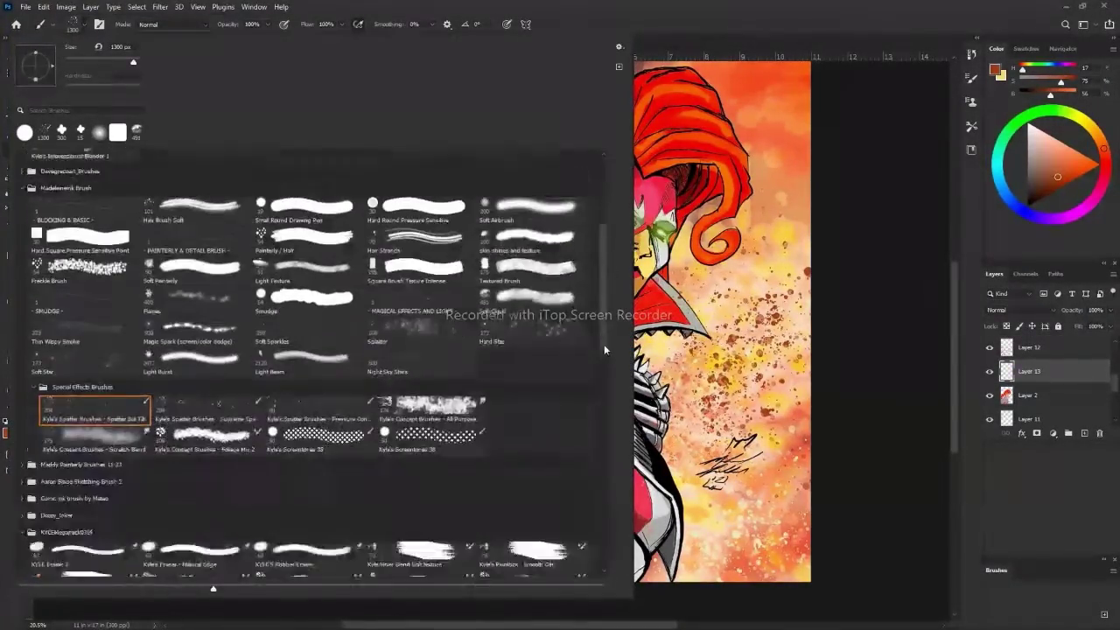
scroll(604, 315, "down", 5)
scroll(608, 277, "down", 5)
scroll(608, 276, "up", 15)
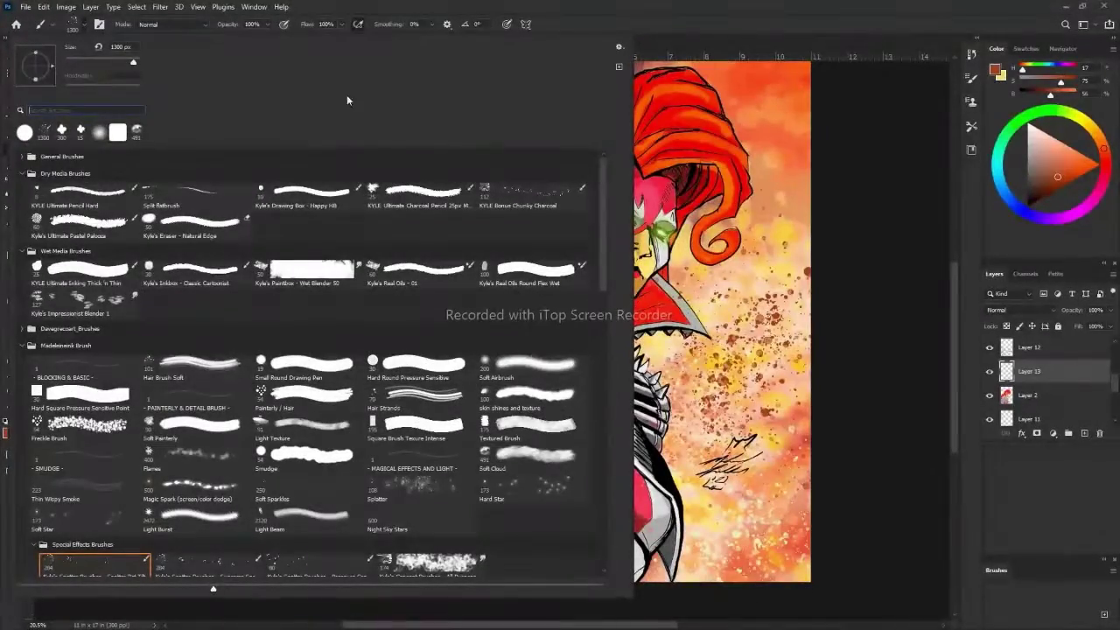
scroll(600, 294, "down", 1)
scroll(604, 350, "down", 4)
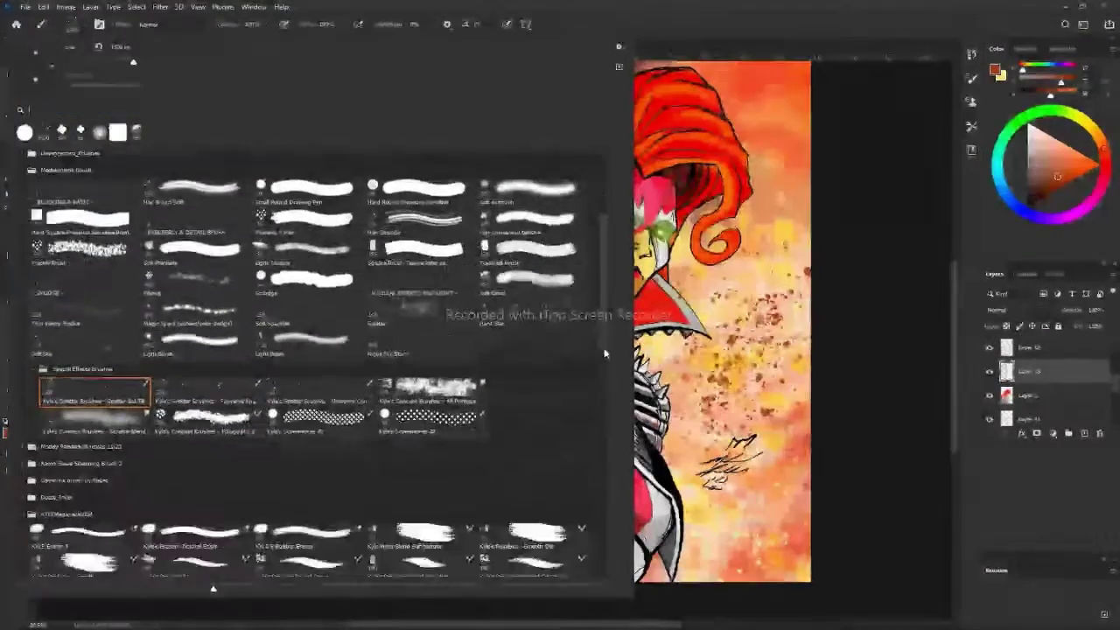
scroll(606, 403, "down", 5)
scroll(610, 458, "down", 3)
mouse_move(610, 457)
left_mouse_down()
mouse_move(600, 280)
mouse_move(607, 333)
left_mouse_up()
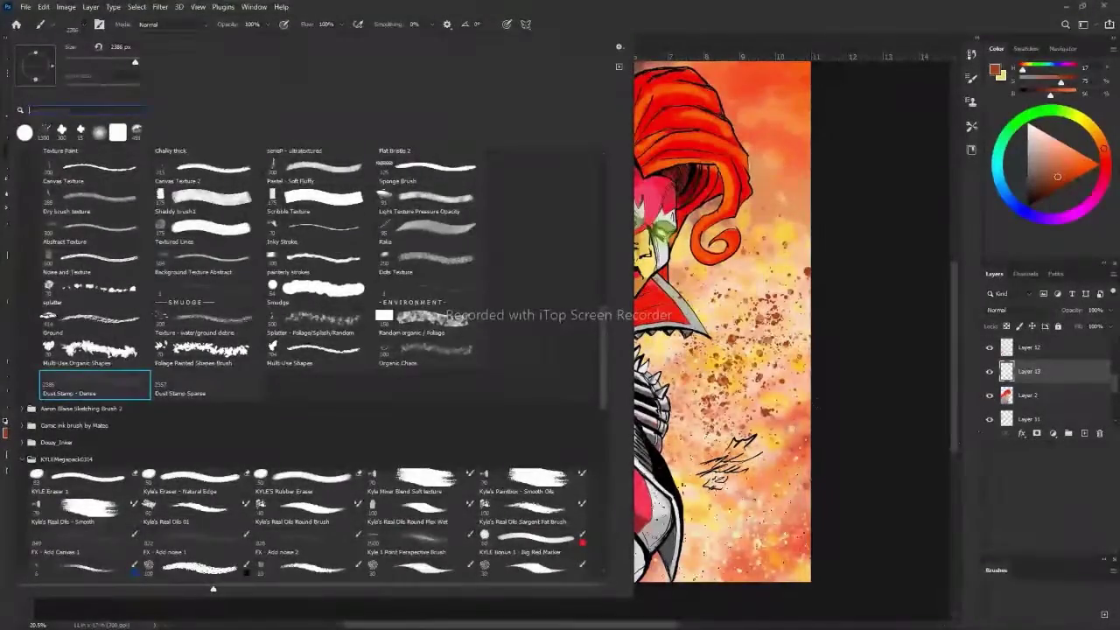
key("Escape")
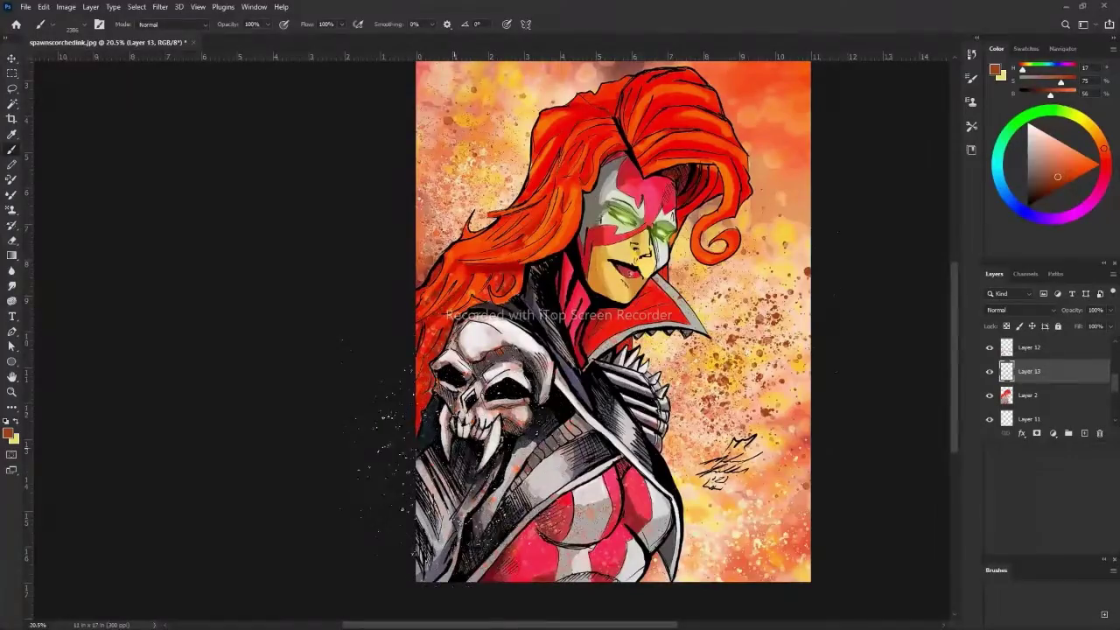
key("z")
left_click(420, 490, "alt")
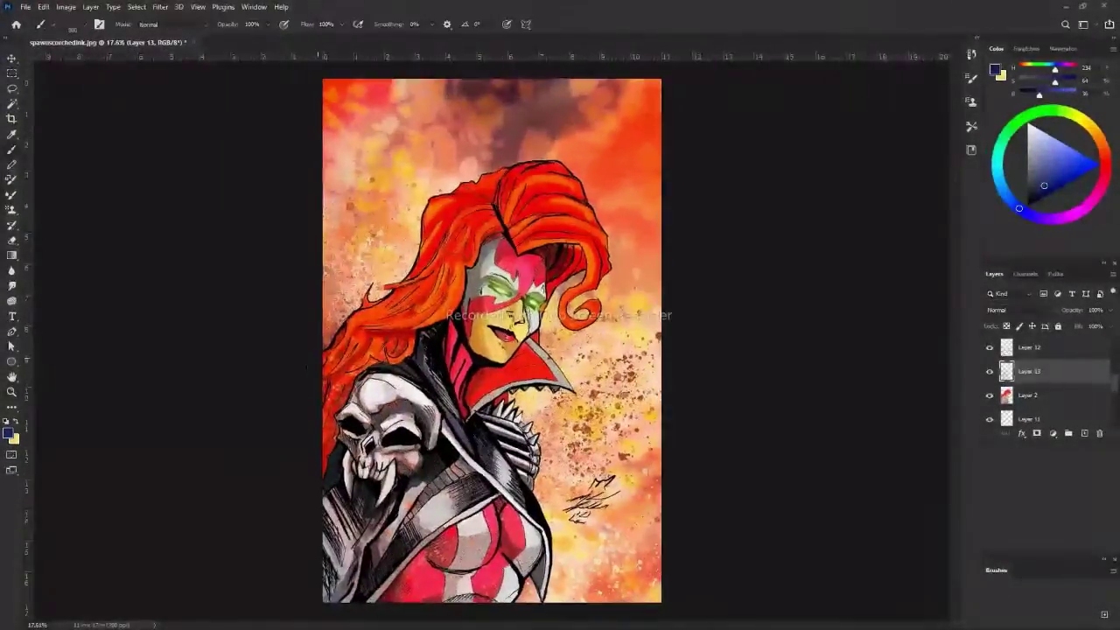
Move the working layer down two steps and turn Layer 13's visibility back on.
key("alt+bracketright")
key("alt+bracketright")
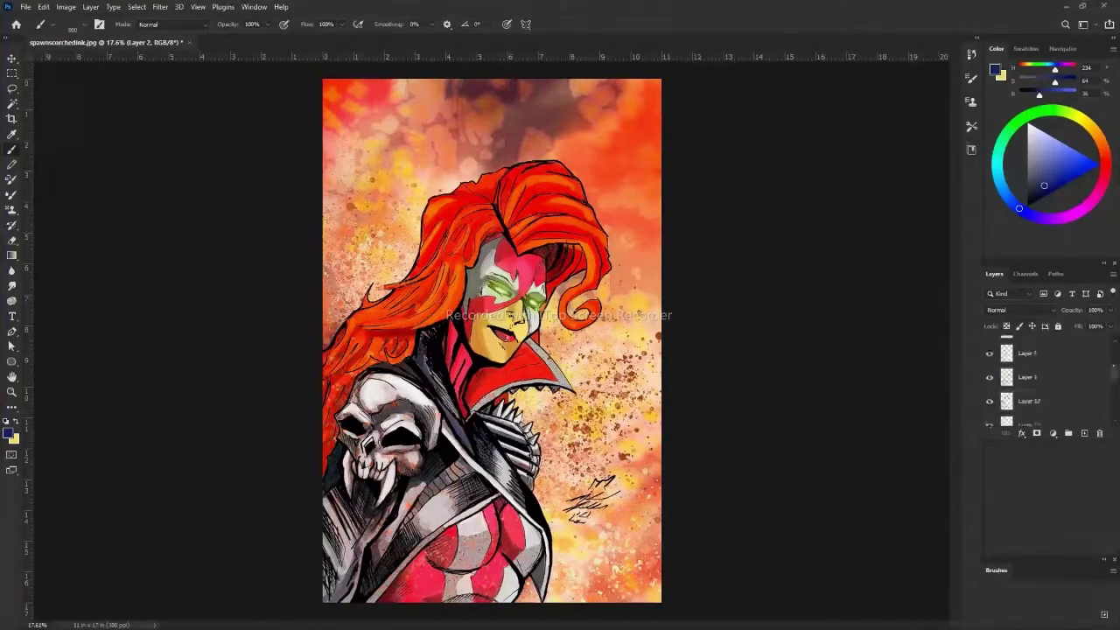
key("alt+bracketright")
key("alt+bracketright")
key("alt+bracketright")
key("alt+bracketright")
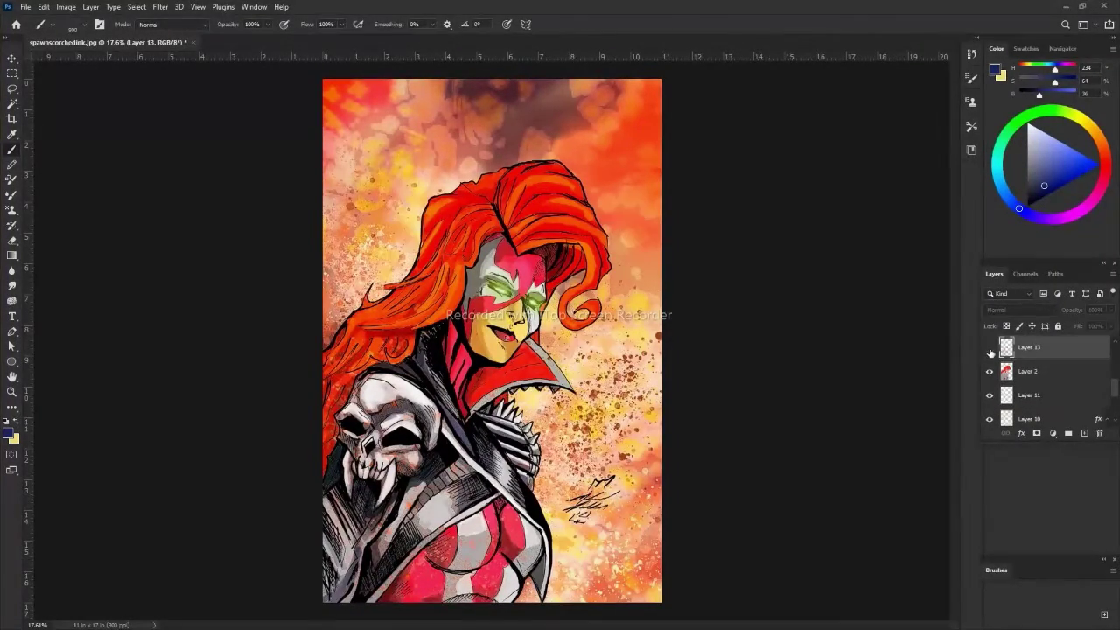
left_click(990, 348)
scroll(365, 256, "down", 3)
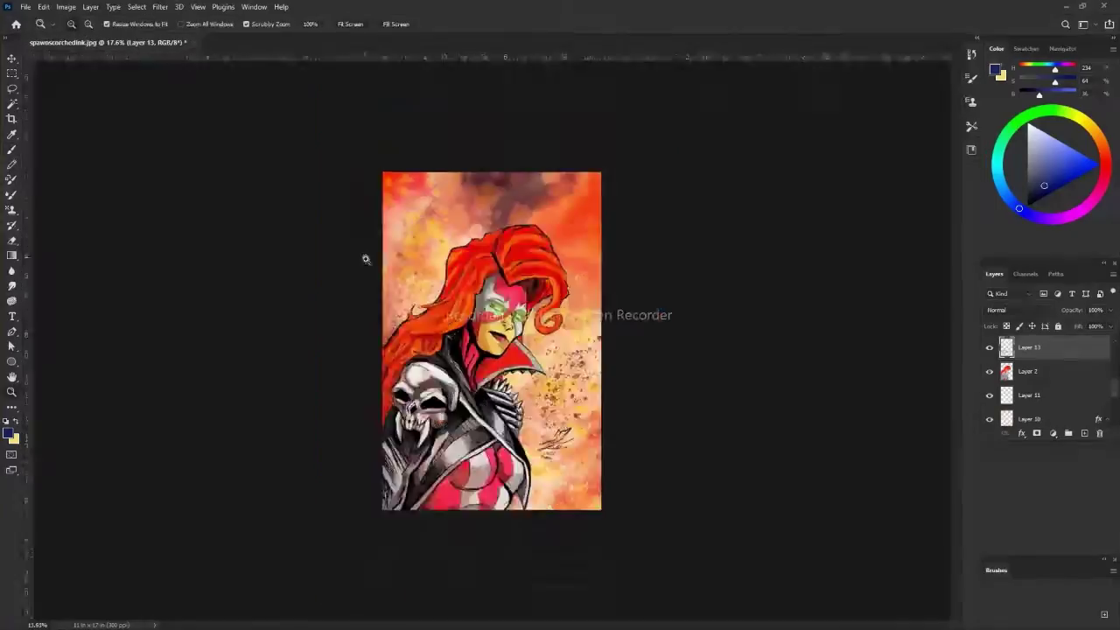
scroll(365, 256, "up", 5)
scroll(365, 257, "up", 3)
scroll(365, 256, "down", 5)
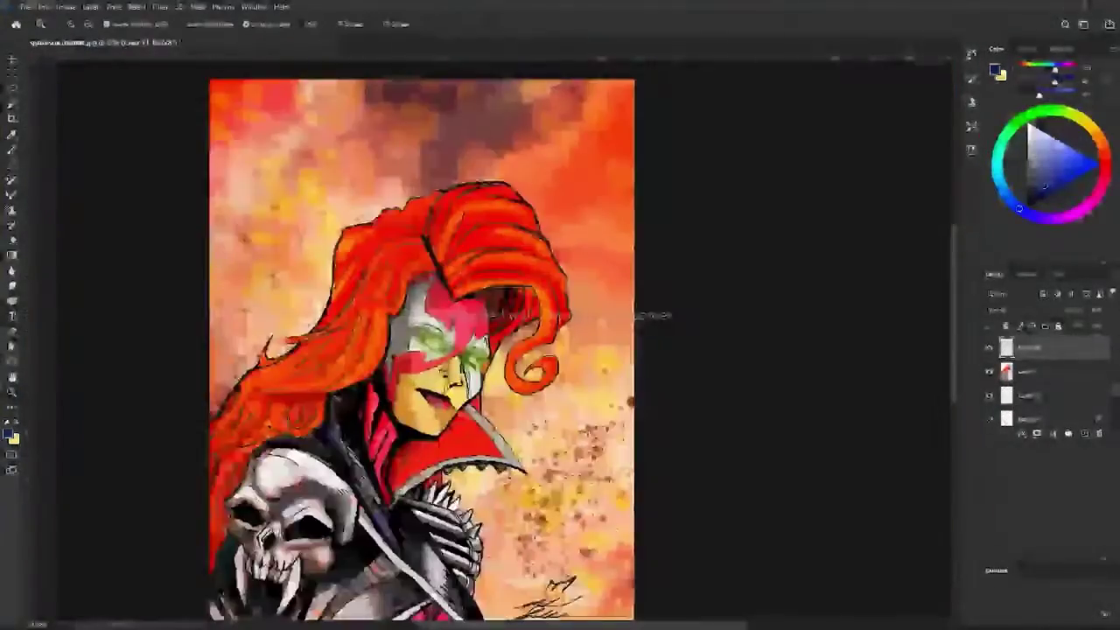
scroll(365, 256, "down", 1)
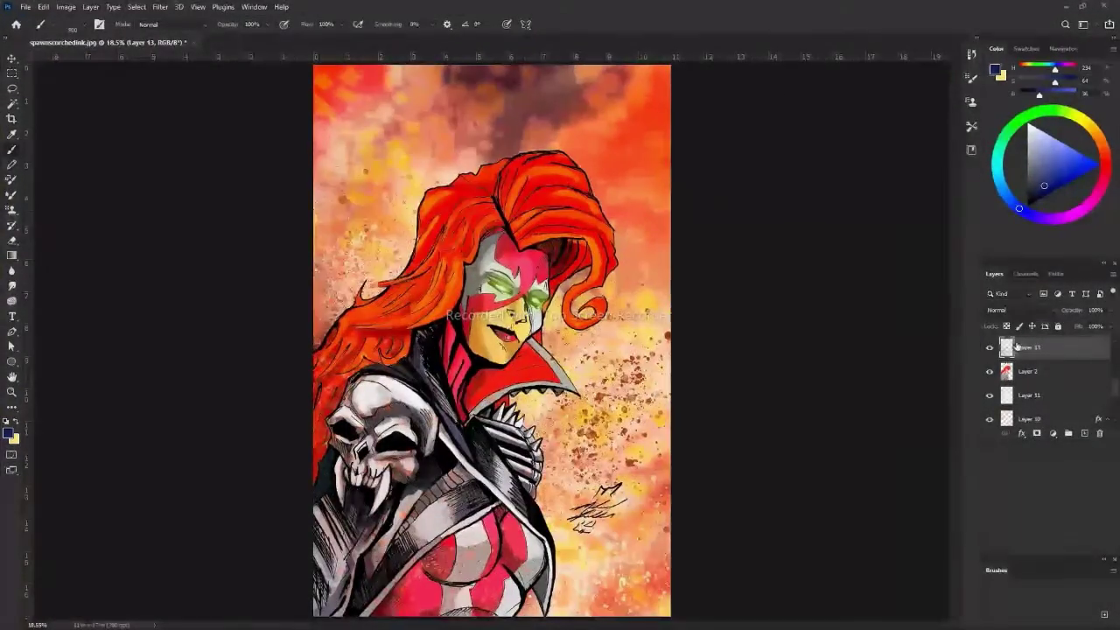
Set the paint colour to white, select Layer 8, and shrink the brush to 175.
left_click_drag(1044, 185, 1030, 125)
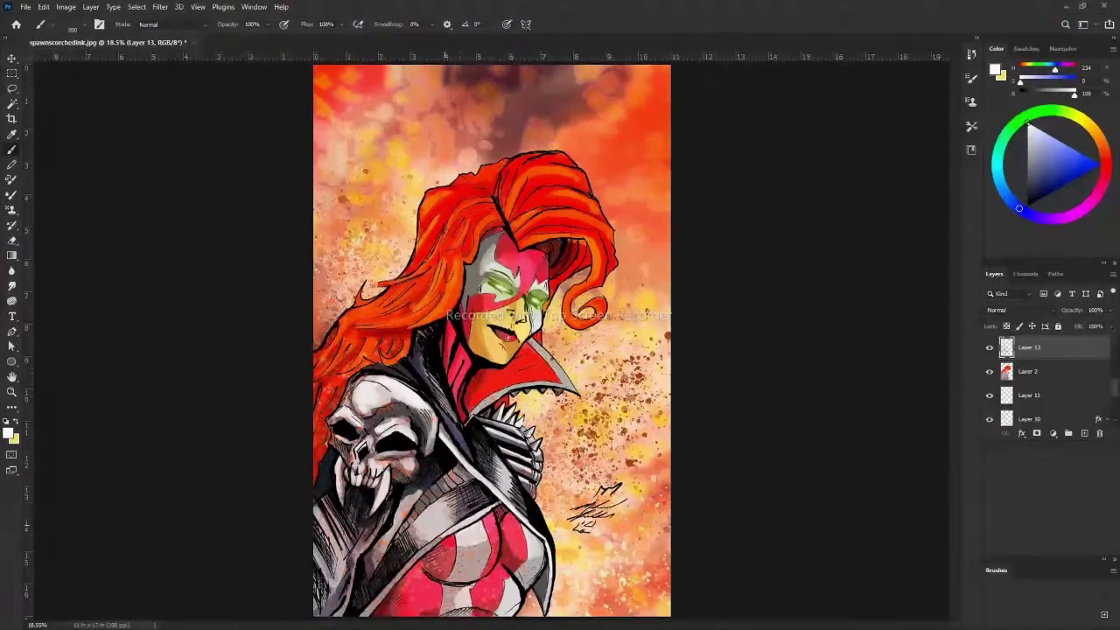
scroll(490, 525, "up", 3)
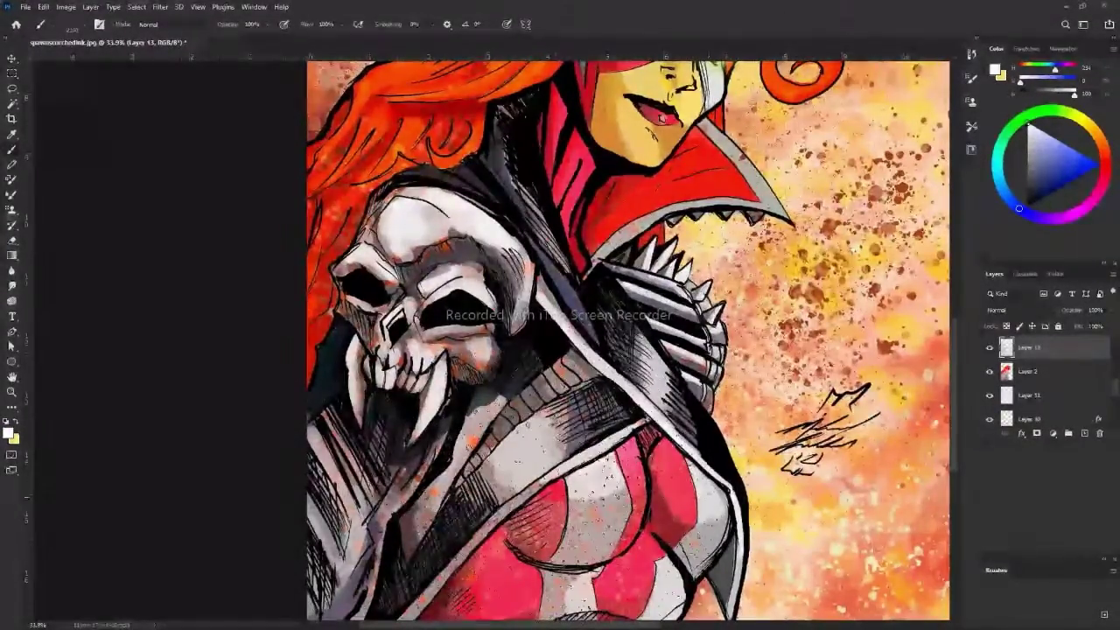
scroll(1093, 383, "down", 3)
left_click(1042, 347)
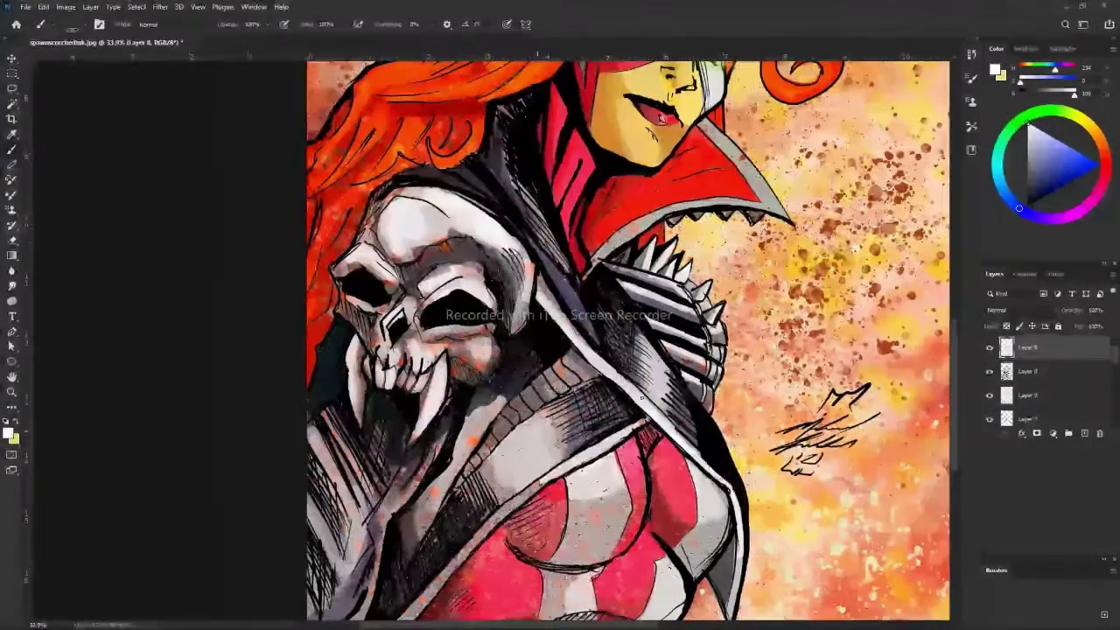
key("bracketleft")
key("bracketleft")
key("bracketleft")
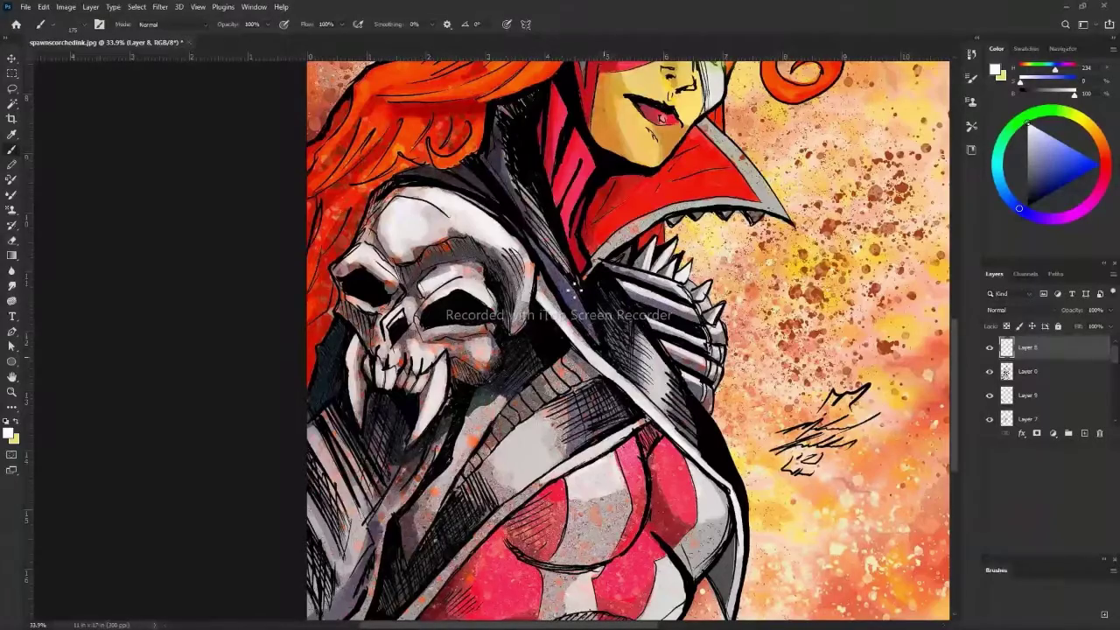
scroll(411, 486, "down", 5)
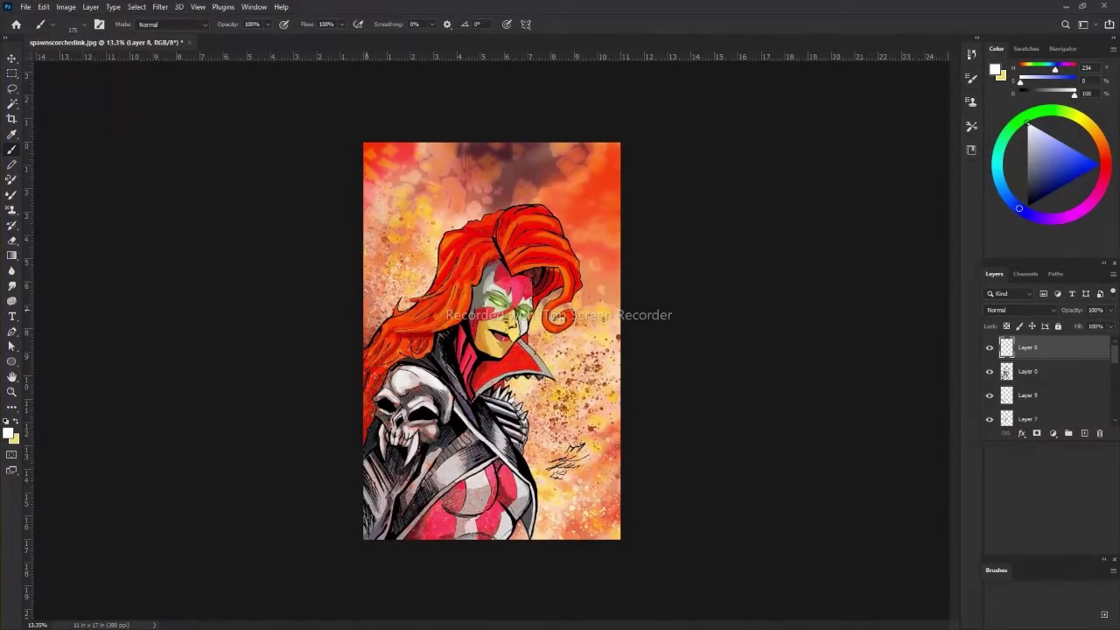
left_click(85, 29)
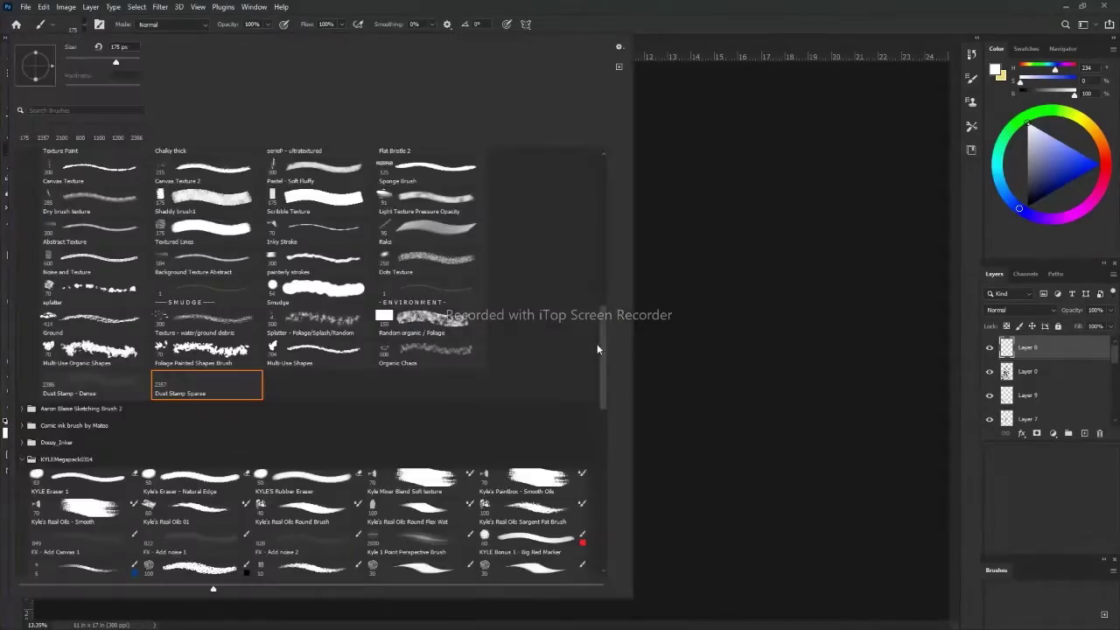
scroll(590, 469, "down", 5)
scroll(590, 468, "up", 5)
scroll(628, 315, "up", 5)
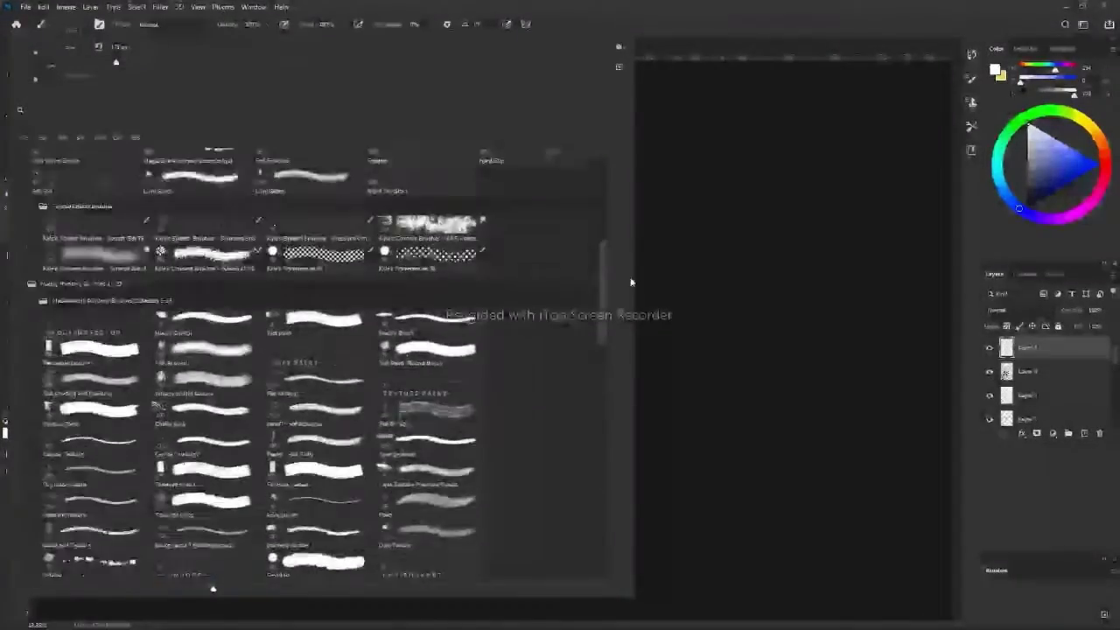
scroll(633, 225, "up", 5)
scroll(639, 248, "down", 5)
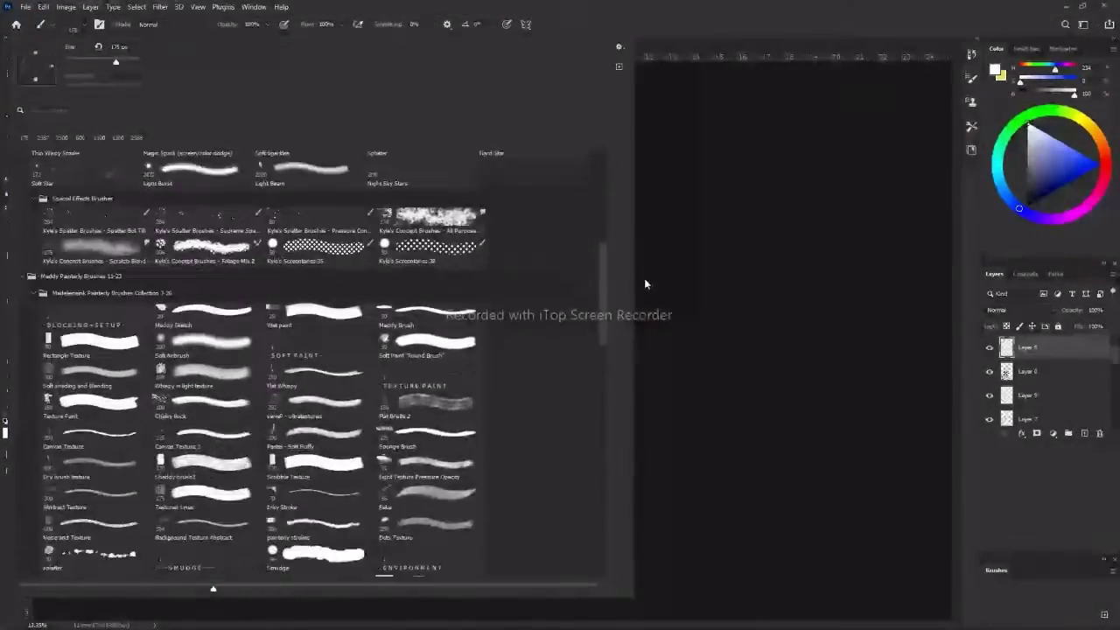
scroll(644, 278, "down", 5)
scroll(637, 357, "down", 5)
scroll(631, 443, "down", 5)
scroll(627, 435, "up", 5)
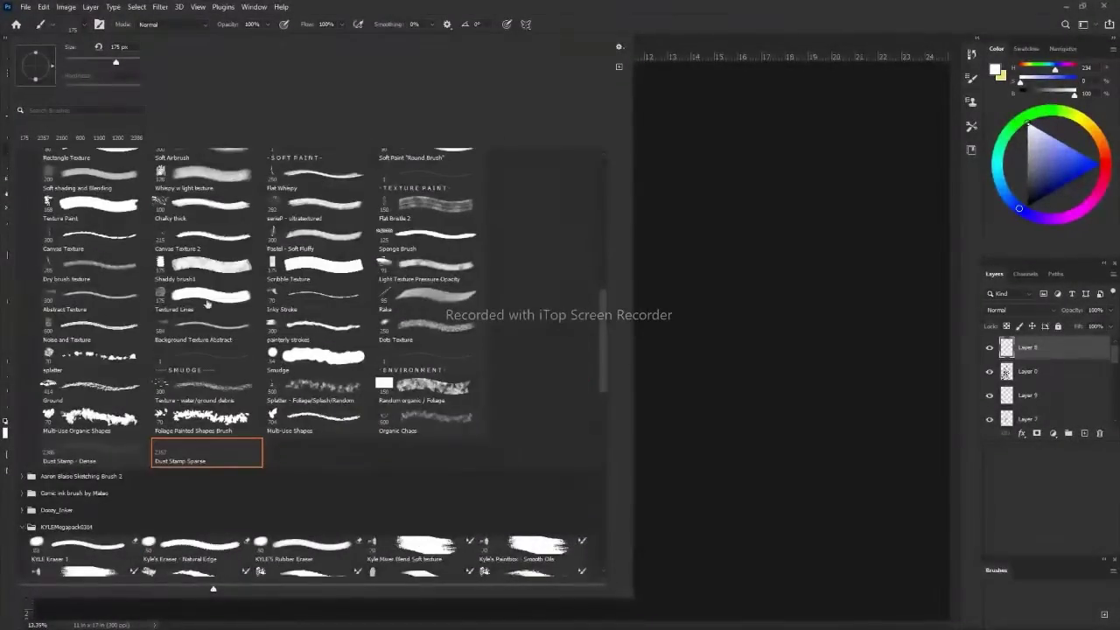
scroll(607, 385, "down", 5)
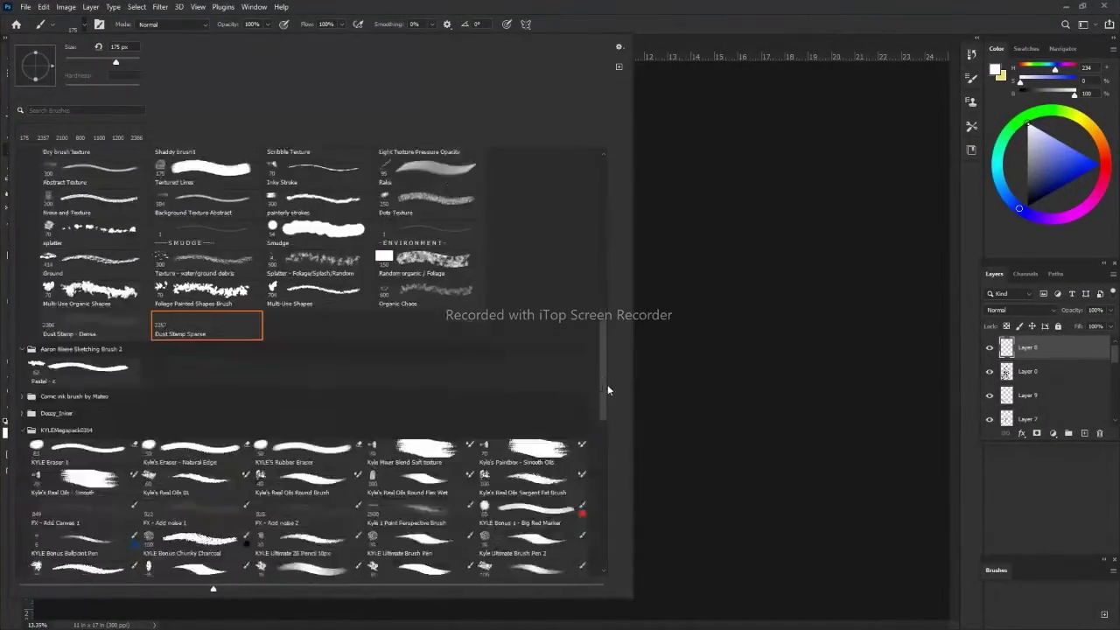
scroll(612, 455, "down", 5)
scroll(619, 538, "down", 5)
scroll(625, 455, "up", 5)
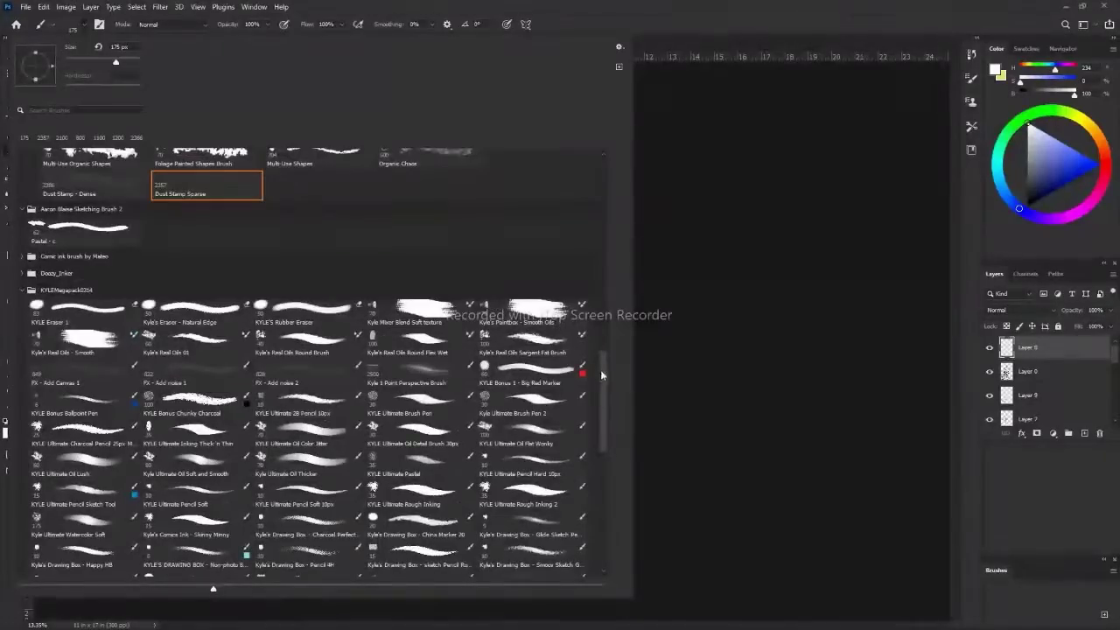
scroll(617, 359, "up", 3)
scroll(613, 306, "up", 3)
scroll(623, 231, "up", 5)
scroll(402, 231, "up", 5)
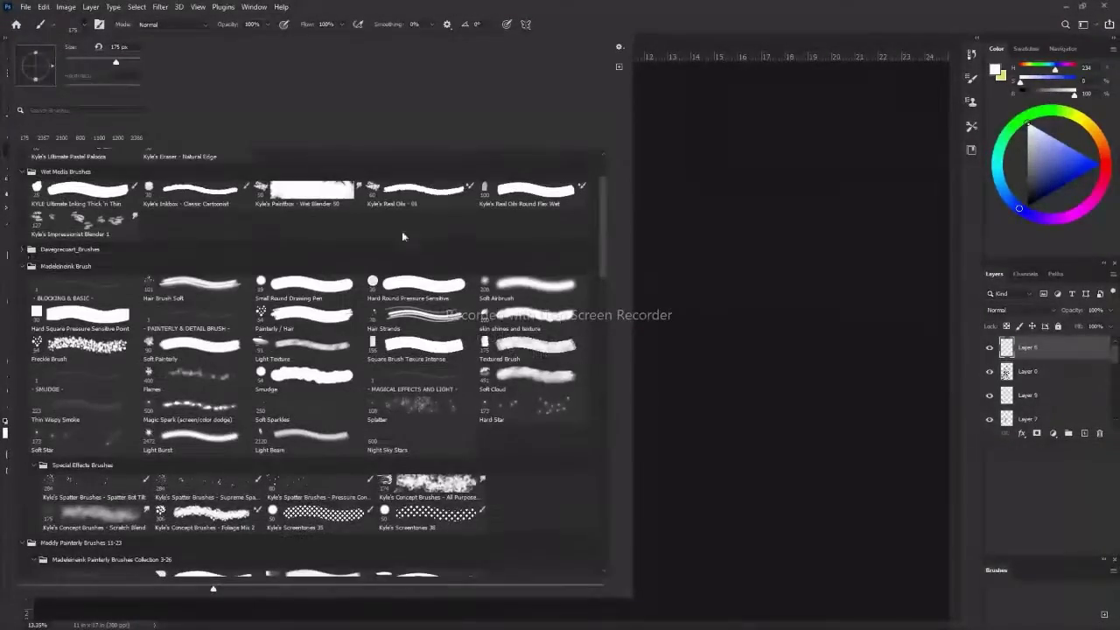
scroll(608, 242, "up", 5)
scroll(613, 263, "down", 3)
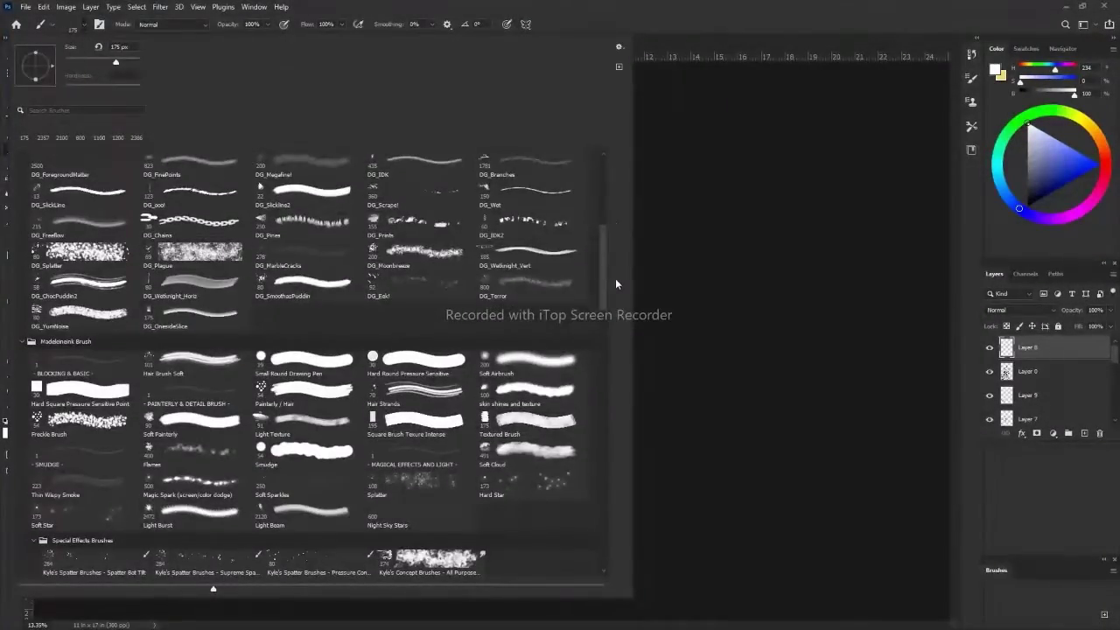
scroll(615, 245, "up", 5)
scroll(616, 236, "down", 3)
scroll(616, 262, "down", 5)
scroll(621, 290, "down", 5)
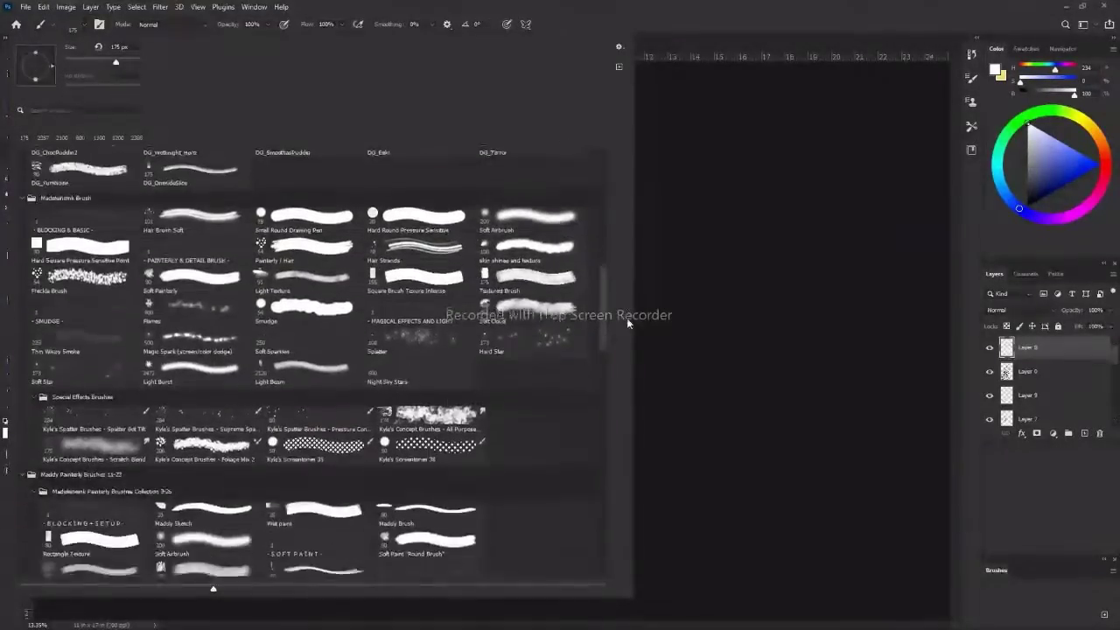
scroll(627, 317, "down", 5)
scroll(632, 420, "down", 5)
scroll(633, 456, "down", 5)
scroll(630, 499, "down", 3)
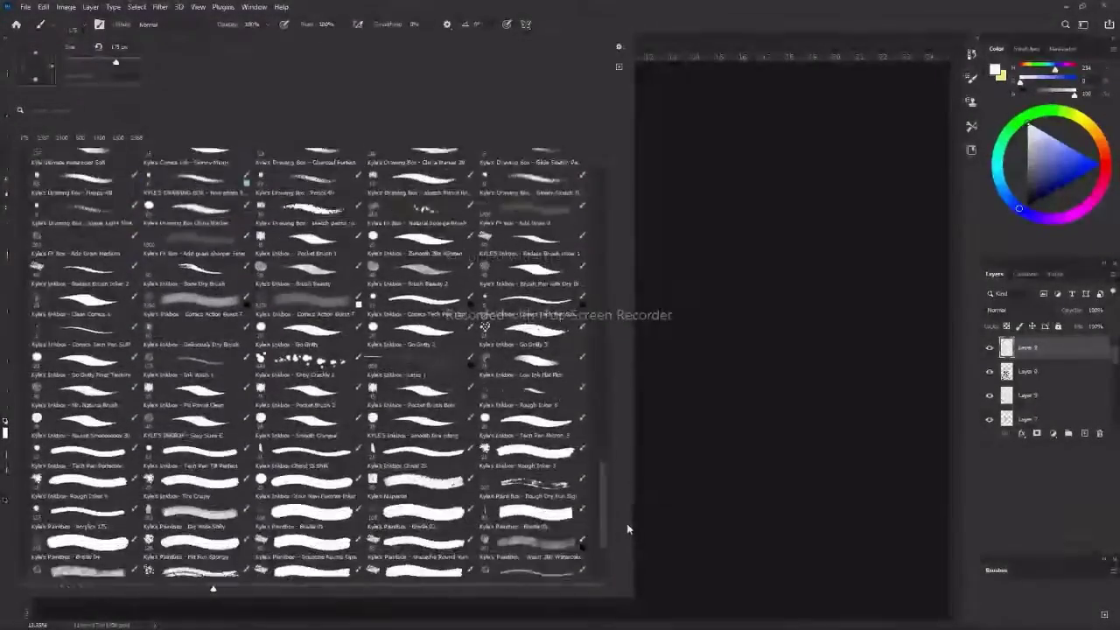
scroll(630, 490, "up", 3)
scroll(635, 447, "up", 4)
scroll(634, 420, "up", 2)
scroll(639, 376, "up", 3)
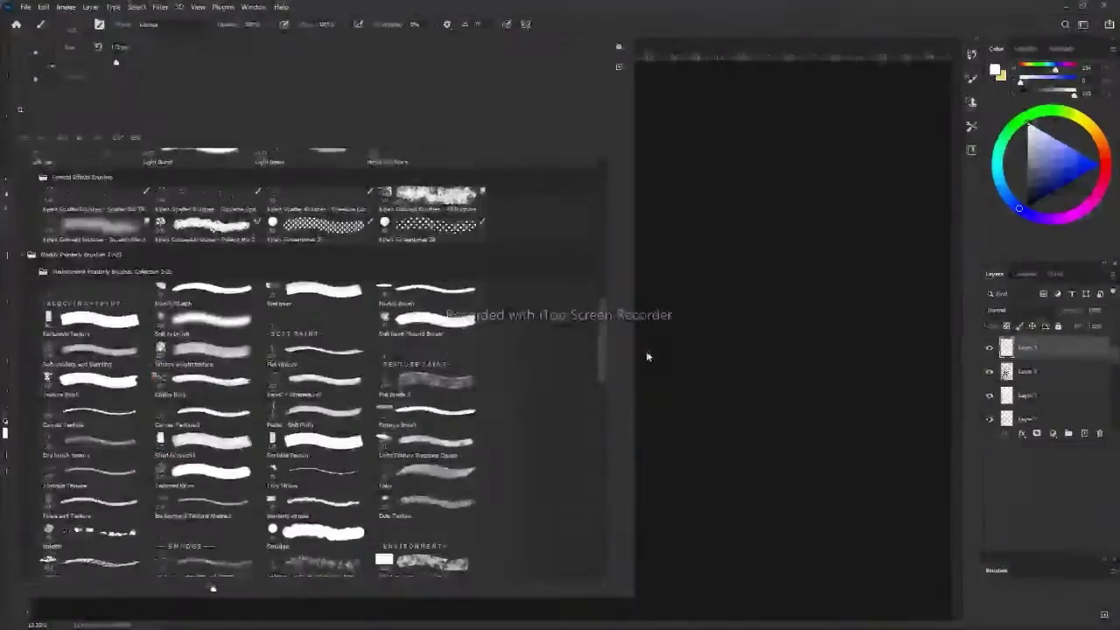
scroll(646, 341, "up", 3)
scroll(646, 328, "up", 3)
scroll(648, 310, "up", 3)
scroll(648, 284, "up", 3)
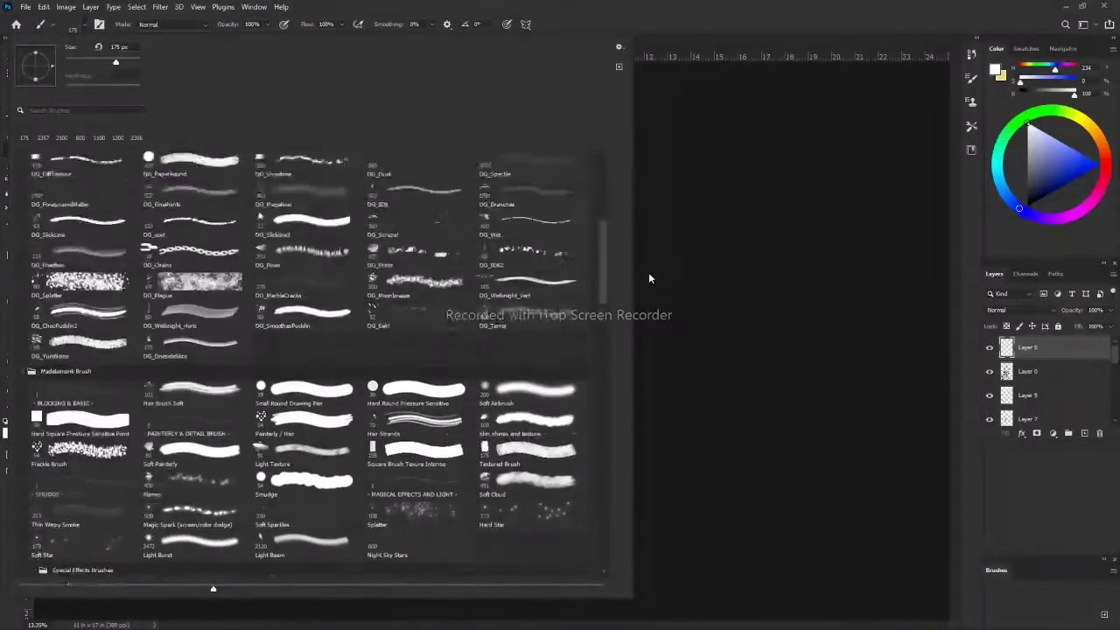
scroll(652, 249, "up", 3)
scroll(655, 214, "up", 3)
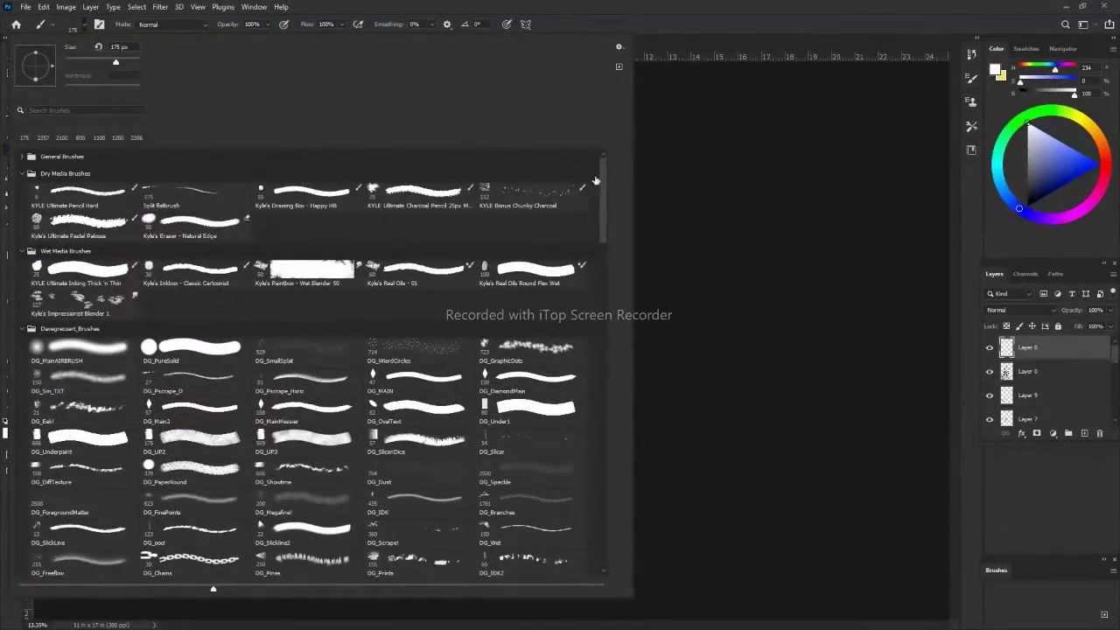
scroll(606, 319, "down", 5)
scroll(622, 504, "down", 10)
scroll(621, 467, "up", 2)
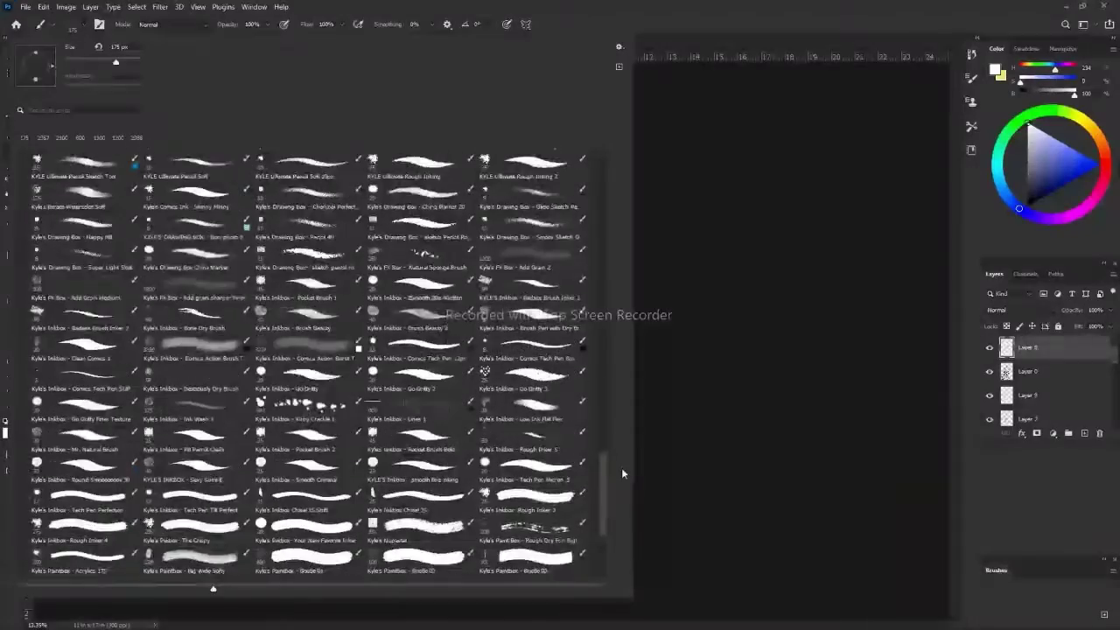
scroll(623, 466, "up", 1)
scroll(625, 463, "up", 5)
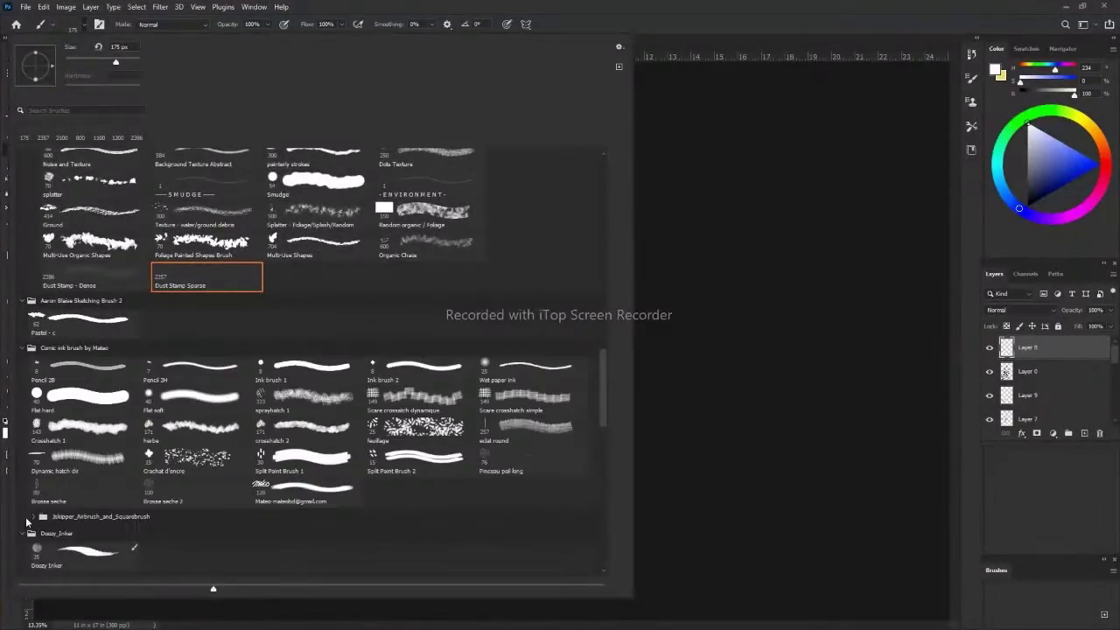
left_click(796, 453)
Switch to Layer 14 and swap the paint colour to pale yellow.
scroll(482, 262, "up", 3)
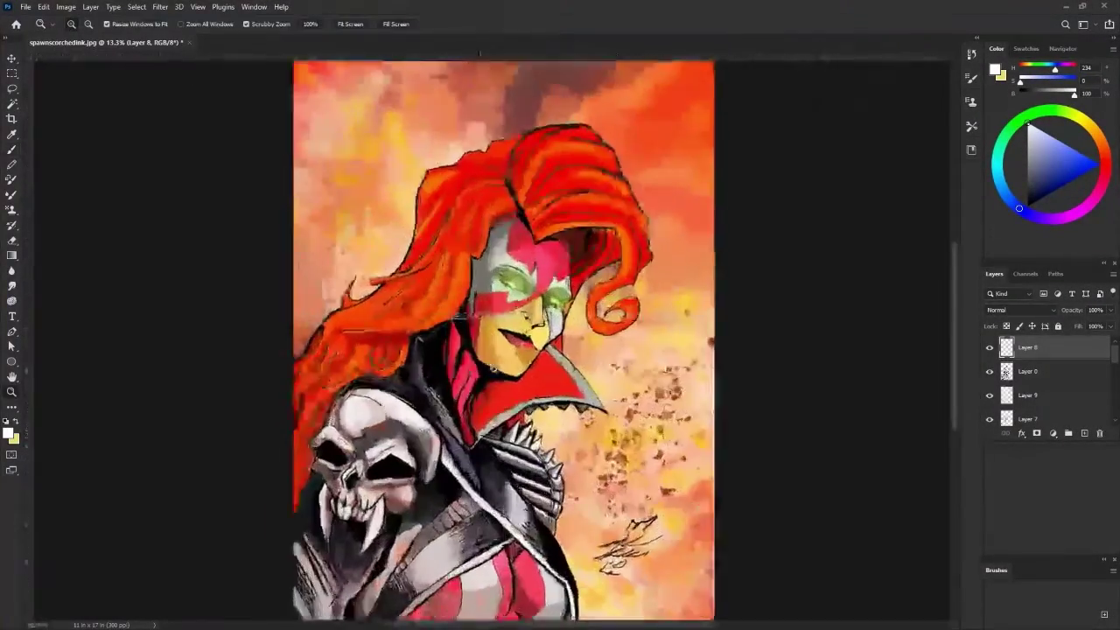
scroll(483, 265, "up", 3)
key("alt+bracketleft")
key("alt+bracketleft")
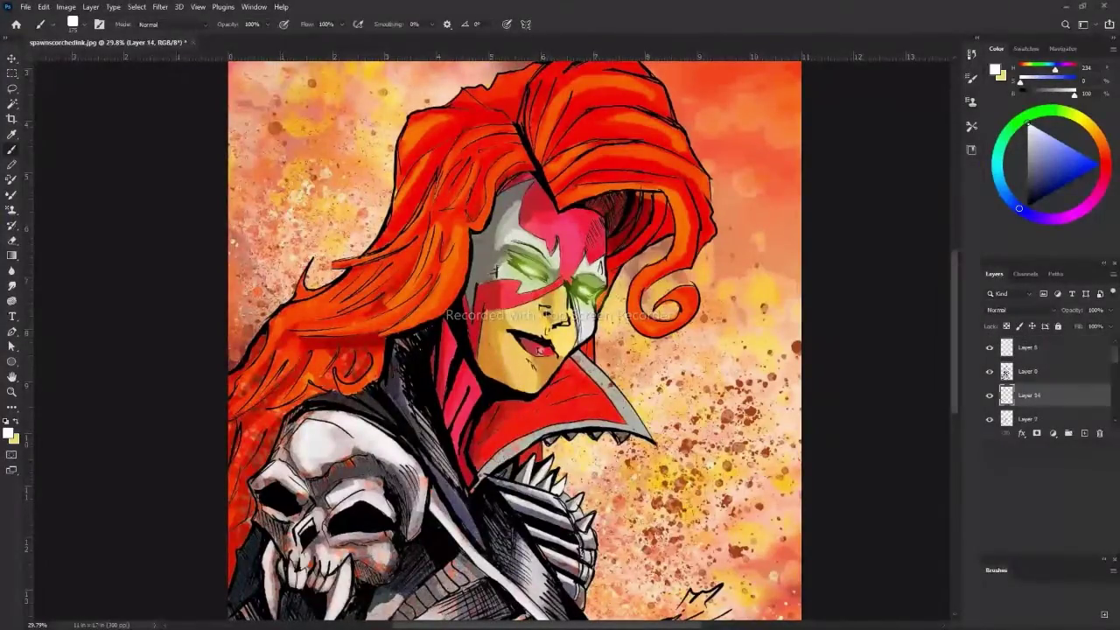
key("x")
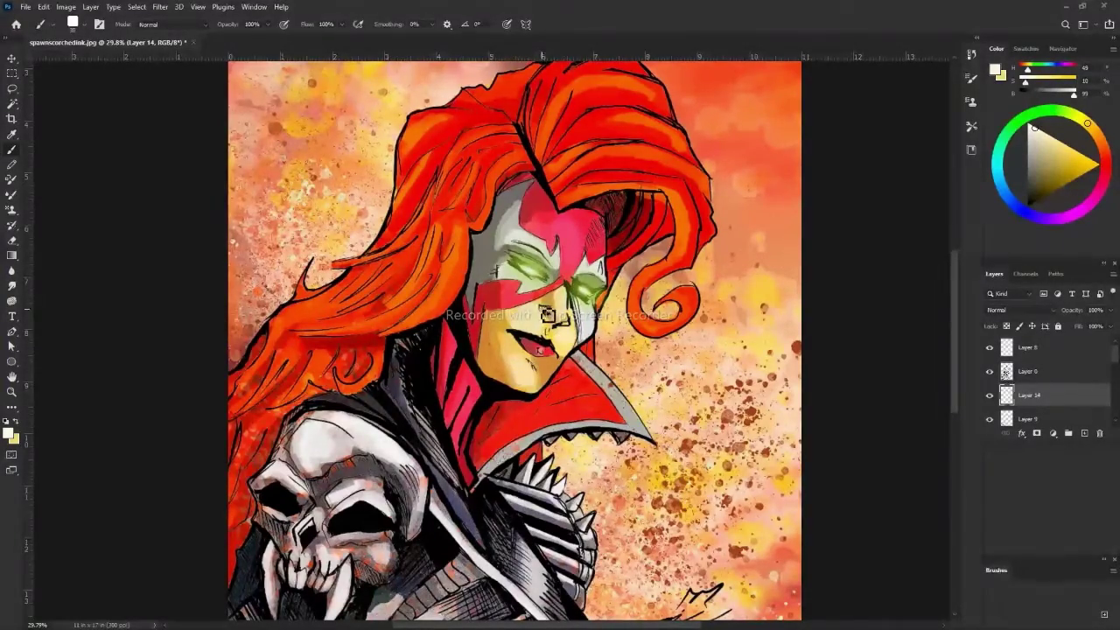
scroll(515, 341, "down", 3)
scroll(560, 341, "up", 3)
Sample a colour from the artwork, then try green and pink paint colours.
right_click(637, 175, "alt+shift")
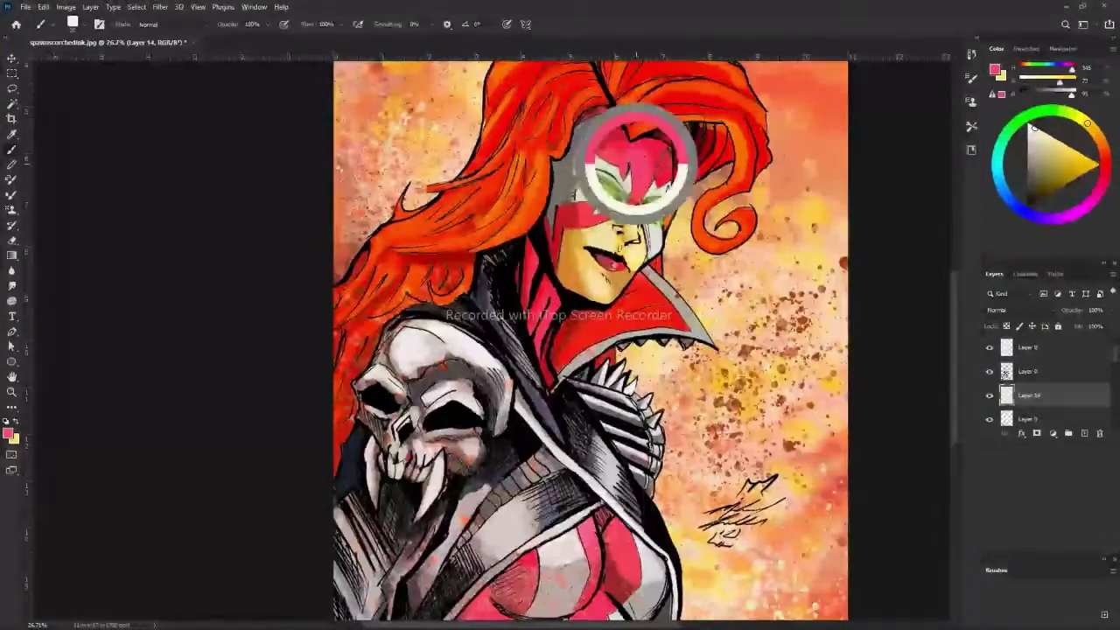
scroll(591, 341, "down", 3)
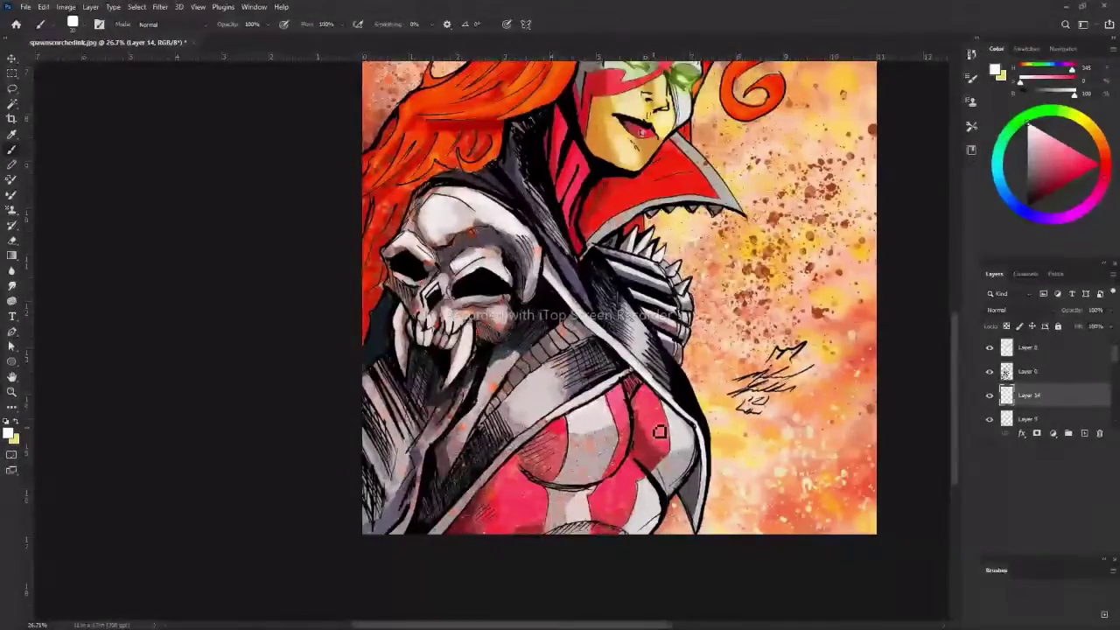
scroll(627, 435, "down", 3)
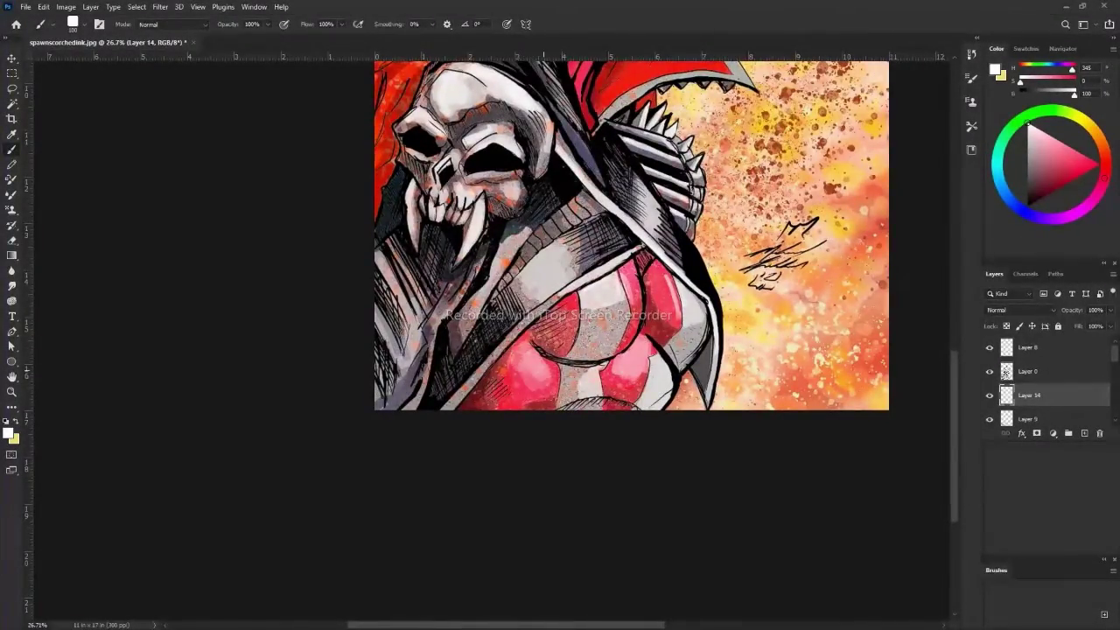
scroll(632, 235, "up", 1, "alt")
scroll(632, 341, "up", 3)
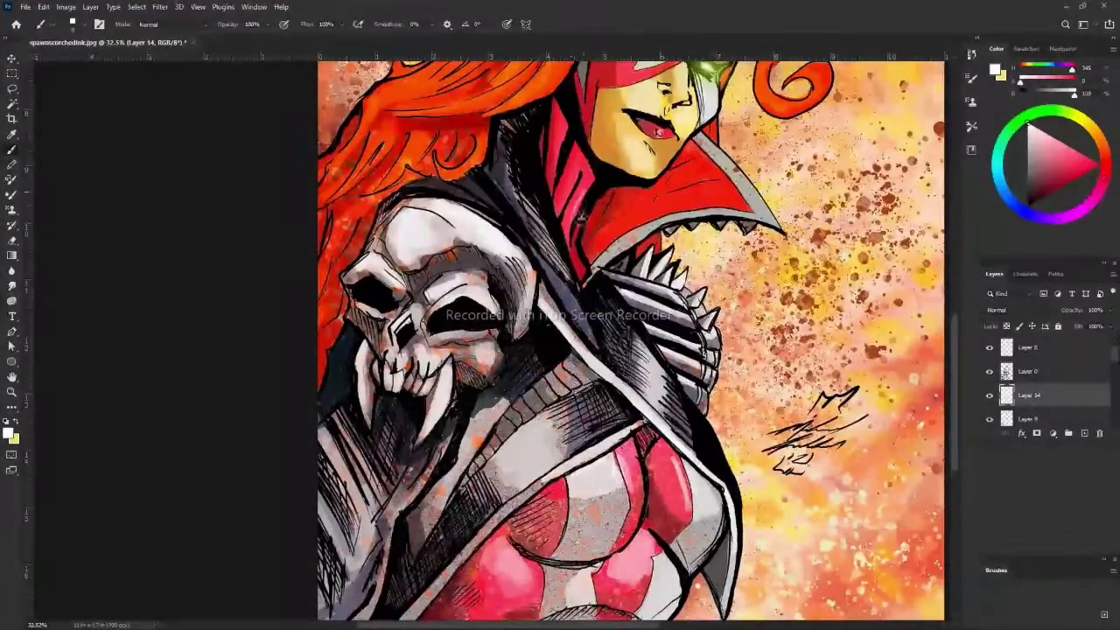
scroll(581, 217, "up", 1)
scroll(554, 233, "up", 1)
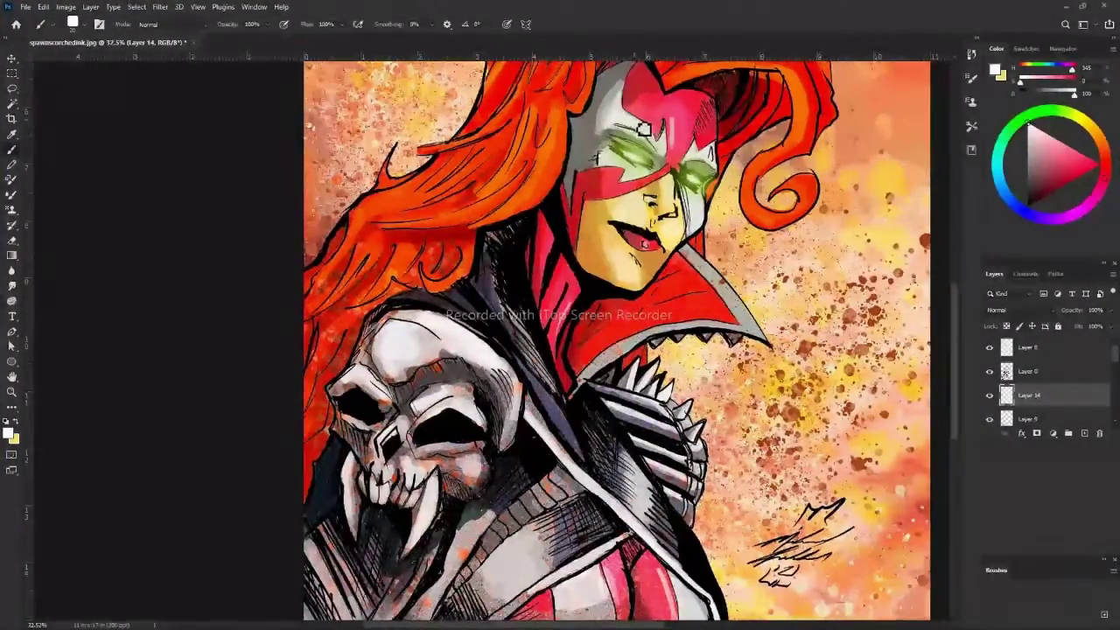
left_click(639, 147, "alt")
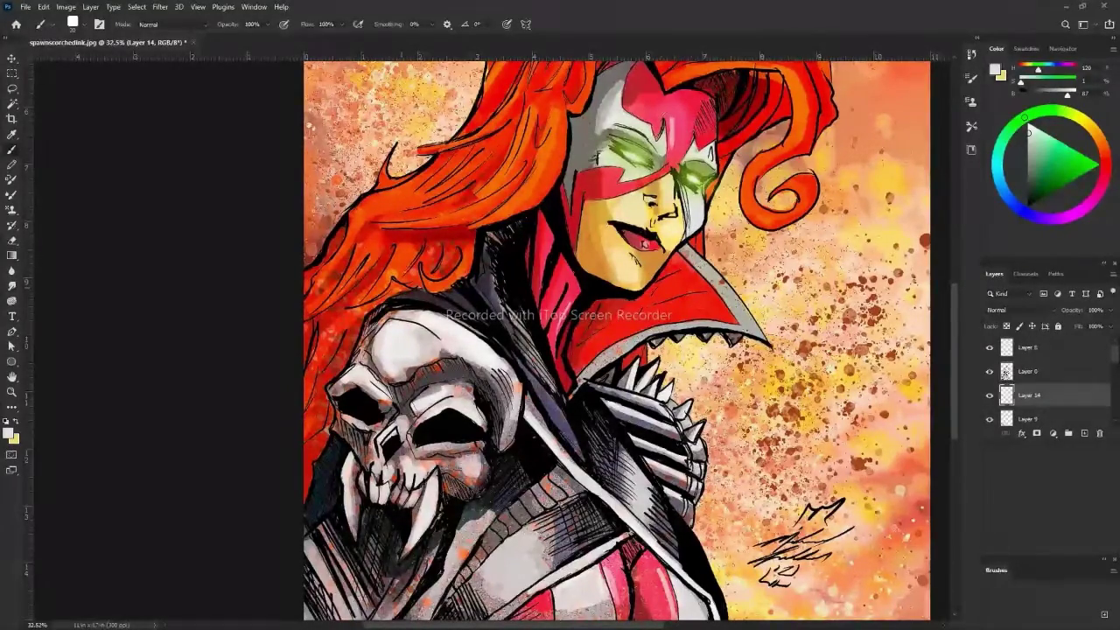
left_click(646, 244, "alt")
Sample a dark brownish red from the hair and paint strands into it.
key("ctrl+0")
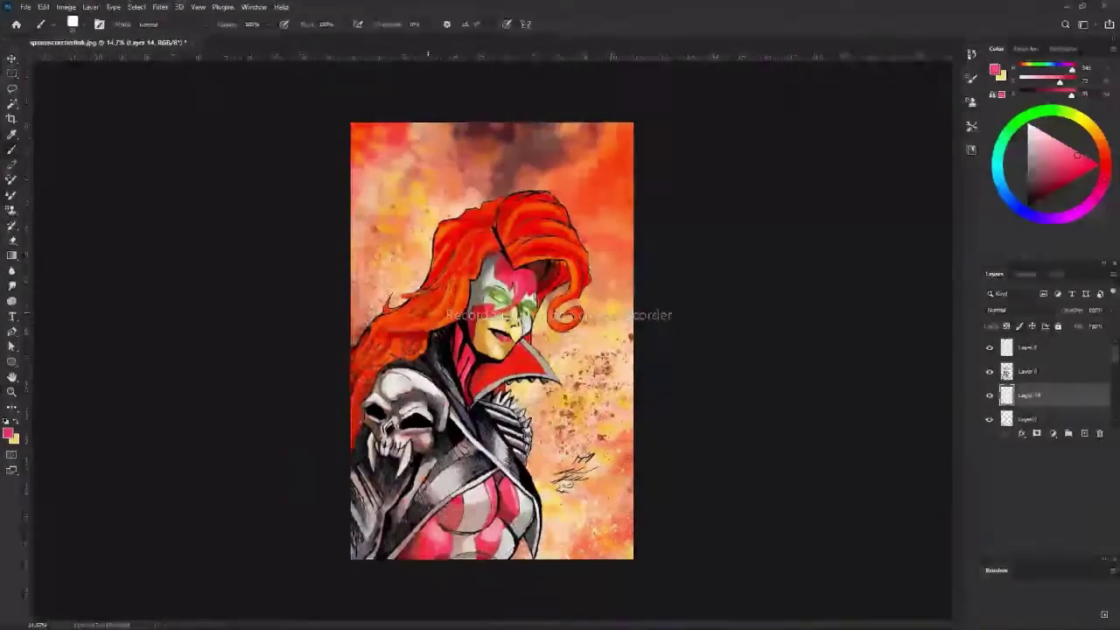
scroll(521, 263, "up", 3)
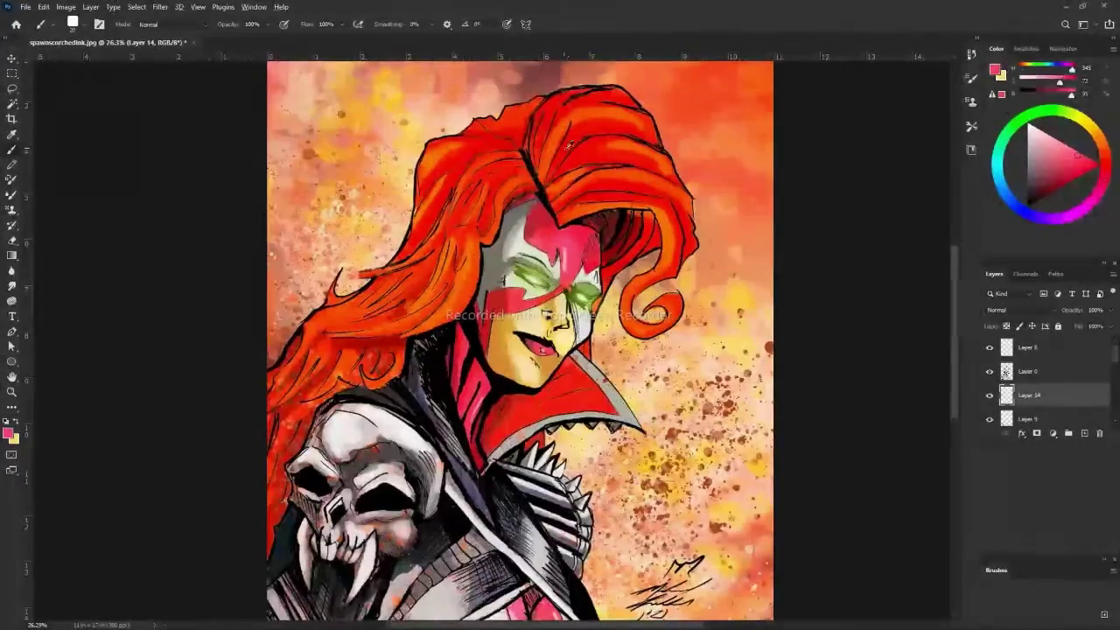
left_click(543, 167, "alt")
left_click(525, 154, "alt")
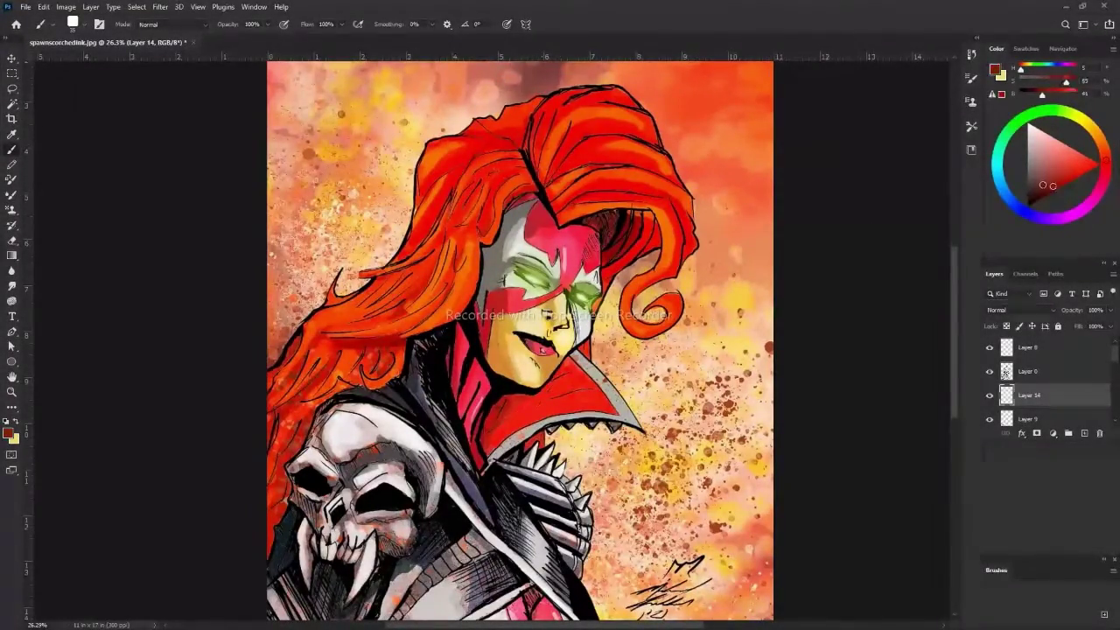
left_click_drag(595, 228, 620, 217)
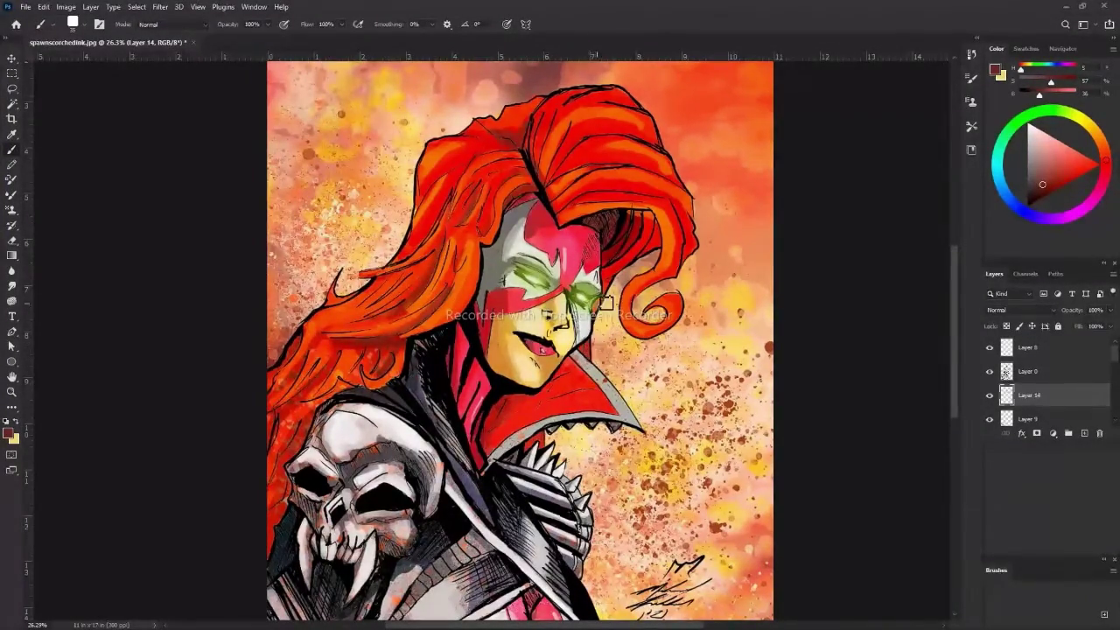
scroll(619, 263, "down", 3)
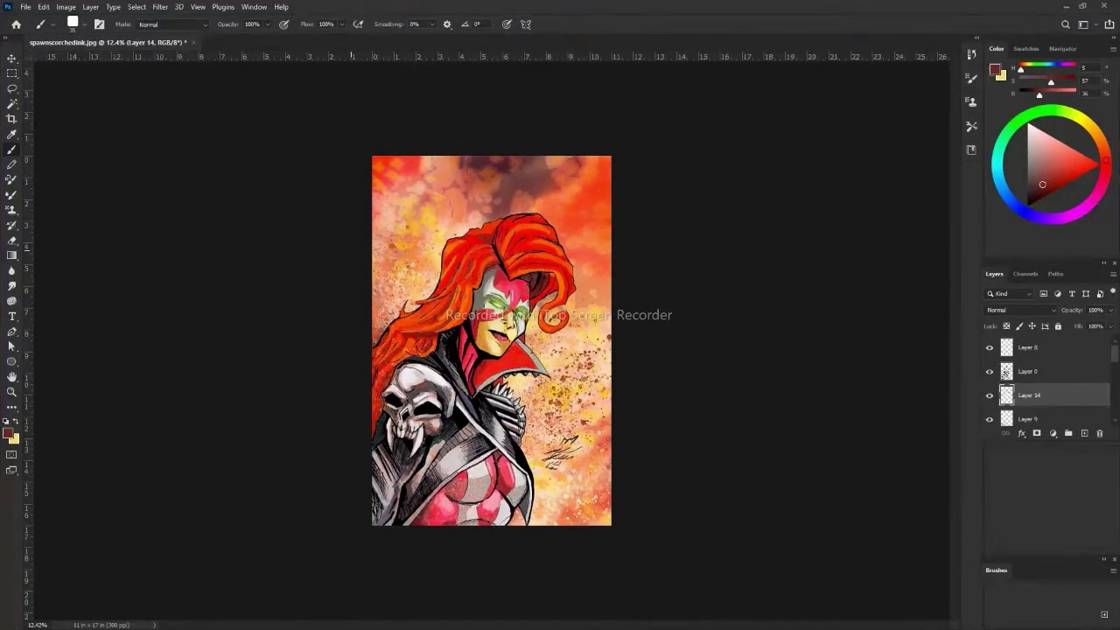
Select Layer 8 and load the Supreme Spatter brush by searching 'kyle' in the presets.
left_click(1029, 348)
right_click(70, 249)
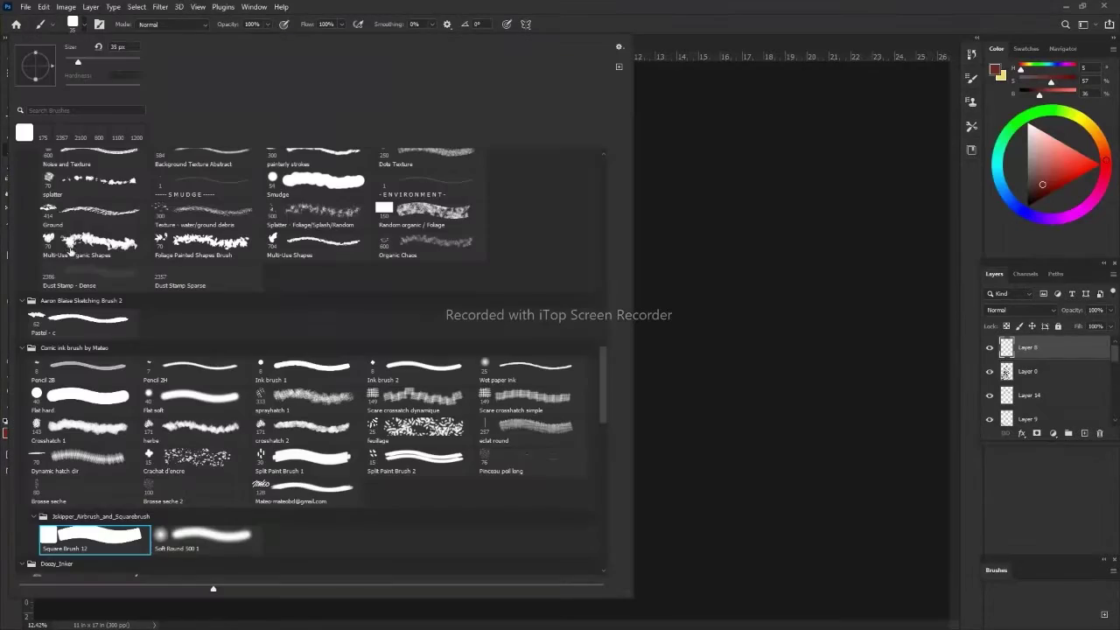
left_click(59, 109)
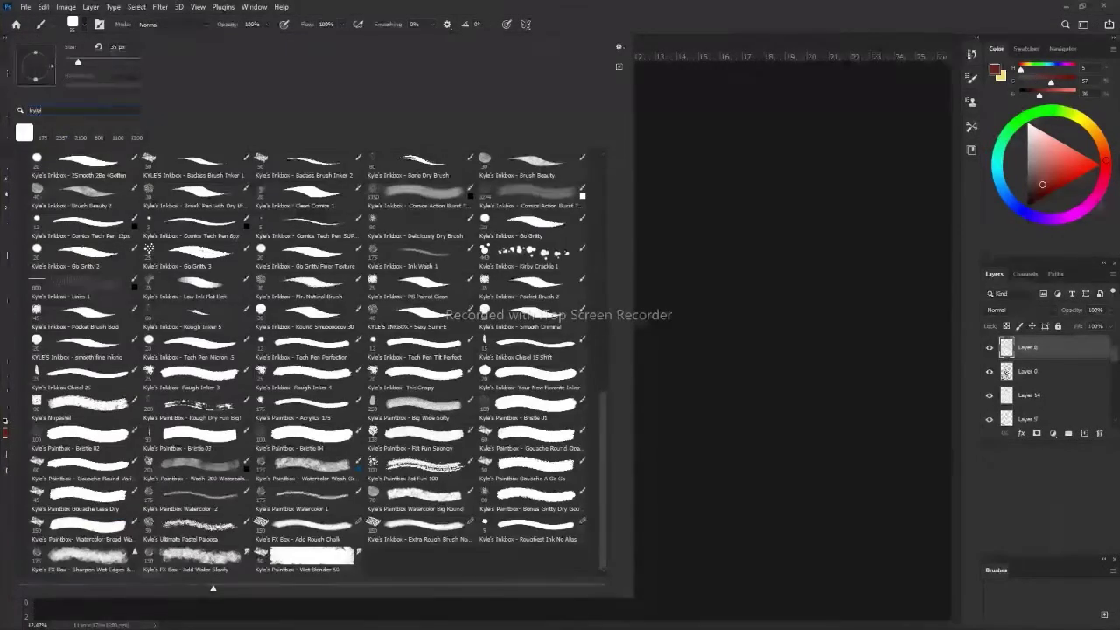
key("Escape")
right_click(72, 82)
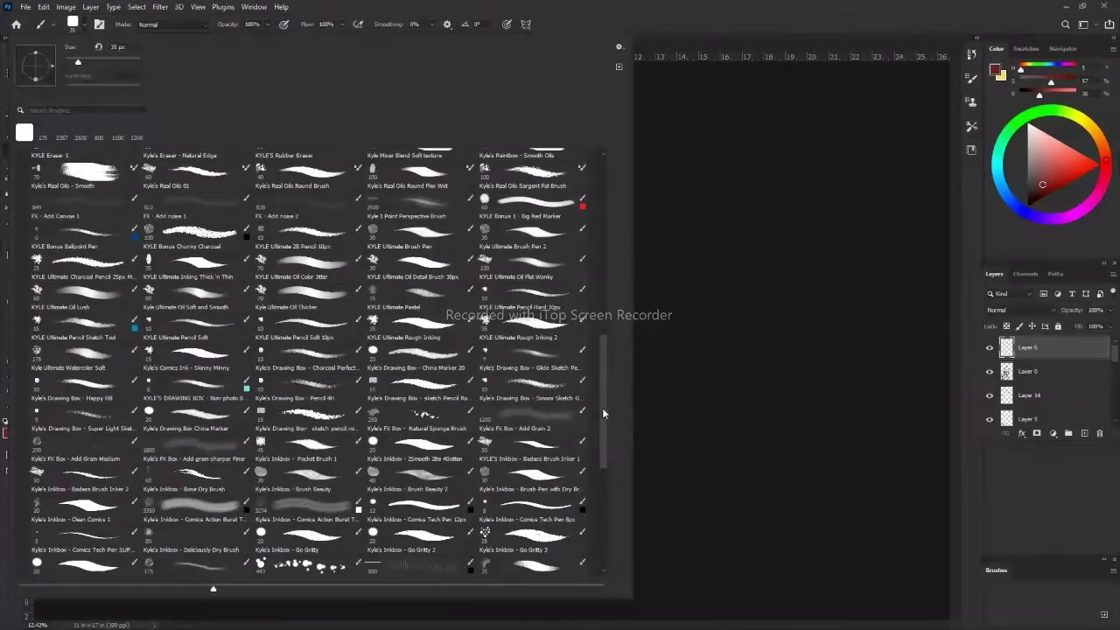
left_click(78, 110)
type("kyle")
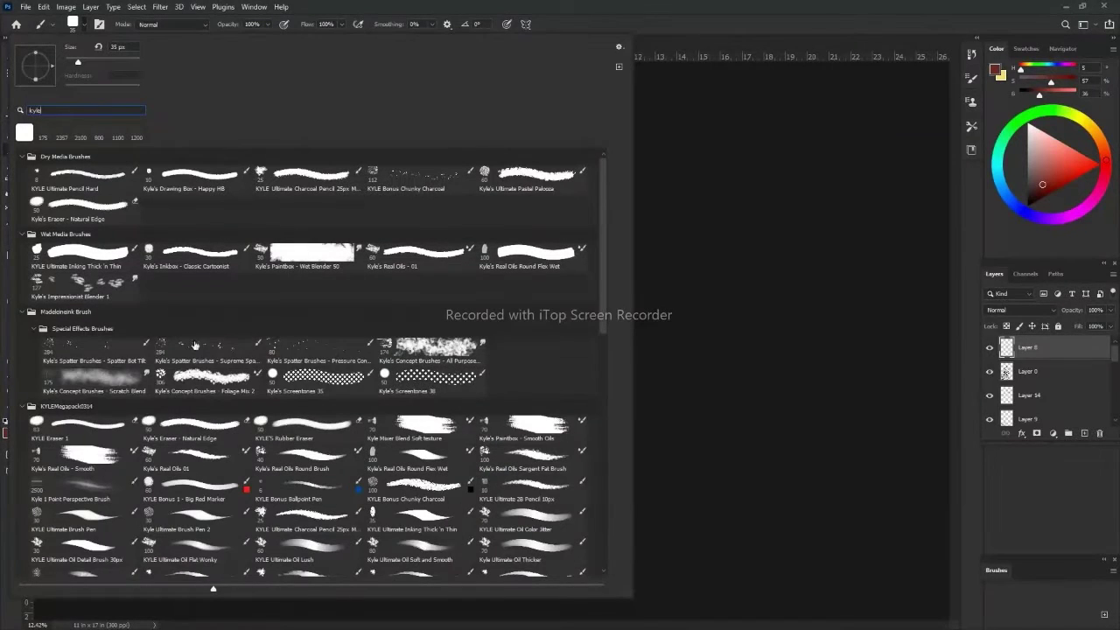
double_click(206, 350)
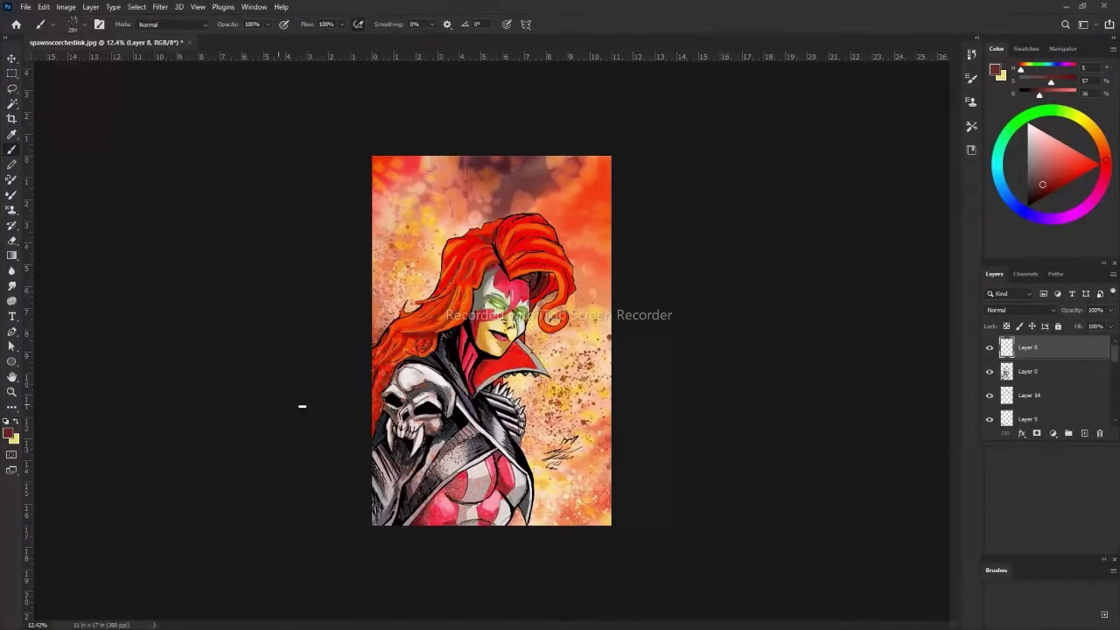
Reselect Layer 8 and zoom the artwork to 16%.
key("z")
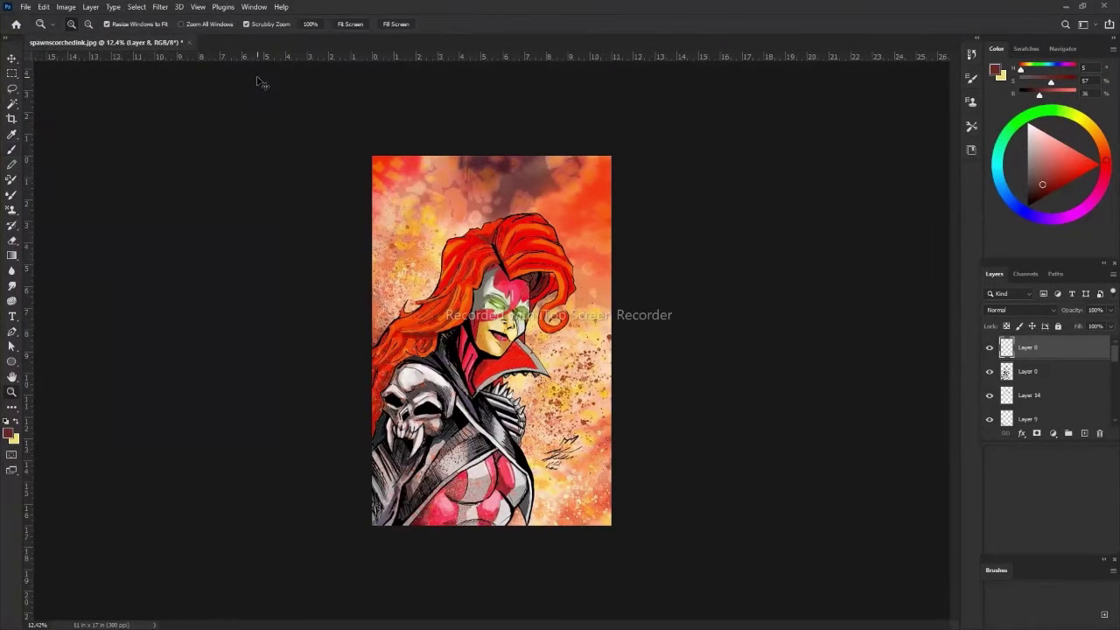
left_click(1099, 346)
left_click(379, 342, "alt")
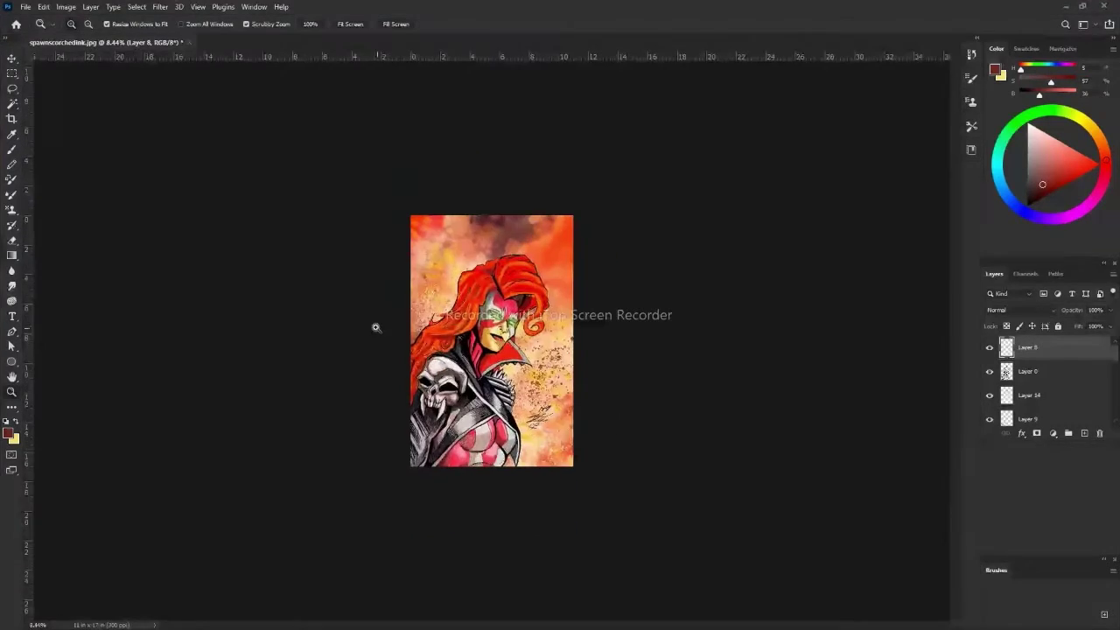
left_click_drag(375, 324, 334, 359)
key("b")
Spatter white over the skull and chest, redoing it fainter at 38% brush opacity.
left_click(399, 525, "alt")
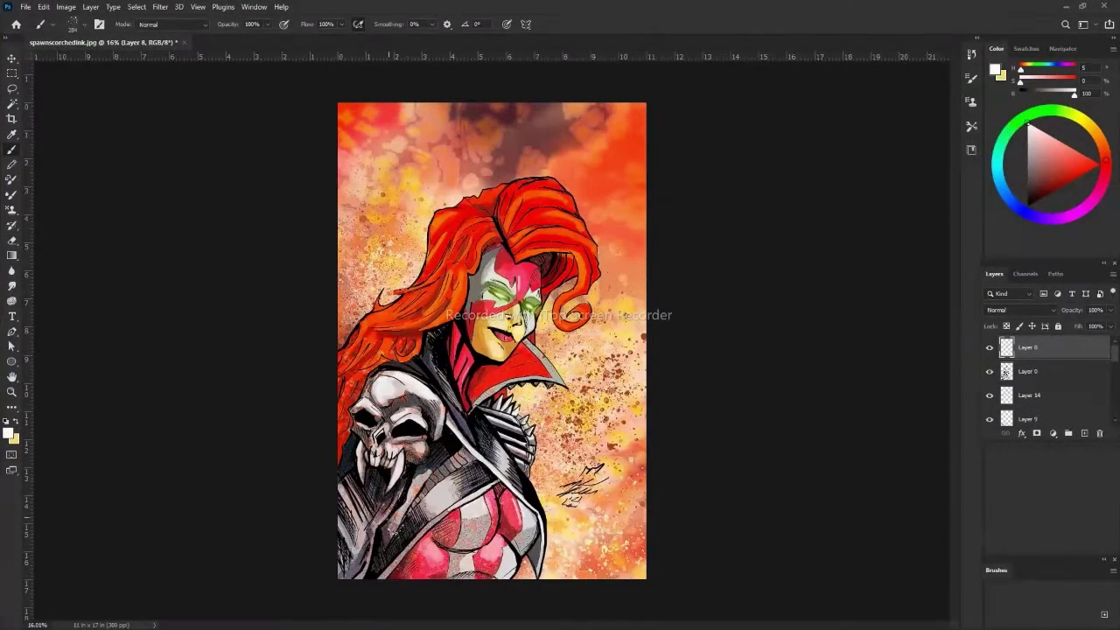
left_click_drag(411, 512, 416, 425)
key("ctrl+z")
left_click_drag(377, 525, 429, 420)
key("ctrl+z")
key("3")
key("8")
left_click_drag(385, 560, 429, 455)
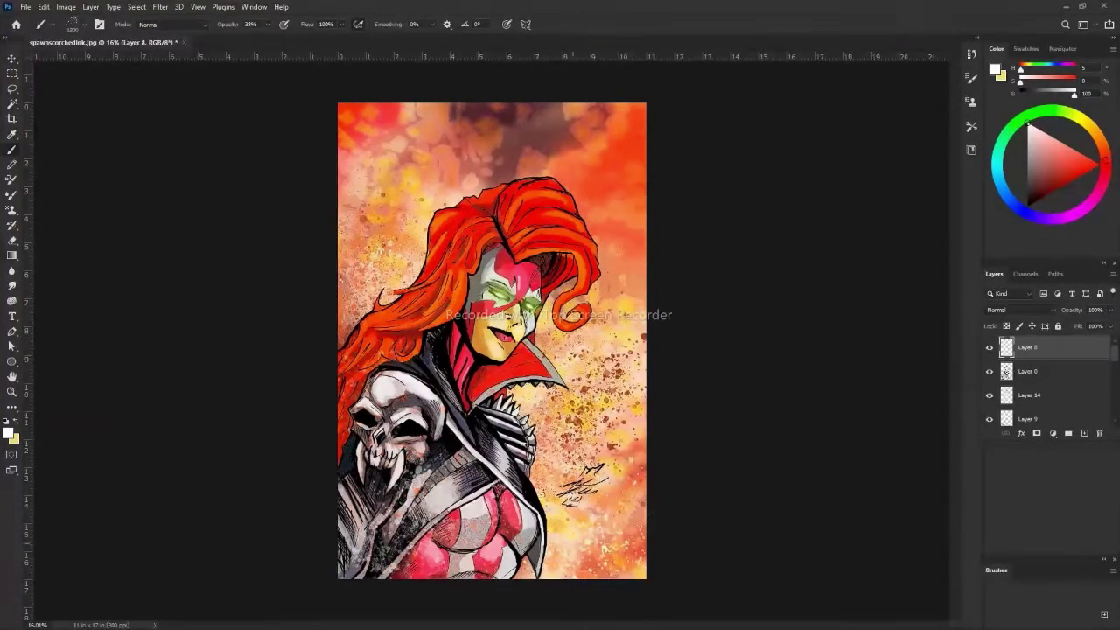
Pick a different brush at 100% opacity and zoom out to the whole artwork.
left_click(72, 24)
double_click(210, 567)
left_click_drag(267, 25, 301, 38)
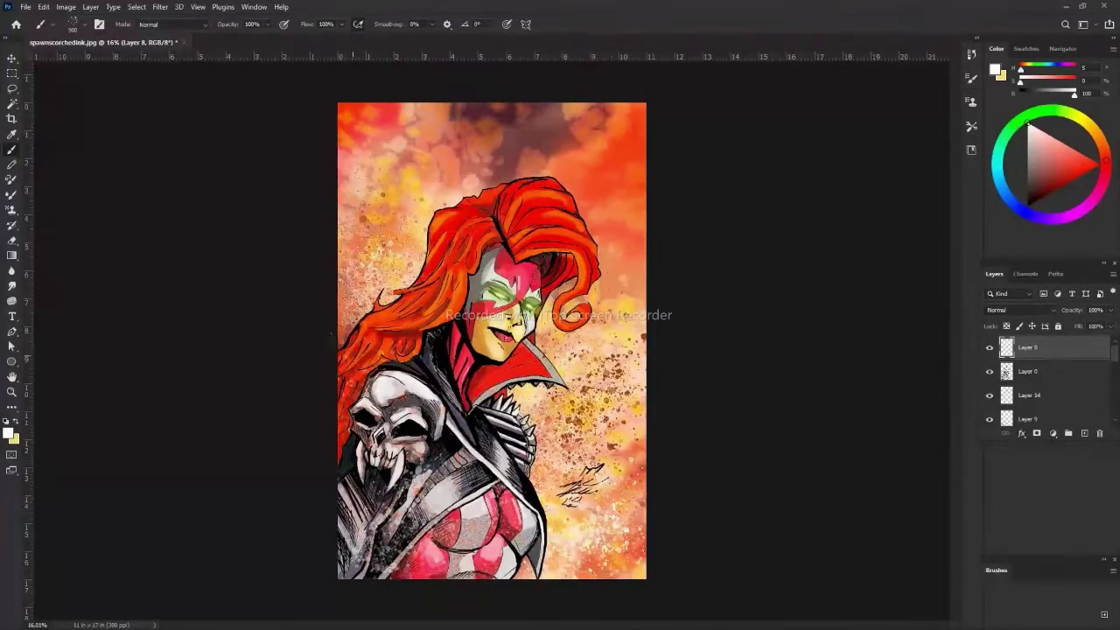
key("ctrl+minus")
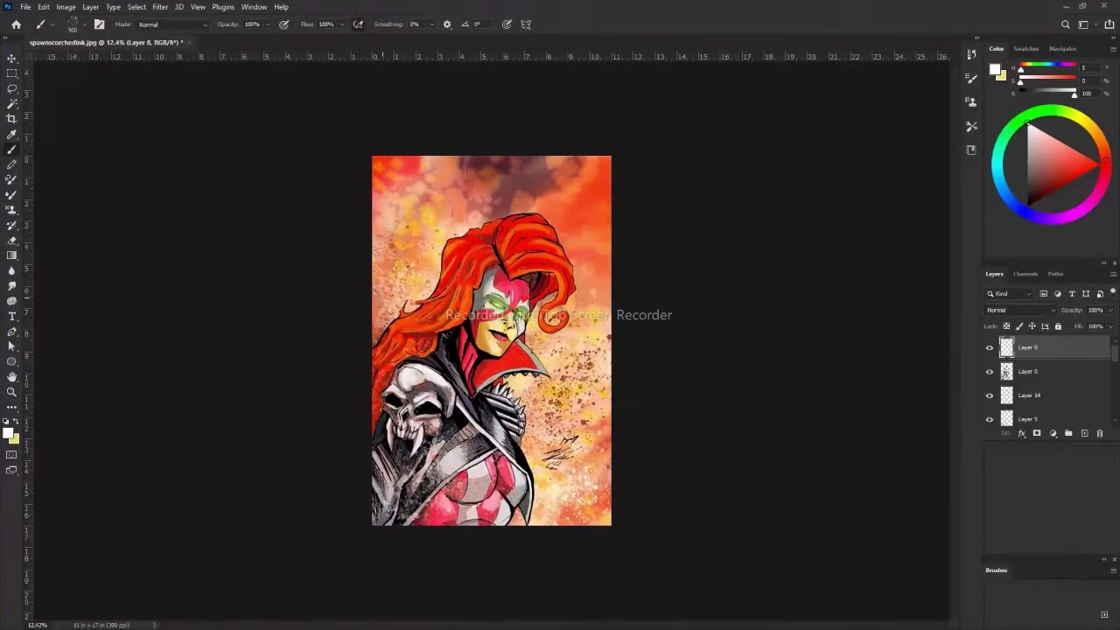
On Layer 11, spatter bright red, then a sampled darker red, around the lower right.
scroll(1007, 371, "down", 2)
scroll(1006, 371, "down", 2)
scroll(1007, 371, "down", 2)
scroll(1007, 371, "down", 1)
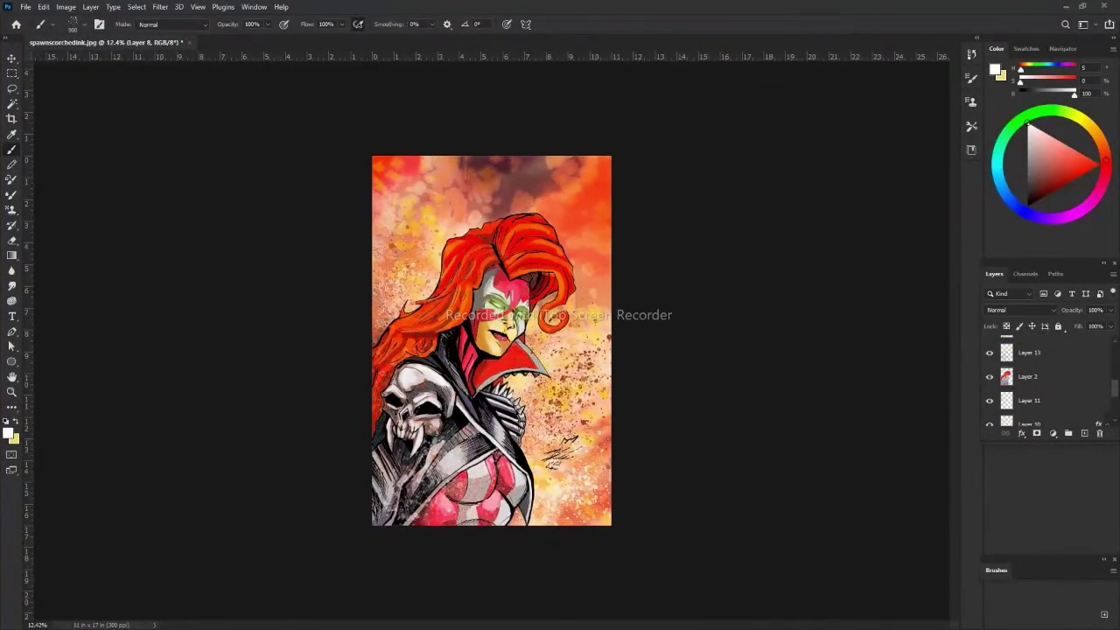
left_click(1007, 401)
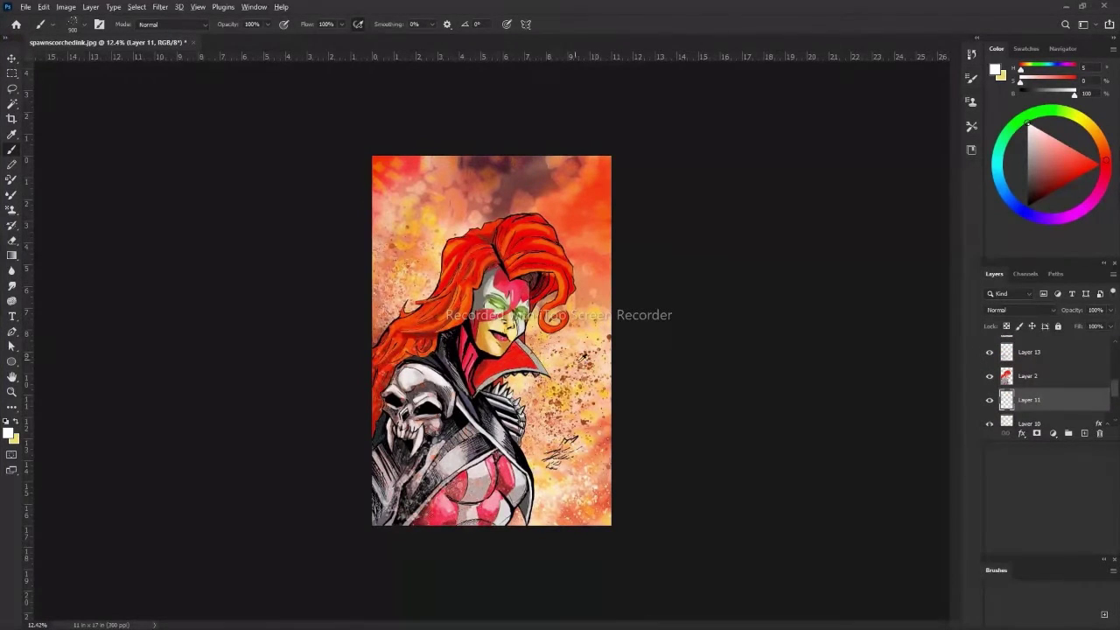
left_click(583, 357, "alt")
left_click_drag(568, 473, 538, 516)
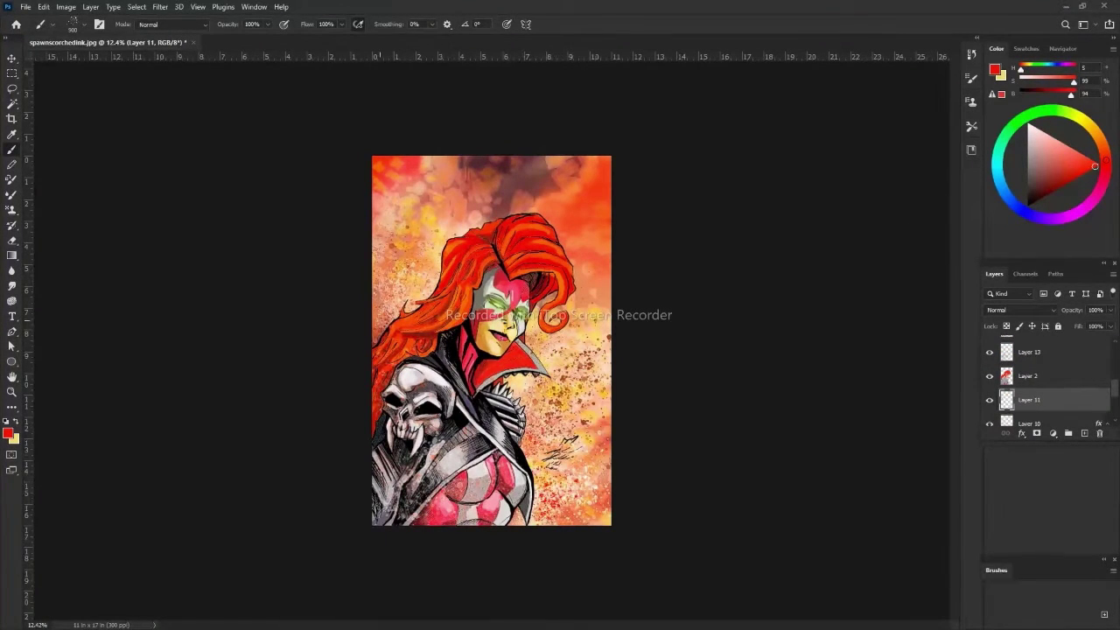
left_click(382, 295, "alt")
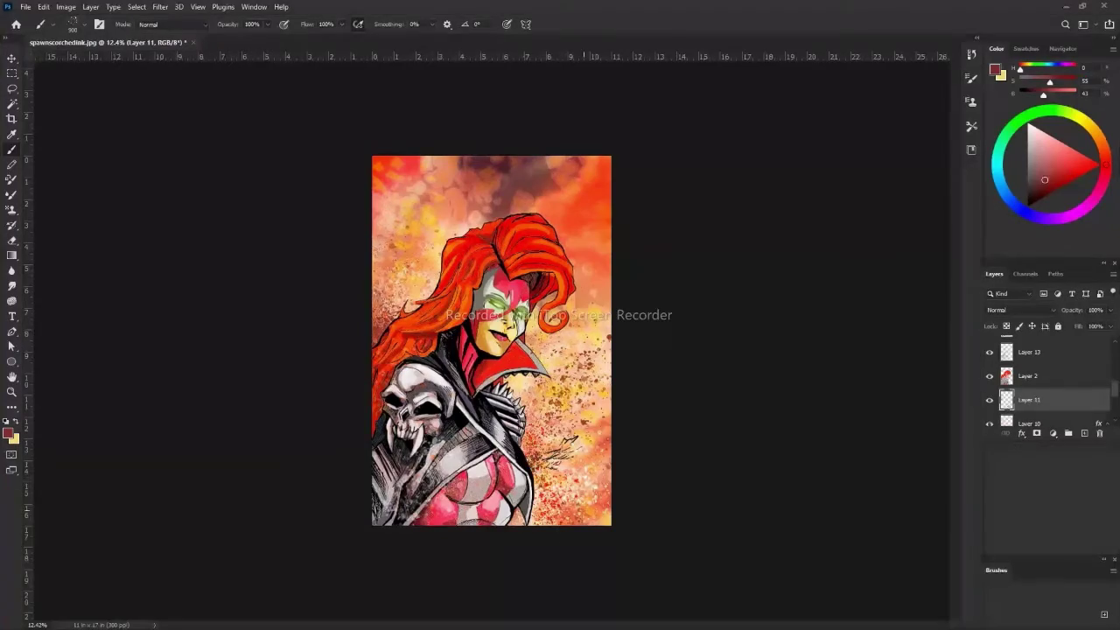
left_click_drag(576, 507, 516, 518)
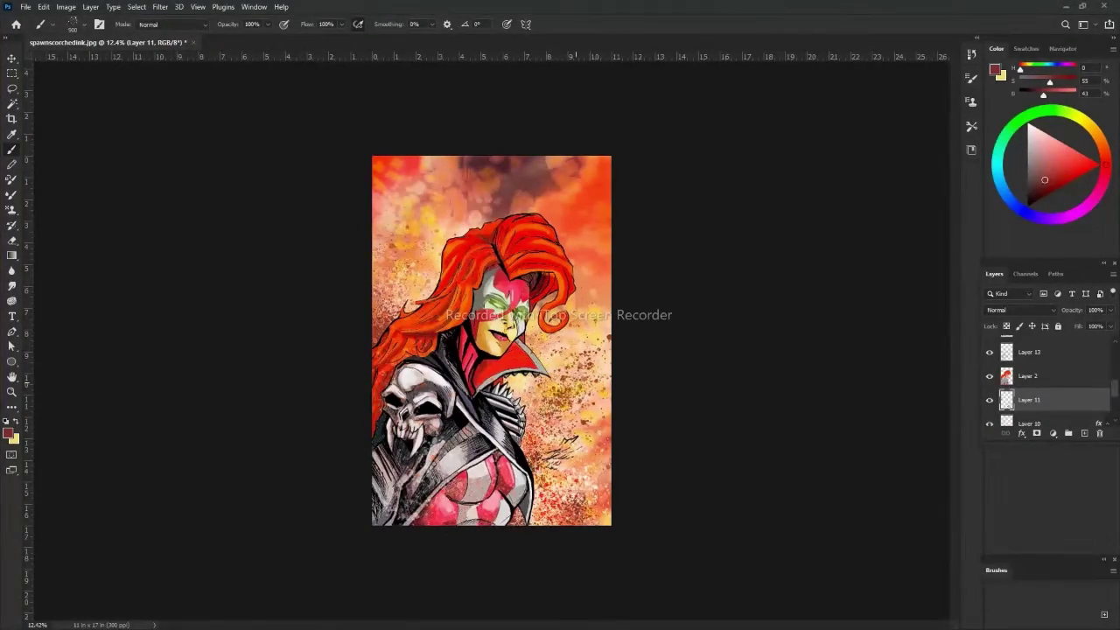
Sample yellow and orange-red from the painting, zoom in on the face, then minimize Photoshop.
scroll(377, 298, "up", 3)
left_click(595, 307, "alt")
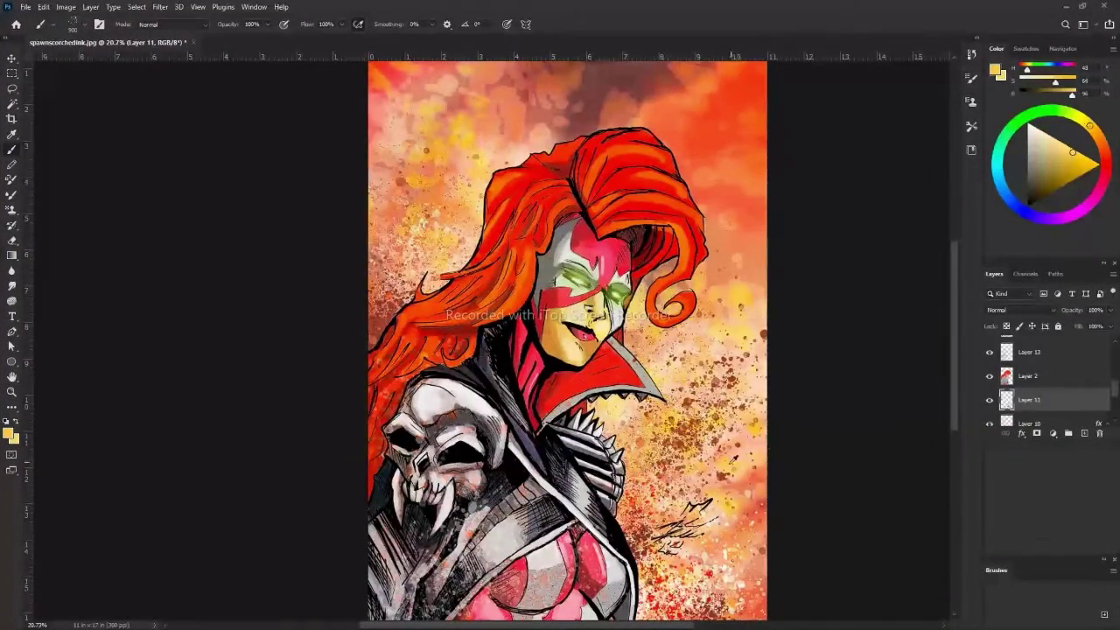
left_click(733, 459, "alt")
left_click_drag(368, 319, 351, 319)
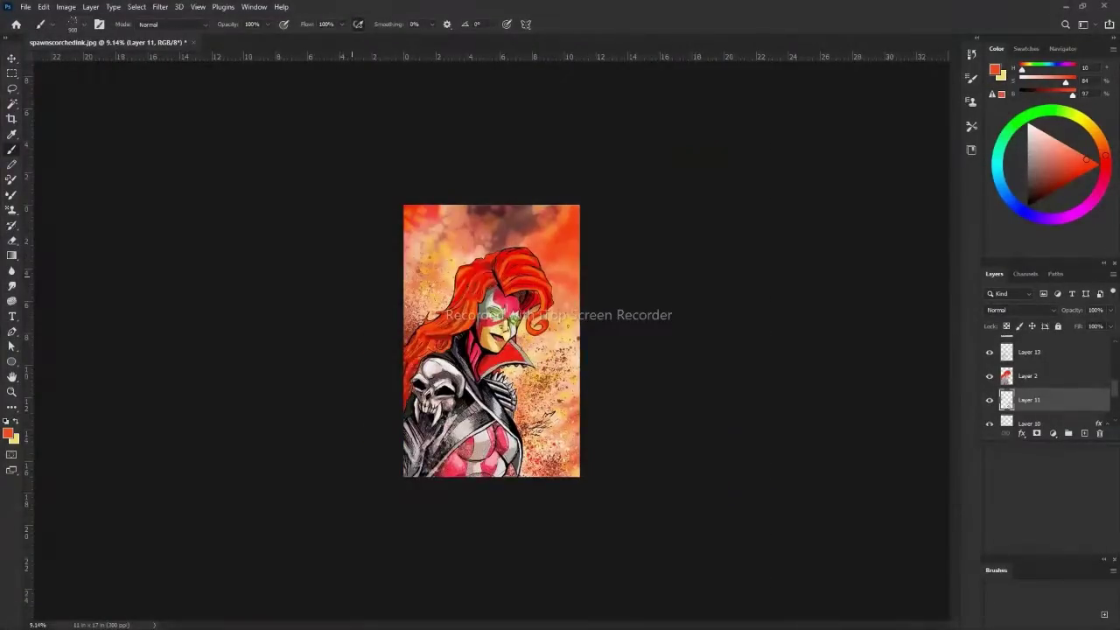
left_click_drag(464, 329, 490, 329)
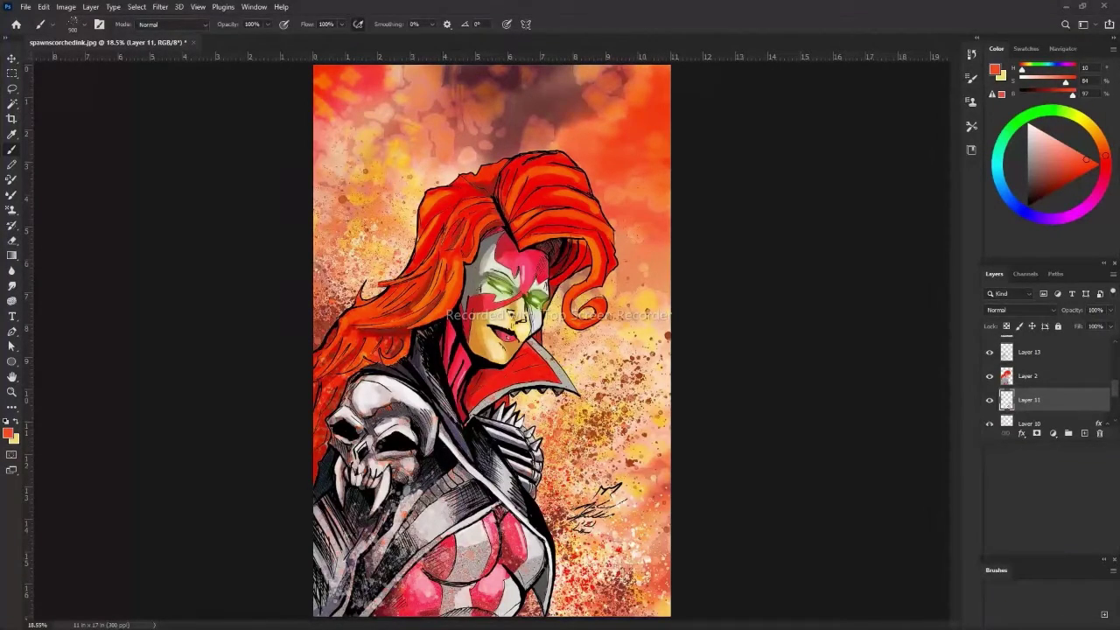
left_click(1063, 5)
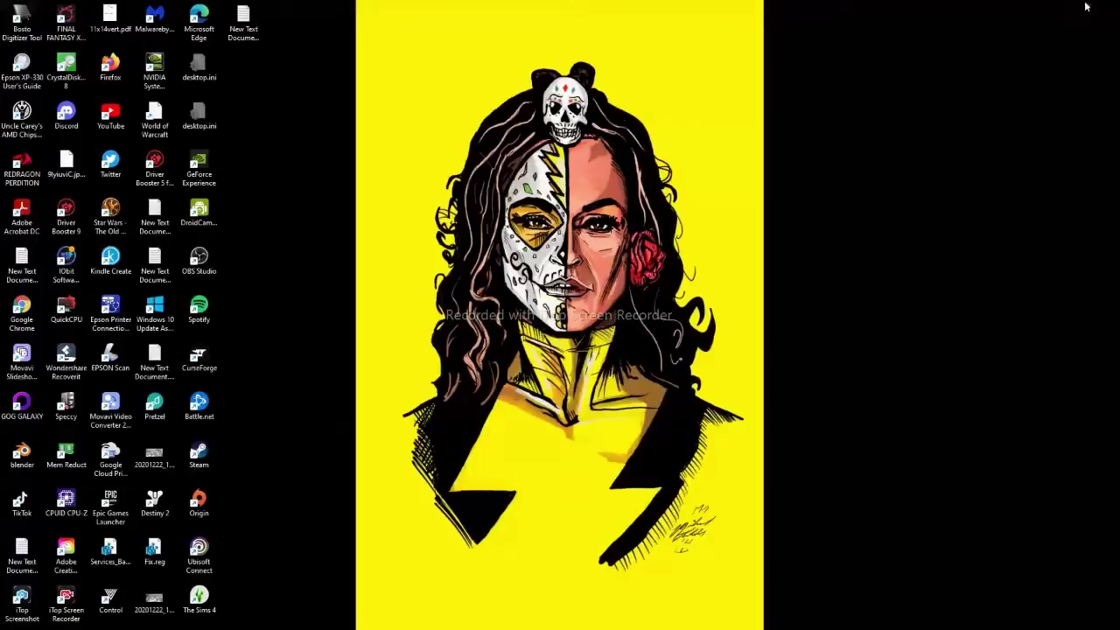